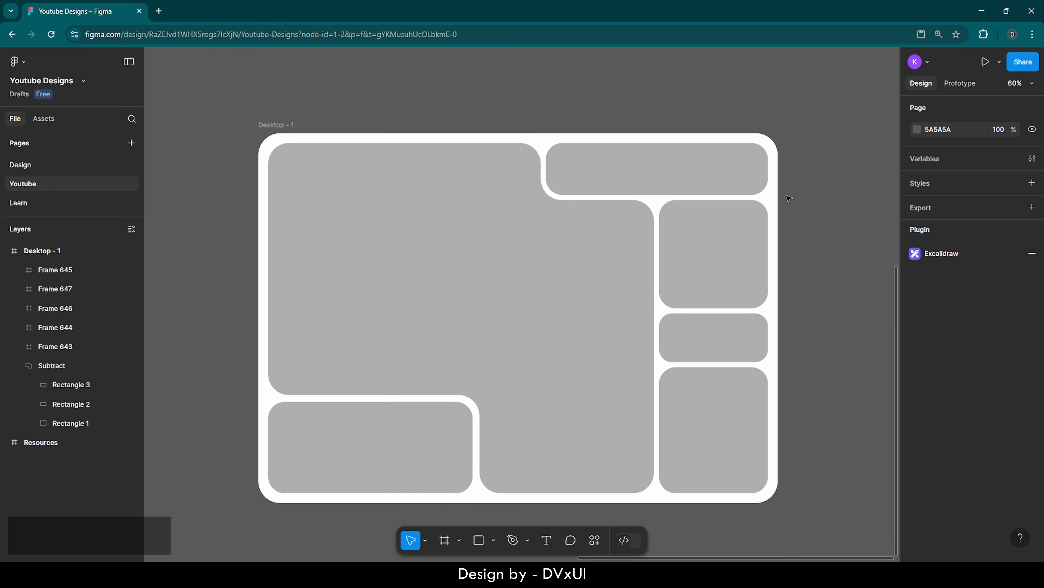
Copy the bacterium image from the Resources frame and paste it into Desktop - 1 above the large Subtract shape
left_click(423, 209)
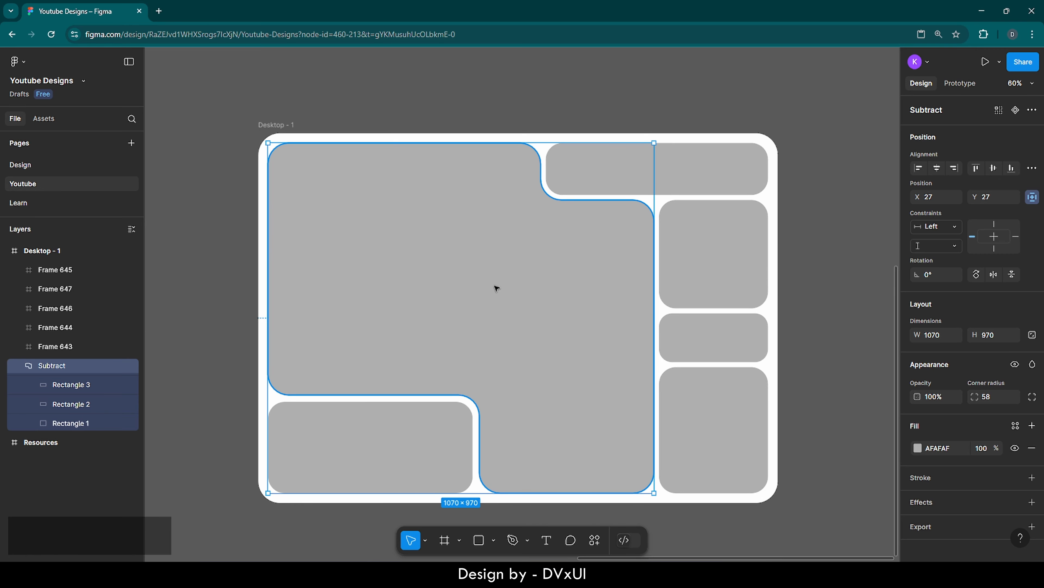
double_click(13, 443)
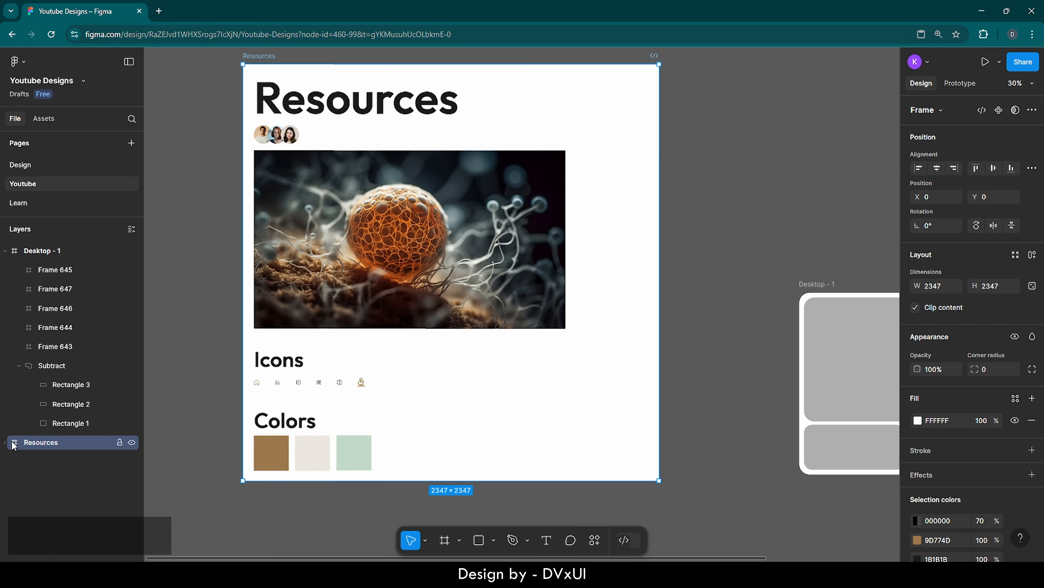
left_click(378, 264)
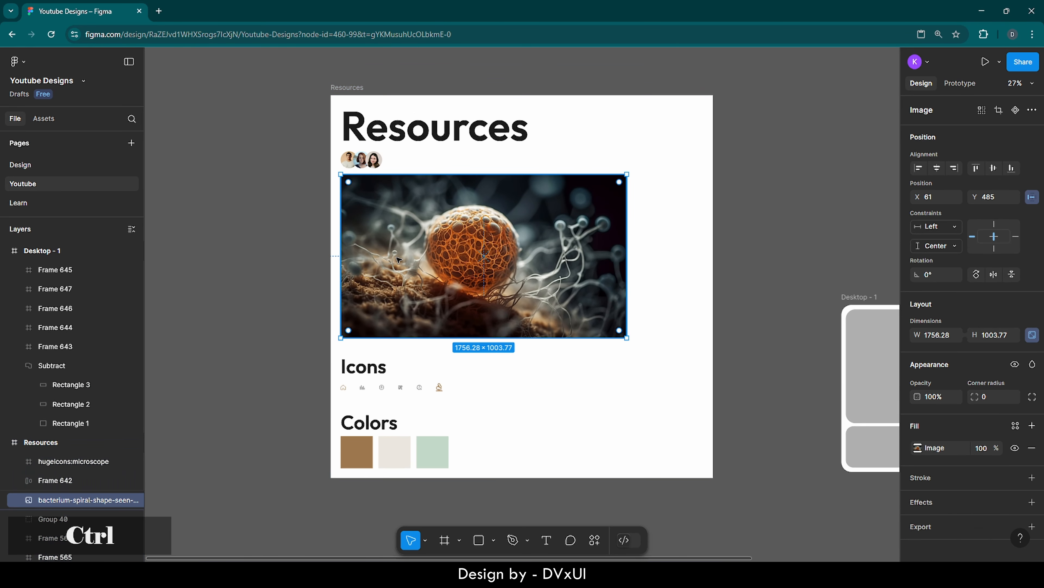
key("ctrl+c")
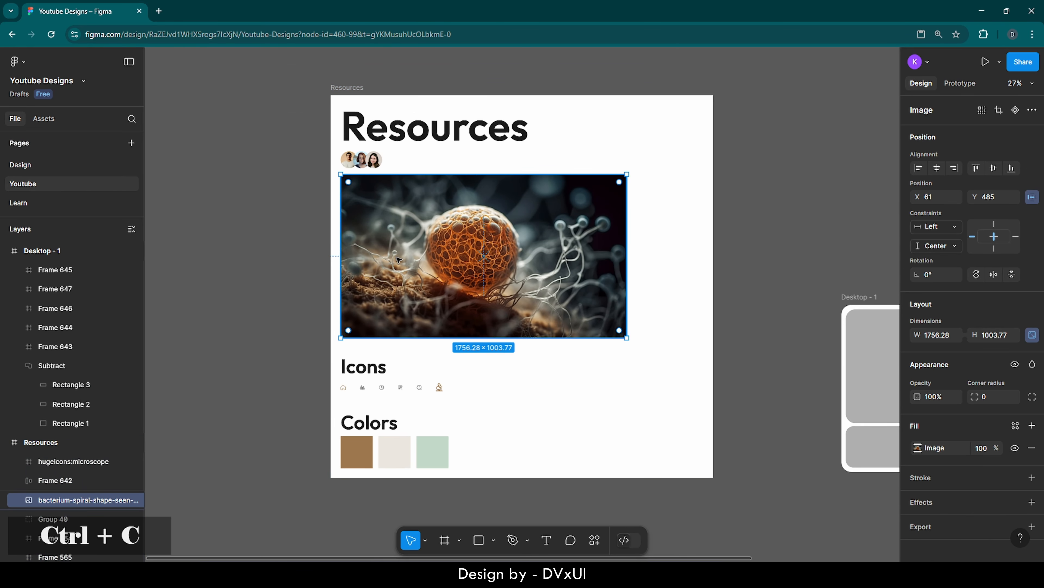
left_click(17, 251)
double_click(16, 251)
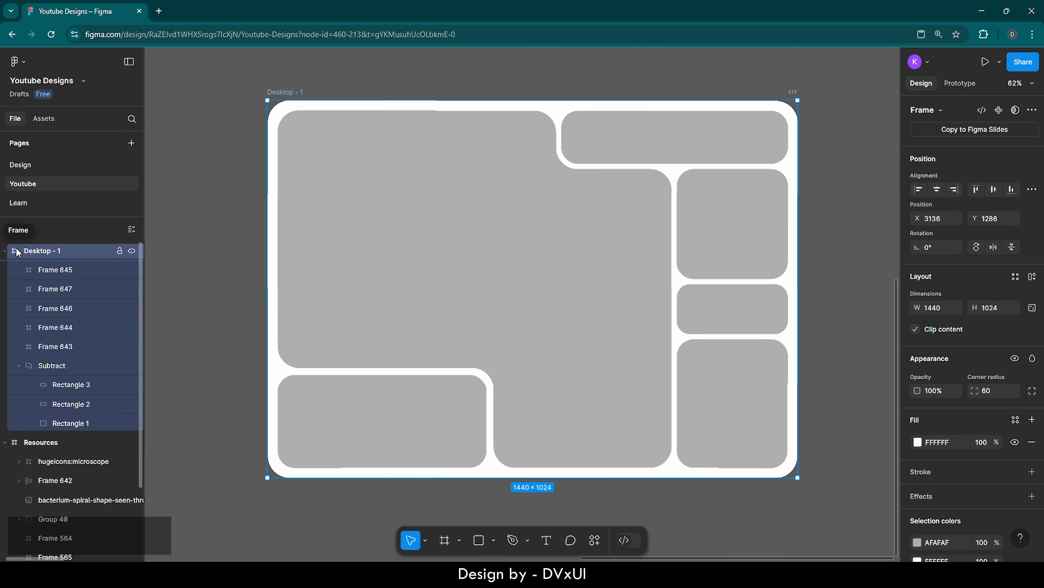
left_click(426, 234)
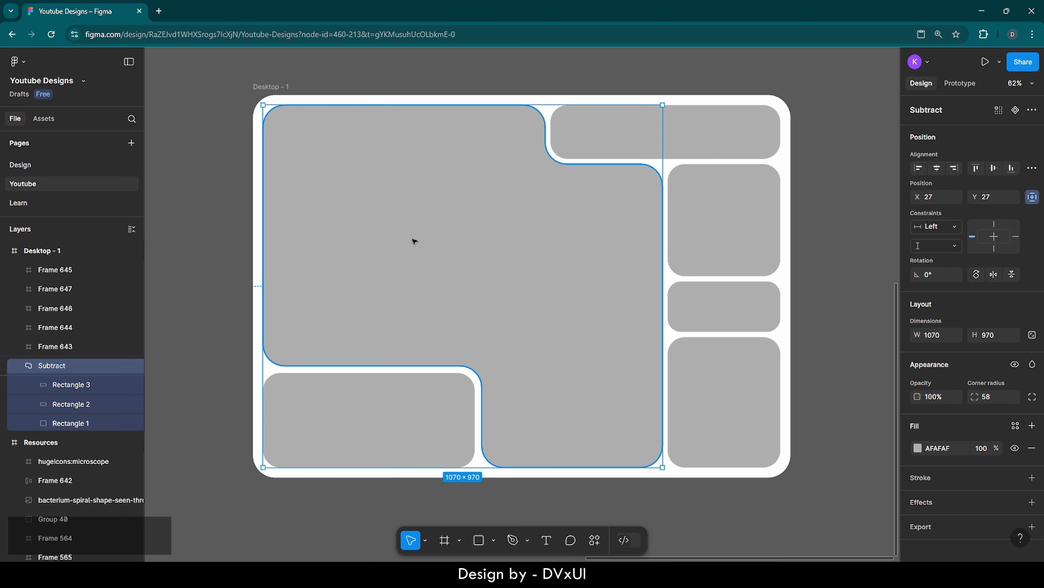
key("ctrl")
key("ctrl+v")
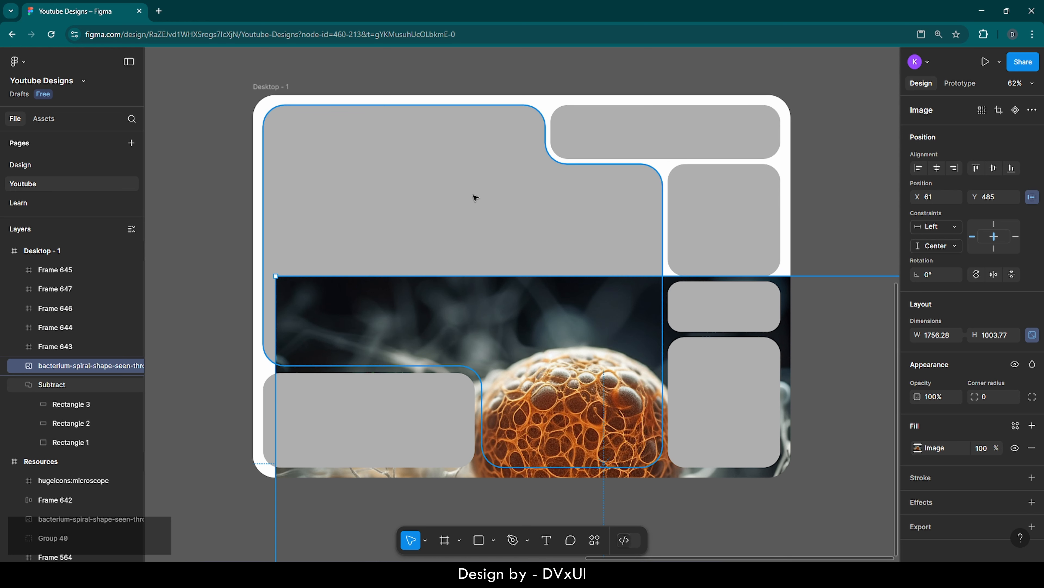
Mask the pasted bacterium image with the large Subtract shape
left_click(447, 205)
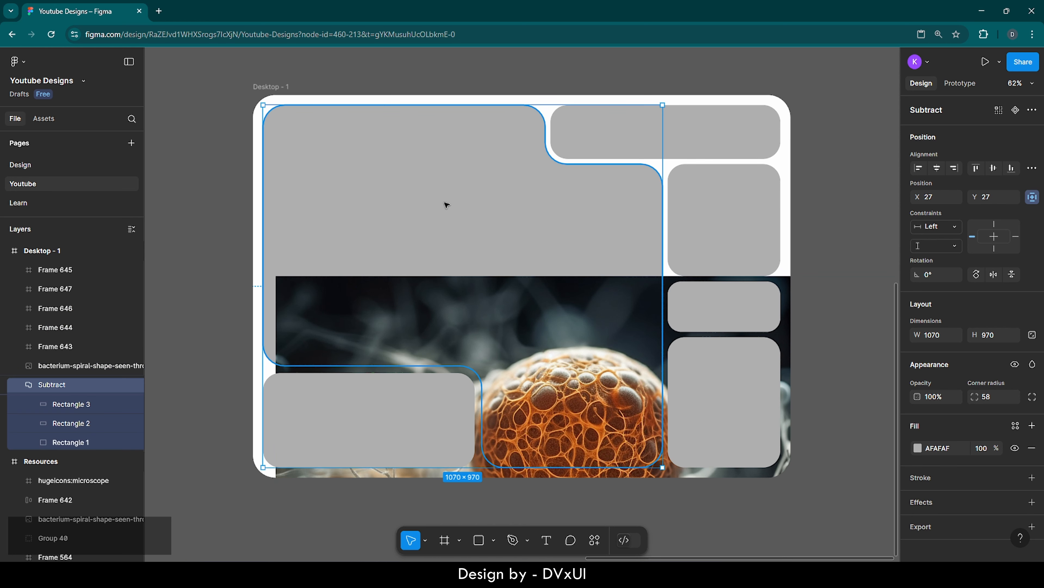
left_click(501, 310)
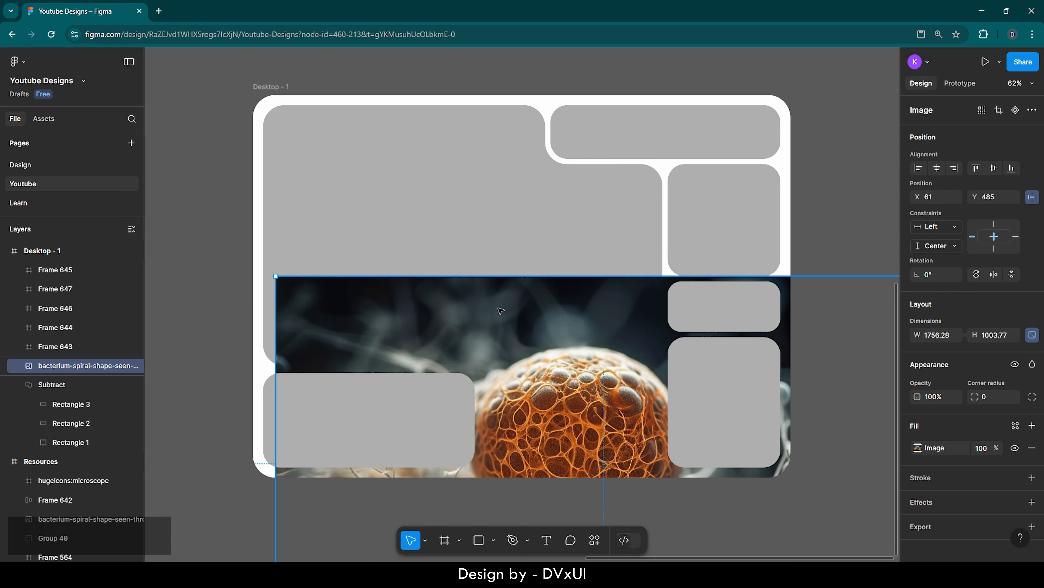
left_click(448, 164, "shift")
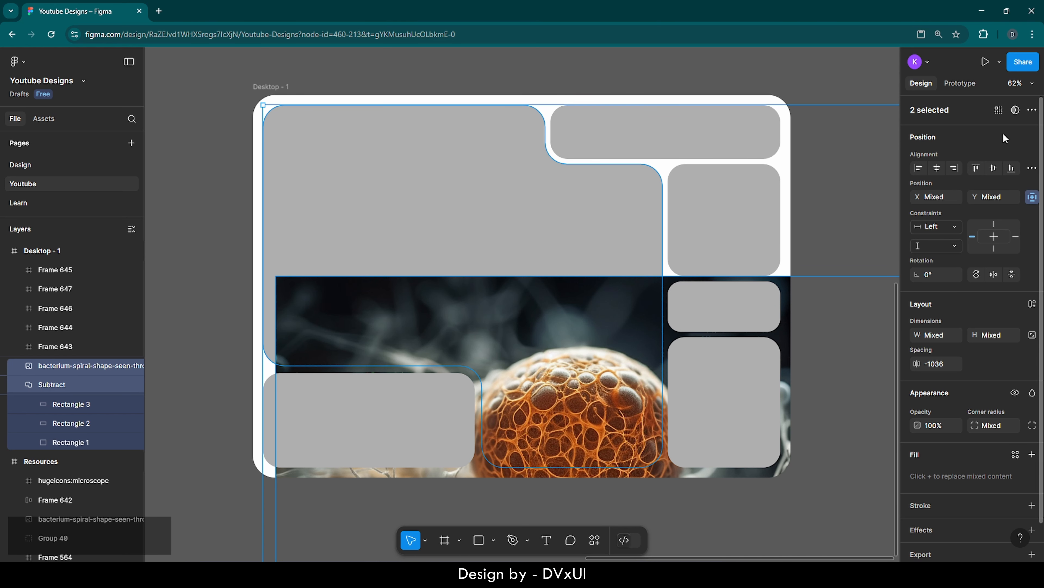
left_click(1015, 110)
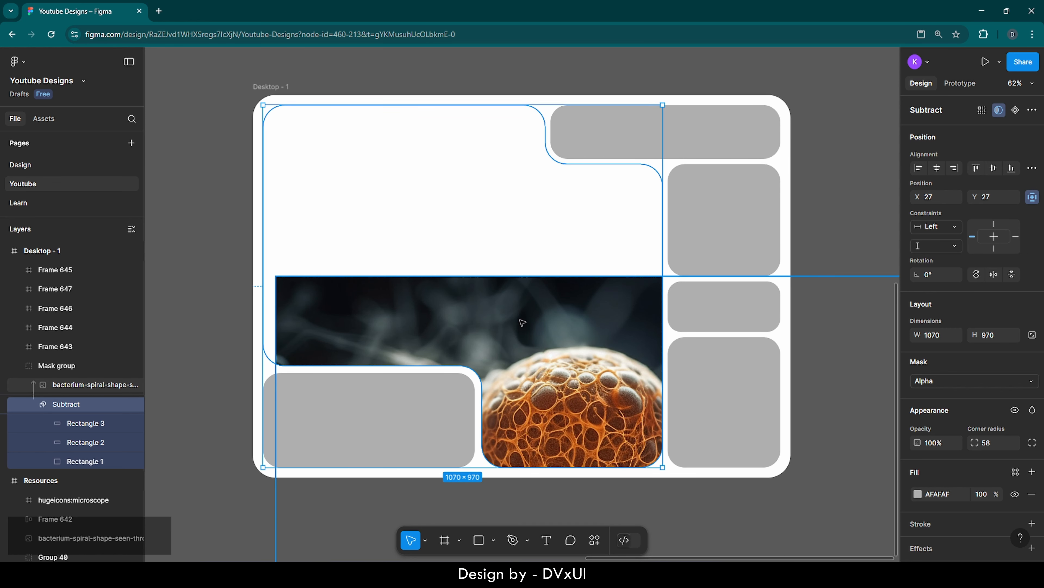
Reposition the bacterium image inside its mask so it fills the whole shape with the orange sphere near the middle
left_click(407, 319)
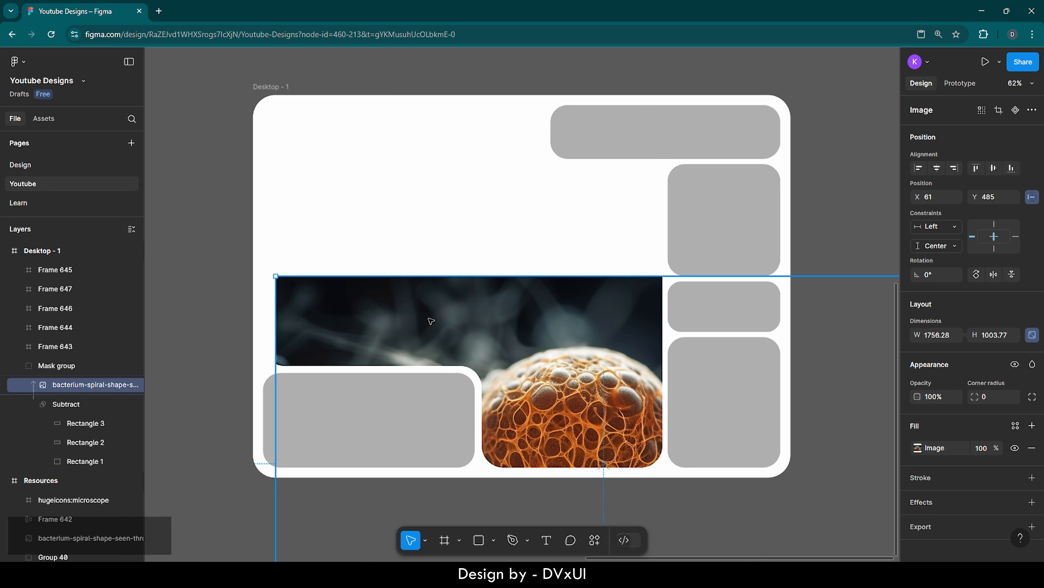
left_click_drag(431, 321, 389, 140)
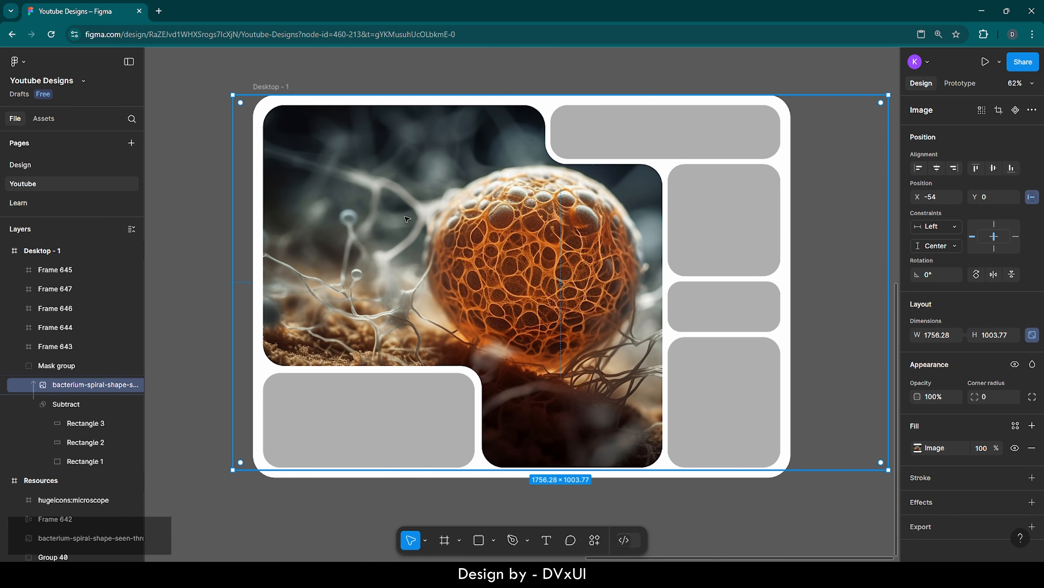
left_click_drag(418, 246, 314, 246)
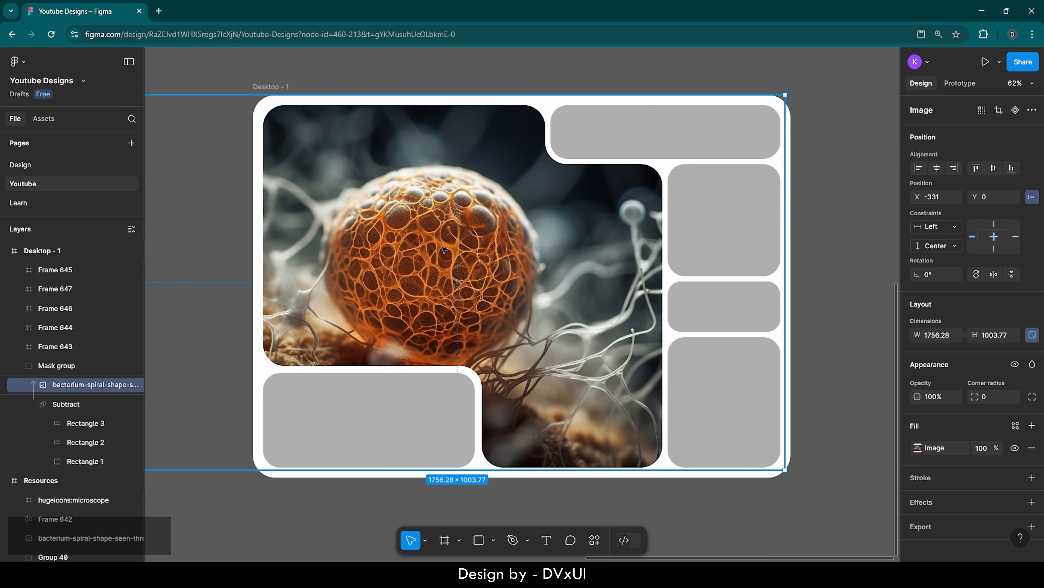
left_click_drag(444, 249, 501, 249)
left_click(863, 331)
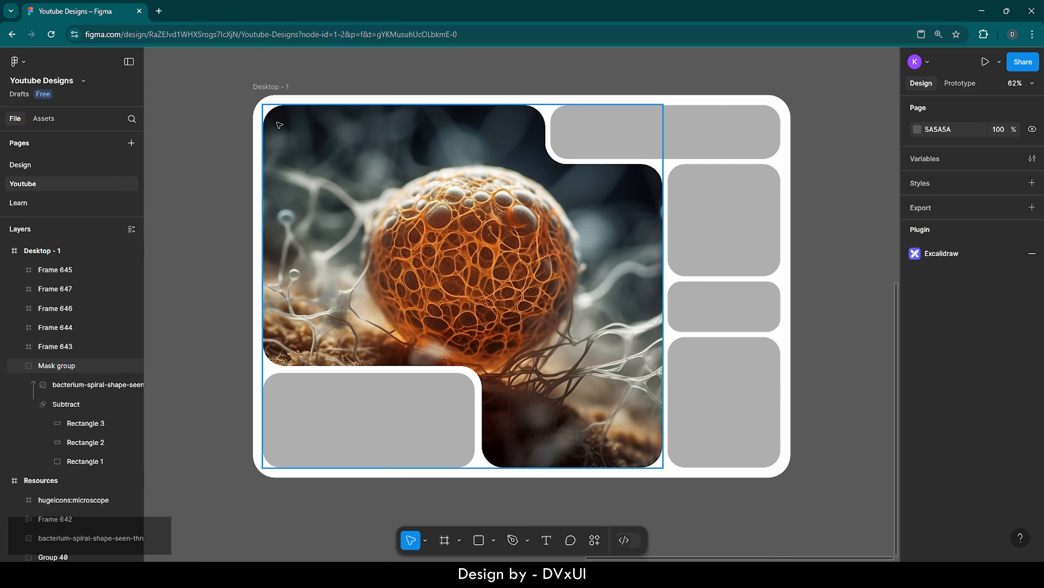
Place a 100 × 100 frame near the masked image's upper-left corner and give it a white FFFFFF fill
scroll(283, 131, "up", 5)
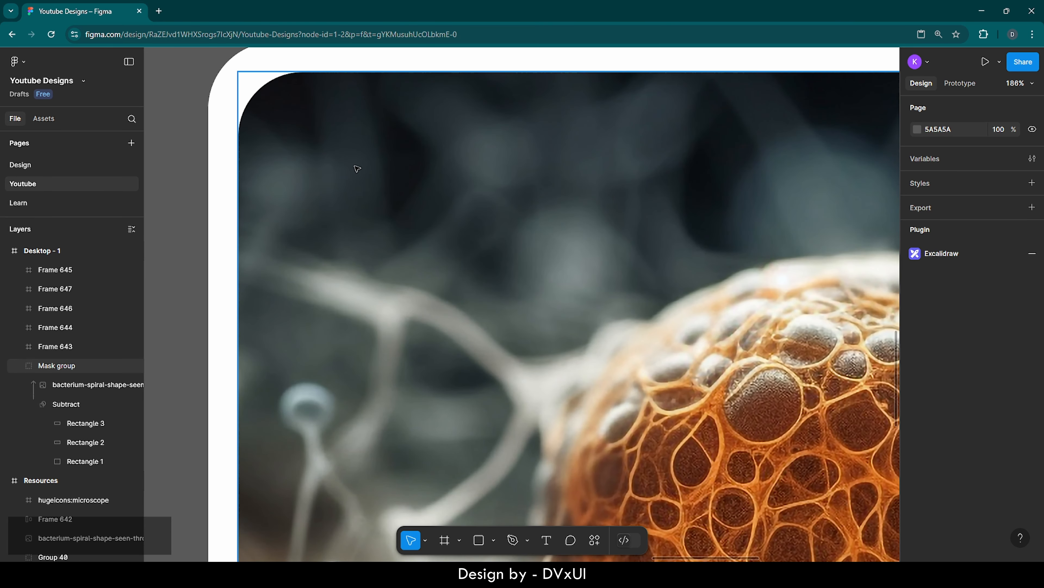
key("f")
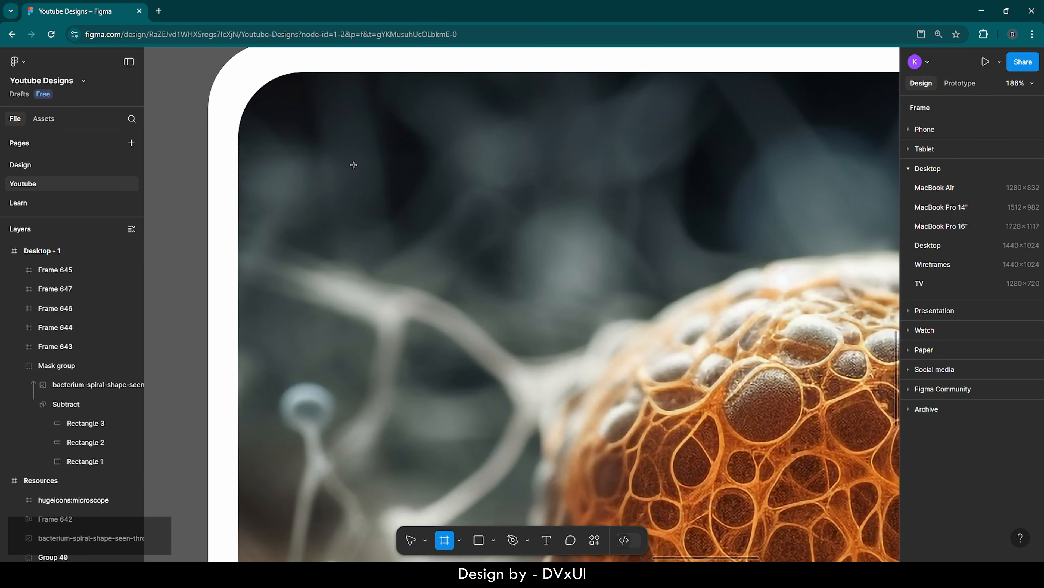
left_click(332, 184)
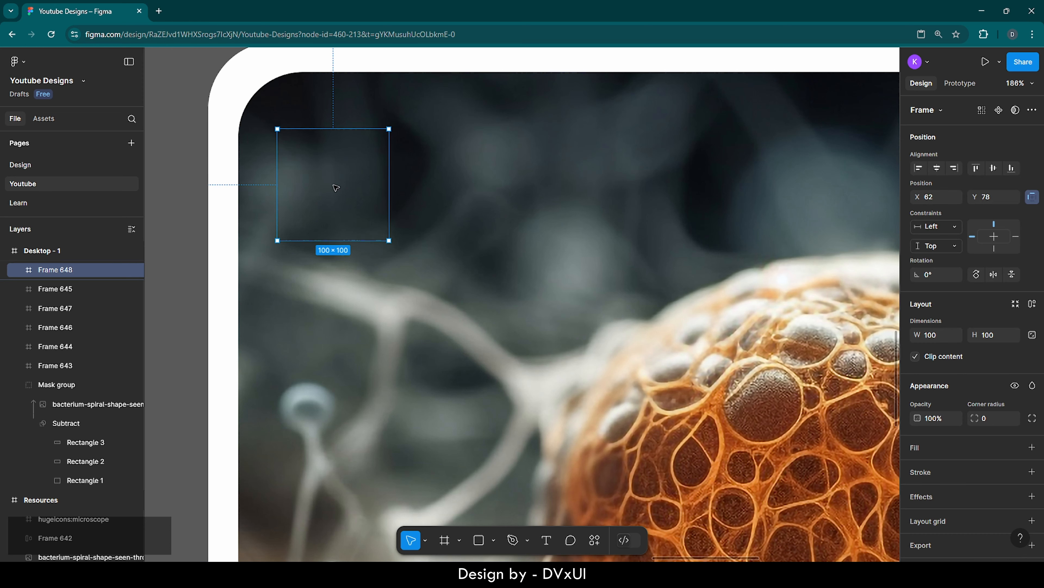
left_click(921, 443)
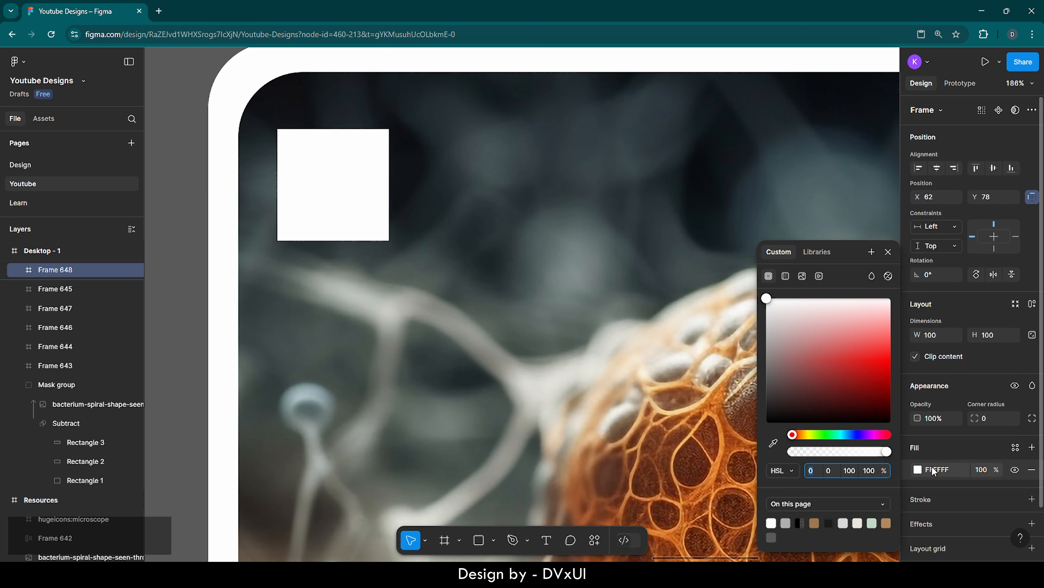
Set the white frame's corner radius to 26 and move the frame to X 65, Y 64
left_click(991, 418)
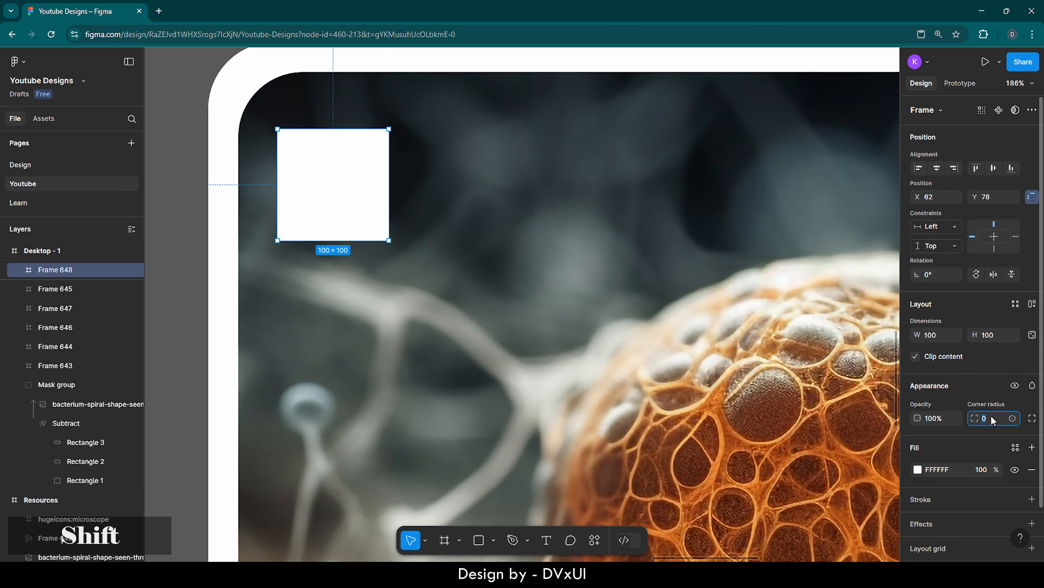
key("shift+Up")
key("shift+Up")
key("shift+Up")
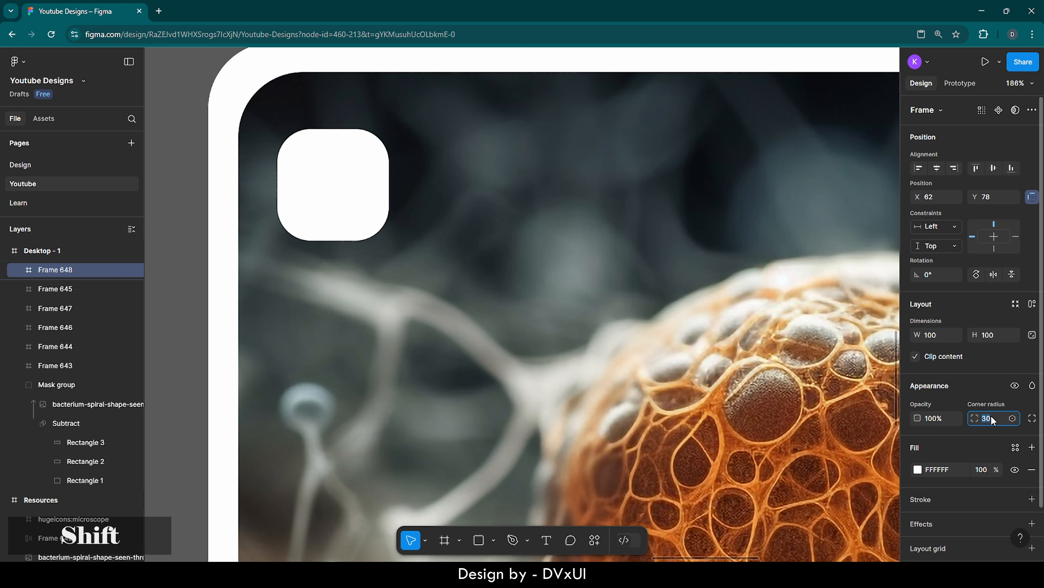
key("shift+Down")
key("shift+Up")
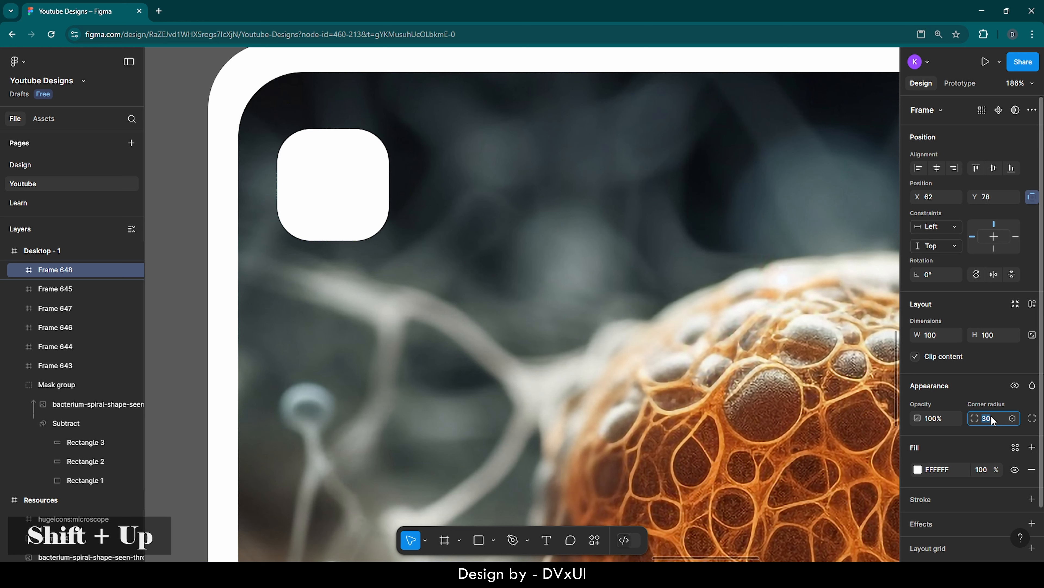
key("BackSpace")
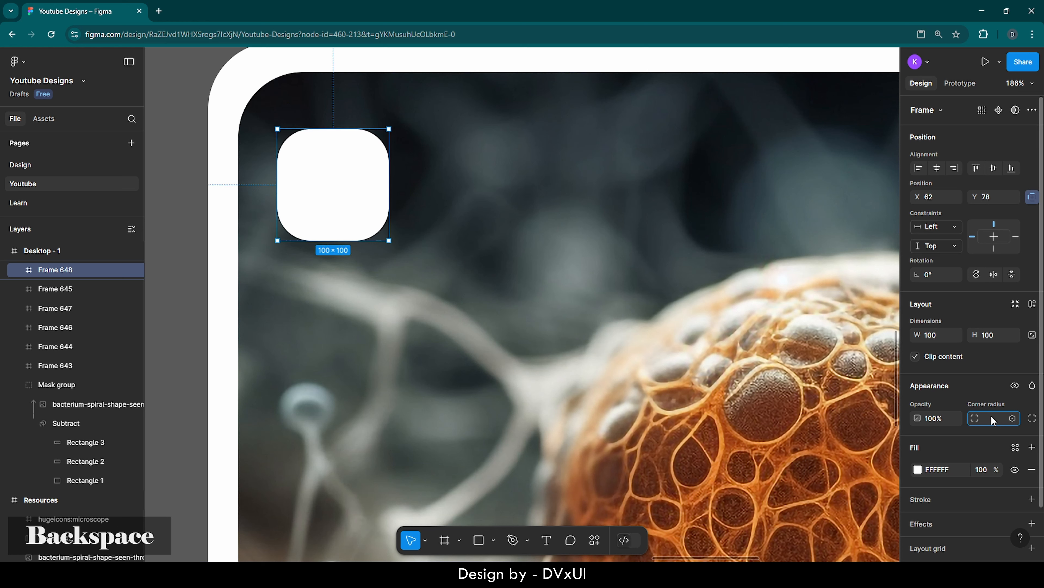
type("26")
key("Return")
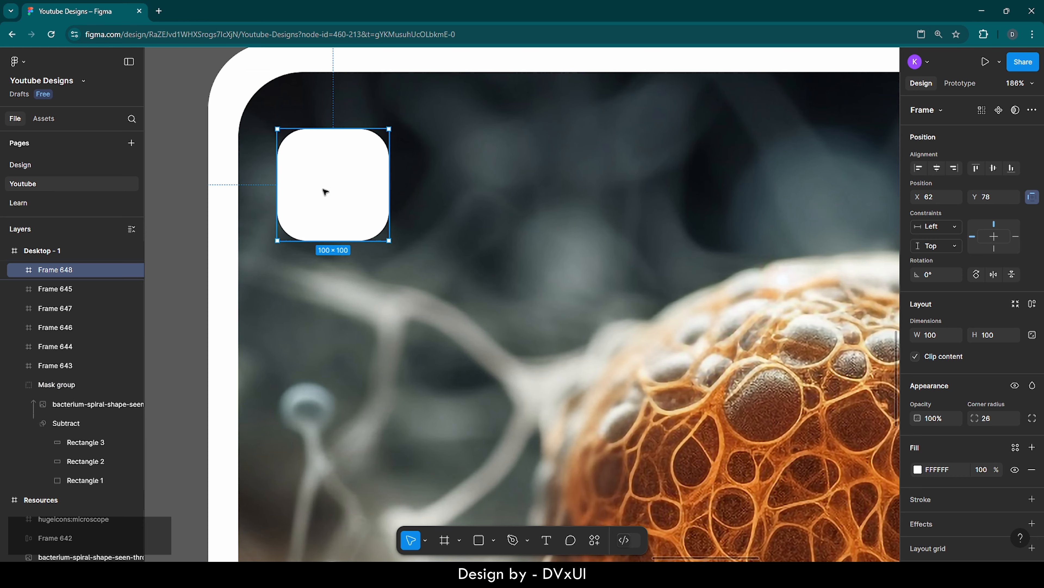
left_click_drag(324, 186, 328, 176)
Add an ellipse inside the white frame with locked proportions and a size of 30 × 30
scroll(329, 176, "right", 5)
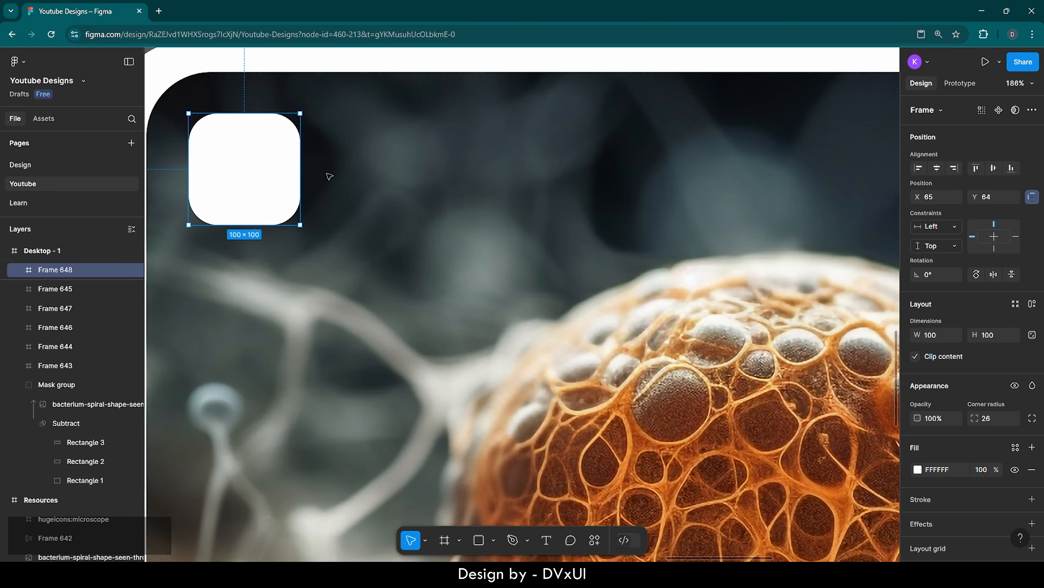
scroll(329, 176, "down", 5)
scroll(214, 144, "up", 8)
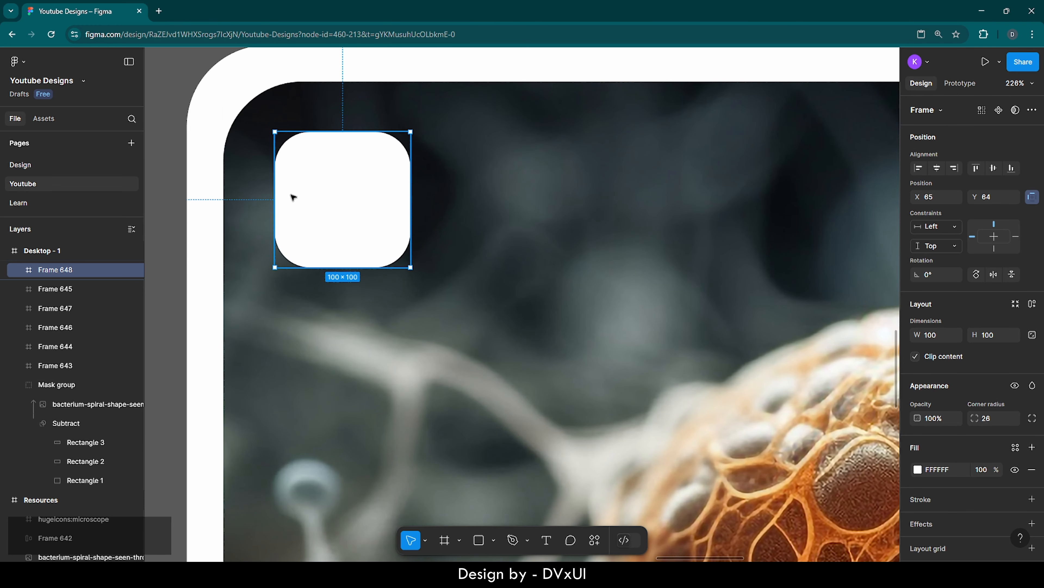
scroll(304, 172, "up", 2)
scroll(304, 173, "up", 3)
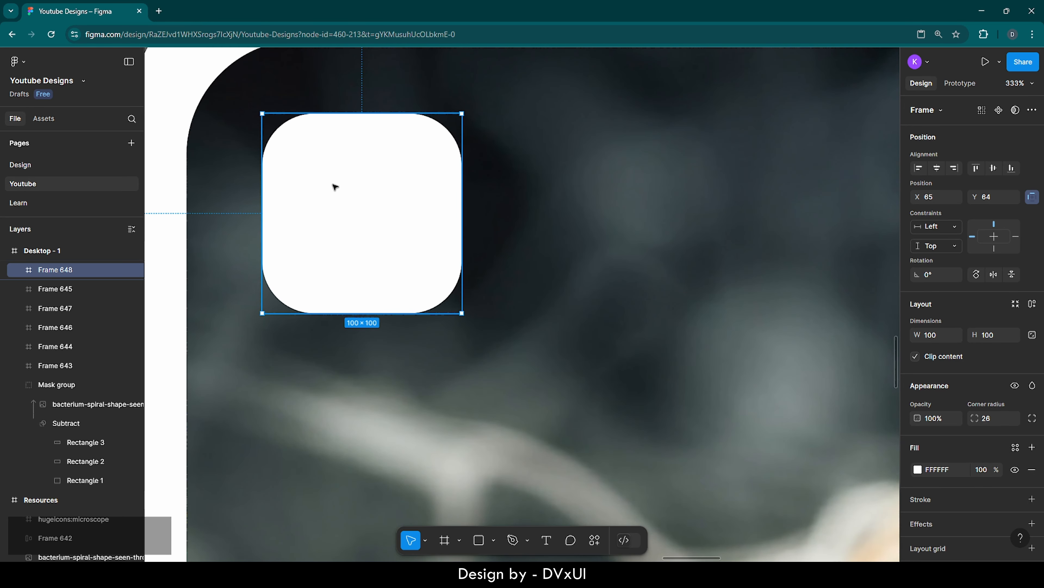
key("o")
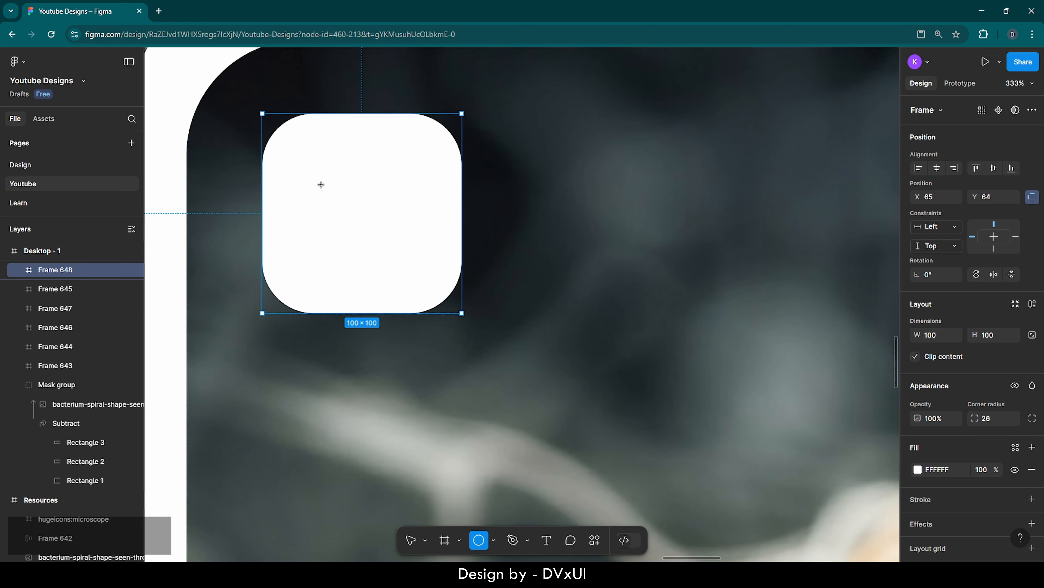
left_click(321, 184)
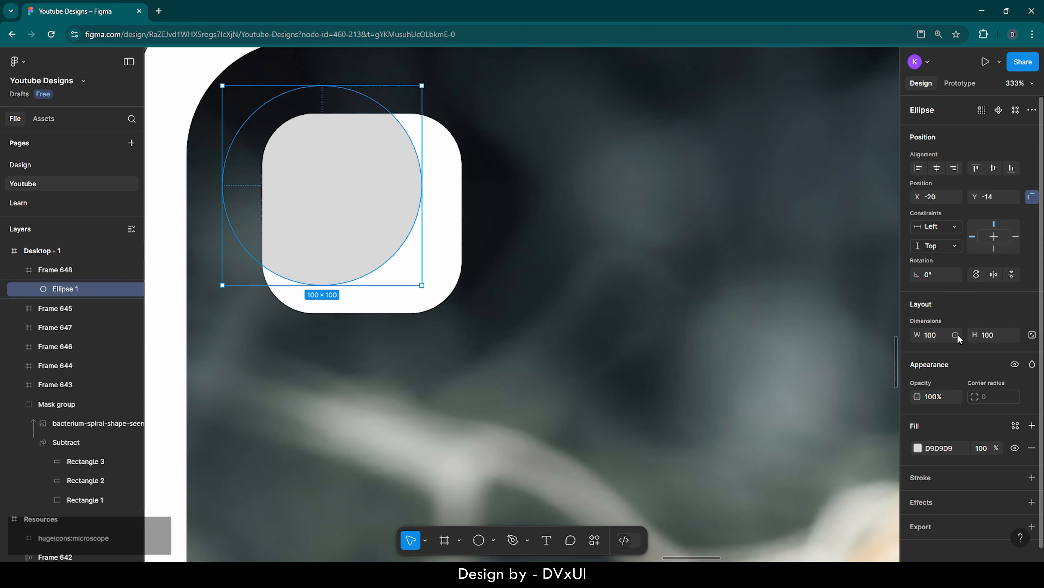
left_click(1033, 336)
key("BackSpace")
key("BackSpace")
key("BackSpace")
type("30")
key("Return")
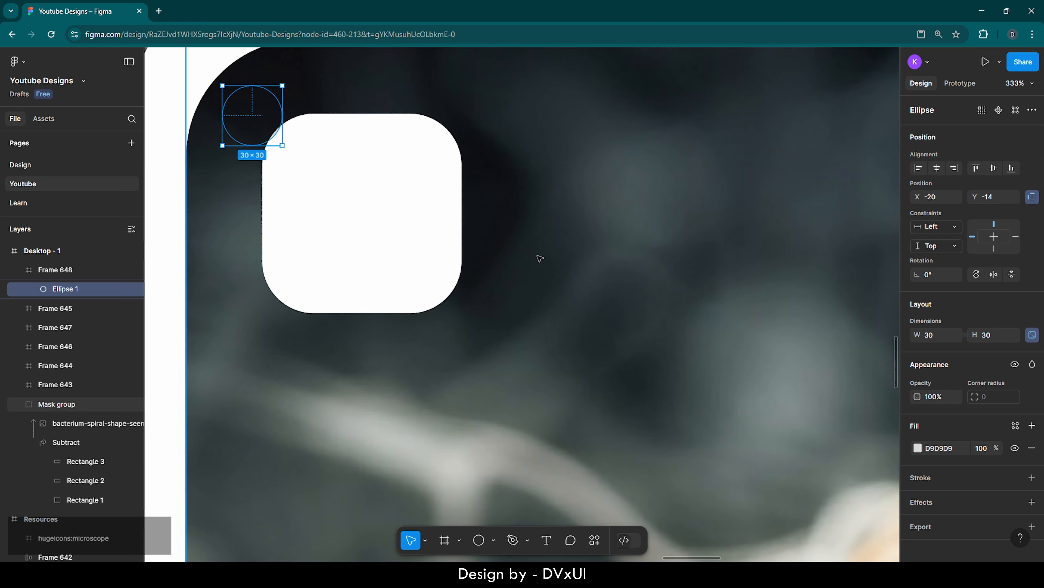
Move the small circle to X 14, Y 14 within the white frame and fill it with brown 9D774D
left_click_drag(261, 121, 319, 171)
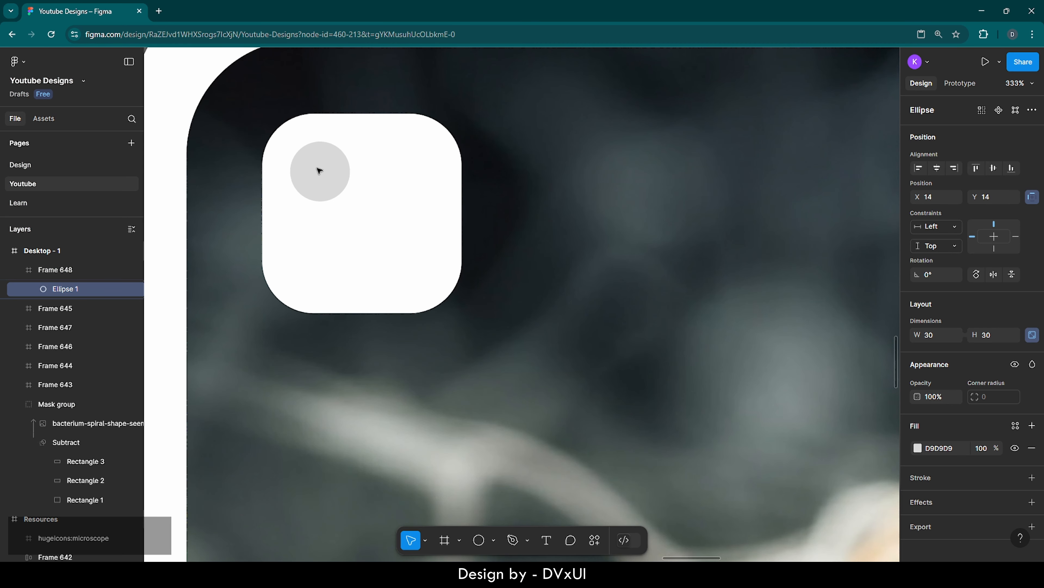
left_click(918, 448)
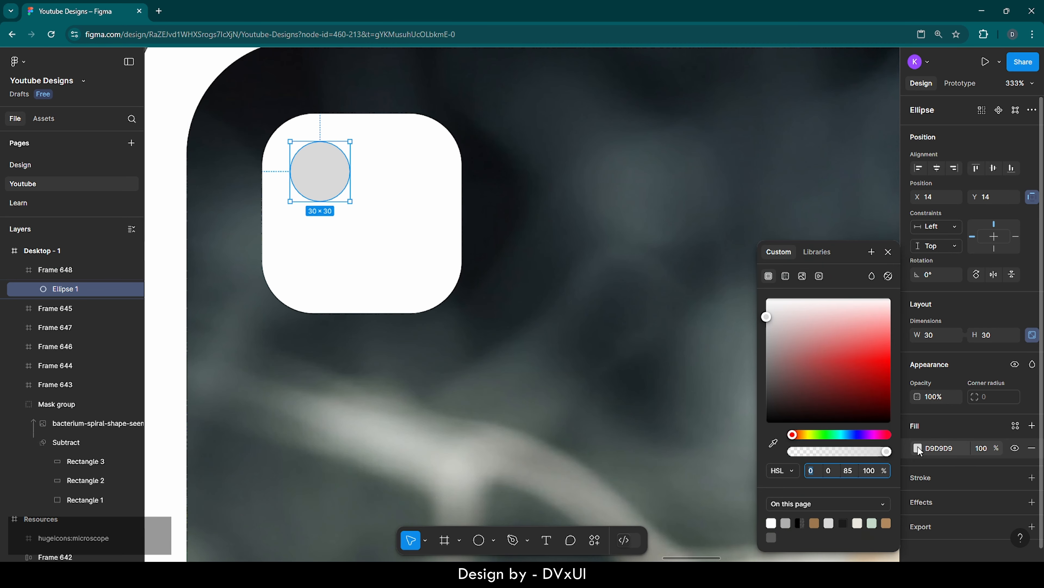
left_click(814, 522)
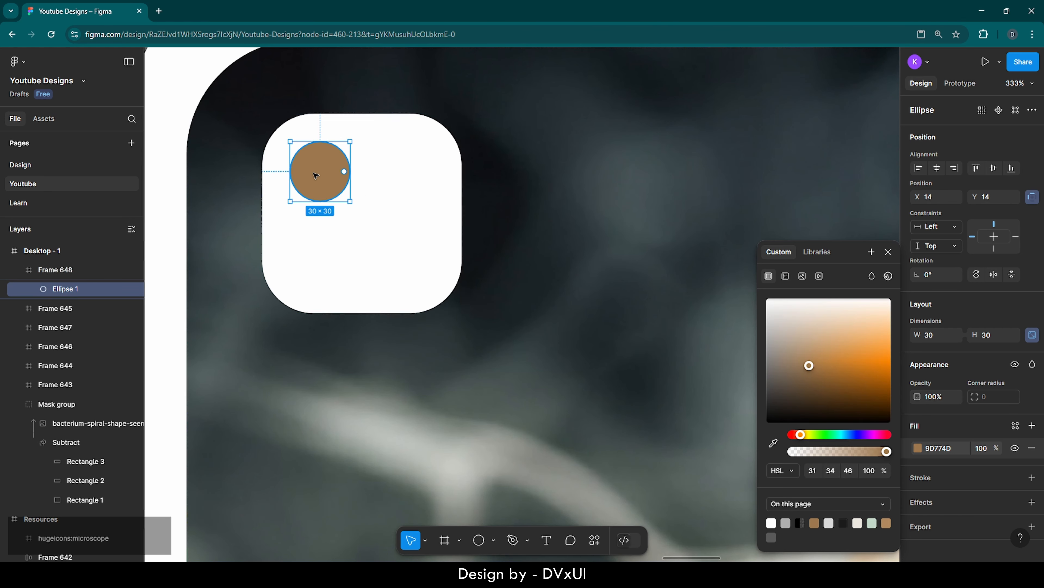
Add a 20 × 70 rectangle inside the white frame beside the brown circle, positioned at X 53, Y 11
key("r")
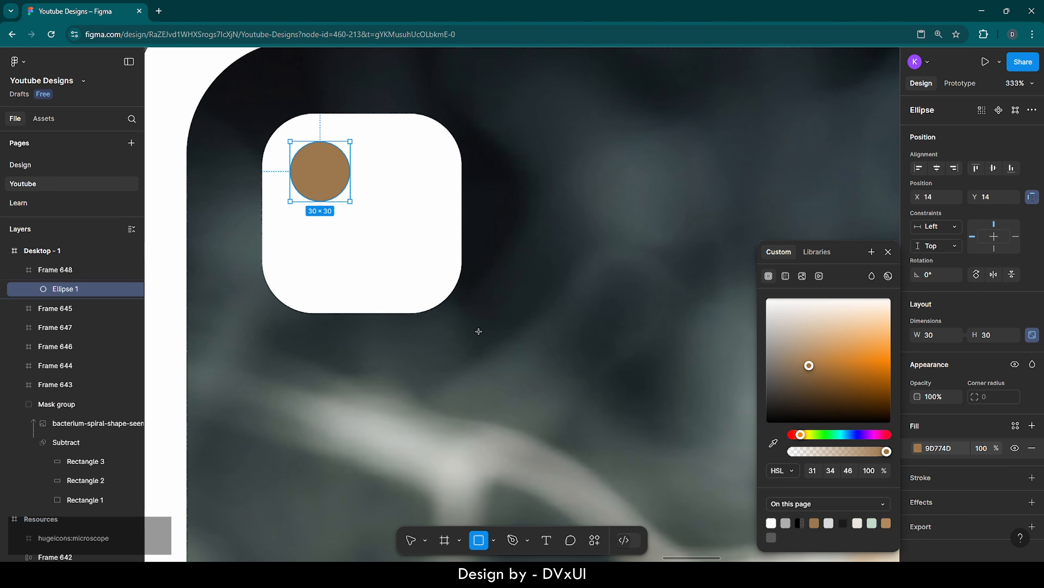
left_click(388, 167)
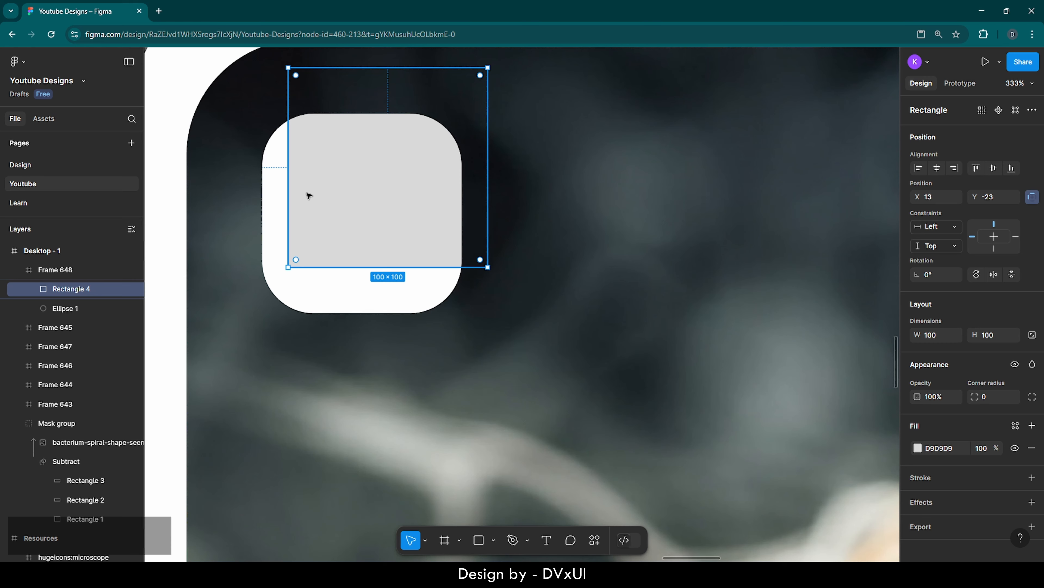
left_click_drag(287, 189, 389, 220)
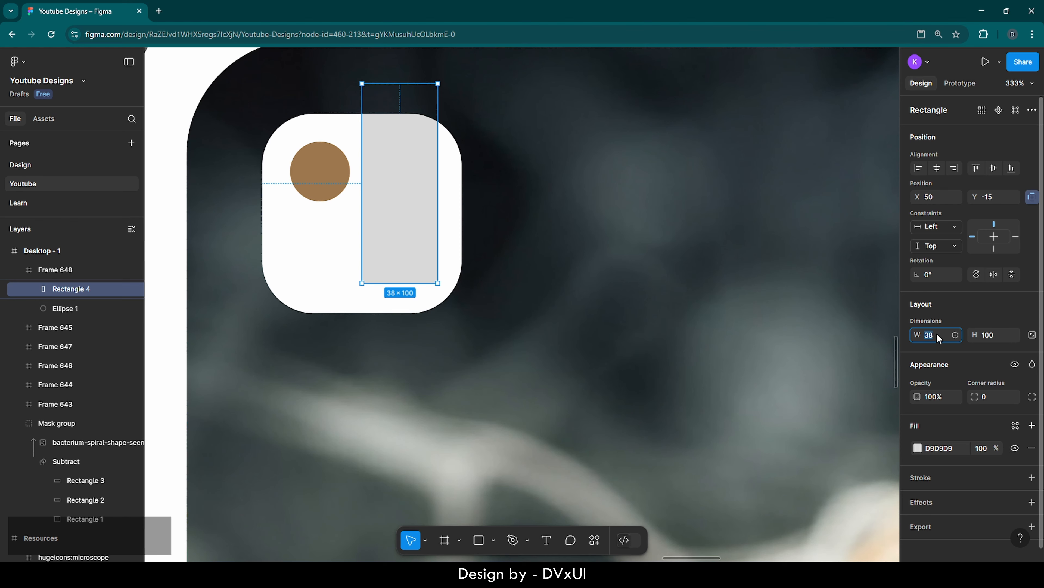
key("BackSpace")
type("20")
key("Return")
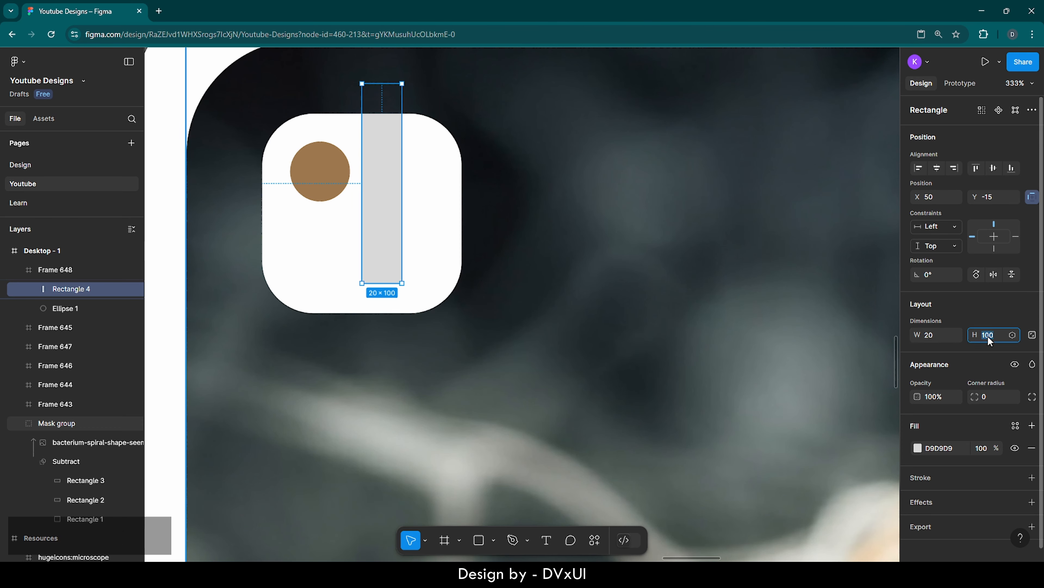
type("70")
key("Return")
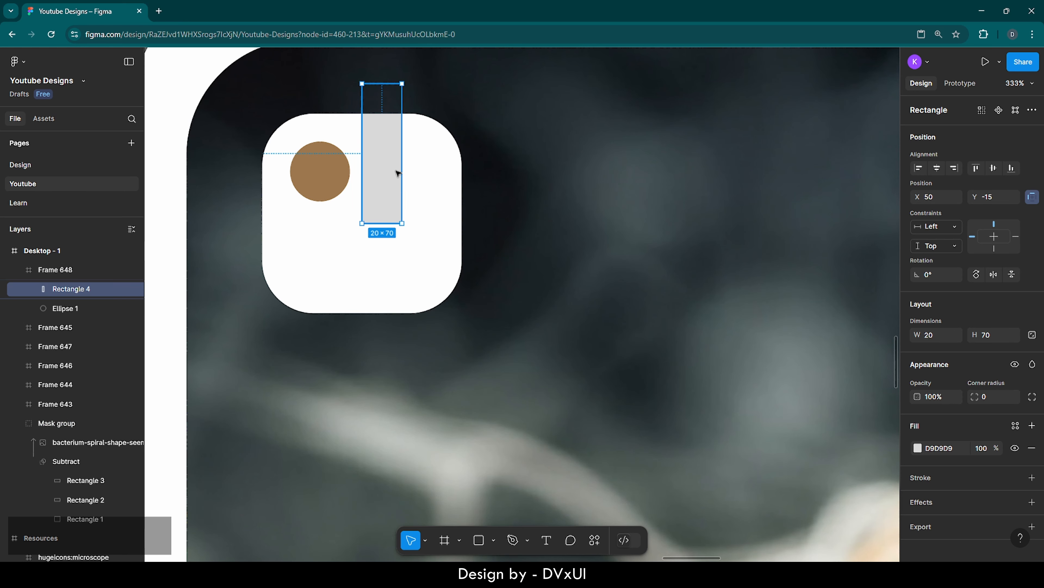
left_click_drag(386, 168, 392, 219)
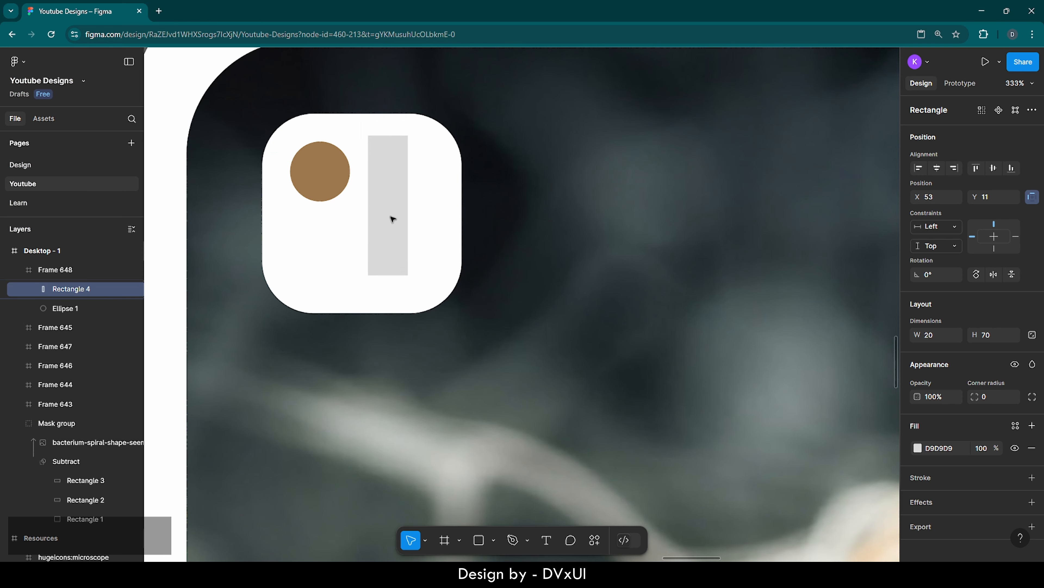
Slant the rectangle by moving its upper corners to X 56 and 75.5 and its lower corners to X 51.5 and 71.5
double_click(383, 181)
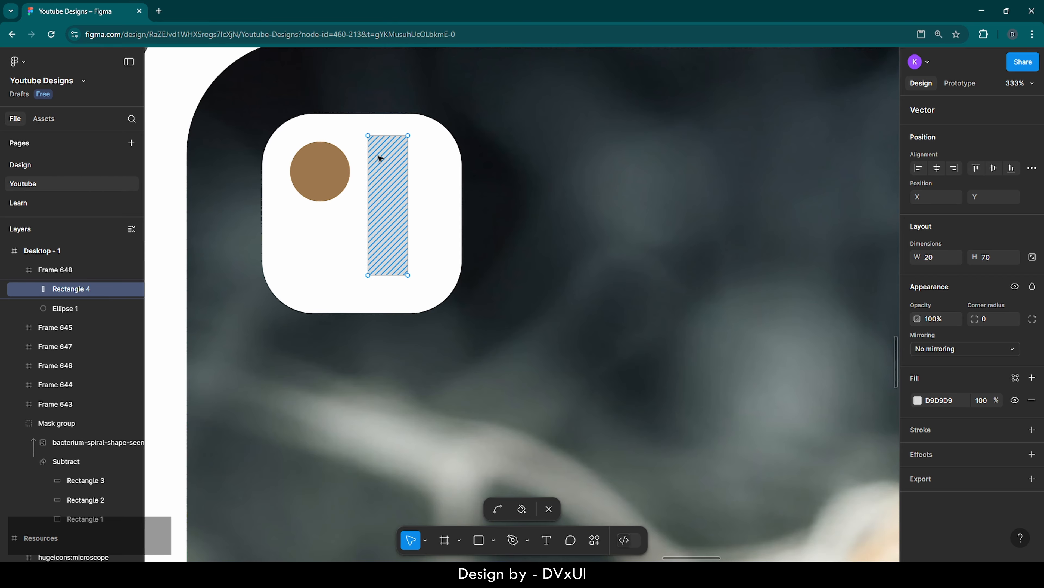
scroll(327, 133, "up", 5)
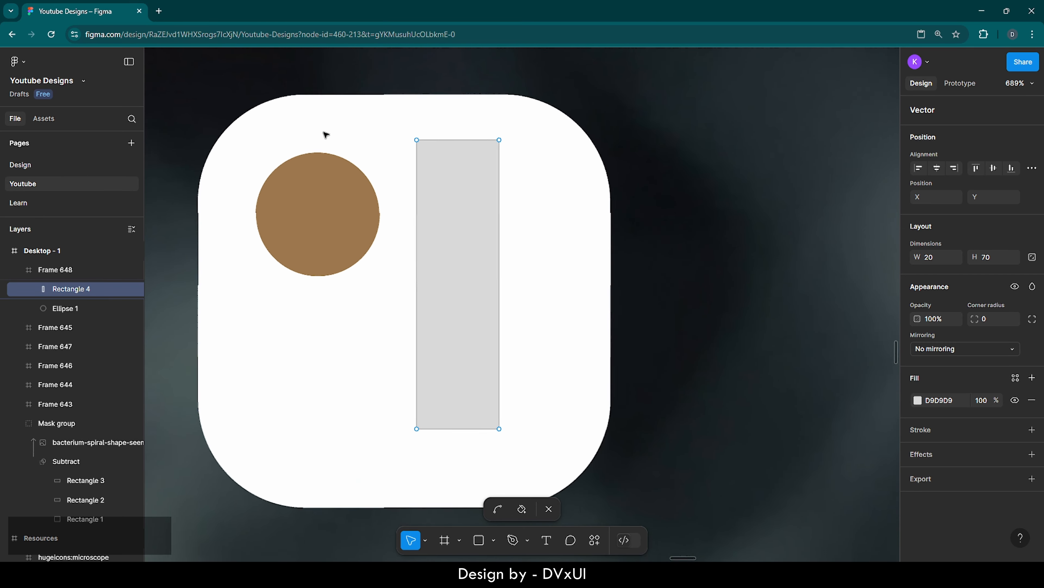
scroll(326, 133, "up", 1)
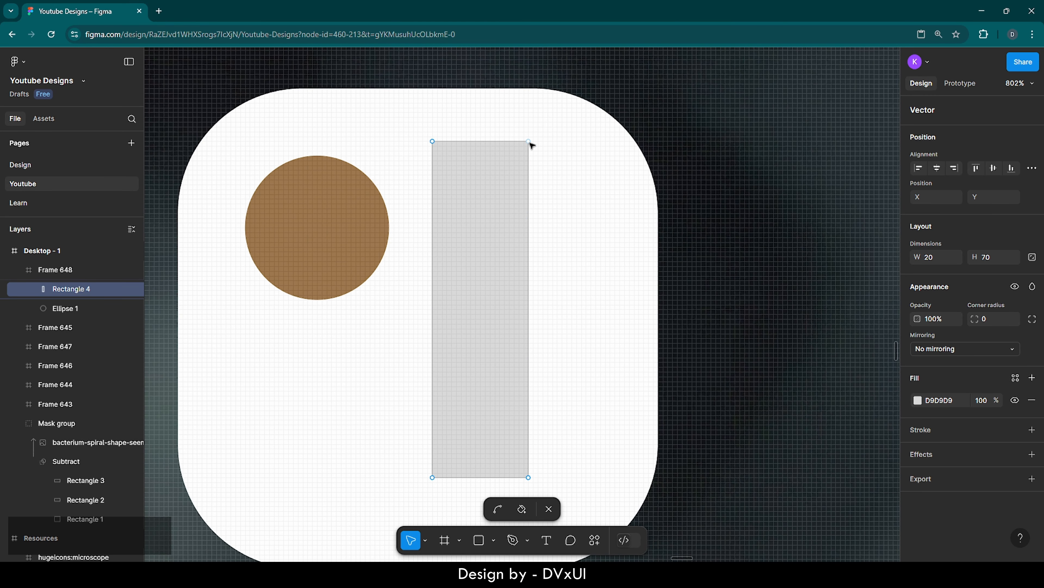
left_click_drag(529, 142, 540, 142)
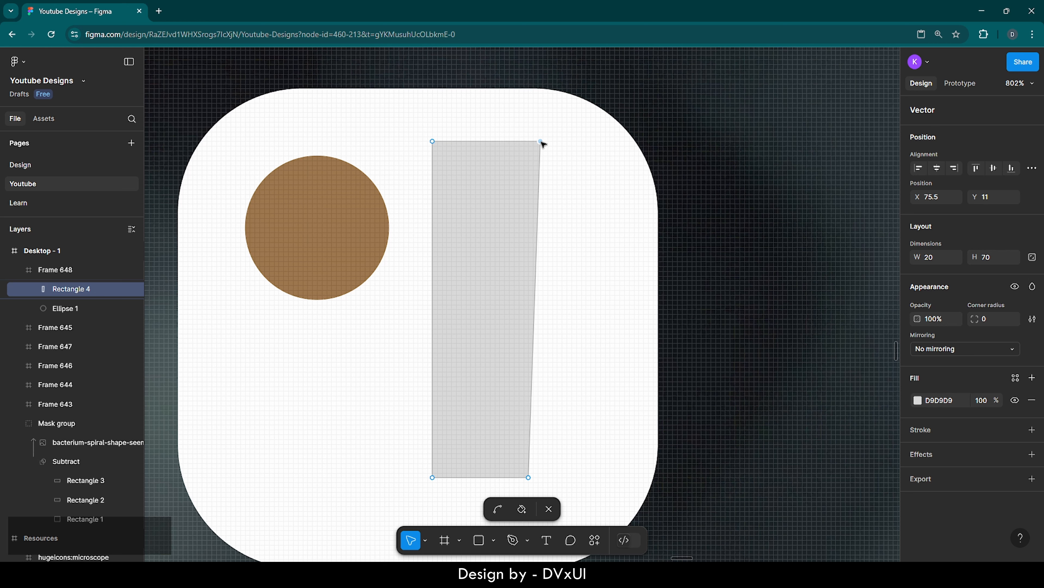
left_click(433, 142)
left_click_drag(434, 142, 450, 145)
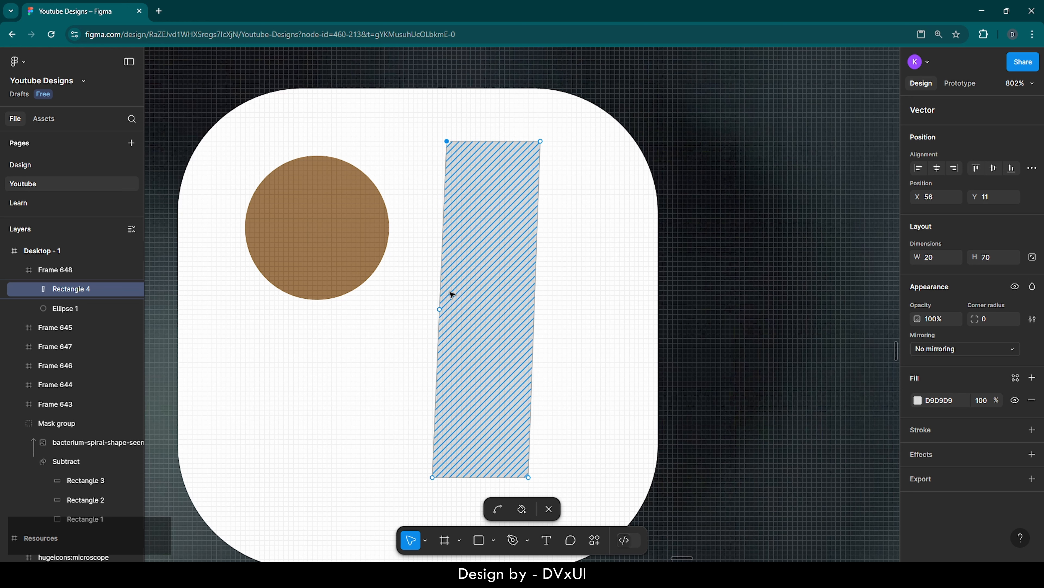
left_click_drag(432, 478, 426, 480)
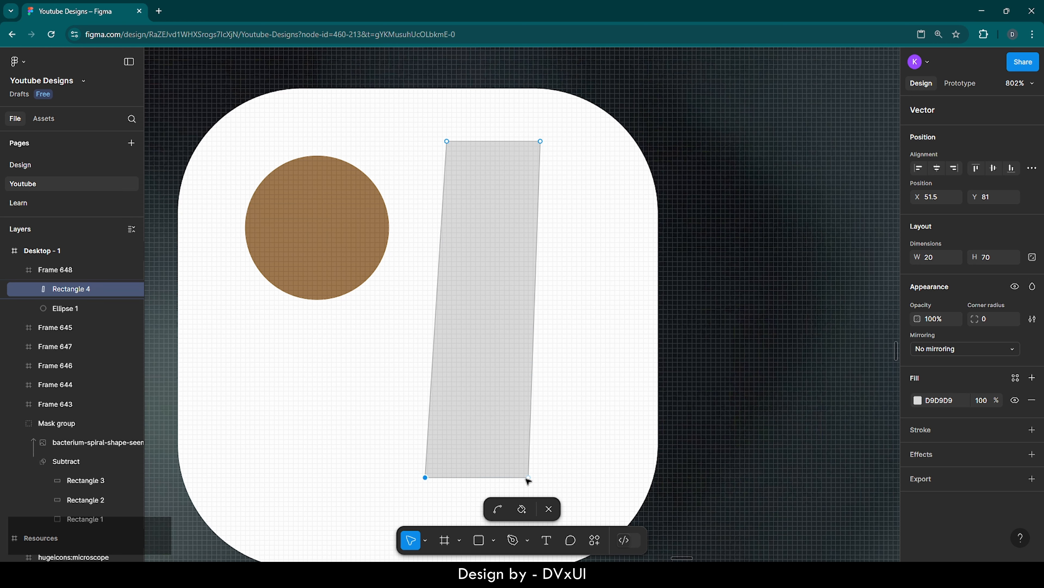
left_click_drag(529, 477, 523, 479)
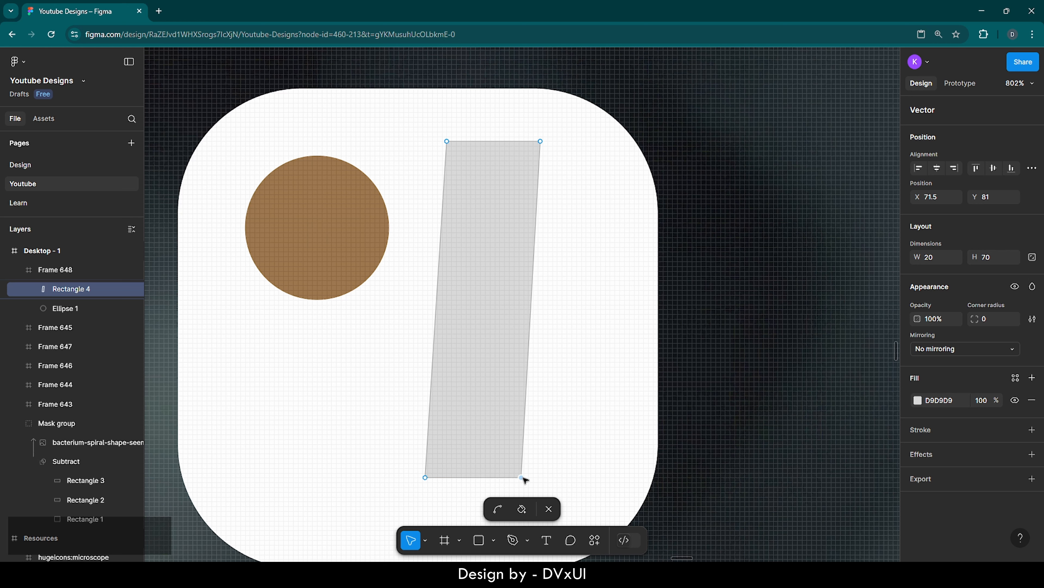
left_click(585, 440)
key("Escape")
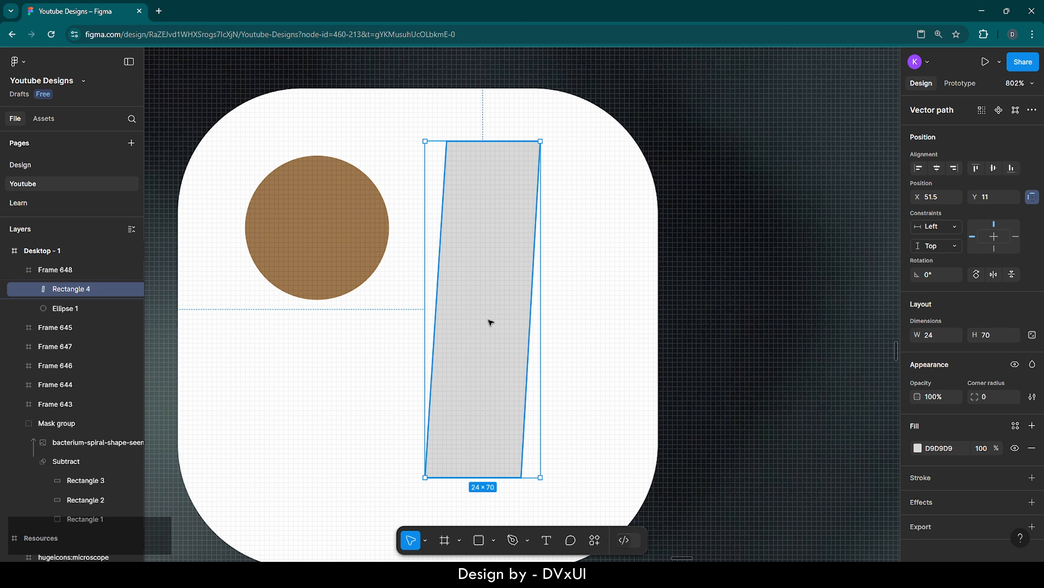
Fill the slanted bar with dark grey 1B1B1B
left_click(941, 451)
type("1b")
key("Return")
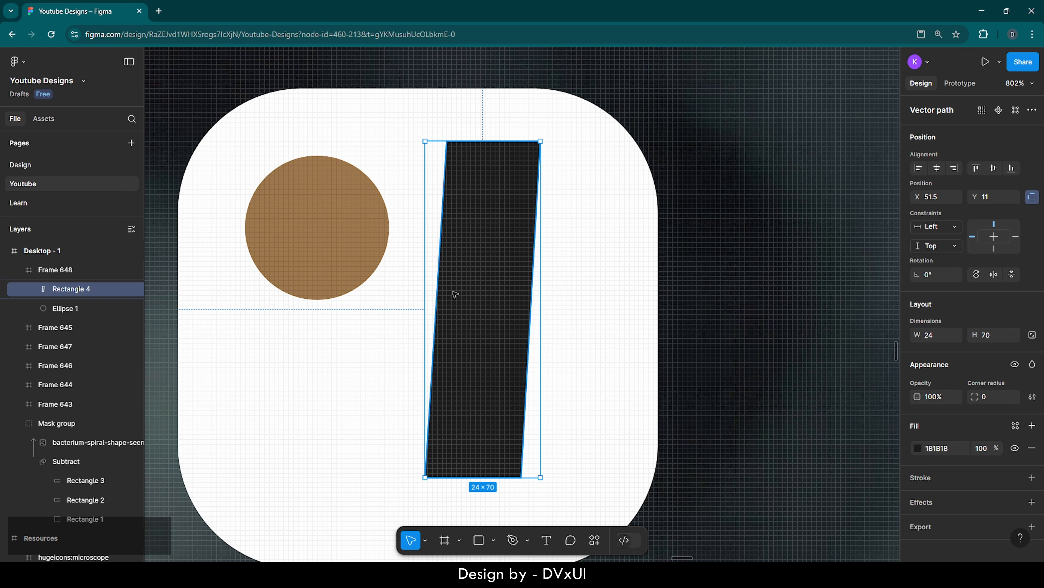
Move the slanted bar and brown circle together 4 px down and 3 px to the right within the white frame
left_click(334, 247, "shift")
key("shift+Right")
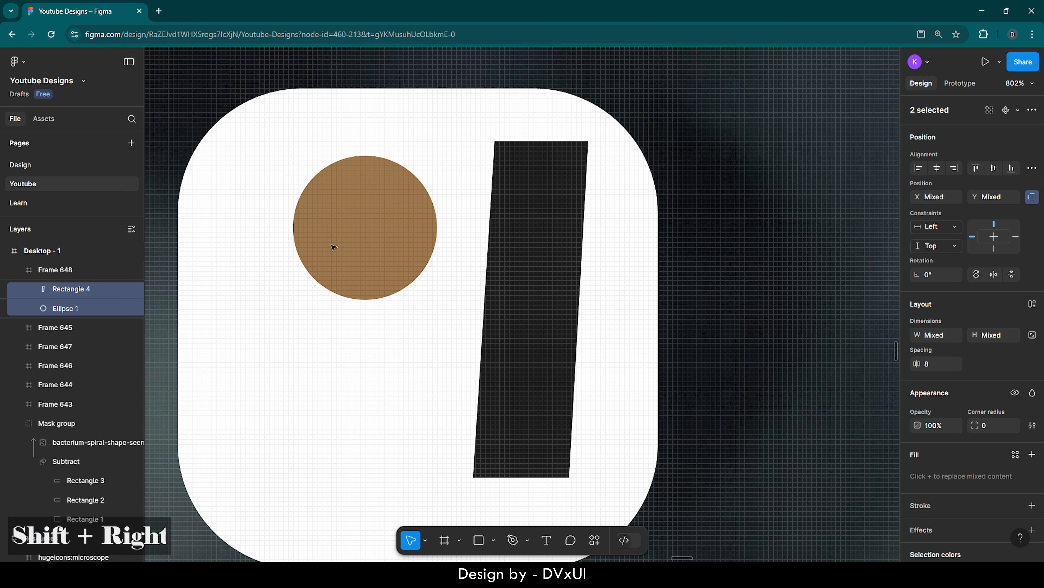
key("shift+Left")
key("Down")
key("Down")
key("Down")
key("Down")
key("Down")
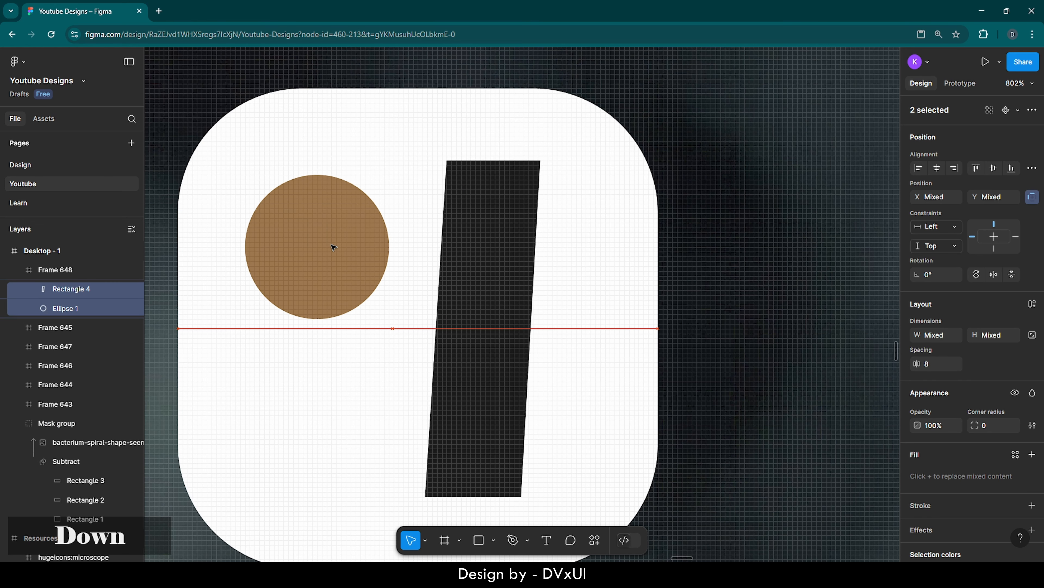
key("Right")
key("Right")
key("Right")
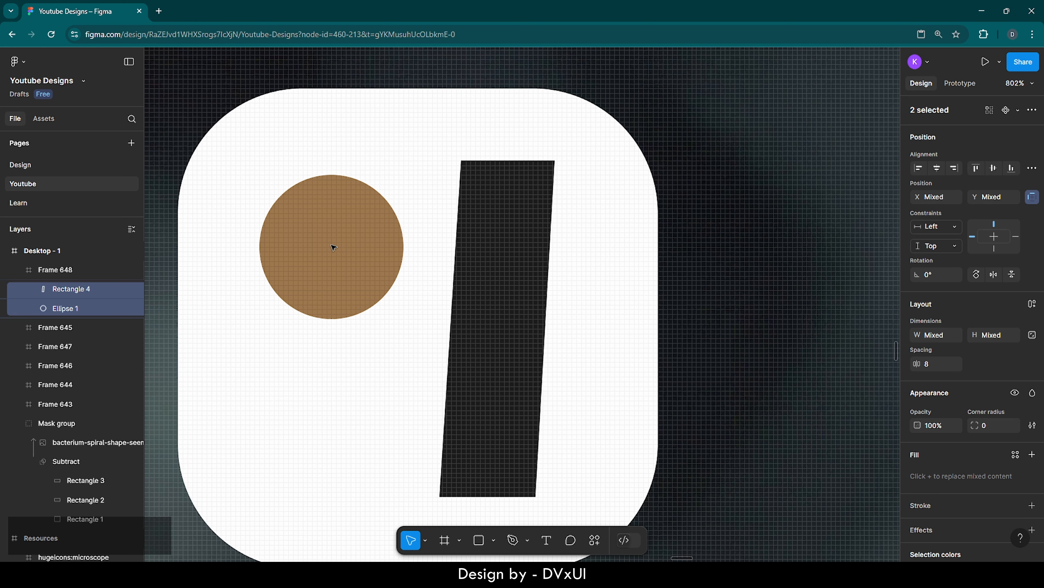
key("Left")
key("Right")
scroll(334, 247, "down", 3)
scroll(334, 247, "down", 10)
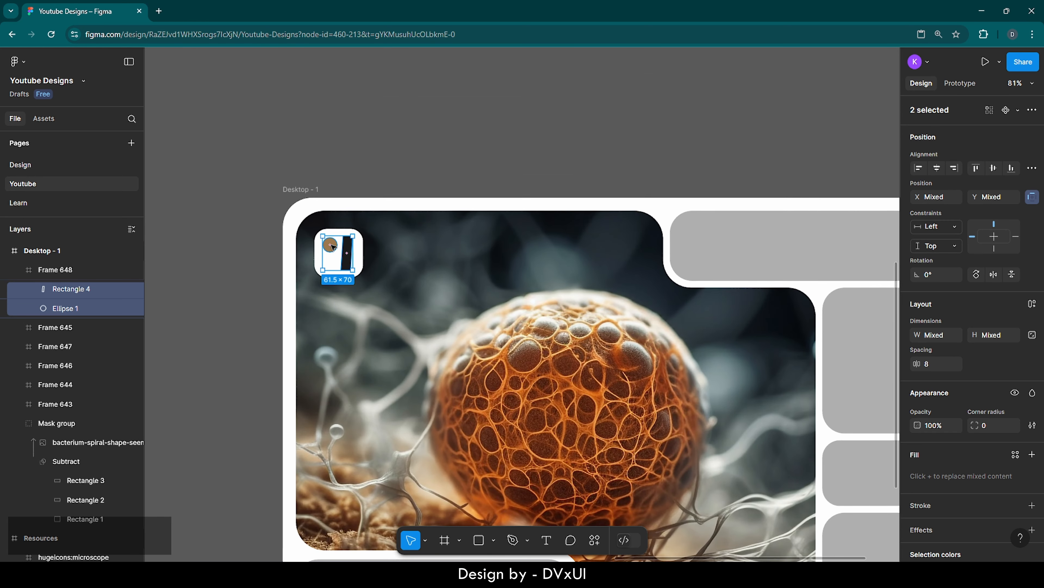
left_click(557, 106)
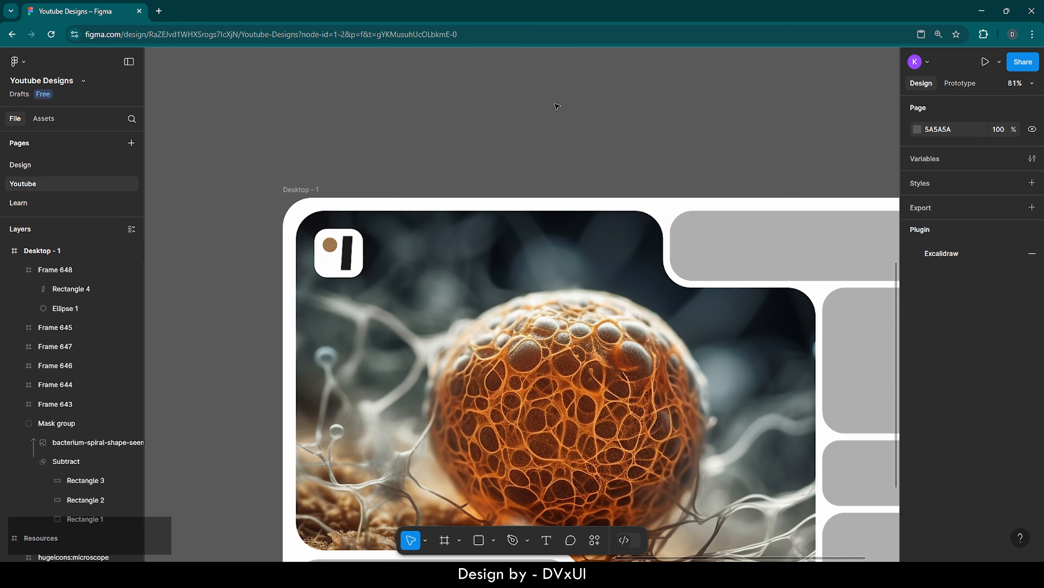
scroll(557, 107, "down", 2)
scroll(557, 107, "right", 2)
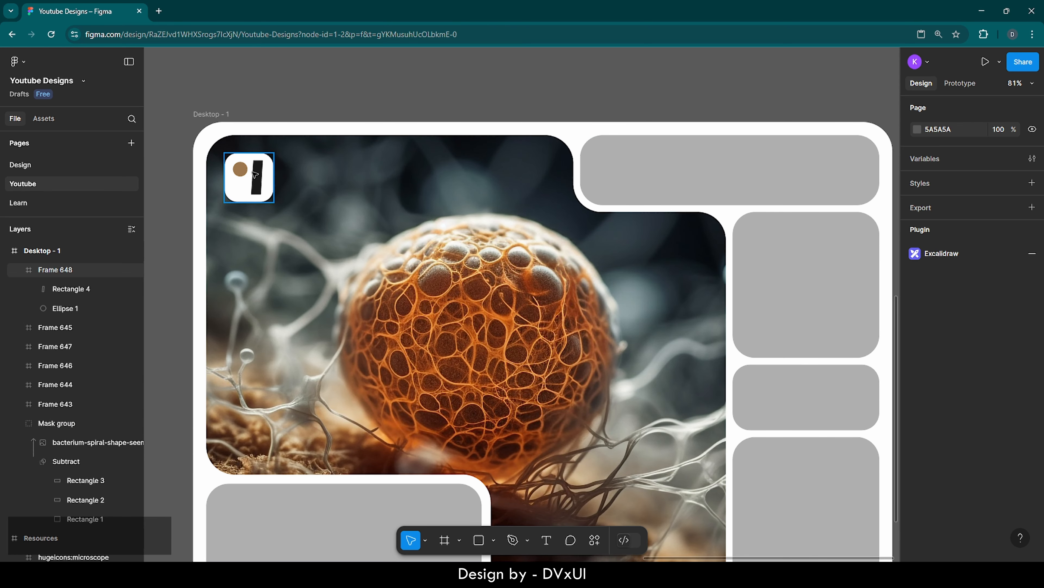
Increase the bar's slant by moving its lower-left corner to X 50 and its lower-right corner to X 68.5
scroll(239, 170, "up", 10)
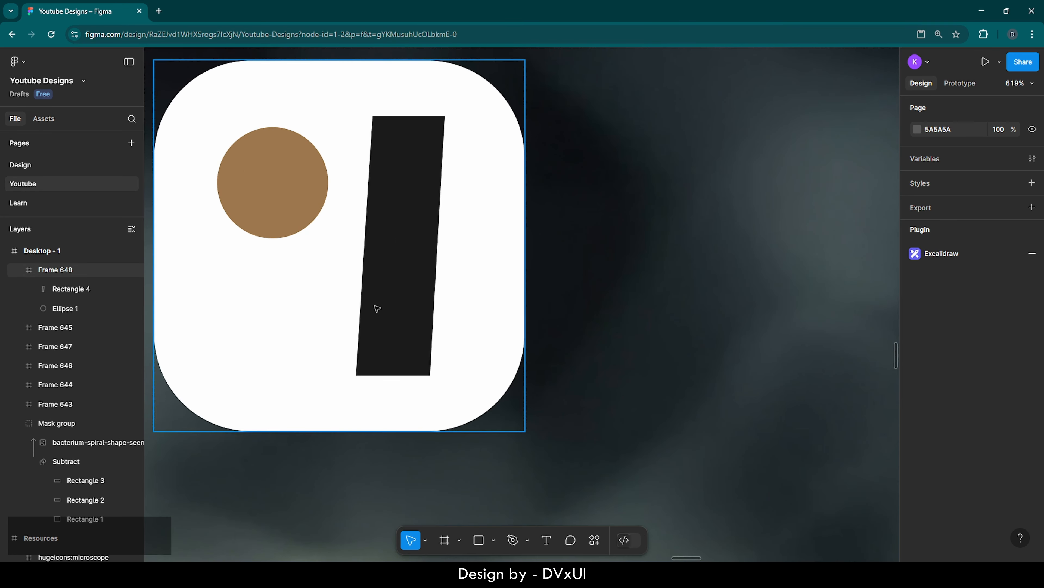
left_click(410, 338)
double_click(371, 365)
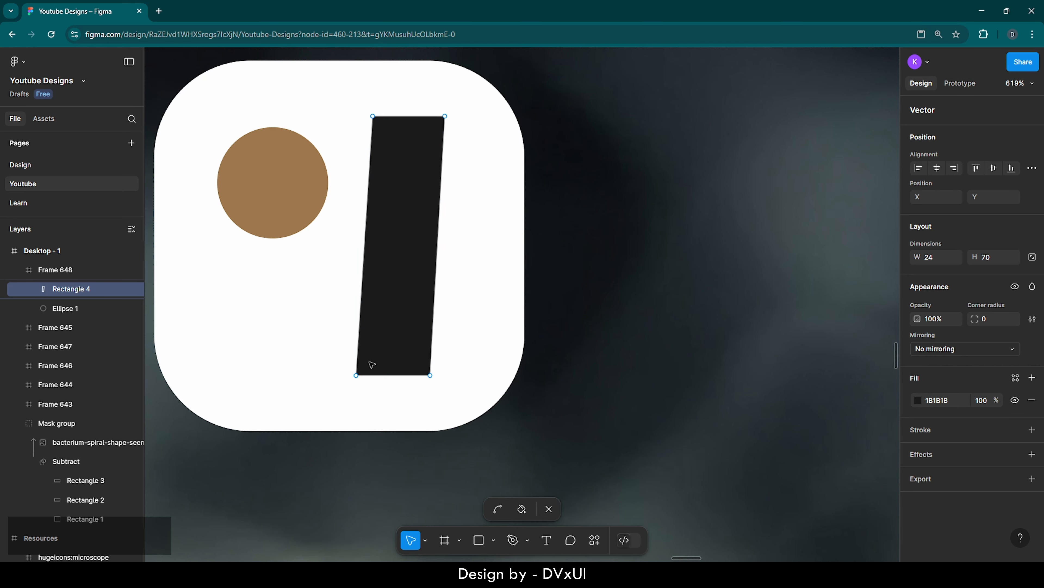
left_click_drag(356, 374, 339, 375)
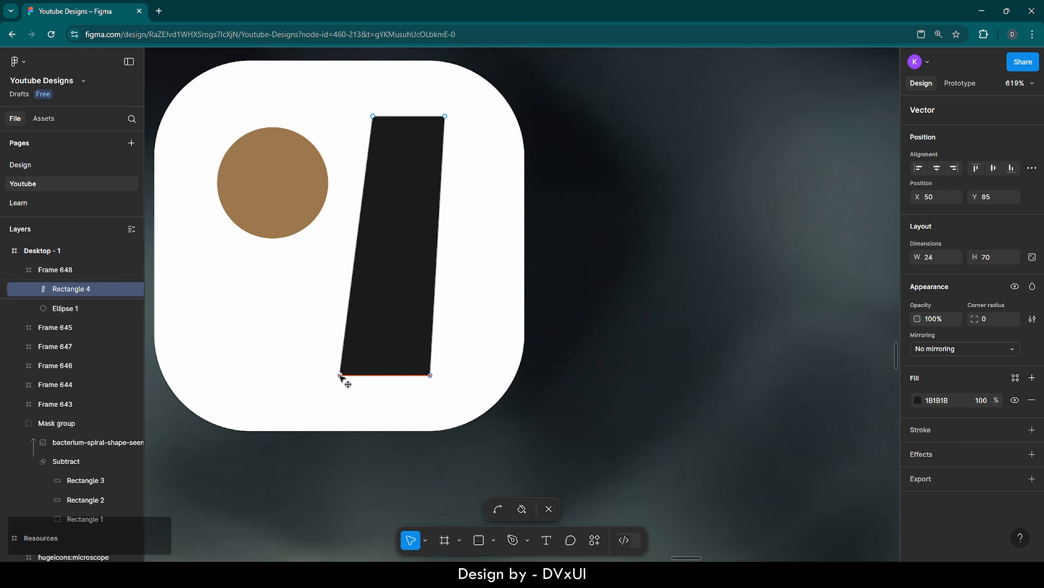
left_click_drag(430, 376, 412, 378)
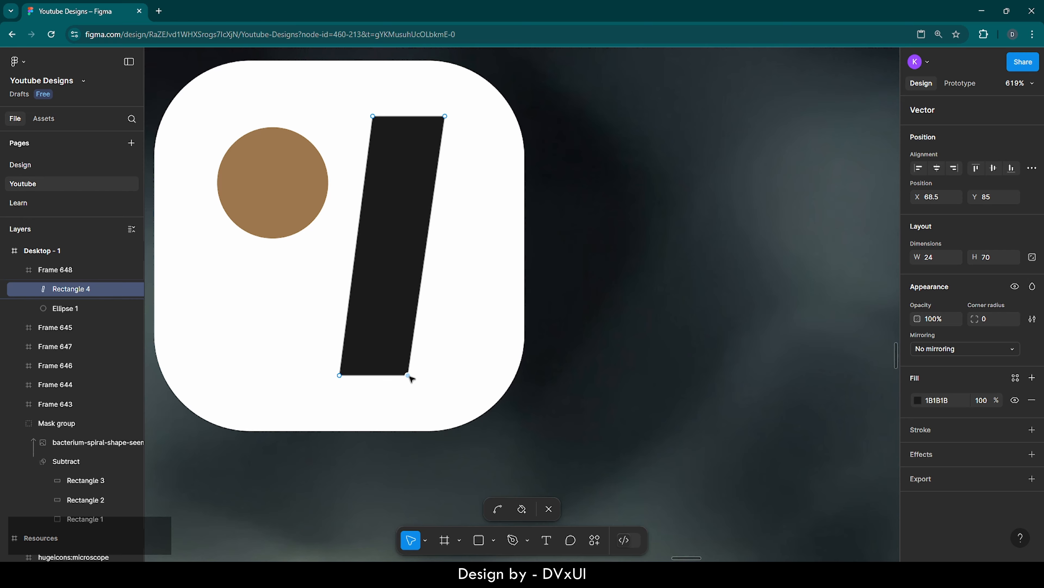
key("Escape")
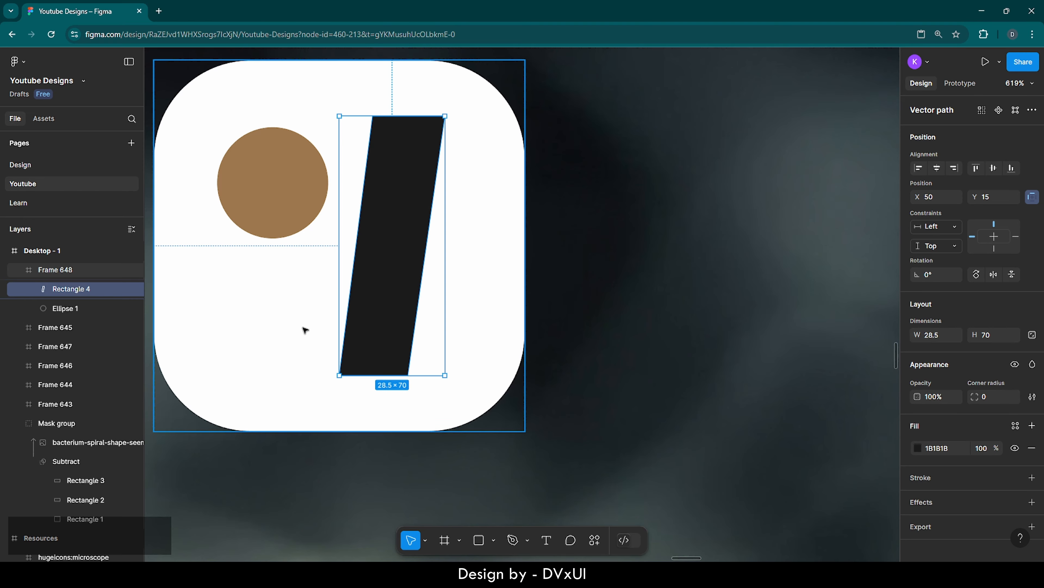
Check how the logo tile looks on the masked image within the whole desktop layout
scroll(256, 318, "down", 10)
scroll(255, 319, "down", 2)
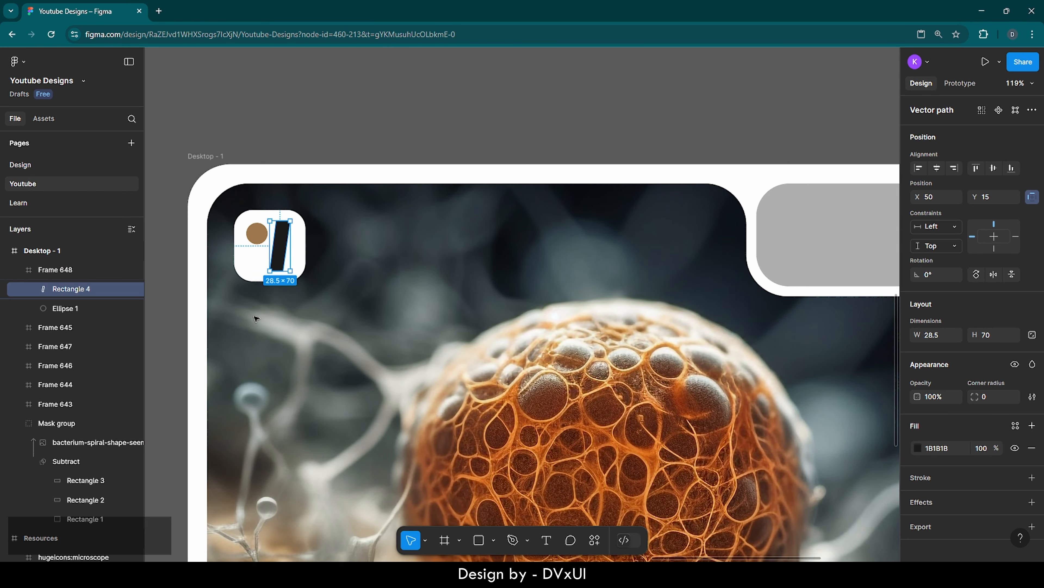
right_click(253, 316)
left_click(465, 97)
scroll(465, 96, "down", 2)
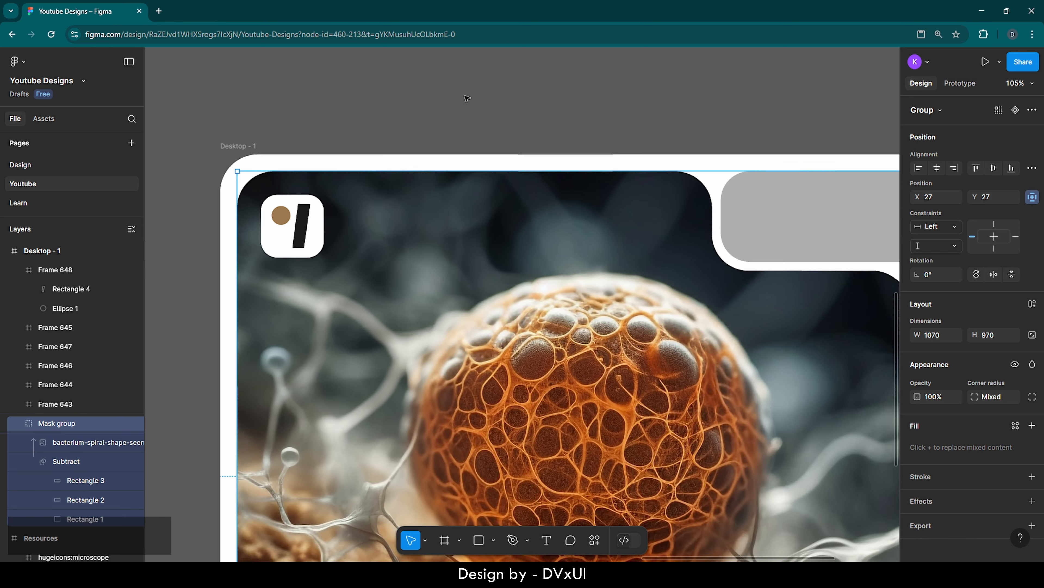
scroll(465, 96, "right", 2)
key("shift+1")
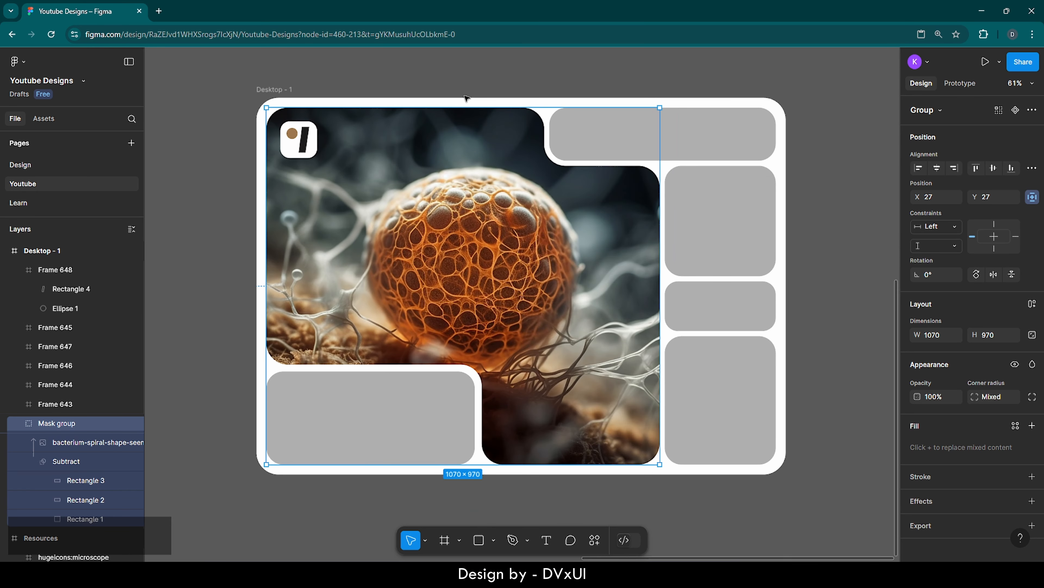
left_click(467, 97)
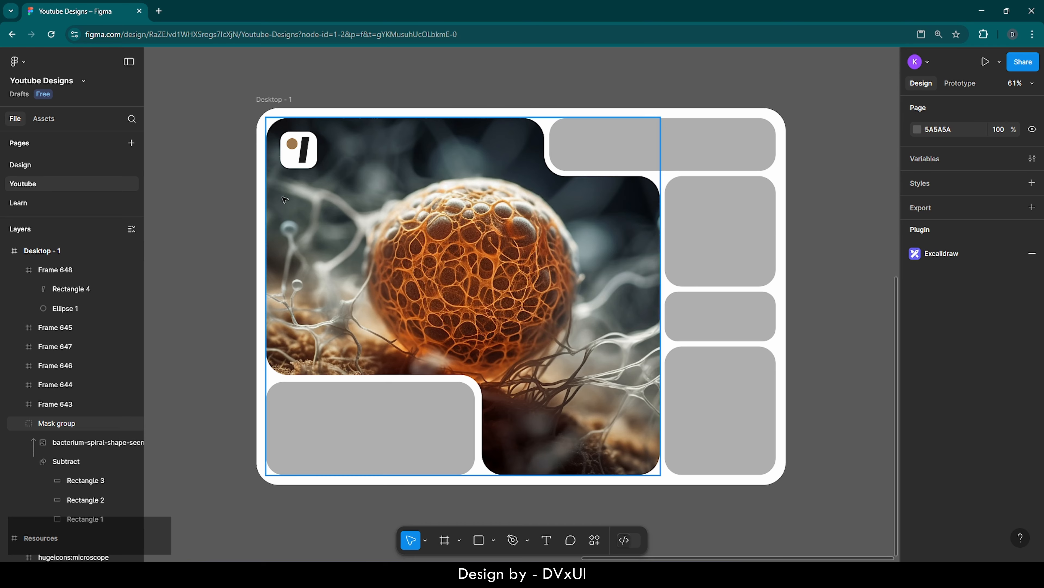
Add the text "Speeding up the" on the masked bacterium image below the logo tile
scroll(275, 190, "up", 5)
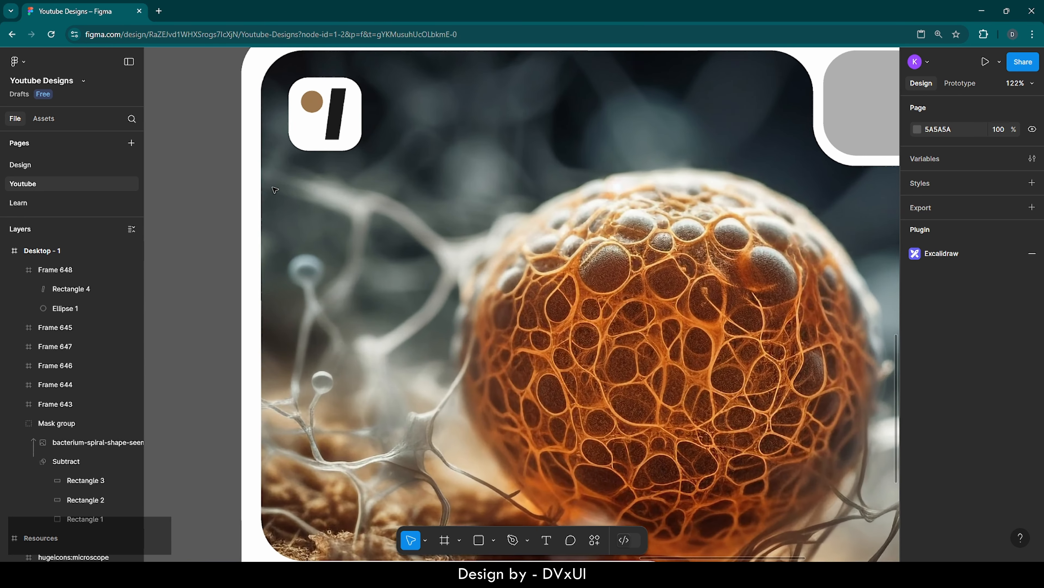
key("t")
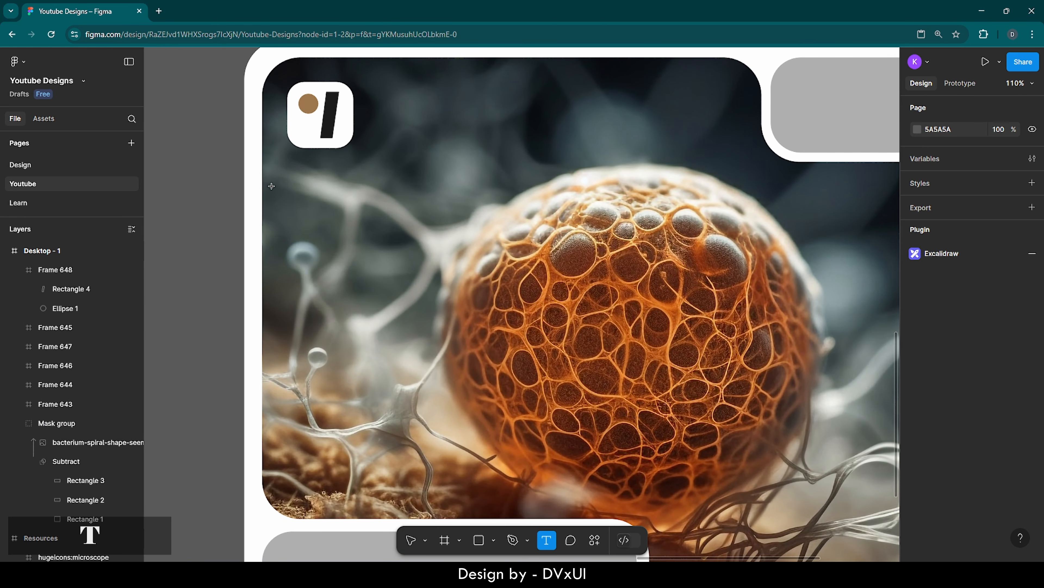
left_click(323, 233)
type("Spedd")
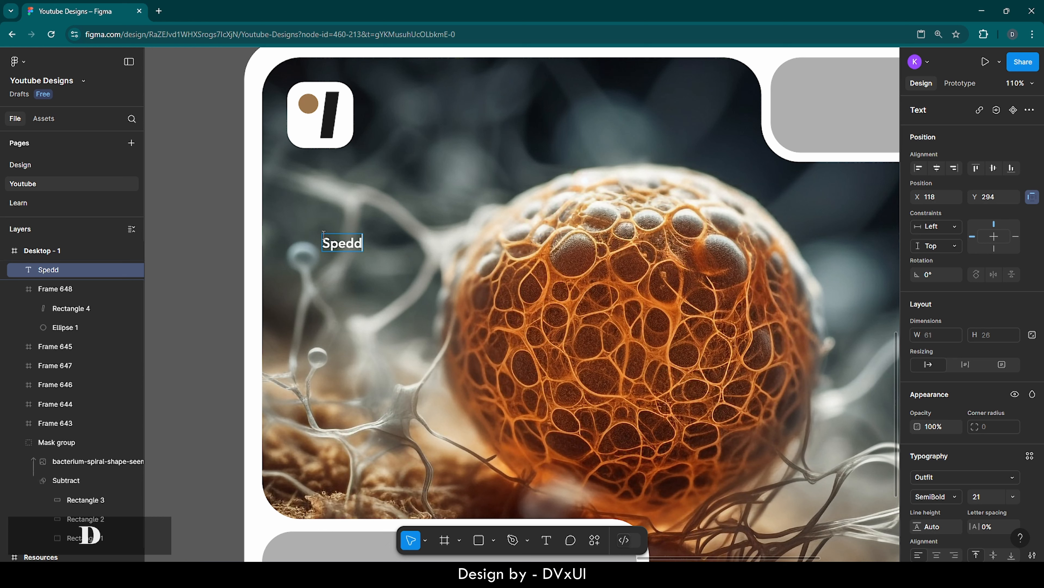
type("ing")
key("BackSpace")
key("BackSpace")
key("BackSpace")
key("BackSpace")
type("es")
key("BackSpace")
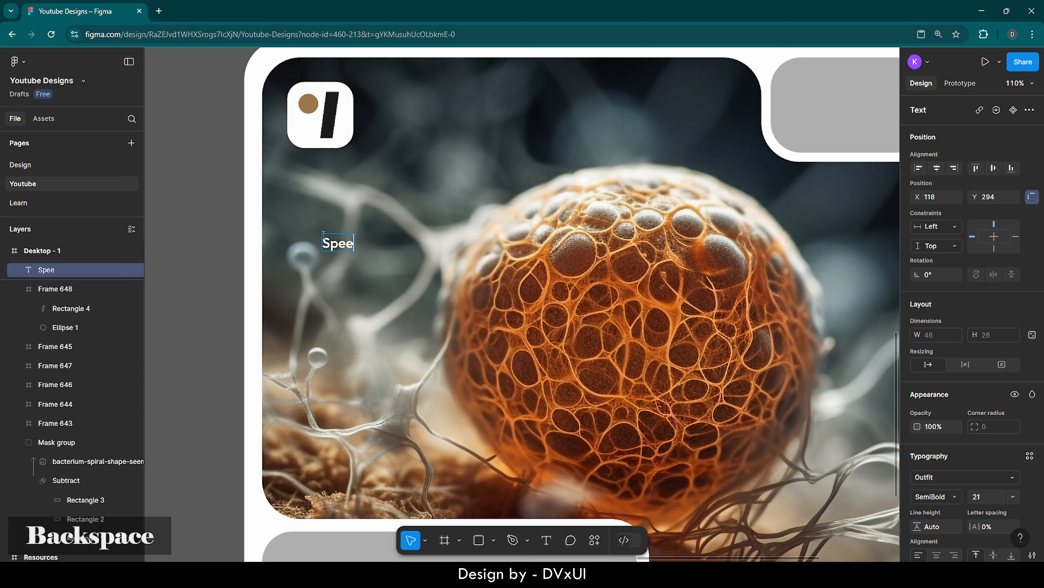
type("ding upp the")
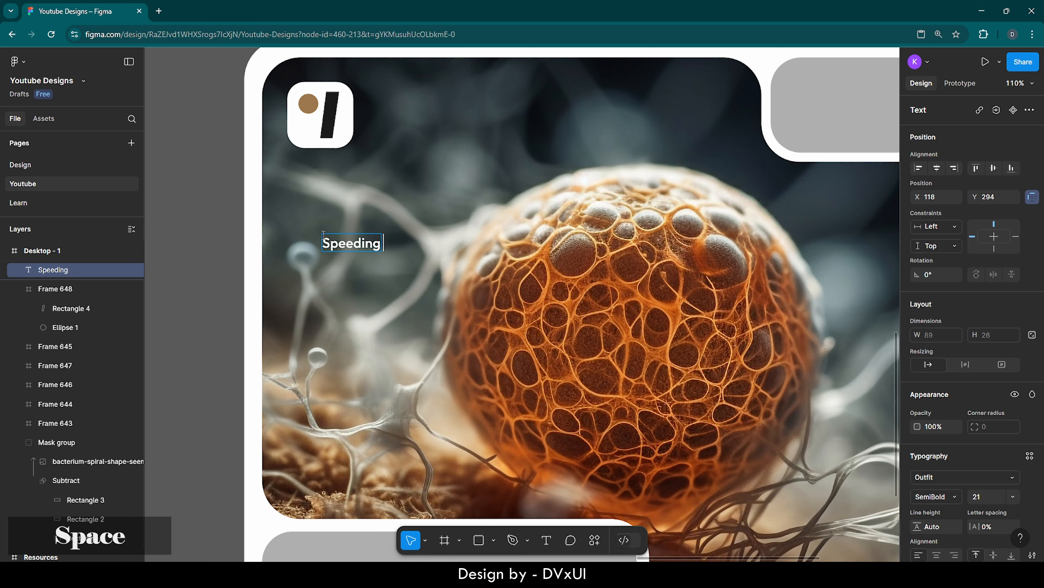
key("Left")
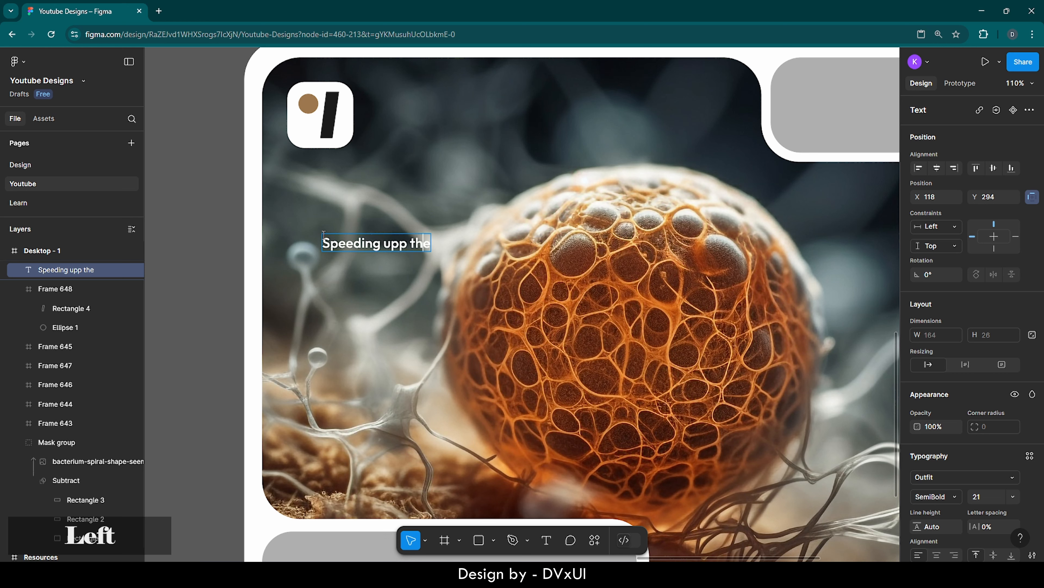
key("BackSpace")
Set the "Speeding up the" text to font size 46 and Medium weight
key("ctrl+a")
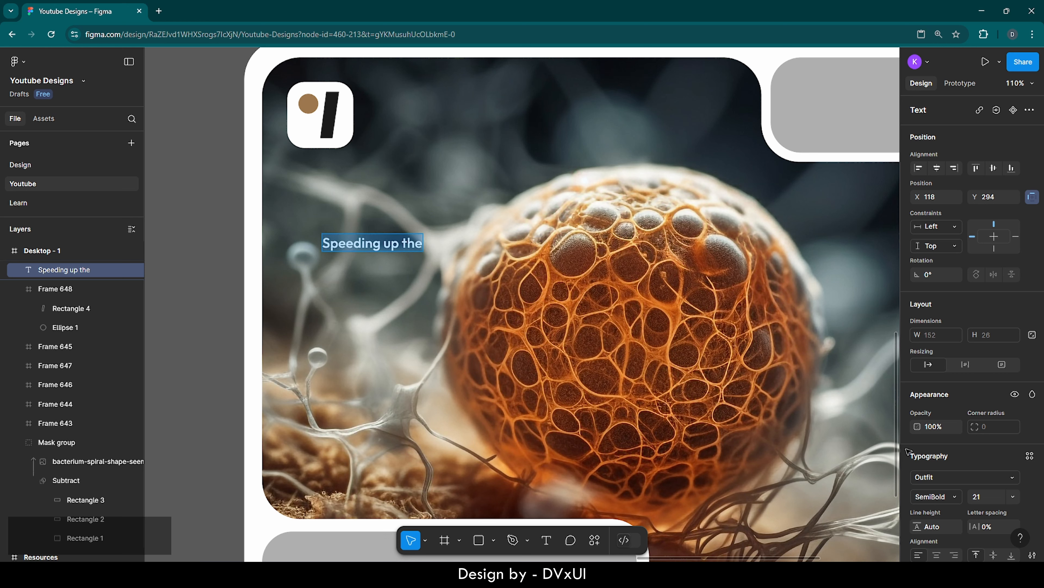
key("BackSpace")
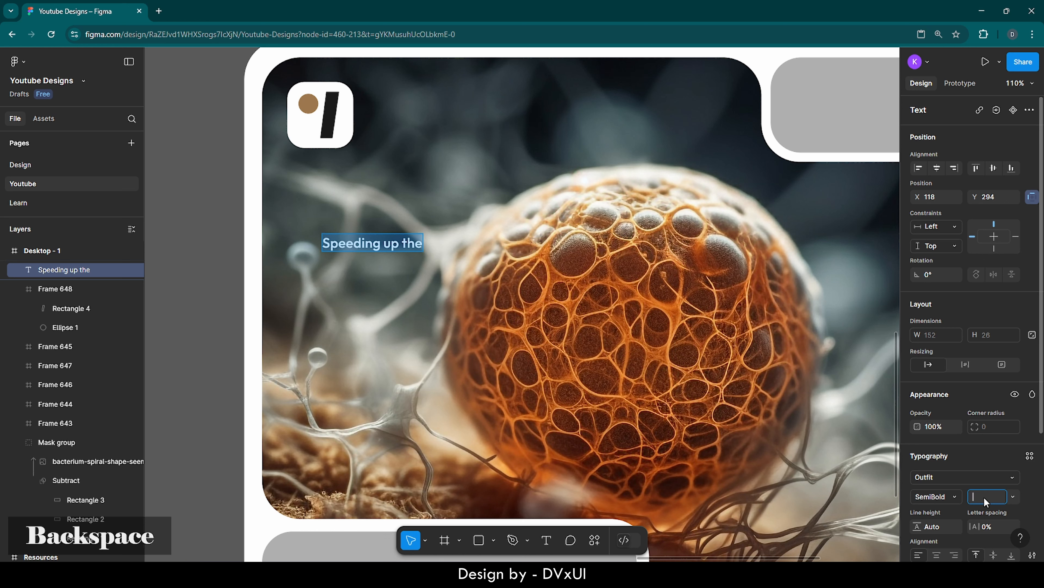
type("46")
key("Return")
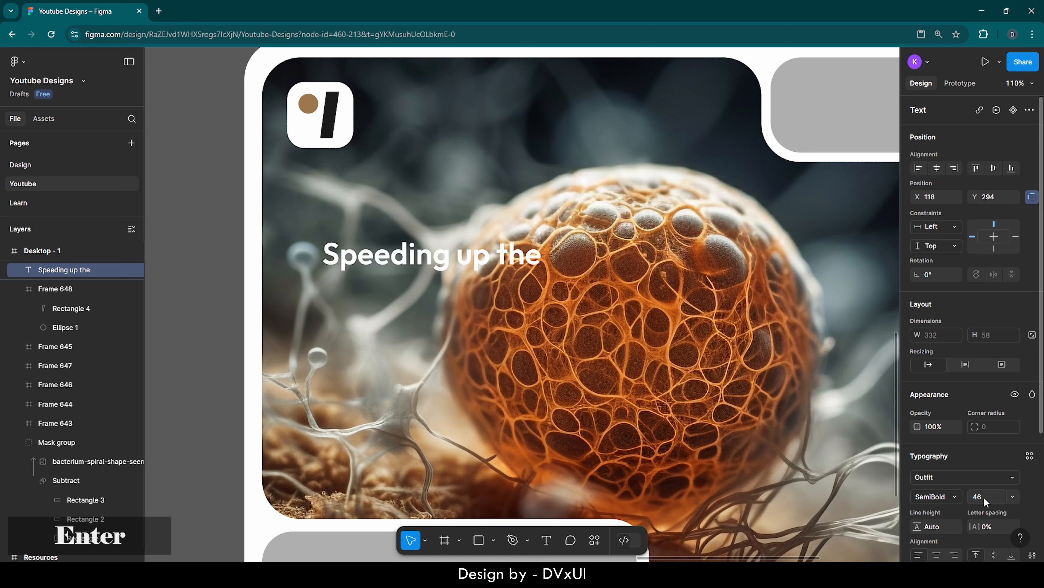
left_click(950, 496)
left_click(946, 438)
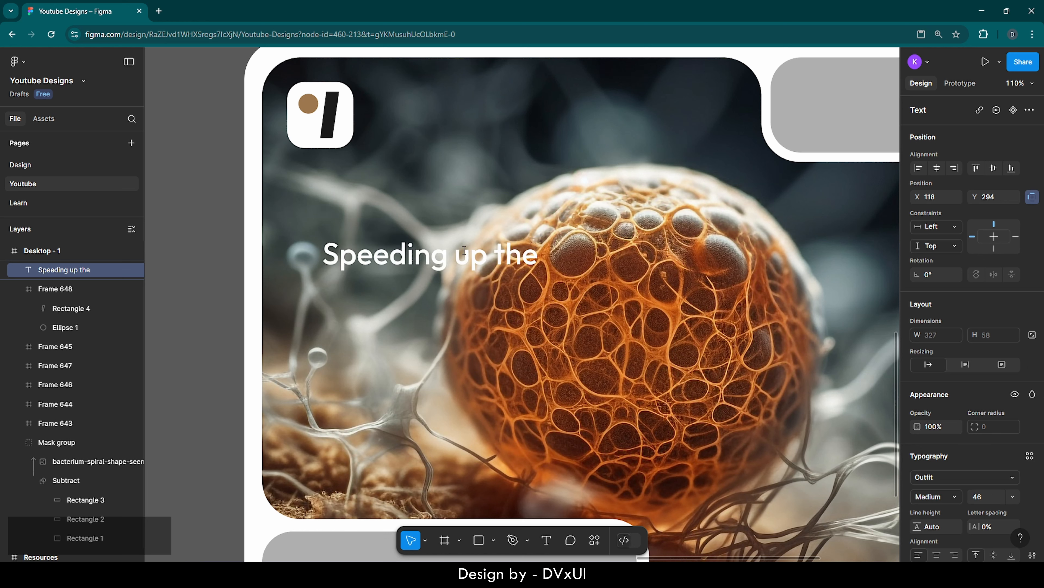
Place a copy of the "Speeding up the" line below it at X 115, Y 336 and change its text to "Innovation with"
left_click(397, 255)
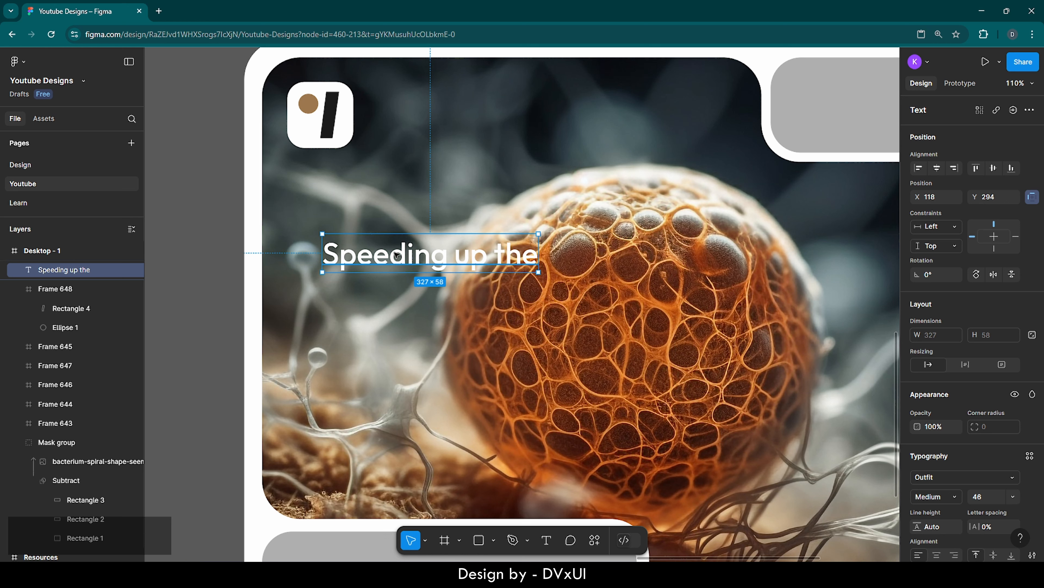
left_click_drag(371, 246, 372, 279)
key("ctrl+v")
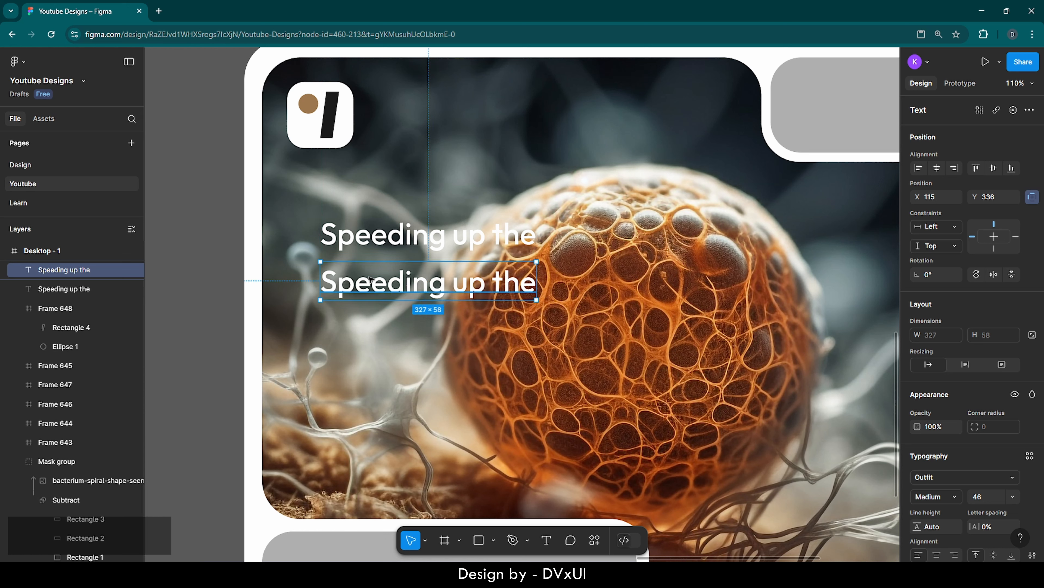
key("Return")
key("BackSpace")
type("In")
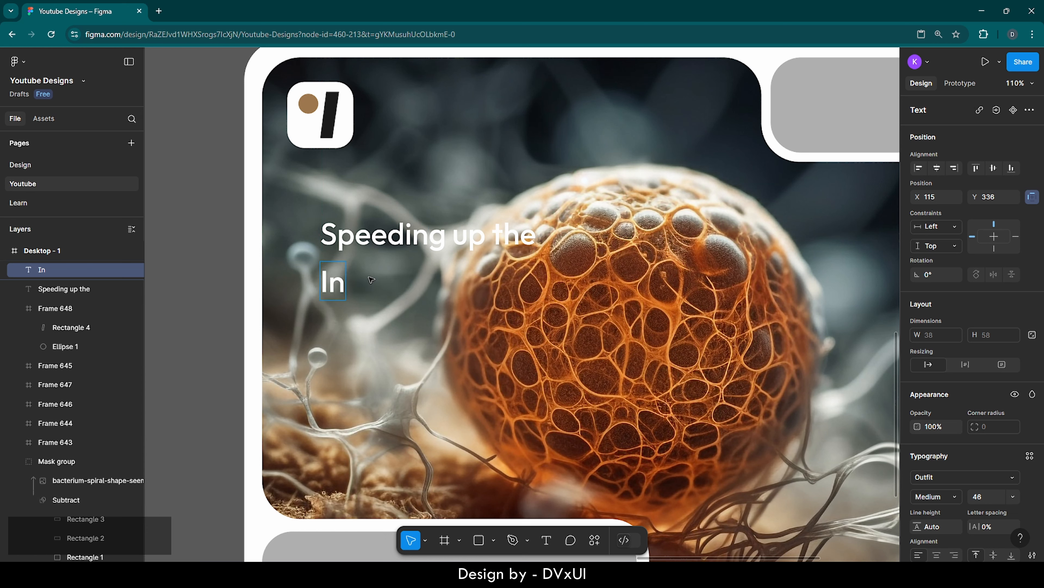
type("novation")
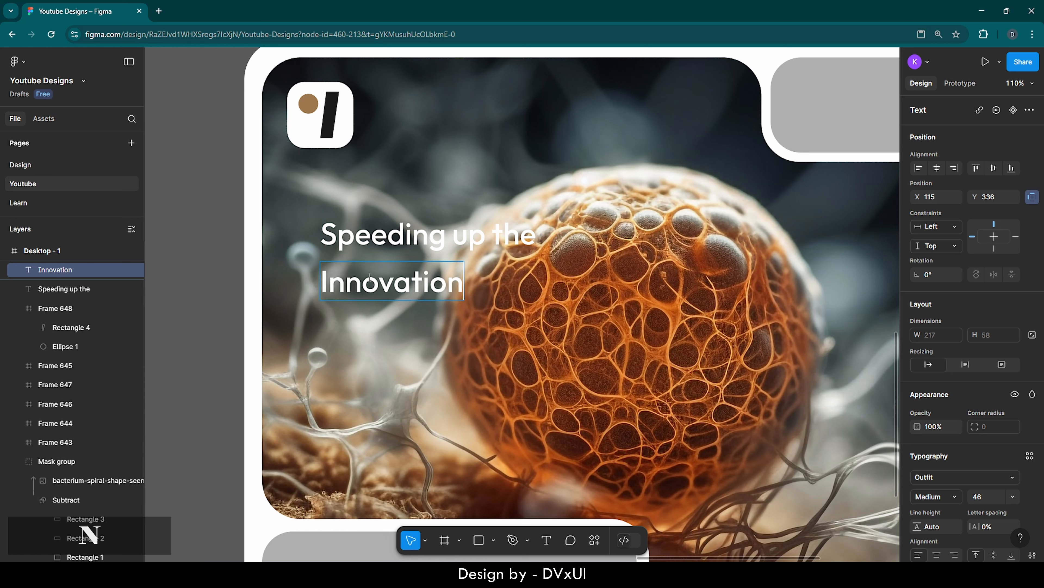
type(" with")
Set the "Innovation with" line to font size 70 and Regular weight
key("ctrl+a")
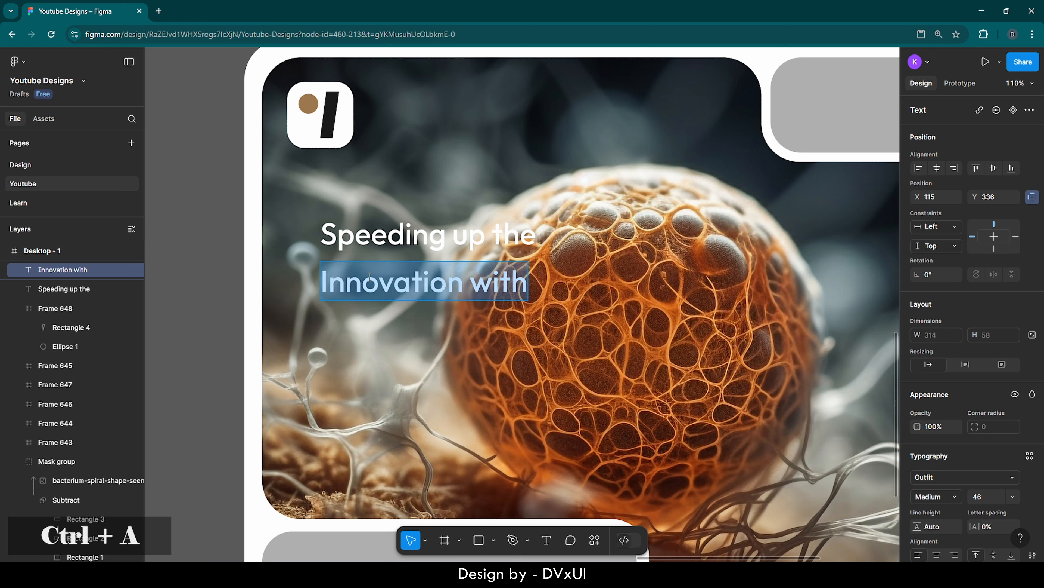
key("BackSpace")
key("BackSpace")
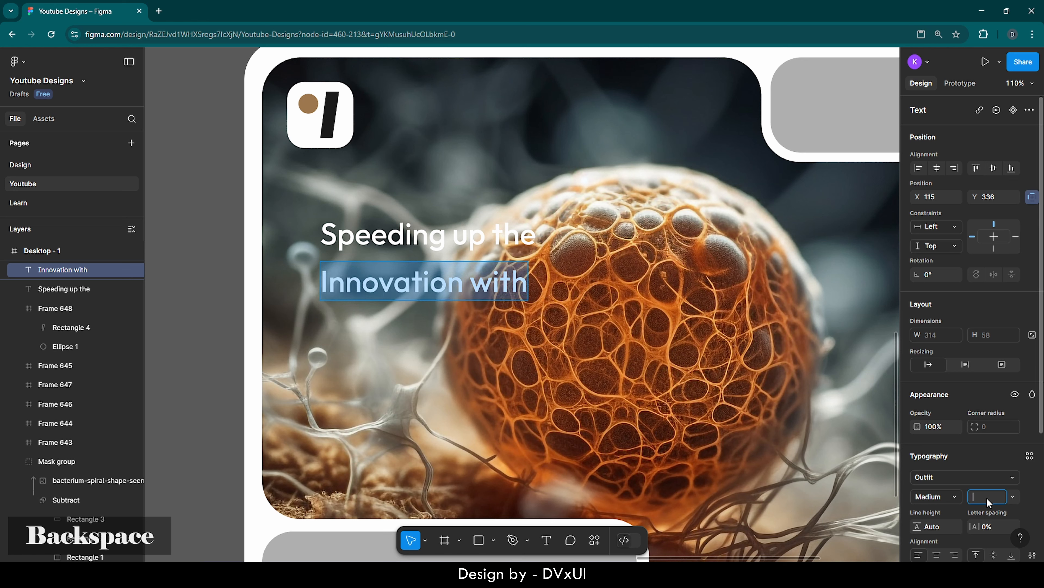
type("70")
key("Return")
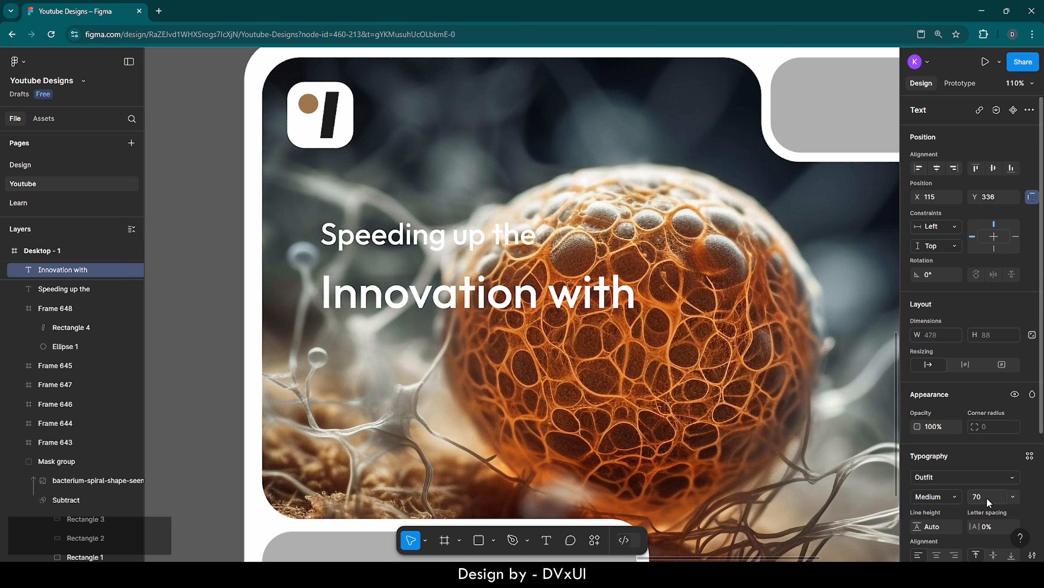
left_click(951, 497)
left_click(941, 424)
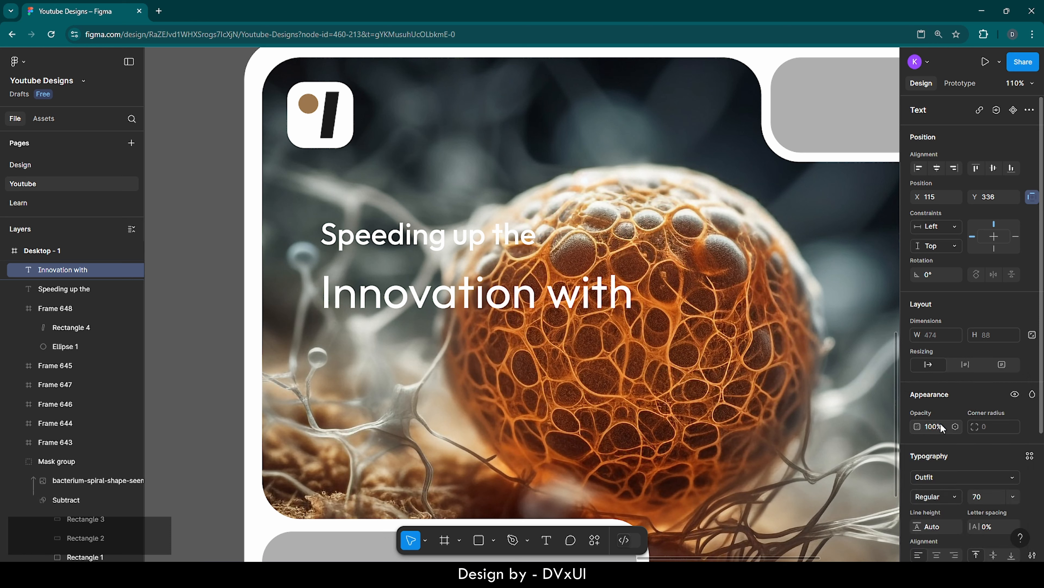
scroll(969, 494, "down", 2)
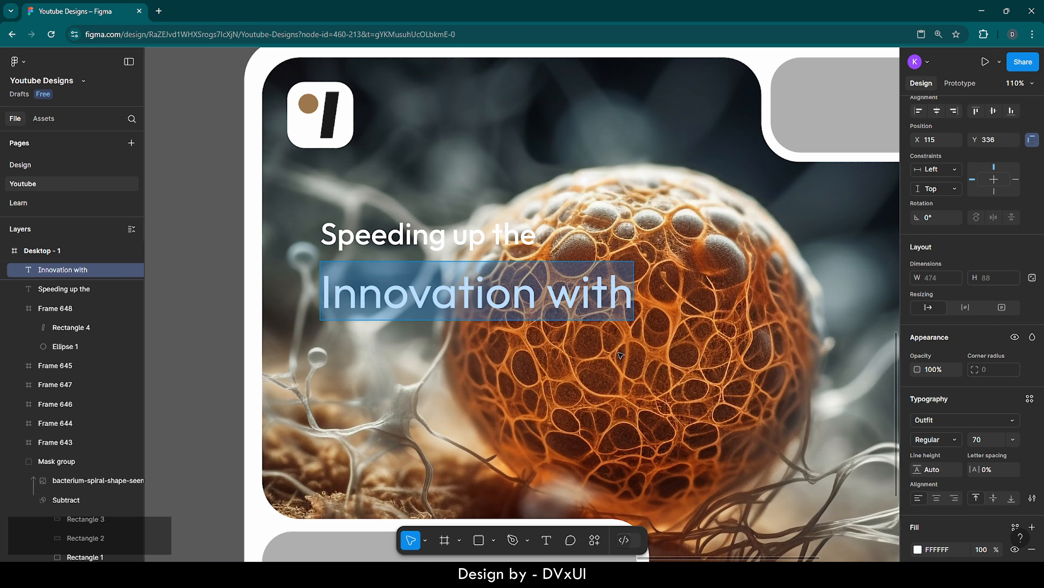
Place a copy of the "Innovation with" line below it at X 120, Y 410 and change its text to "Biotechnology"
key("ctrl")
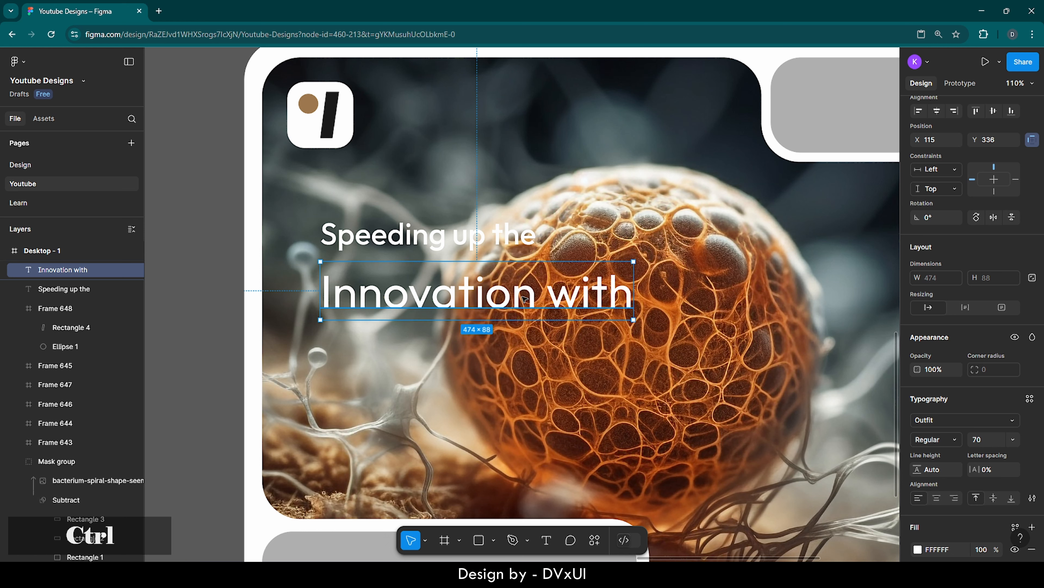
key("ctrl+v")
left_click_drag(524, 299, 526, 349)
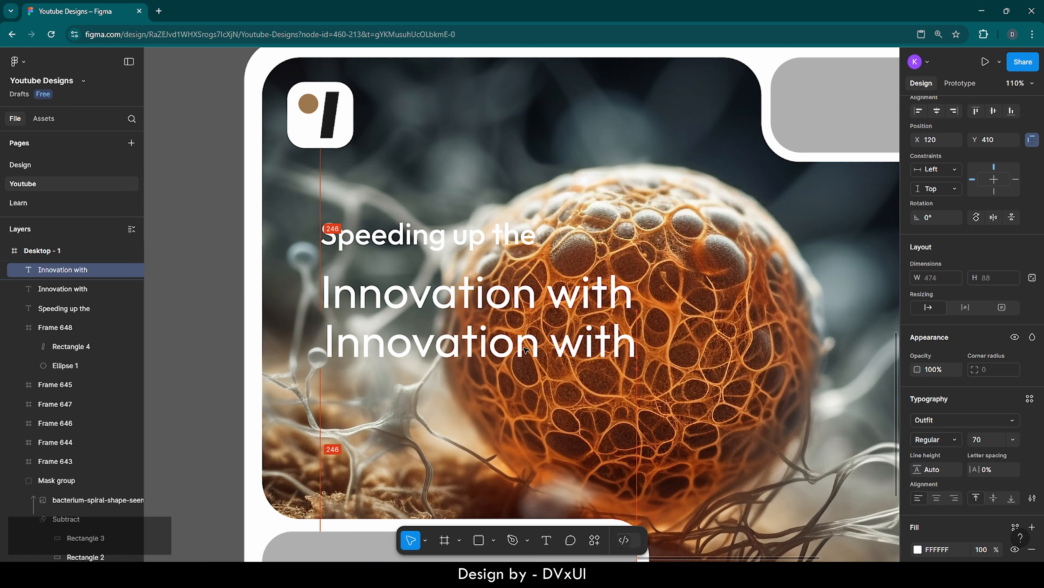
double_click(526, 349)
key("BackSpace")
type("Bio")
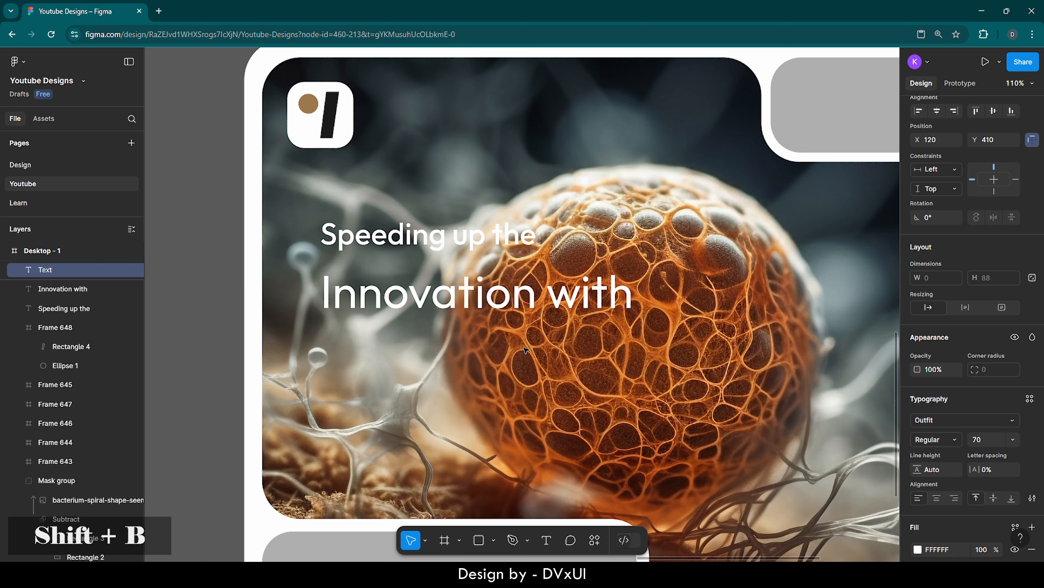
type("tech")
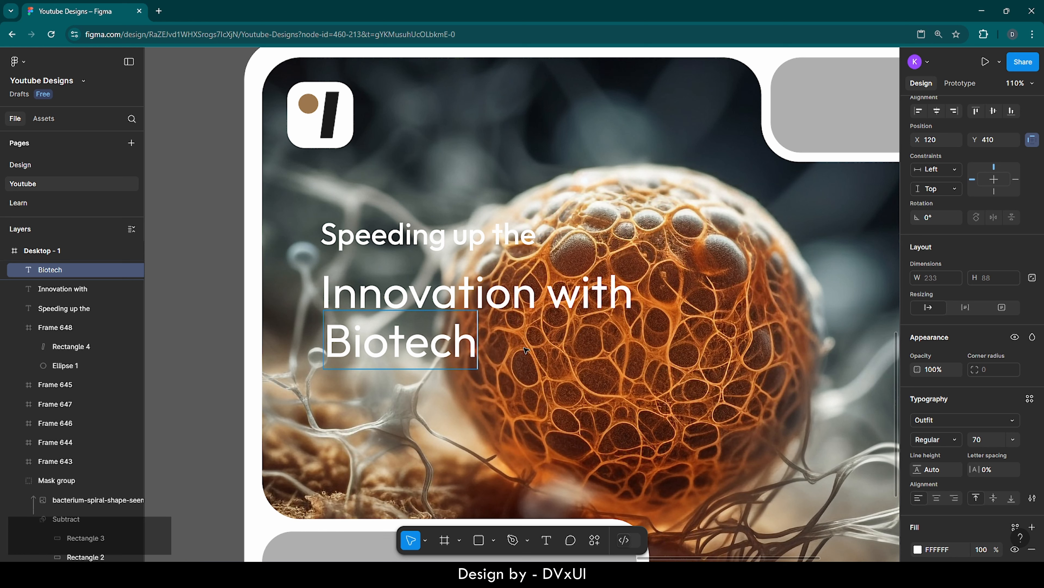
type("nology")
Set the "Biotechnology" line to SemiBold weight and font size 86
key("ctrl+a")
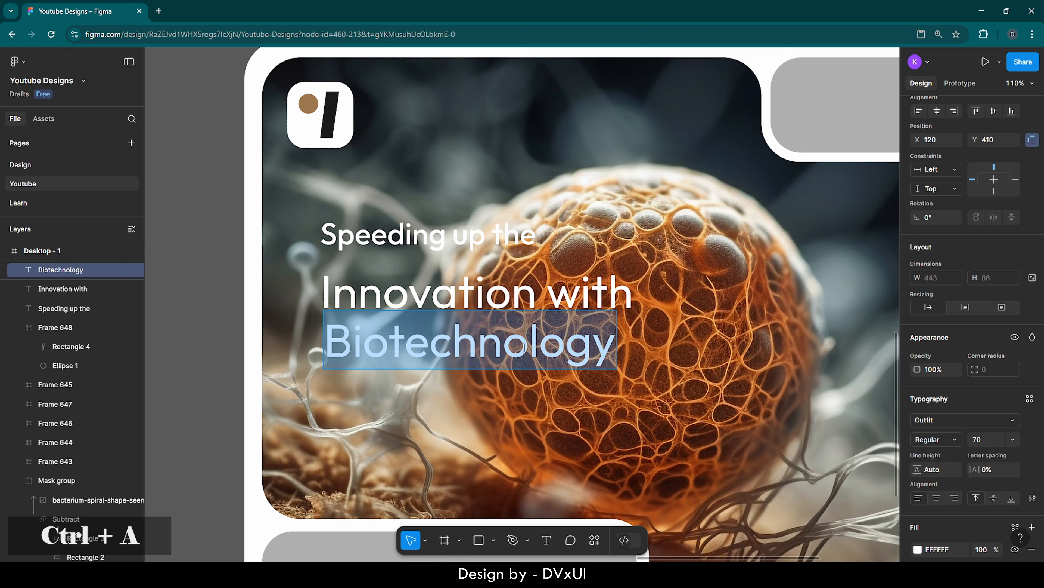
left_click(946, 438)
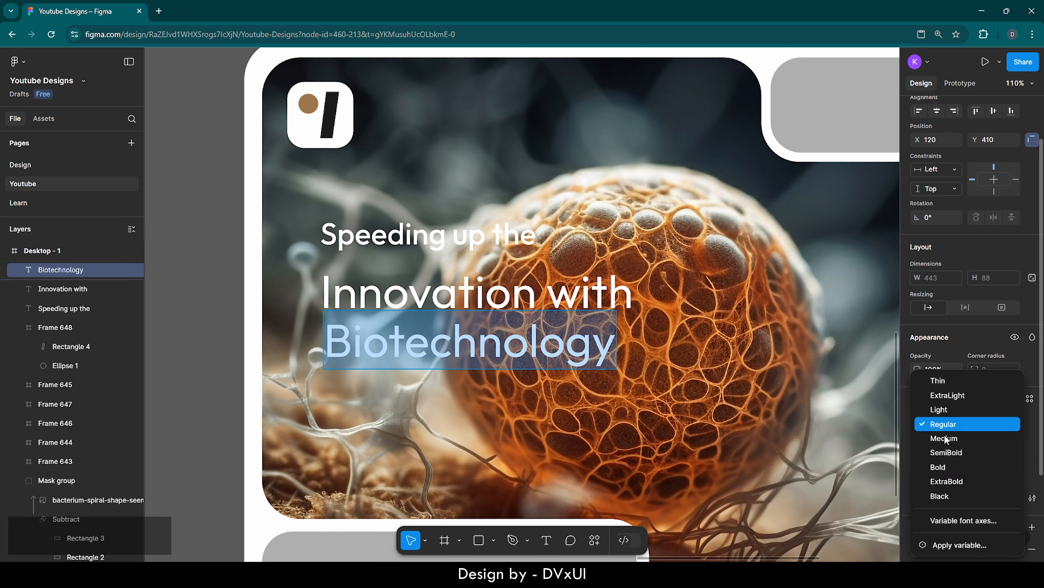
left_click(947, 453)
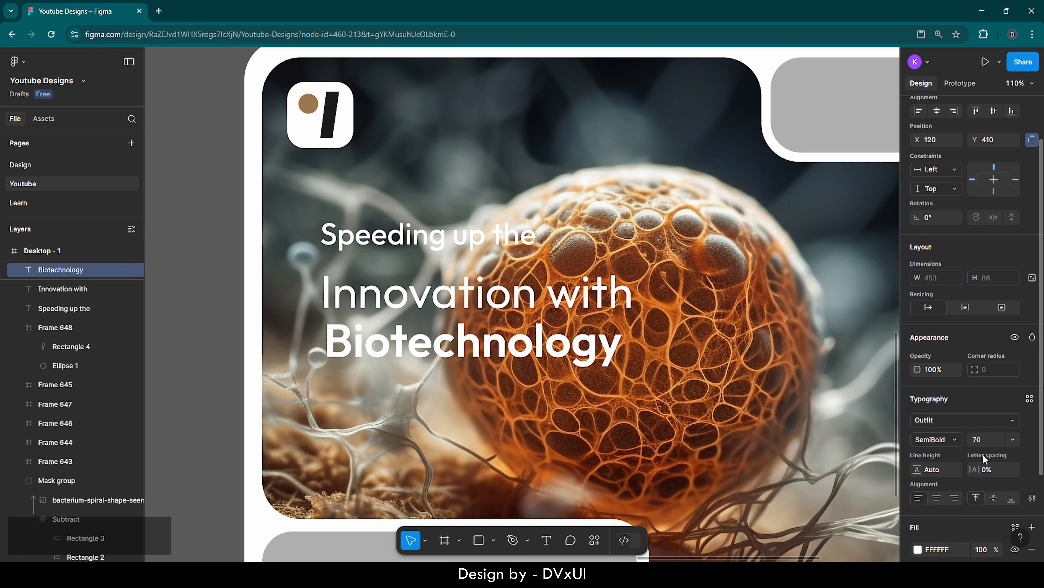
left_click(982, 439)
type("86")
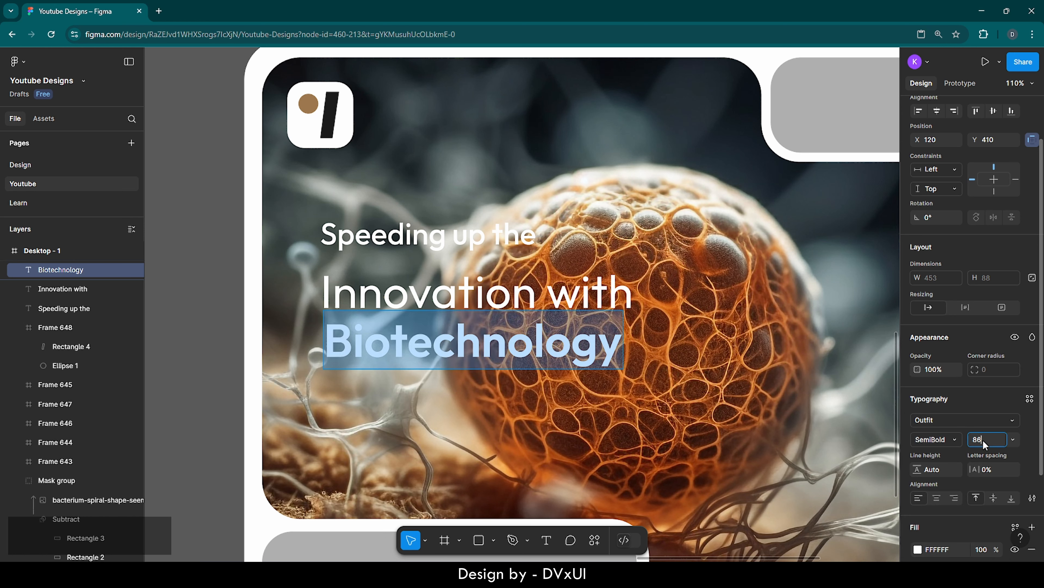
key("Return")
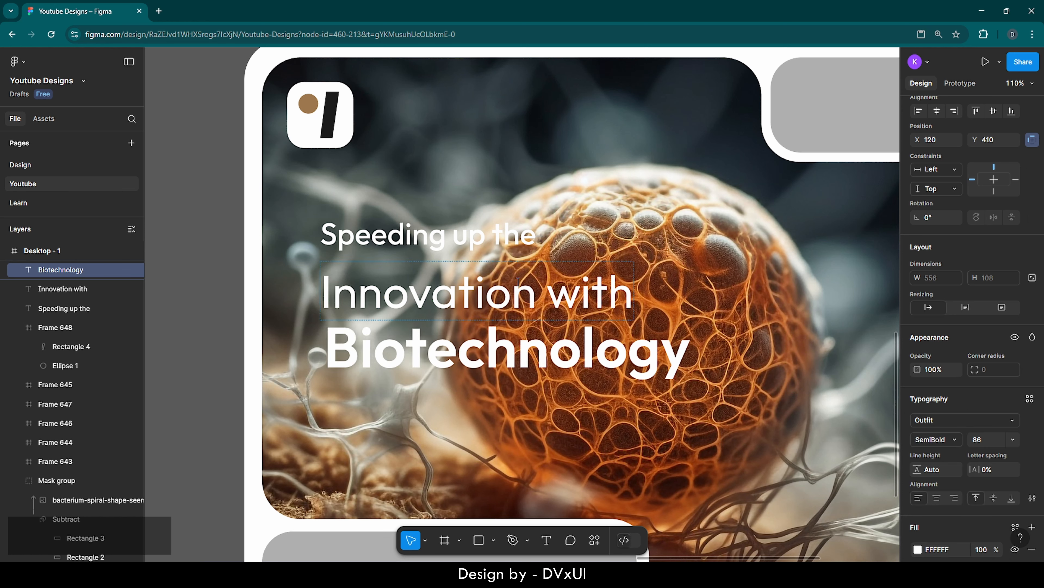
Try to space the three headline lines evenly with Tidy up
left_click(583, 289, "shift")
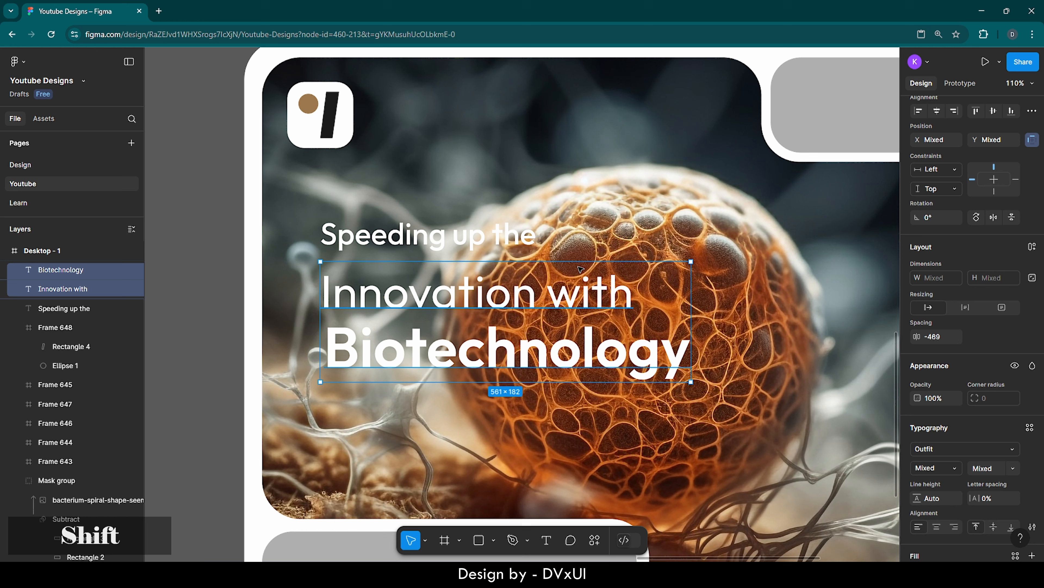
left_click(473, 237, "shift")
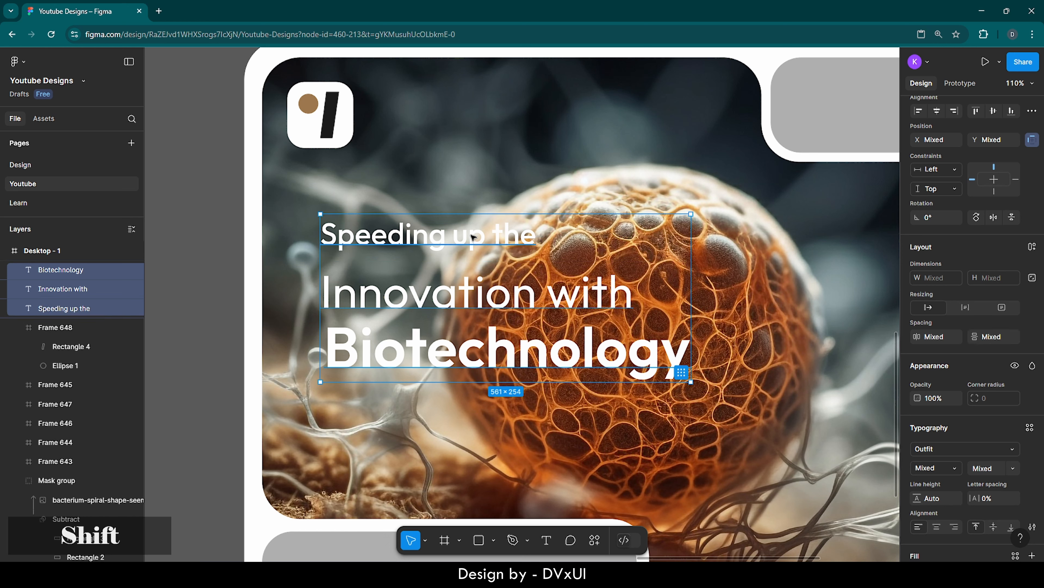
left_click(681, 374)
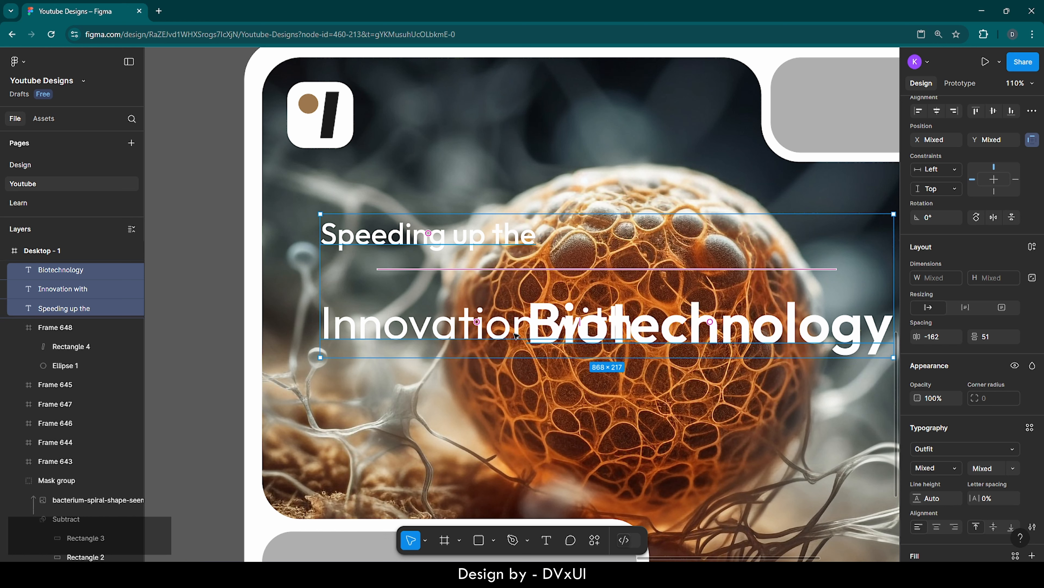
key("ctrl+z")
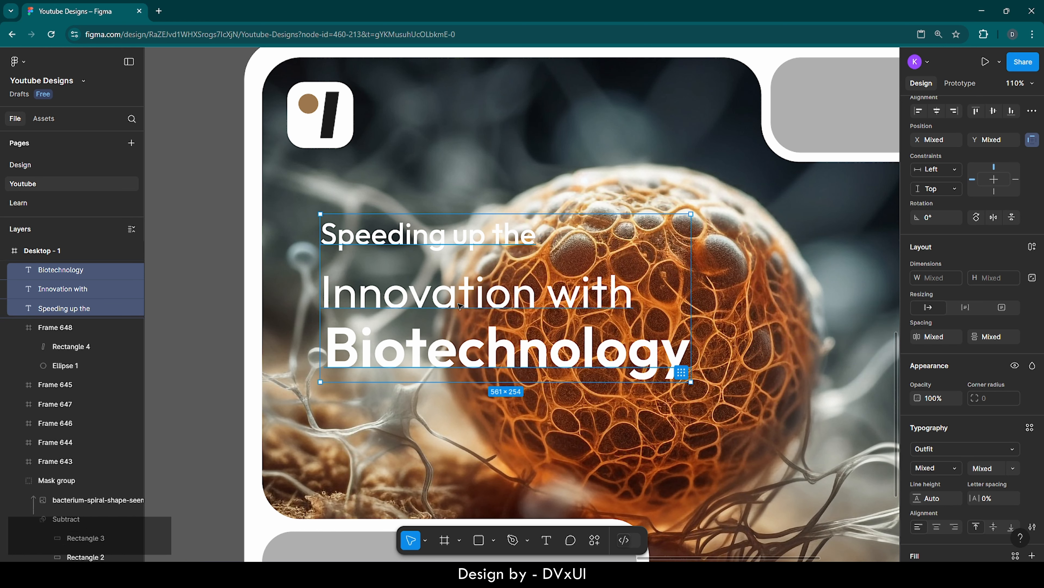
Move the "Innovation with" line up to Y 325, closer to the first headline line
left_click(460, 305)
key("shift+Up")
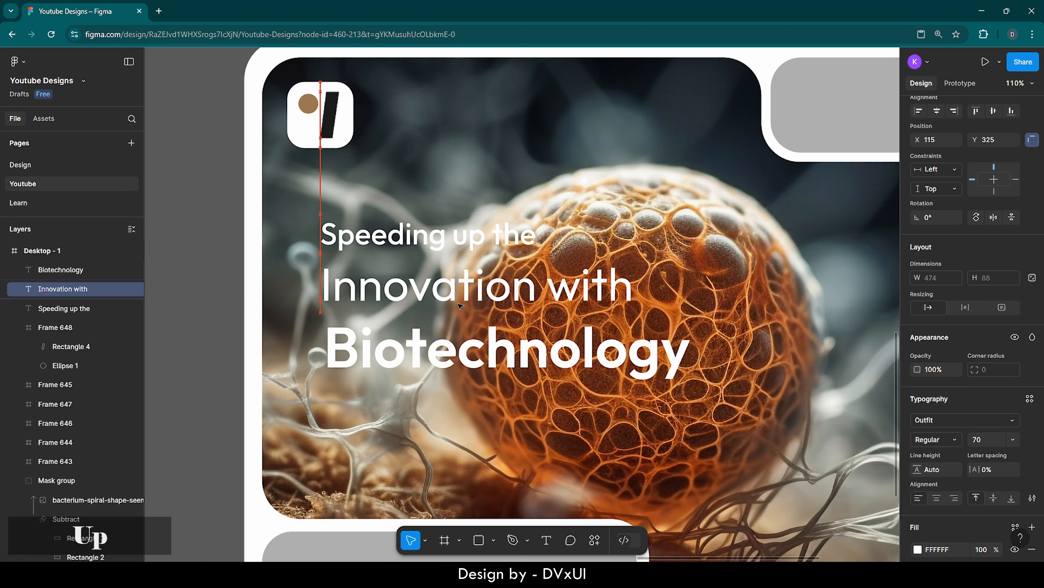
Left-align the three headline lines at X 115 and move them up 40 px together
left_click(440, 351, "shift")
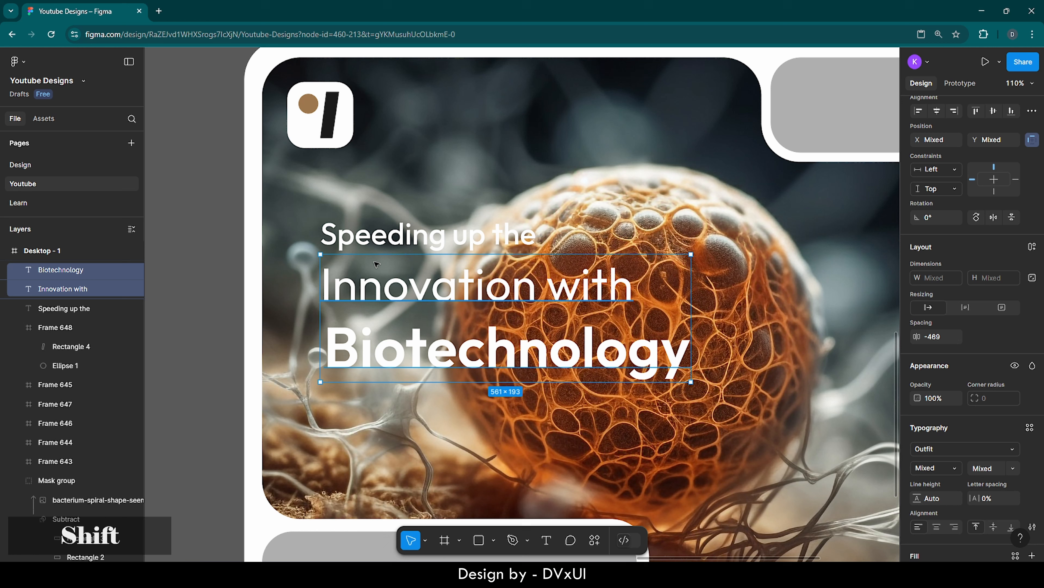
left_click(360, 234, "shift")
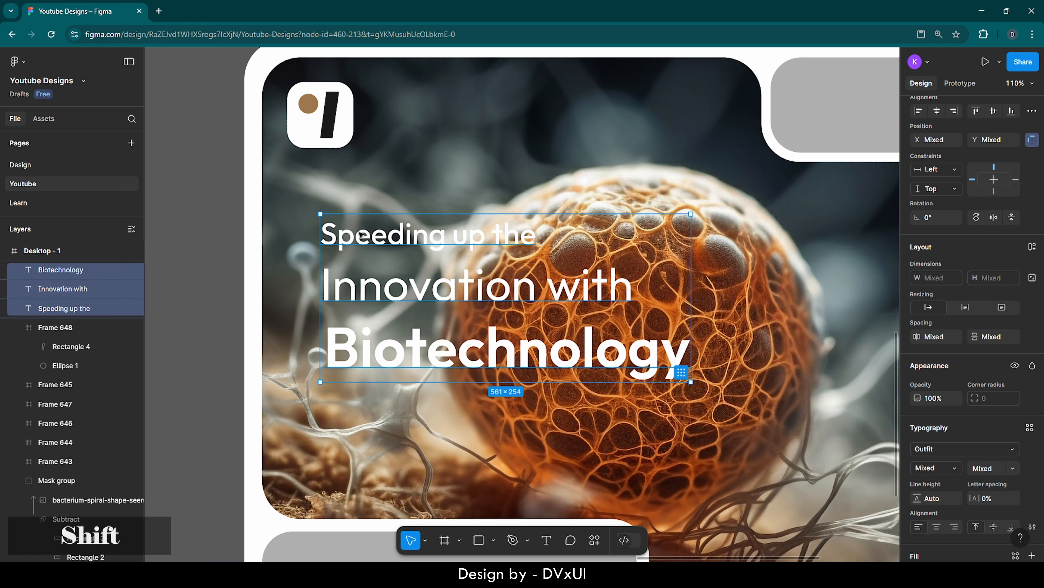
left_click(920, 112)
key("shift+Left")
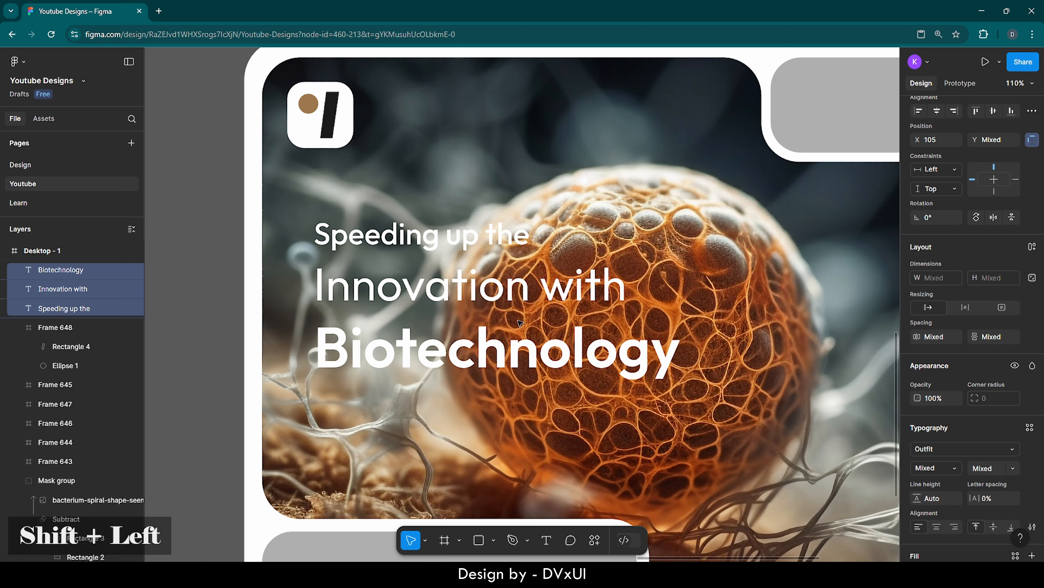
key("shift+Up")
key("shift+Up")
key("shift+Up")
key("shift+Up")
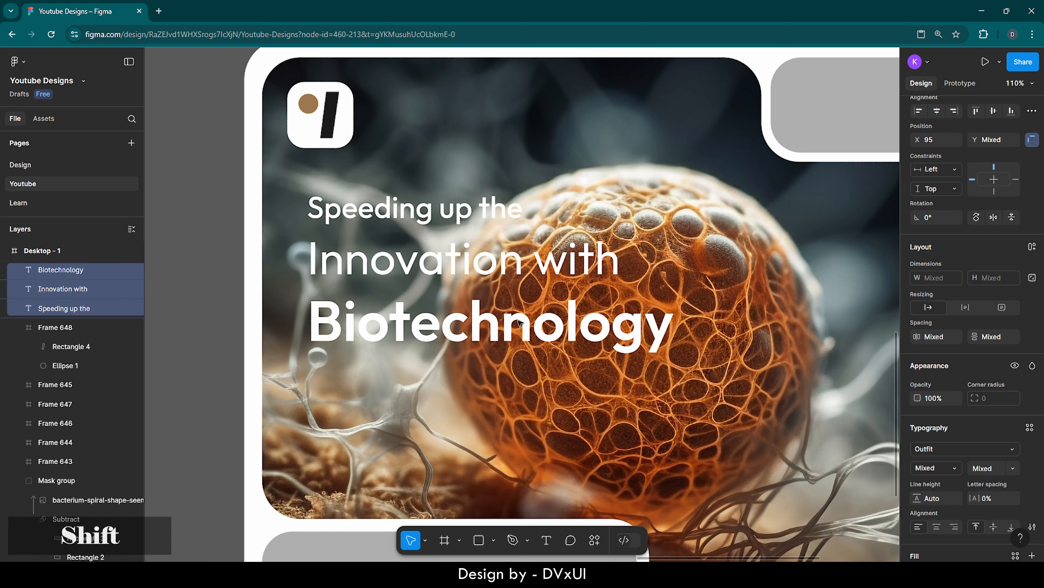
key("shift+Right")
key("shift+Right")
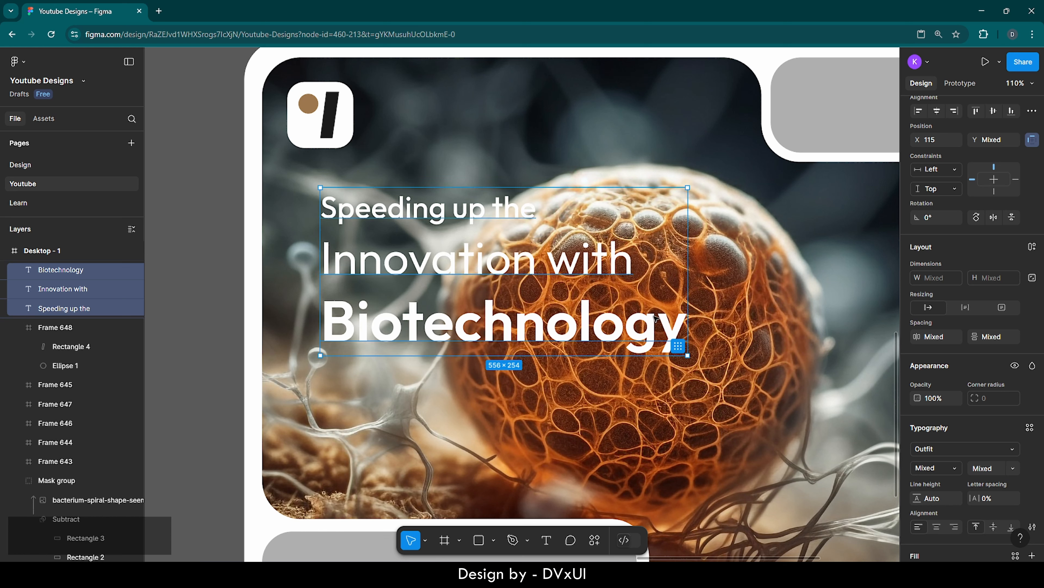
Move the "Innovation with" line up to Y 275
left_click(575, 256)
key("Up")
key("Up")
key("Up")
key("Up")
key("Up")
key("Up")
key("Up")
key("Up")
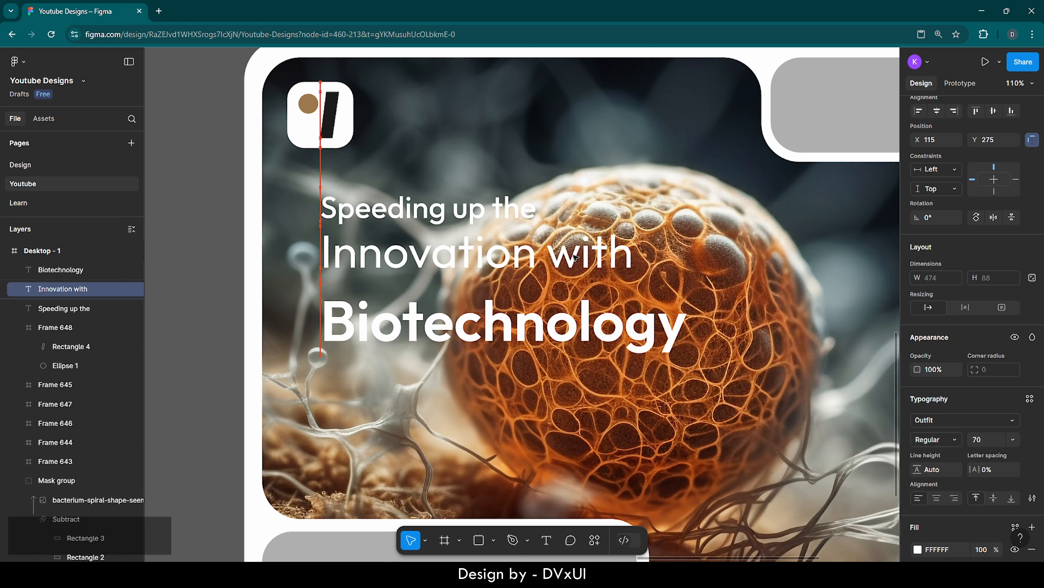
Move the "Biotechnology" line up to Y 351, closer to the "Innovation with" line
left_click(550, 315)
key("shift+Up")
key("shift+Up")
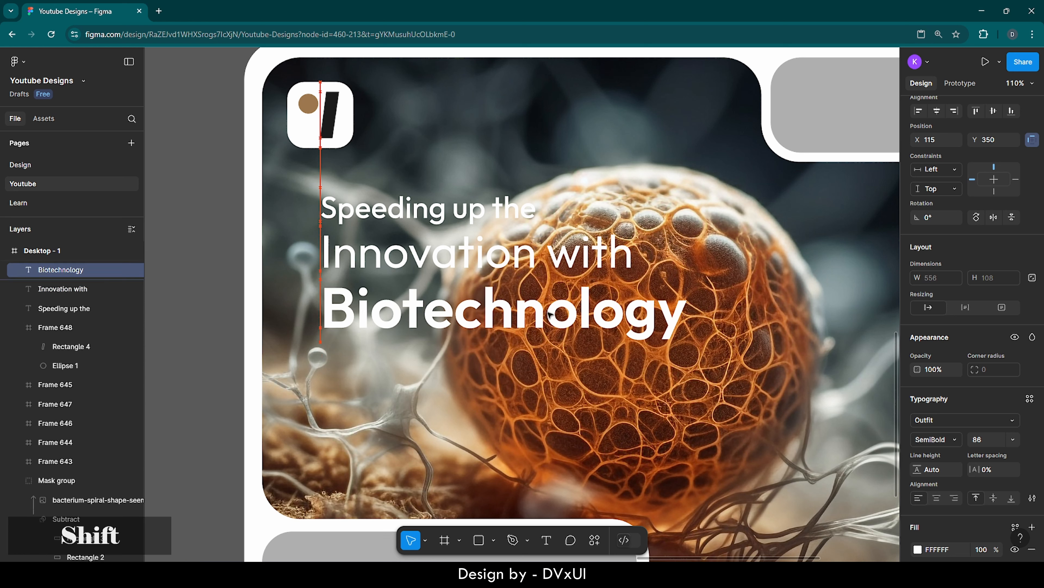
key("Down")
Lock the masked image group and draw a rectangle about 663 × 403 over the logo and headline
left_click(363, 376)
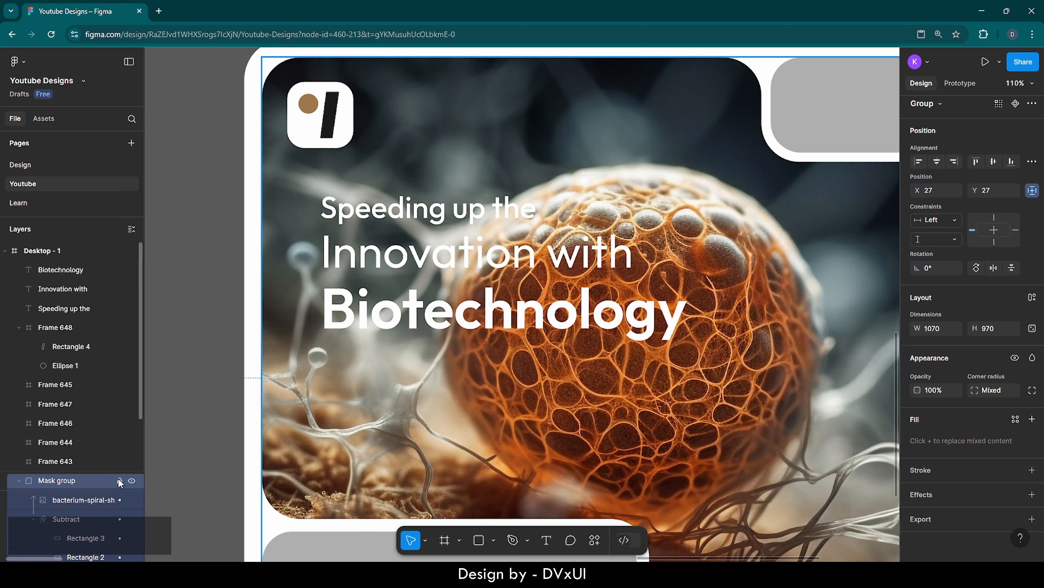
left_click(119, 480)
key("r")
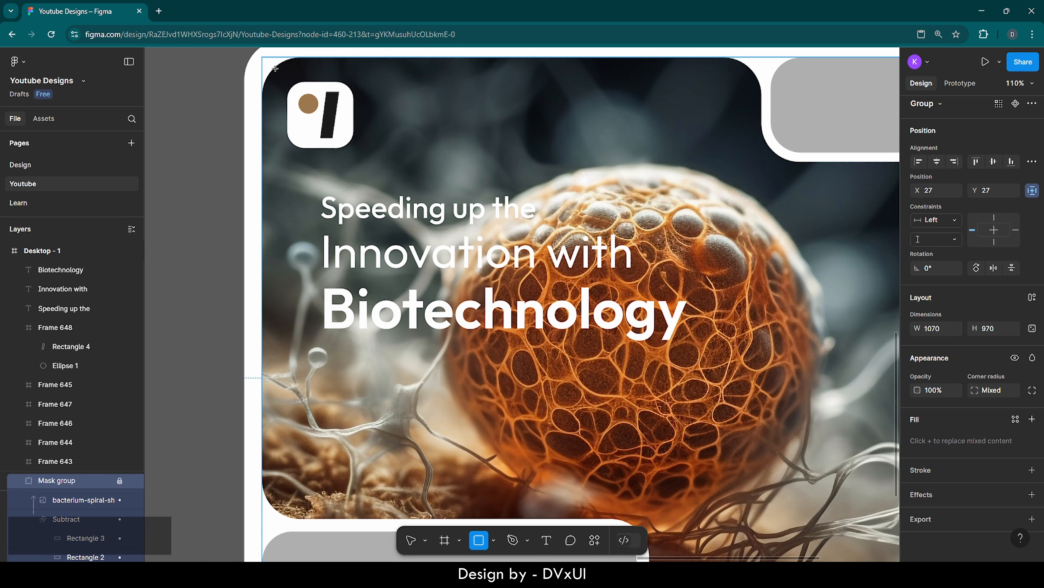
left_click_drag(275, 69, 714, 335)
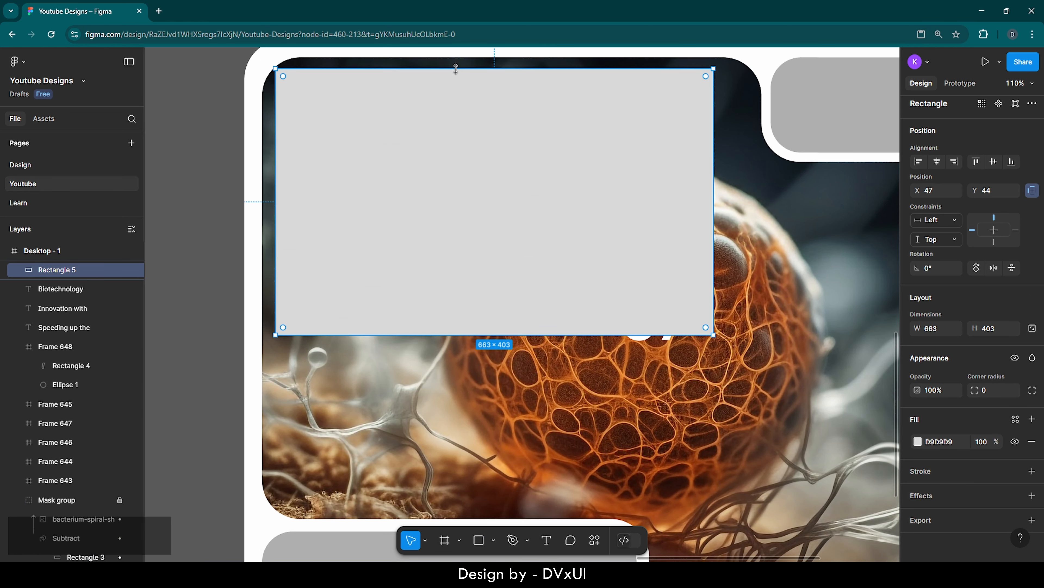
Resize the new rectangle to 756 × 698 at X 27, Y 27 so it covers the main part of the image
left_click_drag(455, 68, 456, 58)
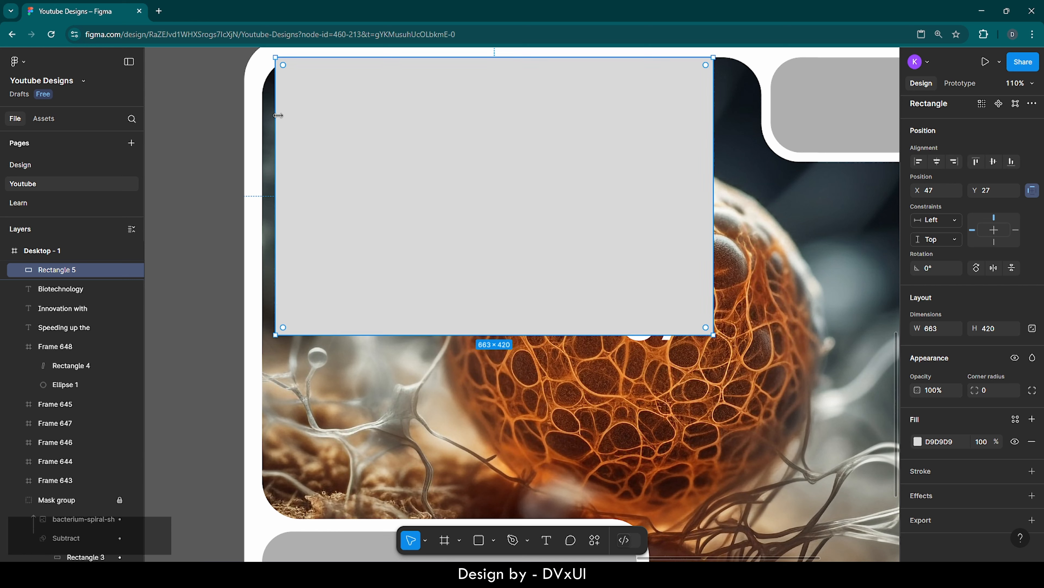
left_click_drag(278, 116, 263, 115)
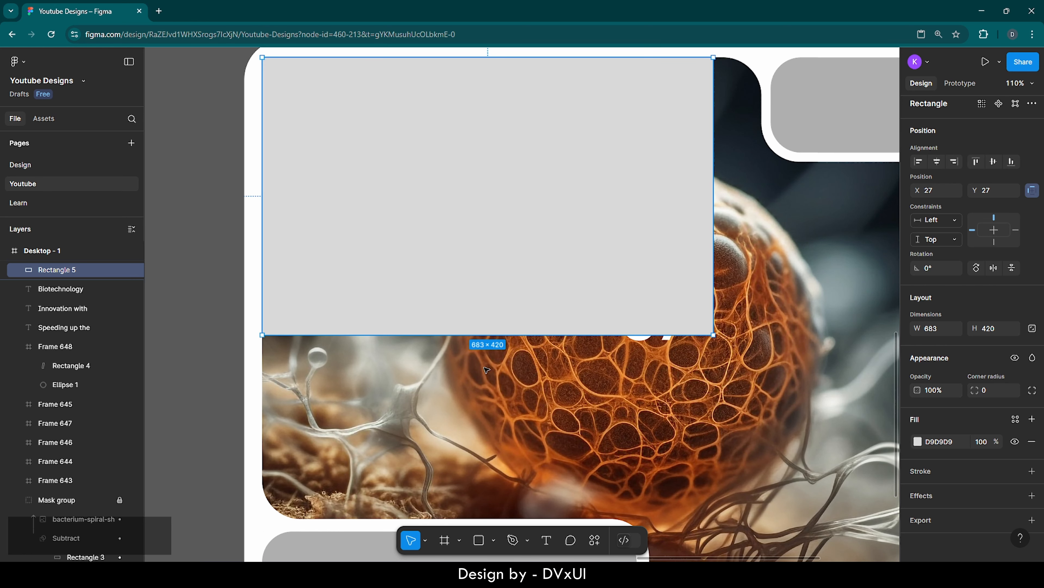
left_click_drag(473, 335, 469, 518)
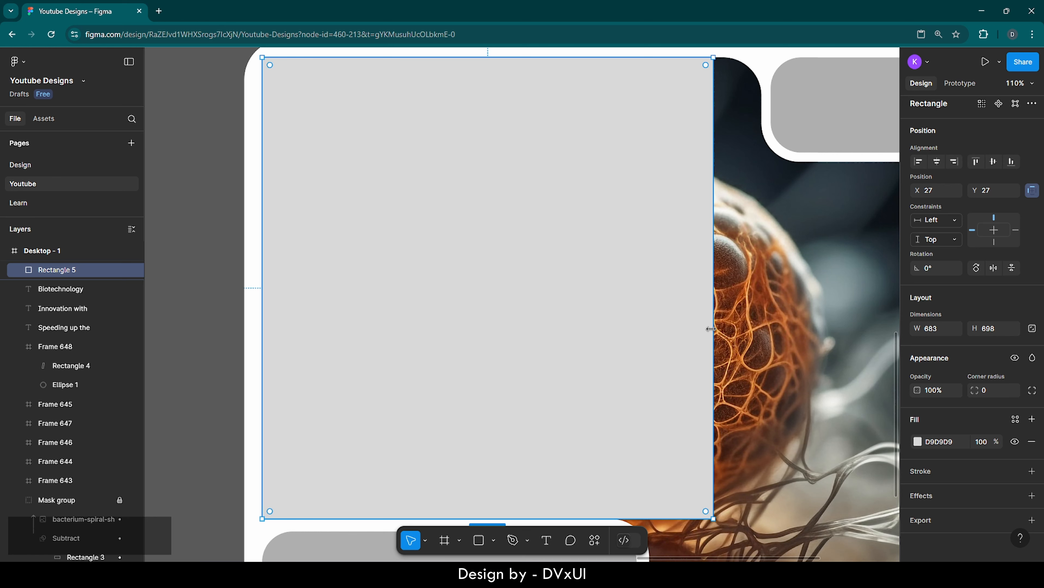
left_click_drag(711, 329, 762, 334)
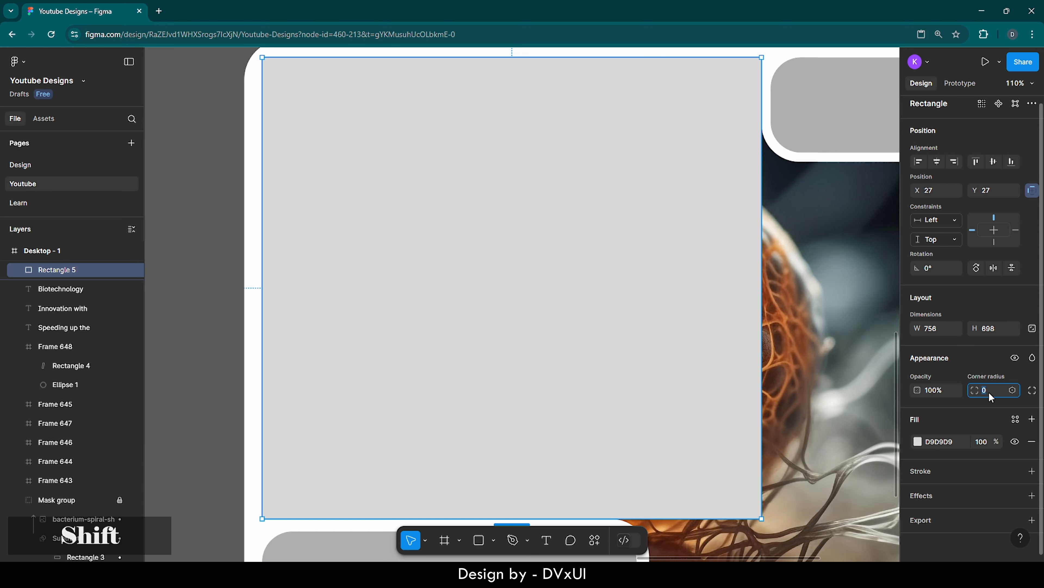
Set the covering rectangle's corner radius to 58 to match the image's rounded corners
key("shift+Up")
key("shift+Up")
key("shift+Up")
key("shift+Up")
key("shift+Up")
key("shift+Up")
key("shift+Up")
key("shift+Up")
key("shift+Up")
key("shift+Up")
key("shift+Up")
key("shift+Up")
key("shift+Up")
key("shift+Up")
key("shift+Down")
key("shift+Down")
key("shift+Down")
key("shift+Down")
key("shift+Down")
key("shift+Down")
key("shift+Down")
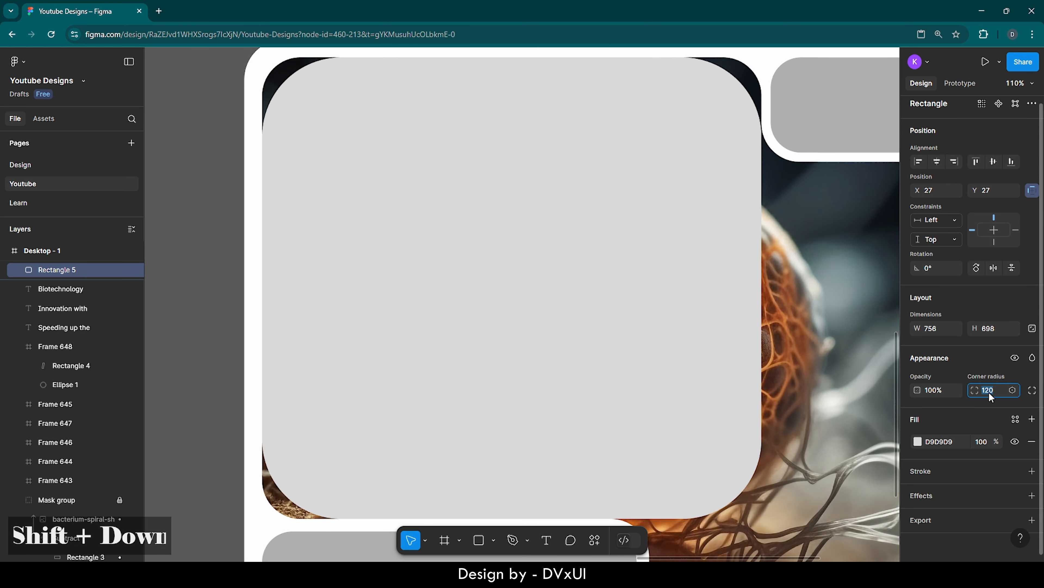
key("shift+Down")
key("shift+Down")
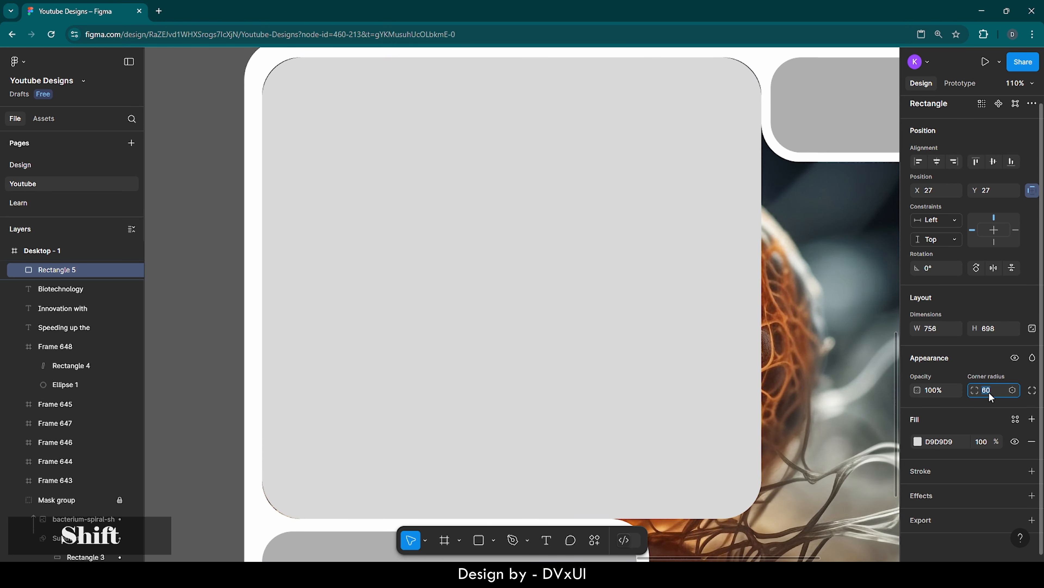
key("shift+Up")
key("Down")
key("Down")
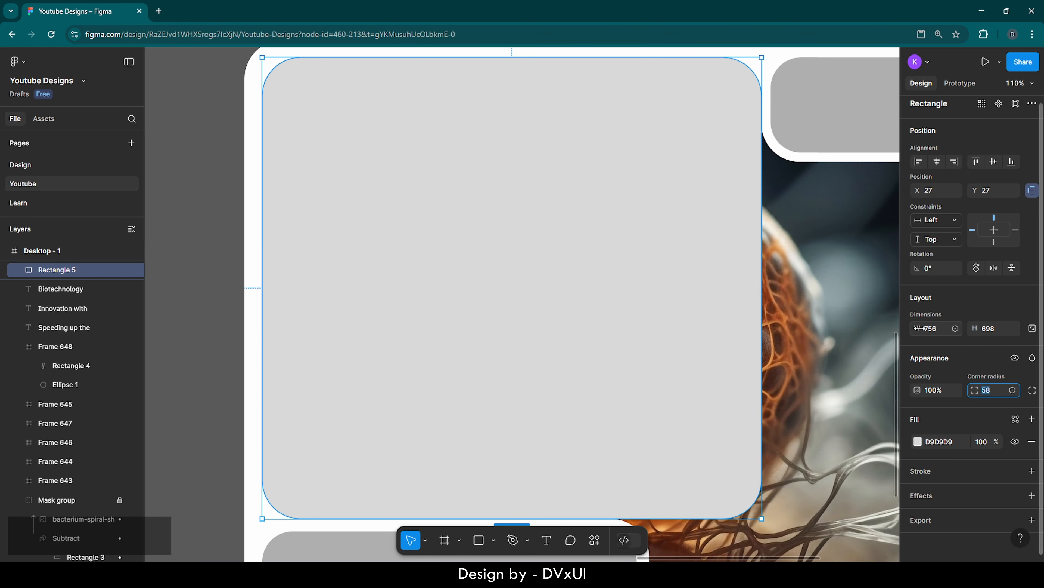
left_click(841, 296)
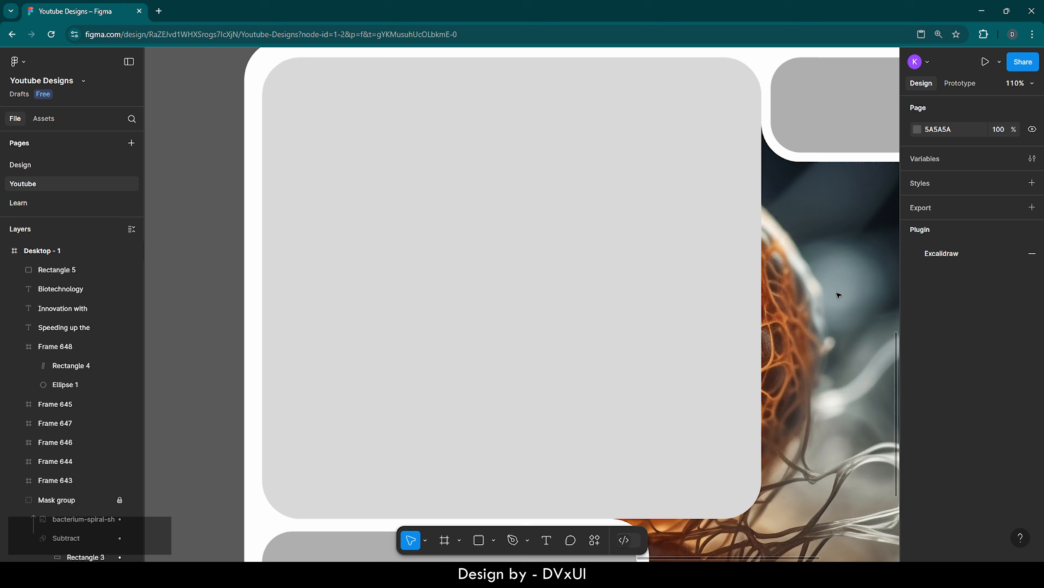
Set the covering rectangle's fill color to 1B1B1B
left_click(472, 216)
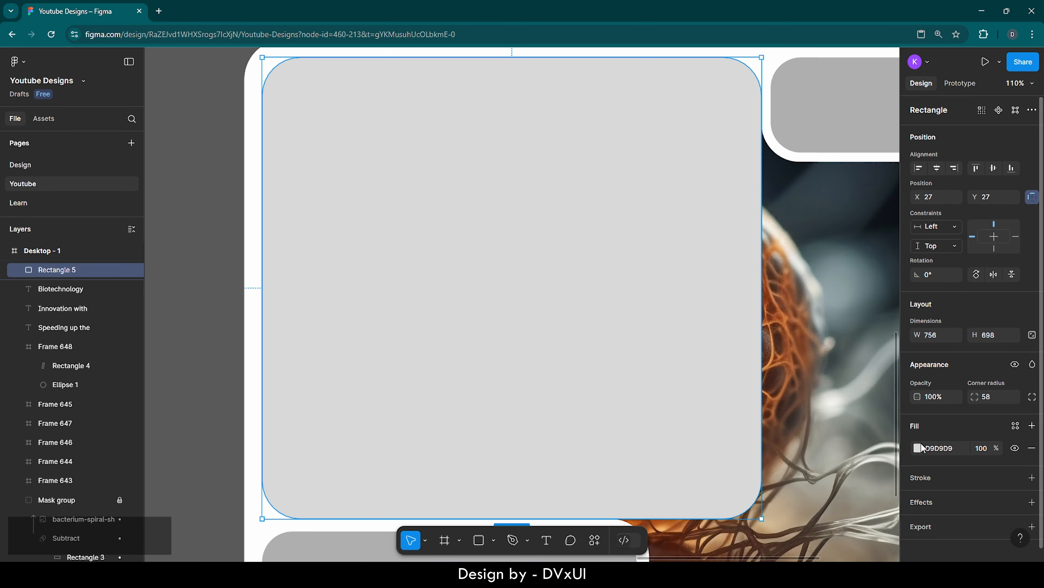
left_click(941, 447)
type("1B1B1B")
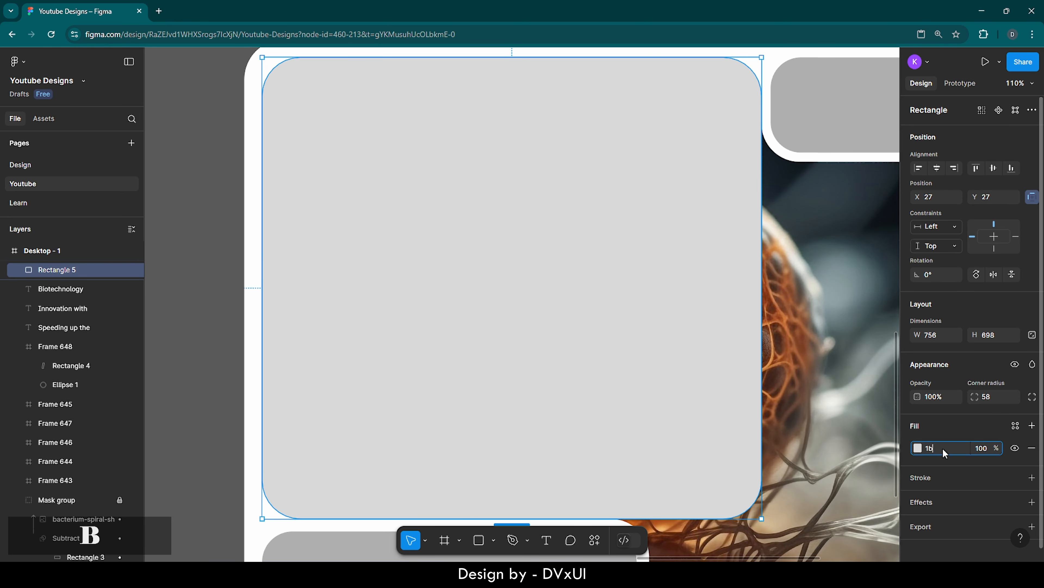
key("Return")
Change the rectangle's fill to a linear gradient running from its left edge to its right edge
left_click(918, 447)
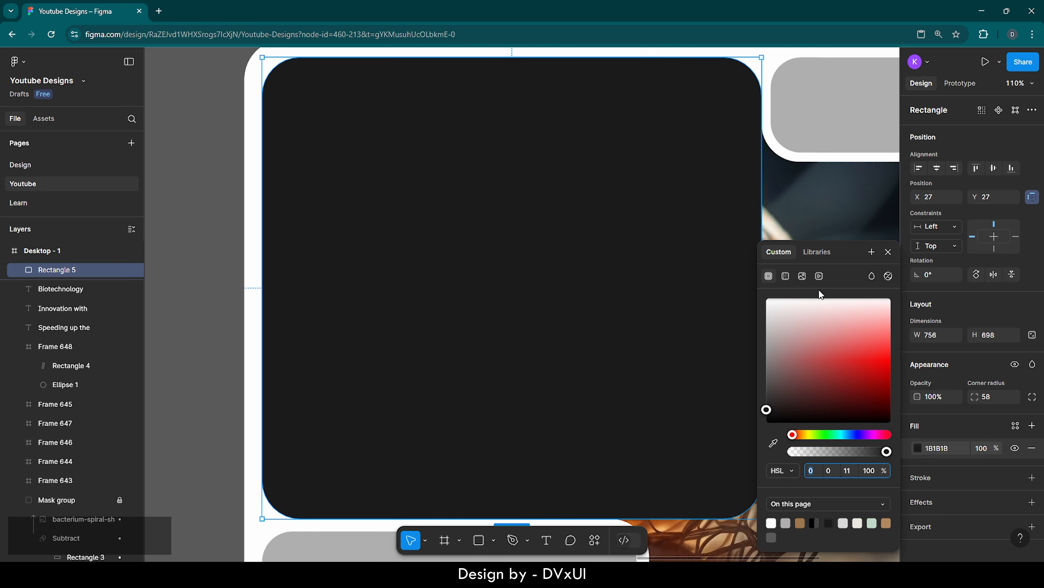
left_click(785, 276)
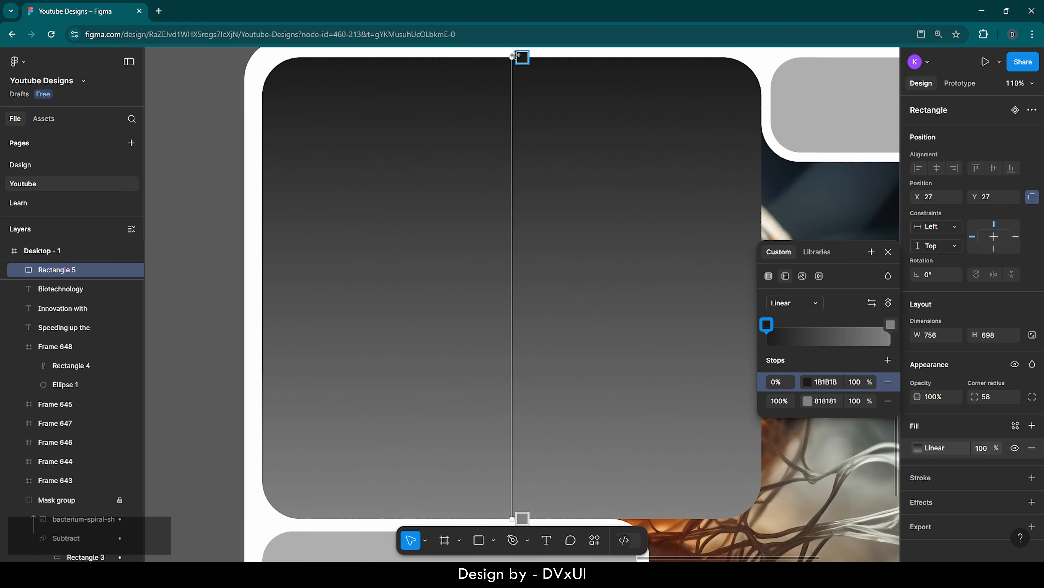
left_click_drag(513, 57, 263, 286)
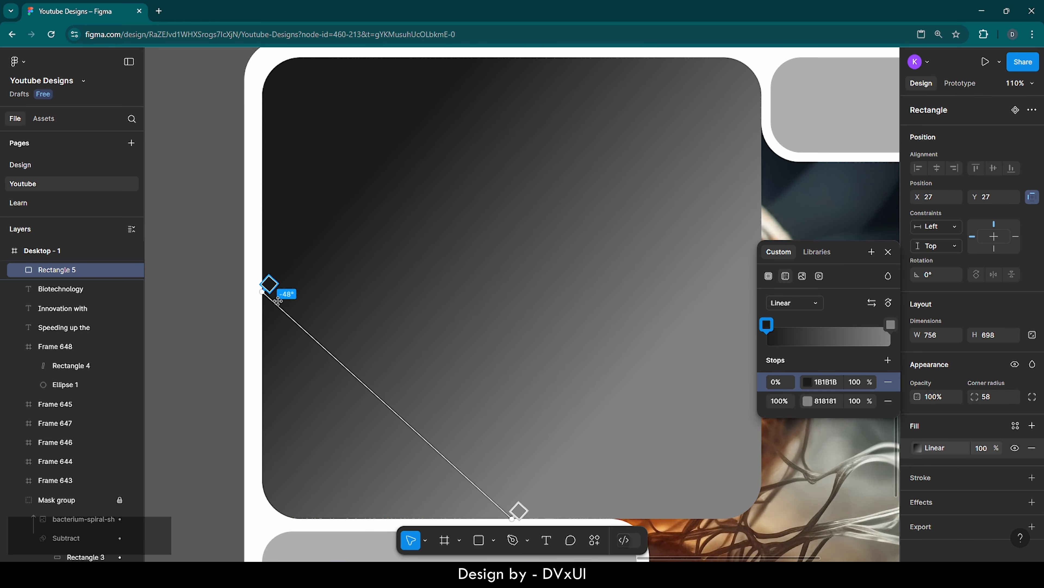
left_click_drag(512, 511, 758, 302)
Set the gradient's end stop to 1B1B1B at 0% opacity and level the gradient line horizontally
left_click(824, 382)
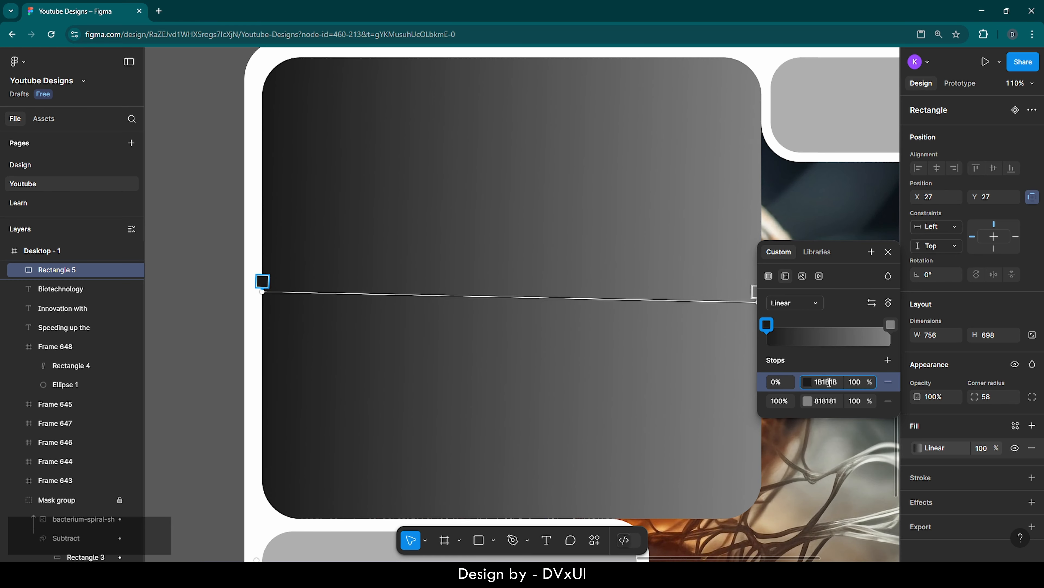
key("ctrl+c")
left_click(831, 400)
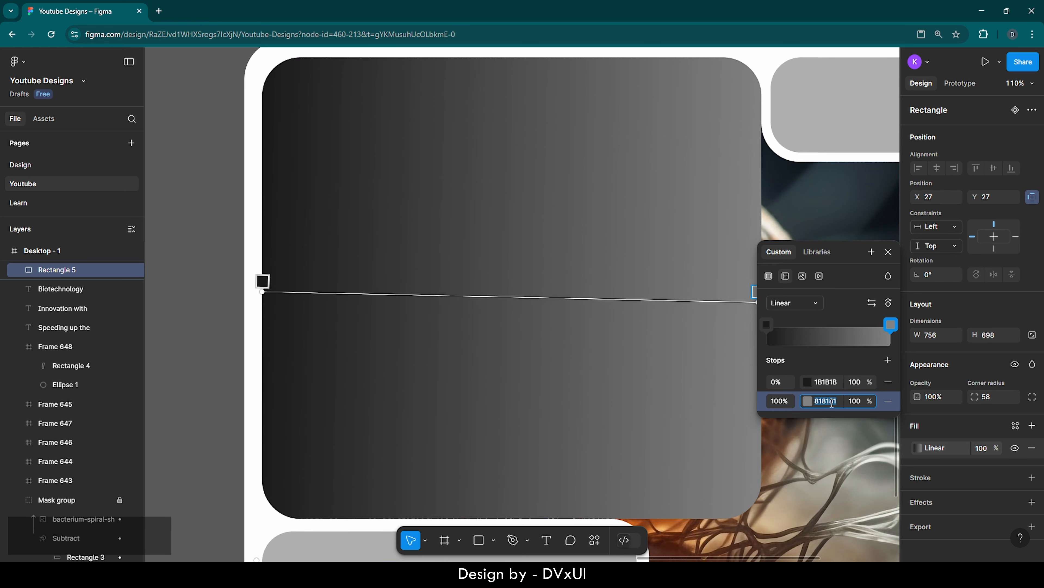
key("ctrl+v")
key("Return")
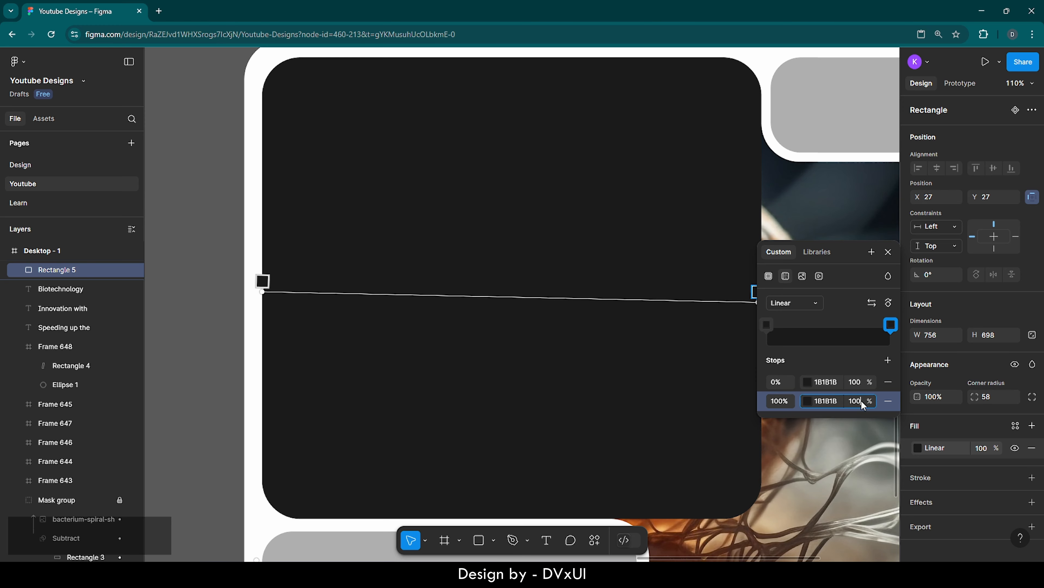
type("0")
key("Return")
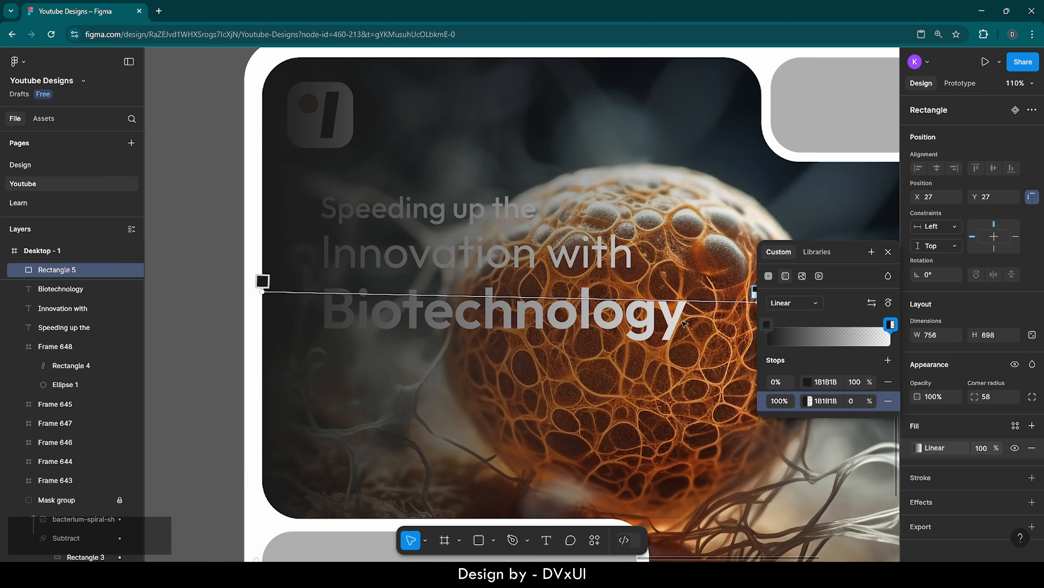
left_click_drag(258, 289, 260, 302)
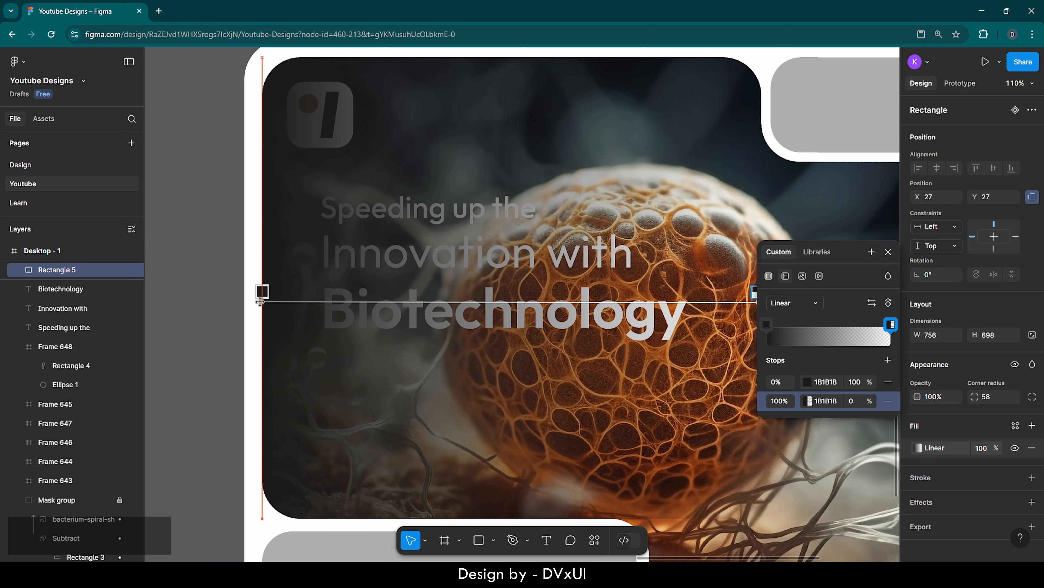
key("Escape")
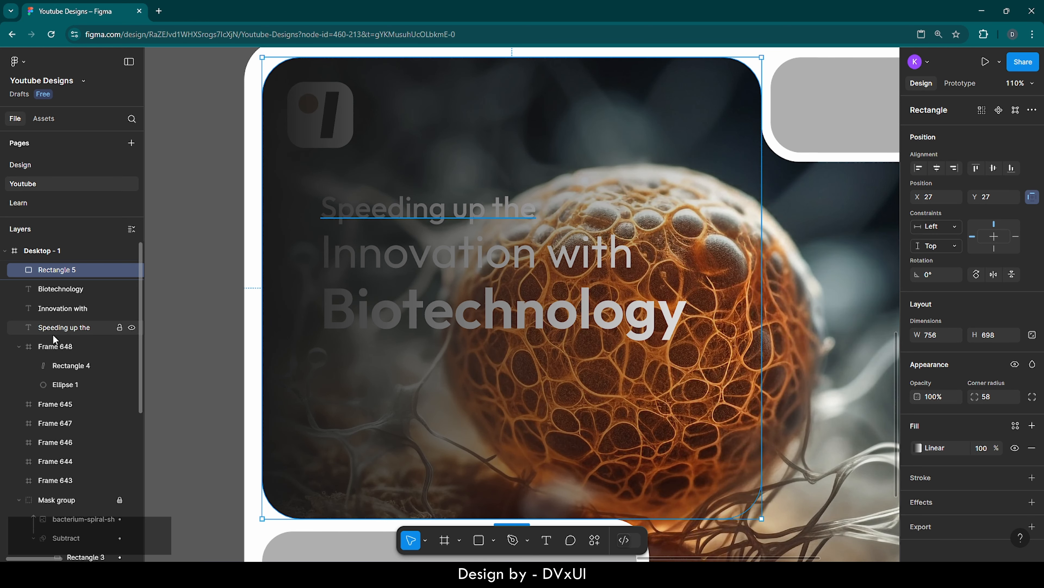
Reorder the gradient rectangle so it sits directly beneath the logo tile Frame 648 and the headline lines
left_click_drag(38, 270, 51, 394)
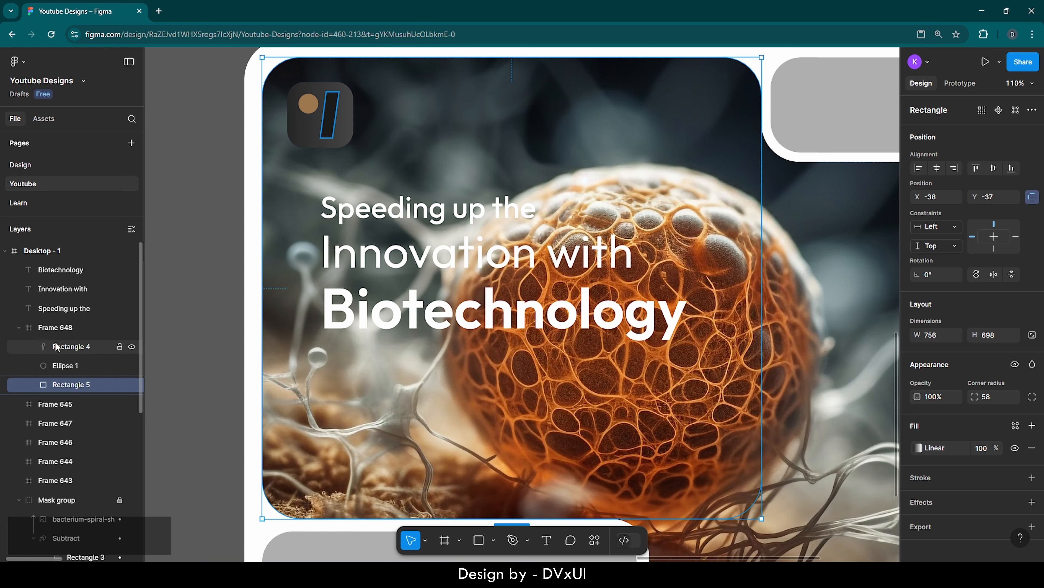
left_click_drag(54, 385, 48, 319)
left_click(24, 346)
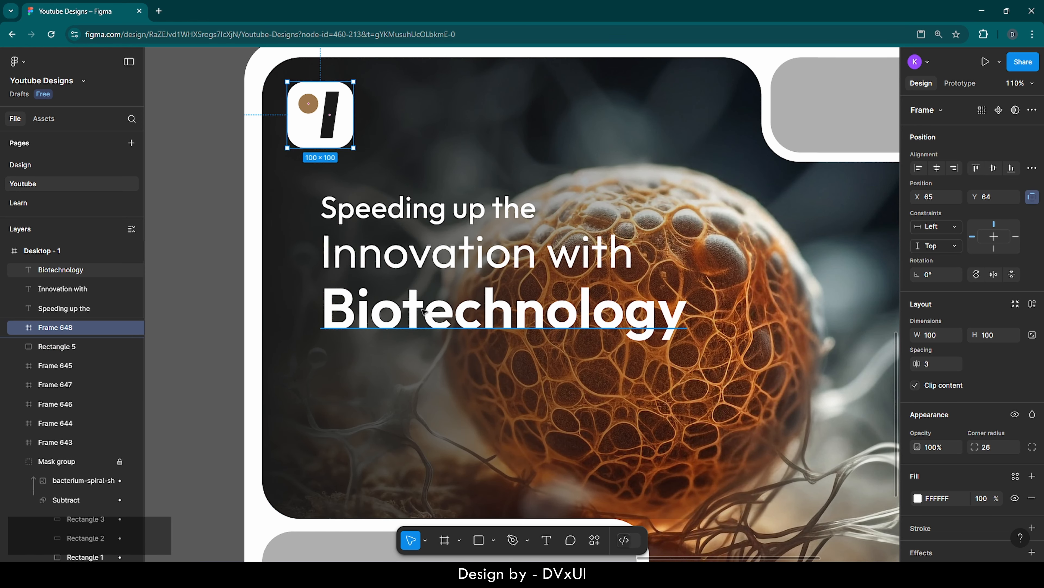
Move the three headline lines together to X 105 and down 10 px
left_click(423, 312)
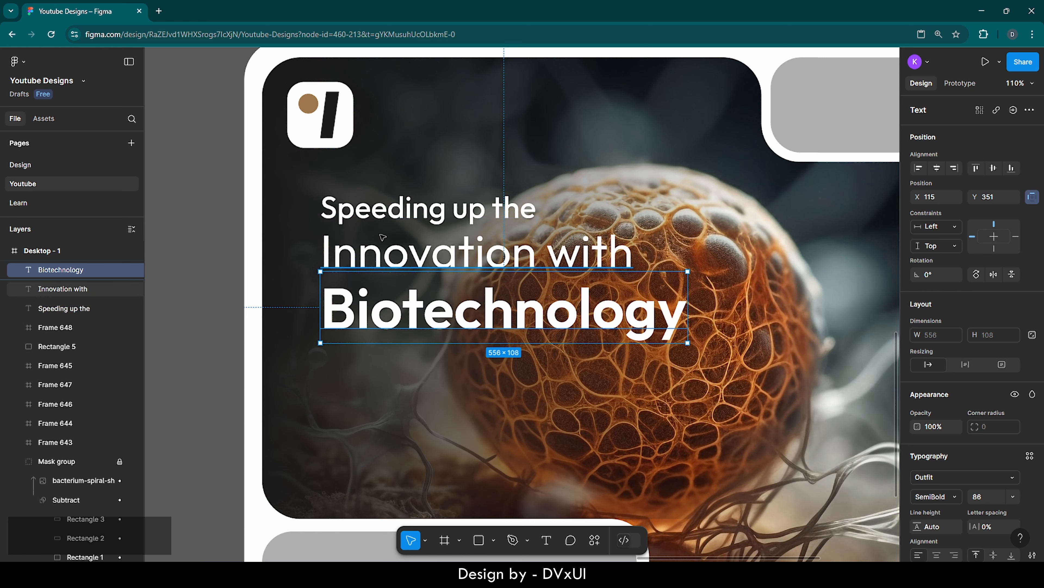
left_click(370, 247)
left_click(391, 210, "shift")
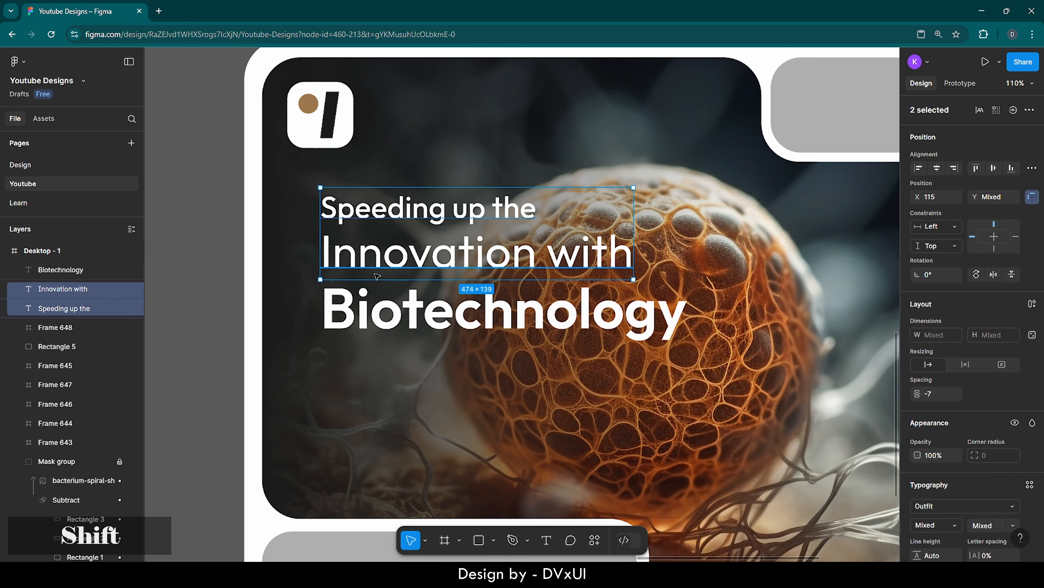
left_click(378, 305, "shift")
key("shift+Left")
key("shift+Left")
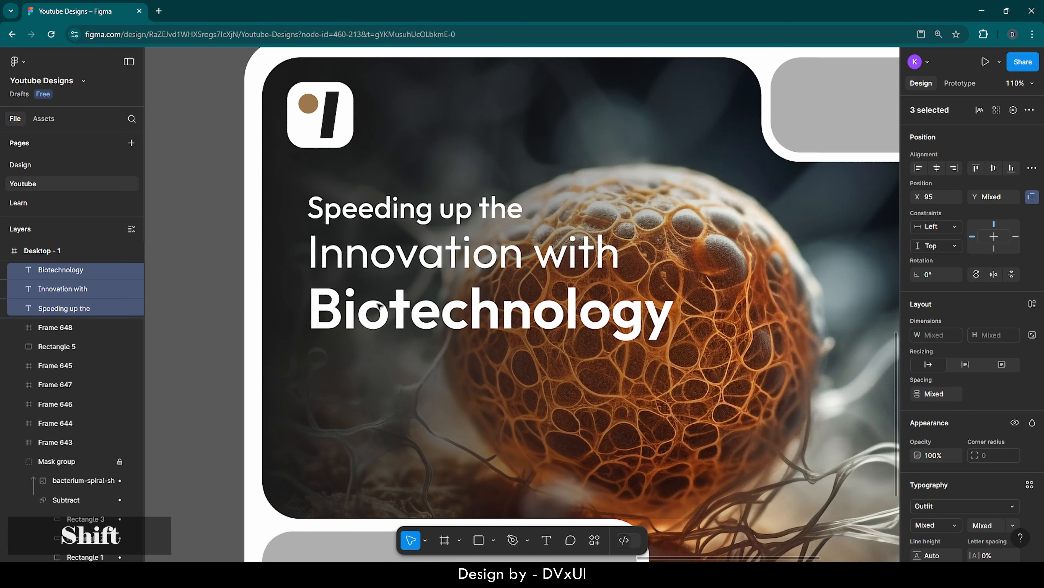
key("shift+Right")
key("shift+Down")
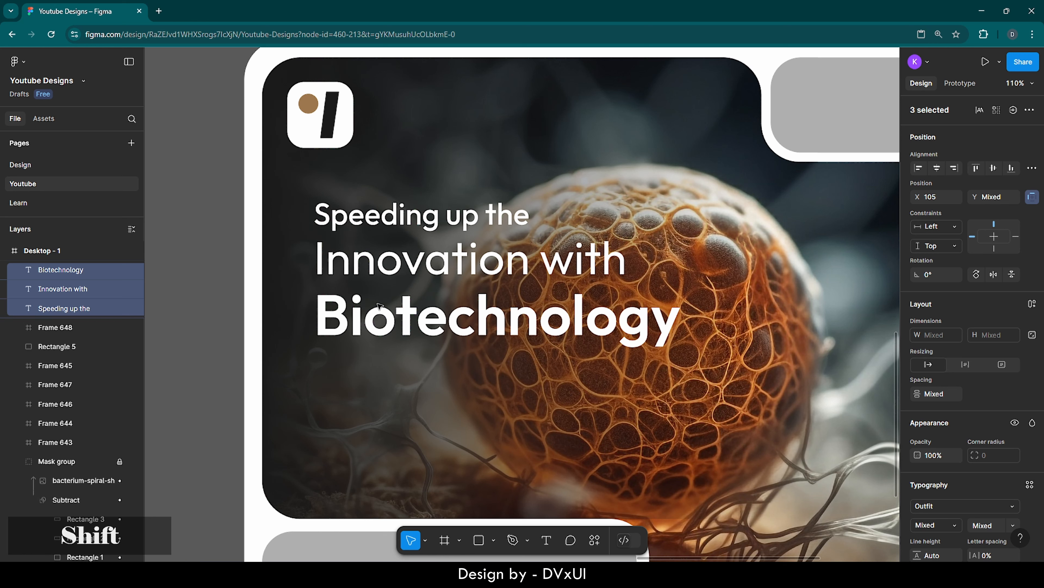
Nudge the three headline lines down together by a few more pixels
key("Down")
key("Down")
key("Down")
key("Down")
key("Down")
key("Down")
key("Down")
key("Down")
key("Down")
key("Down")
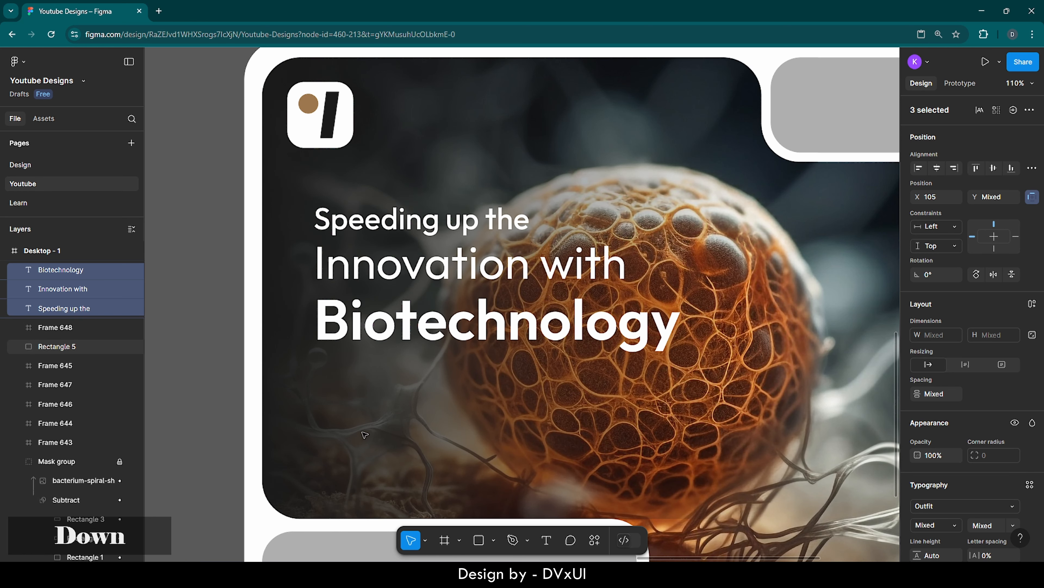
Add the text "Get Started" below the headline at font size 20
left_click(330, 431)
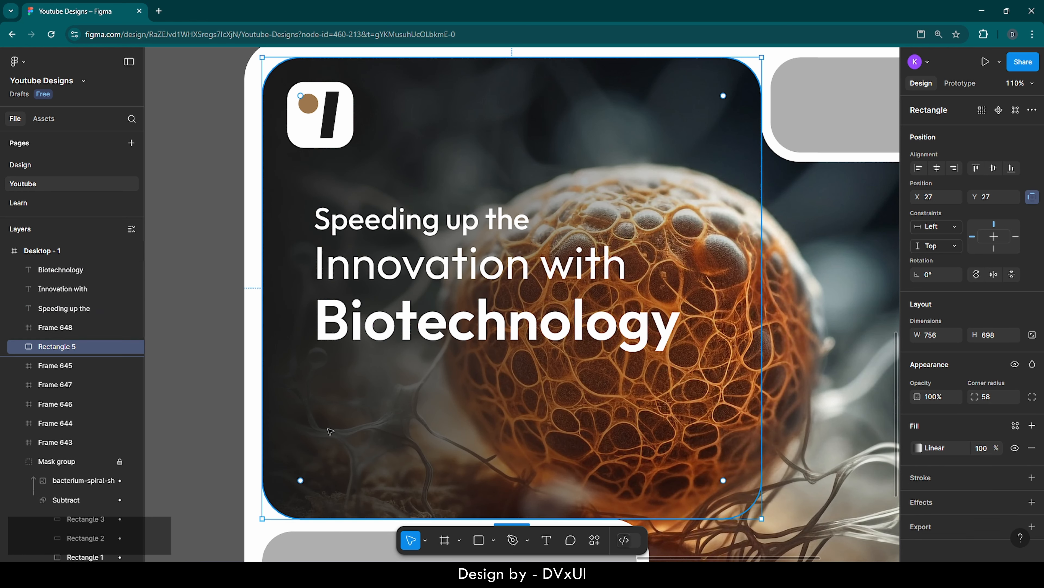
key("t")
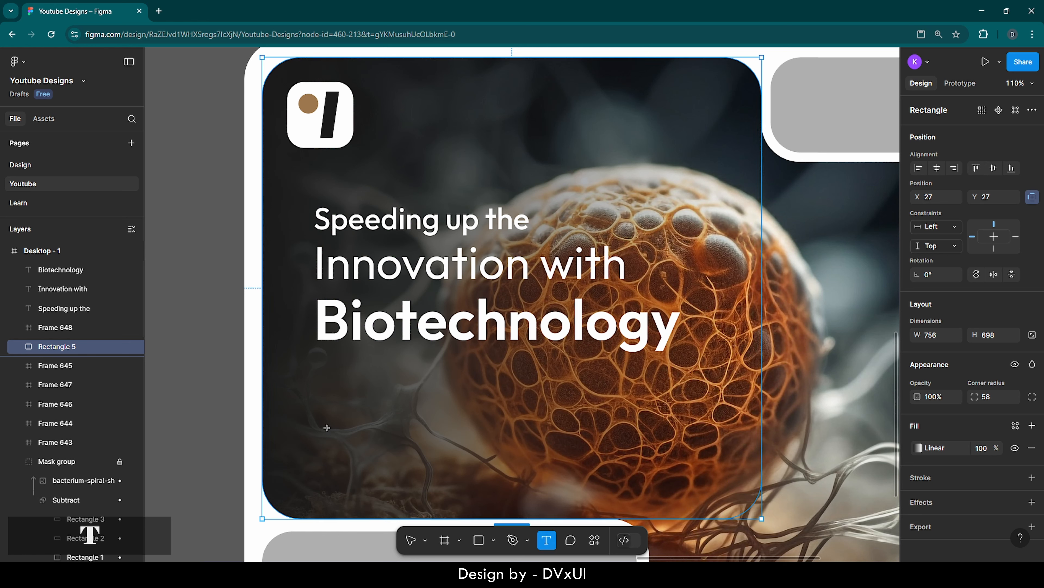
left_click(356, 389)
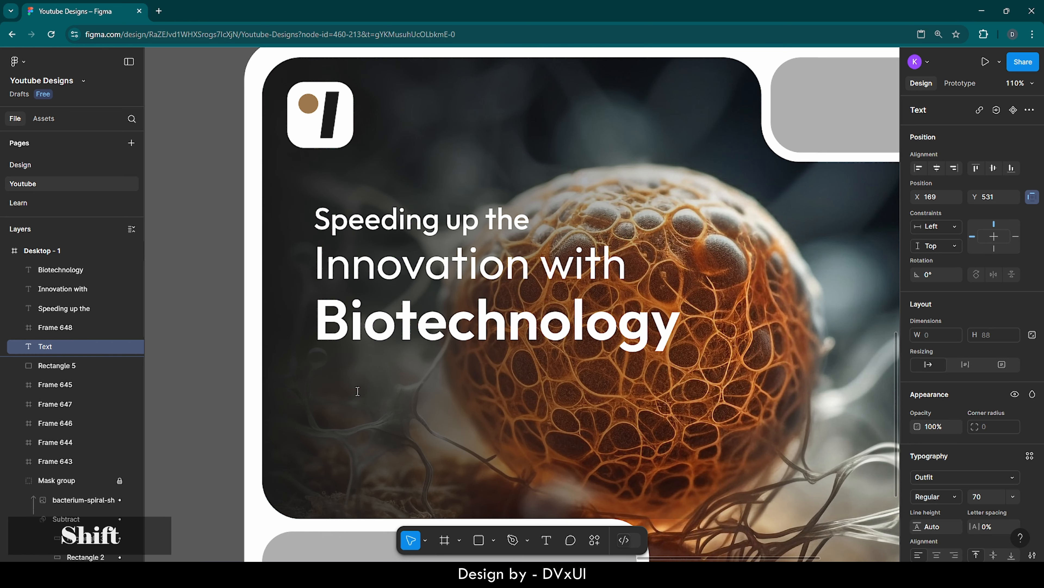
type("Get Started")
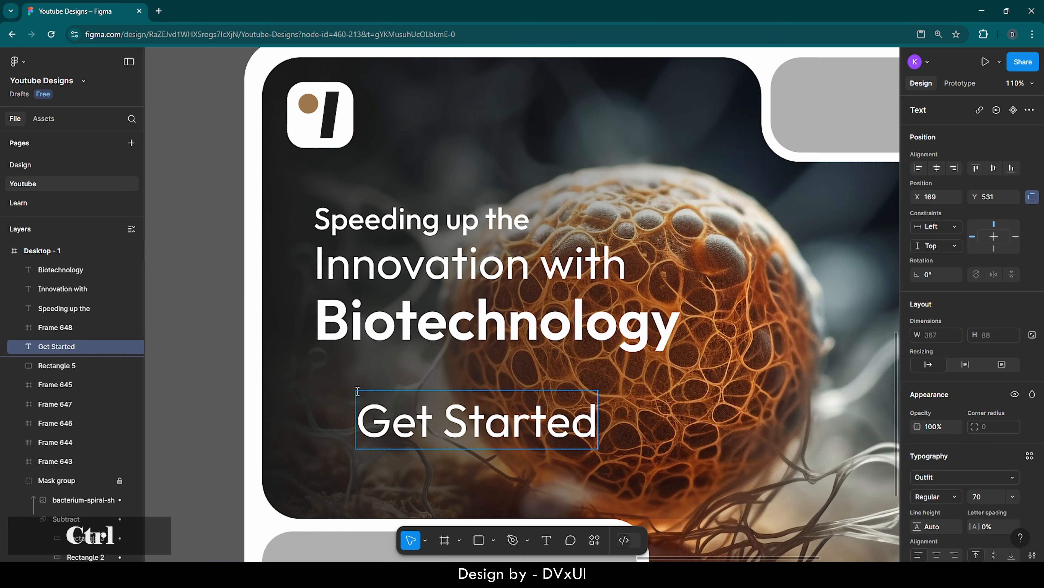
key("ctrl+a")
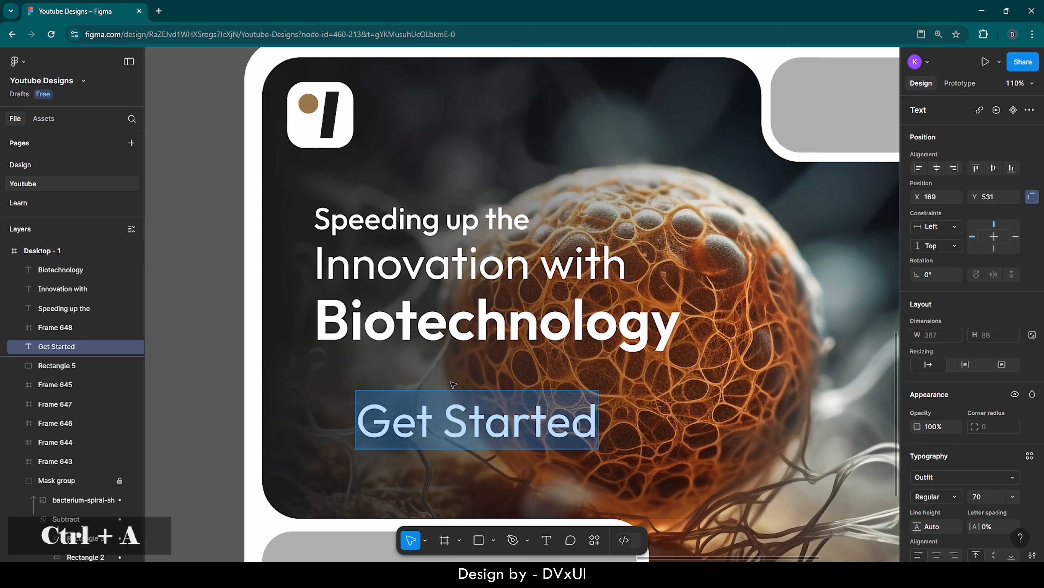
left_click(986, 493)
type("20")
key("Return")
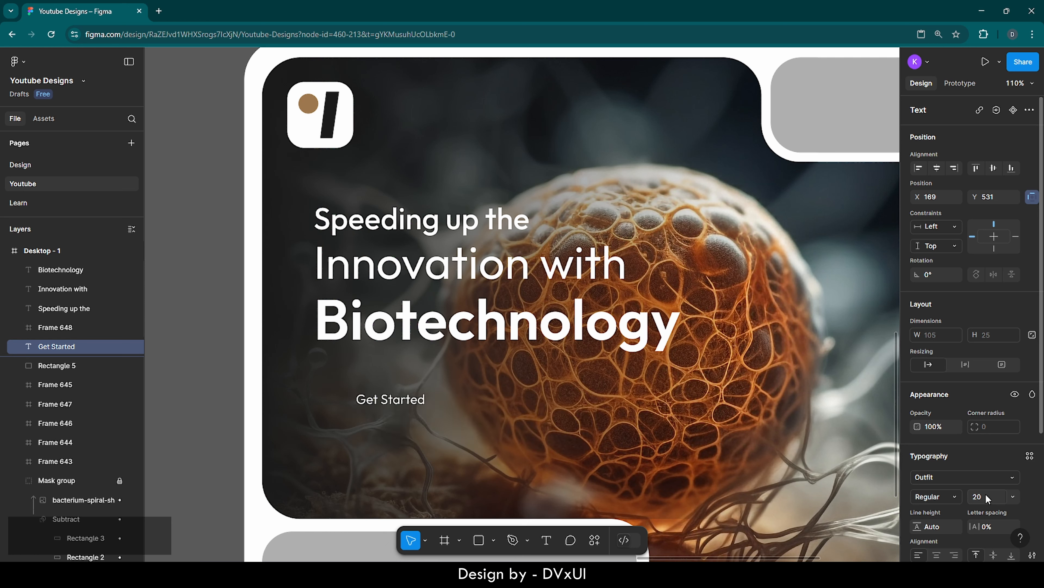
key("Escape")
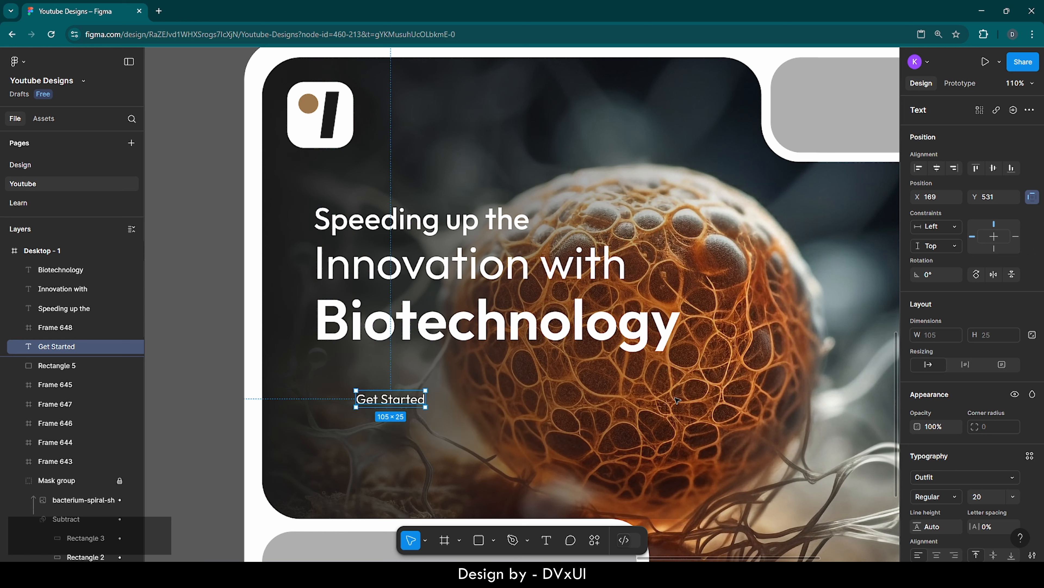
Wrap the "Get Started" text in an auto layout frame with 22 horizontal and 18 vertical padding
right_click(398, 395)
left_click(416, 387)
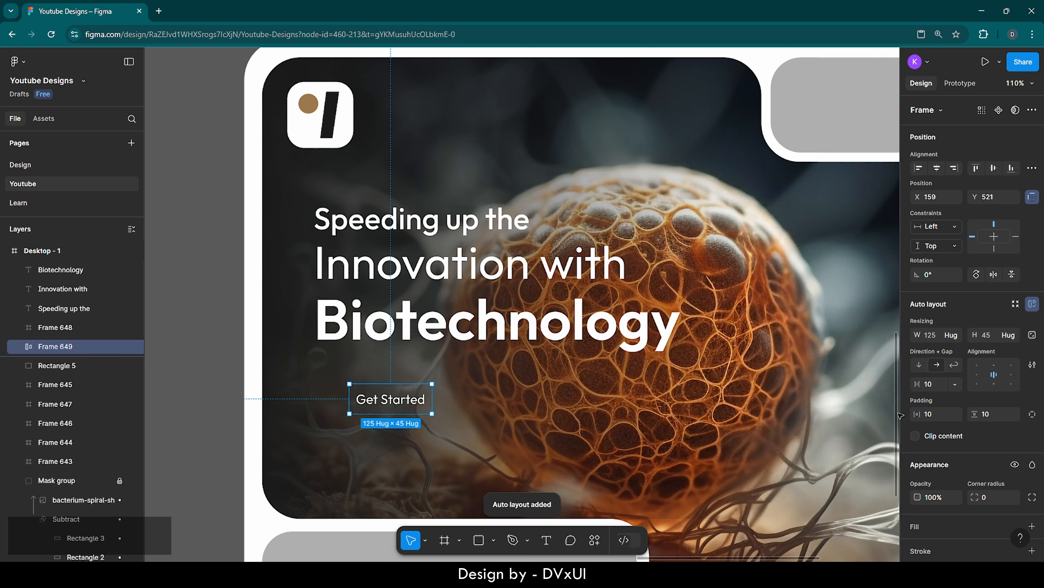
key("BackSpace")
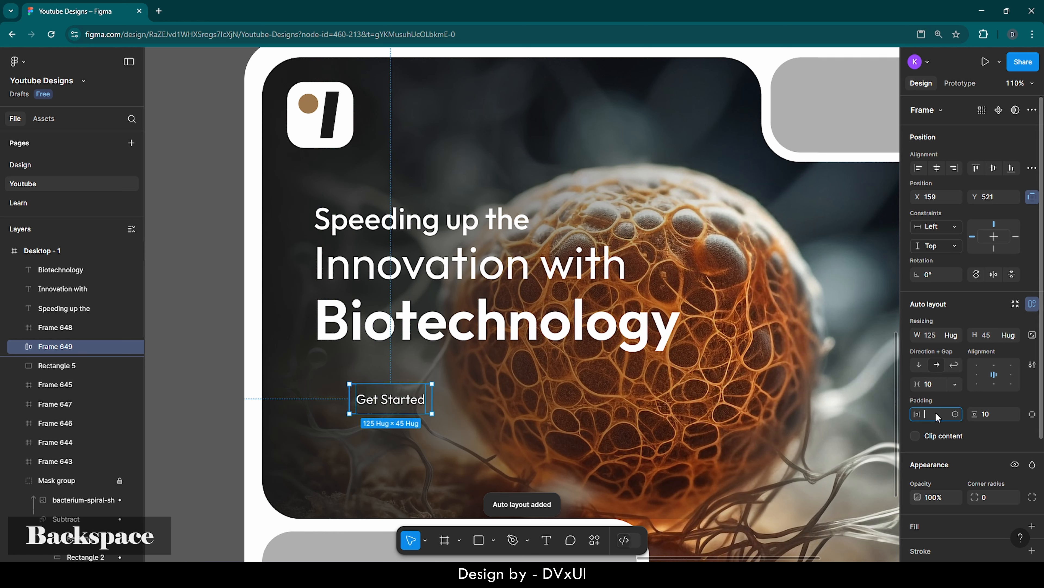
type("22")
key("Return")
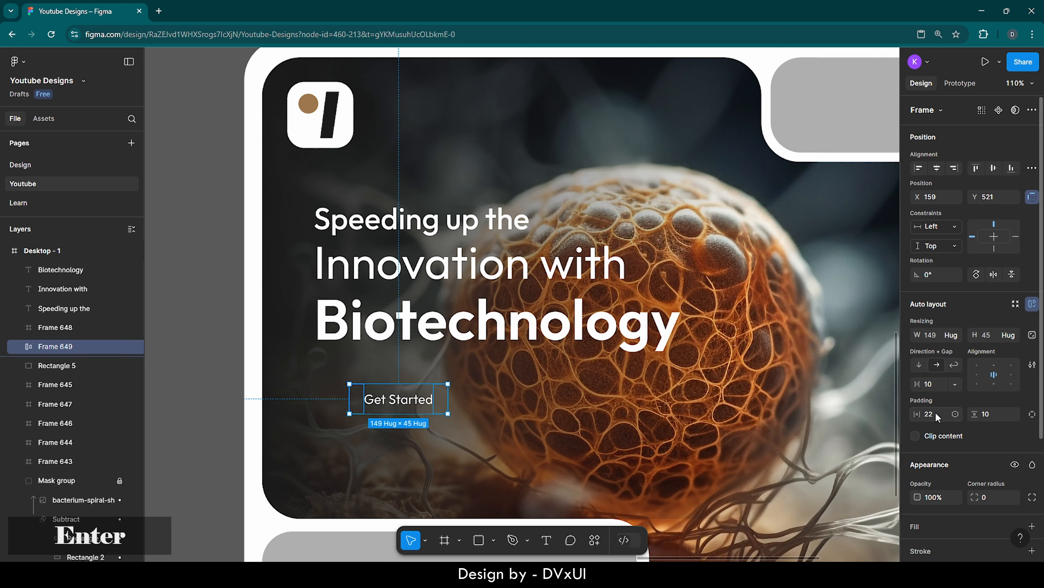
left_click(994, 417)
type("18")
key("Return")
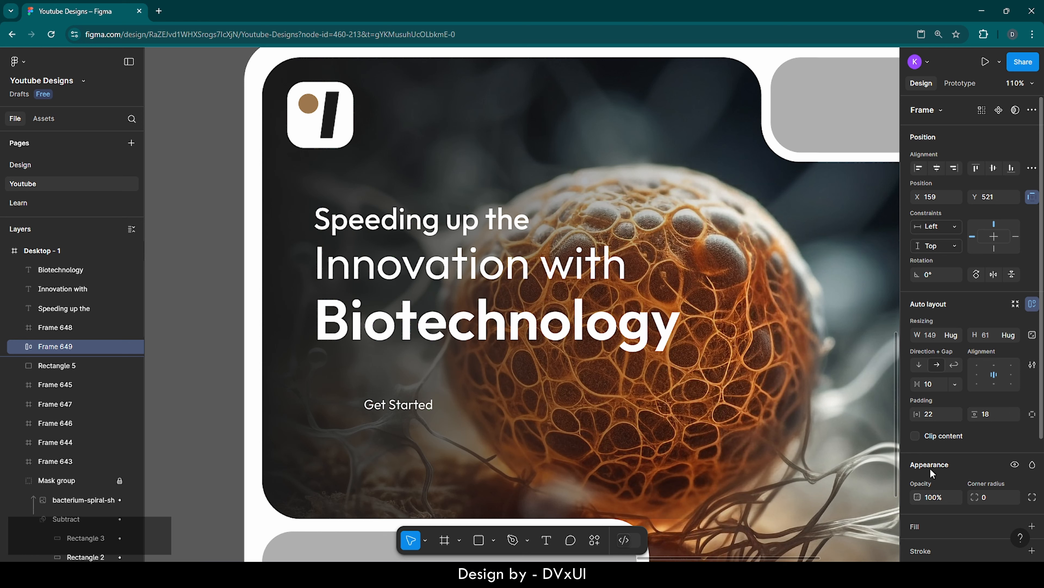
Add an FFFFFF stroke to the "Get Started" frame
scroll(931, 468, "down", 4)
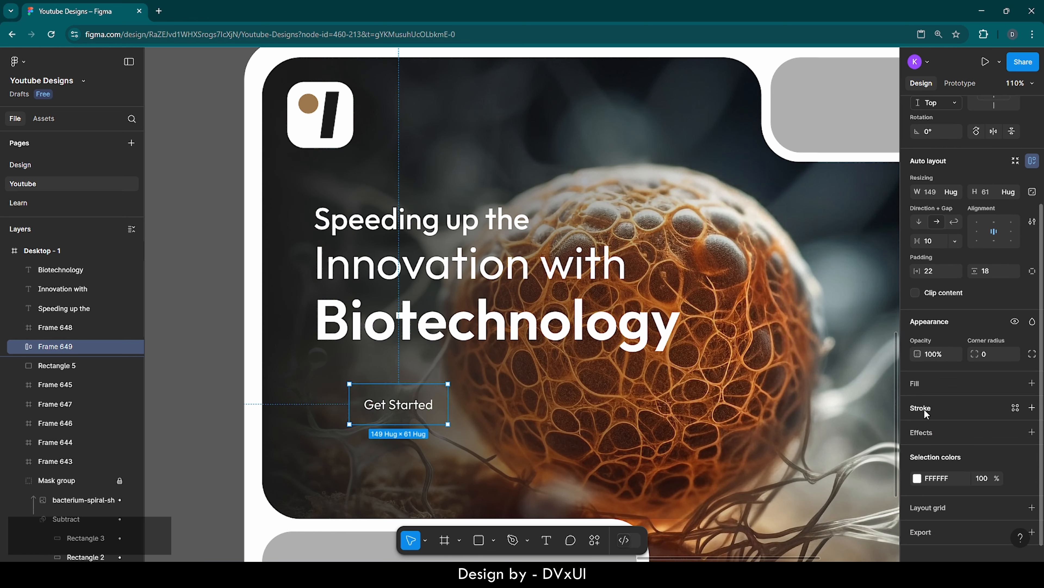
left_click(924, 409)
left_click(946, 432)
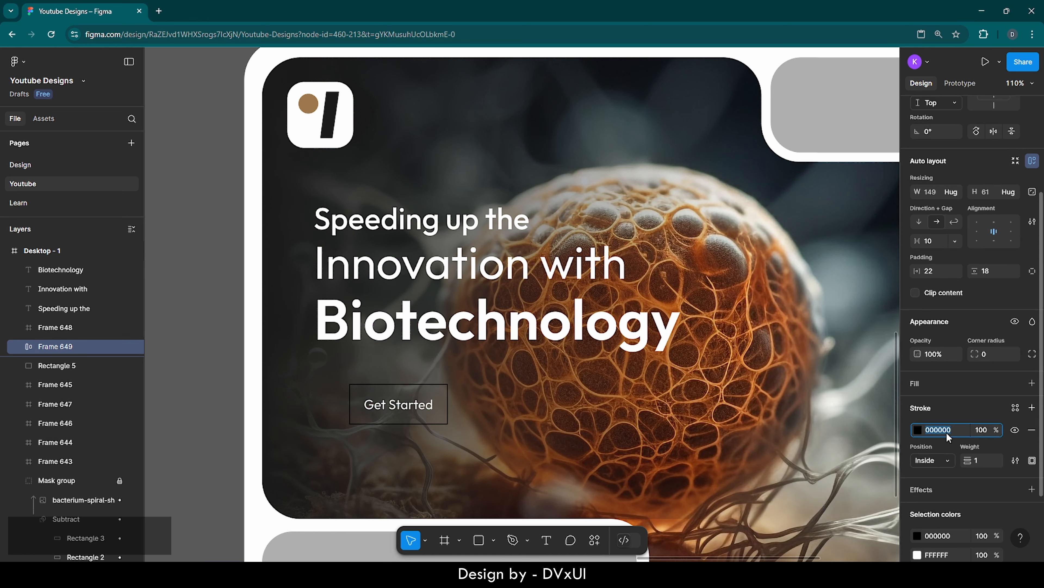
type("ffffff")
key("Return")
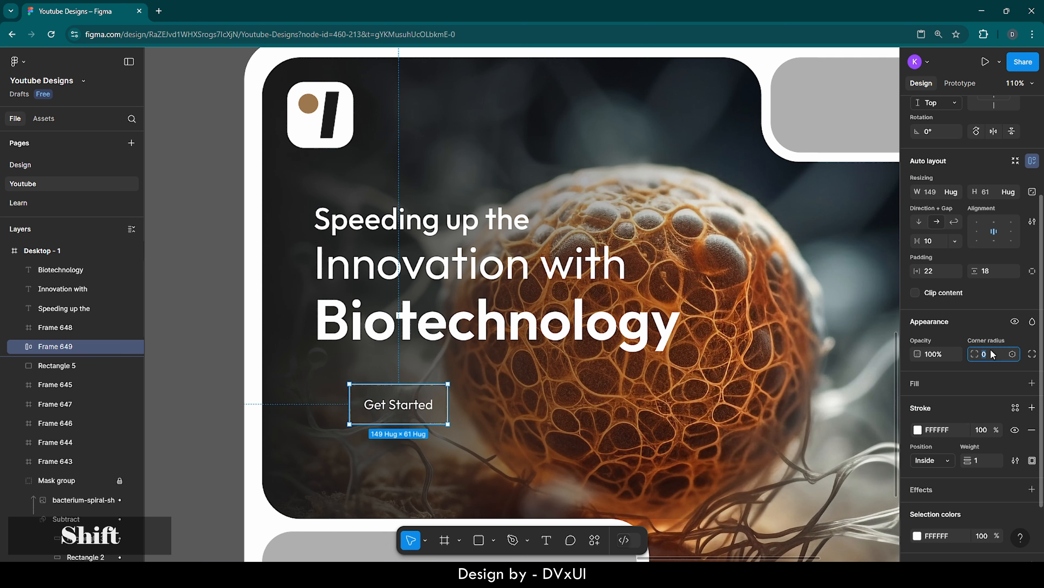
Round the "Get Started" frame's corners to a radius of 14
key("shift+Up")
key("shift+Up")
key("Down")
key("Down")
key("Down")
key("Down")
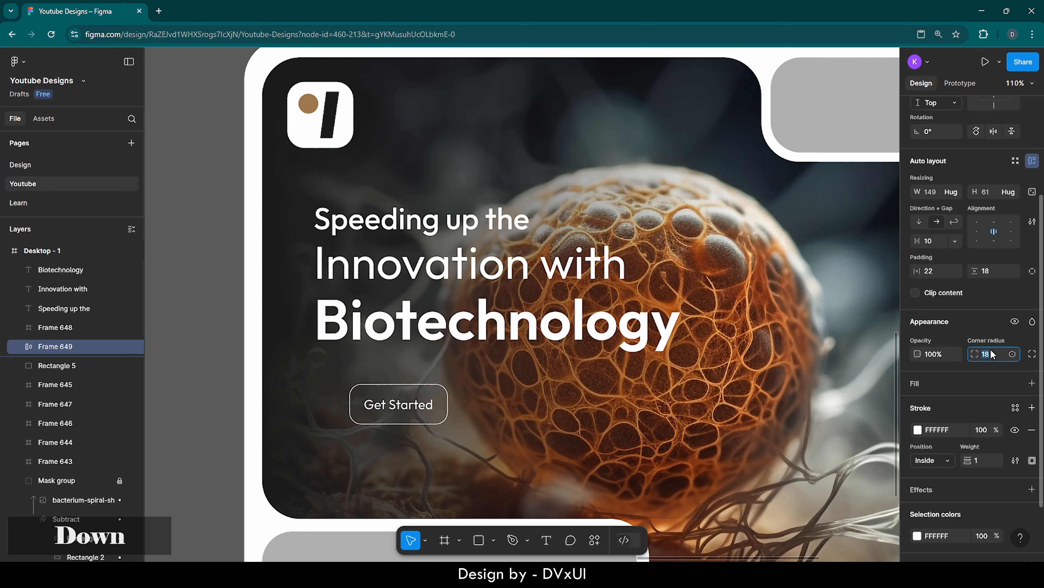
Move the "Get Started" button just beneath the start of the "Biotechnology" line and deselect it
left_click_drag(388, 406, 356, 386)
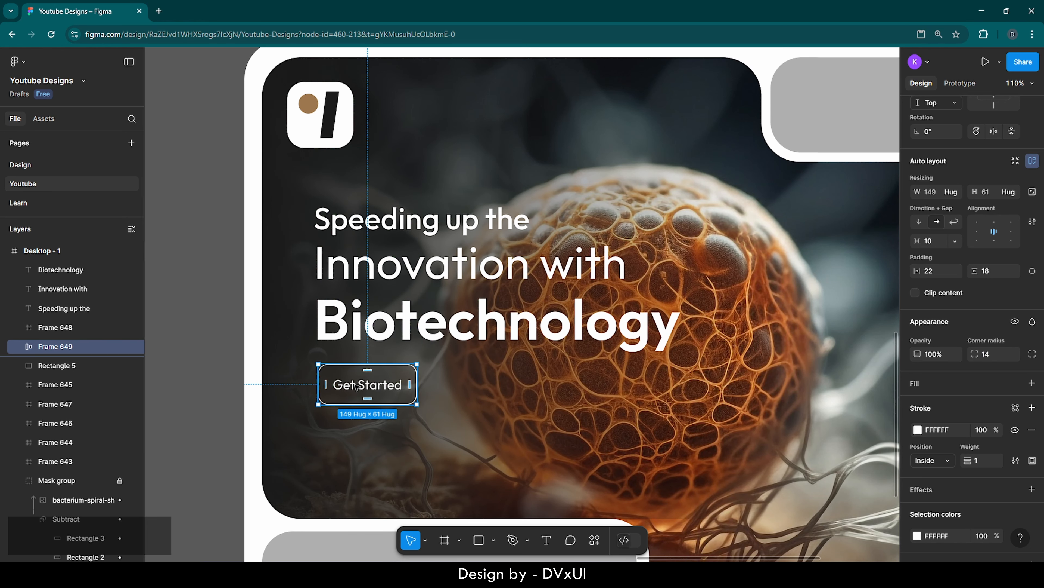
key("Up")
key("Up")
key("Up")
scroll(356, 386, "right", 2)
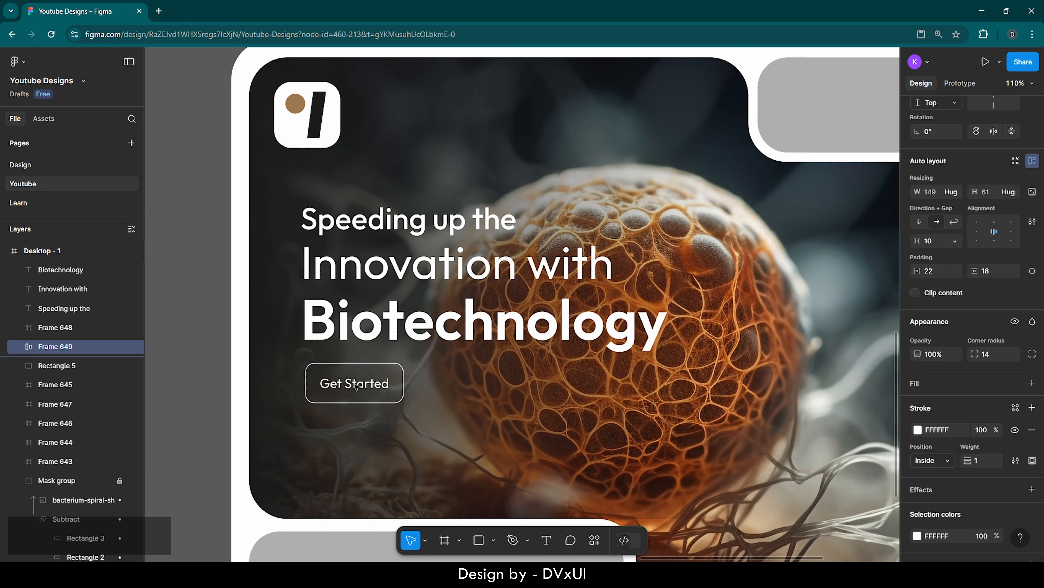
scroll(356, 386, "down", 5)
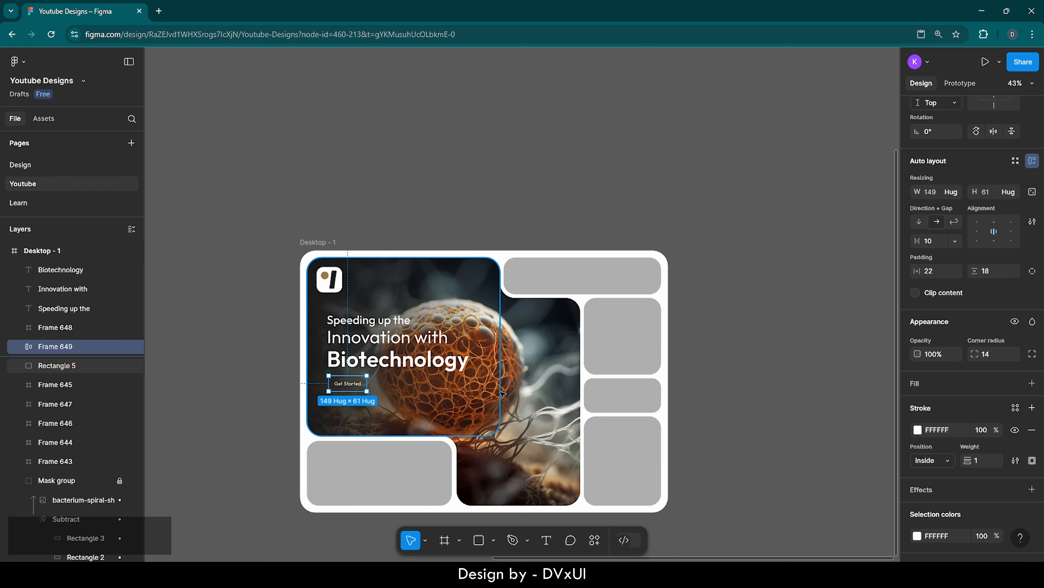
left_click(499, 390)
left_click(723, 384)
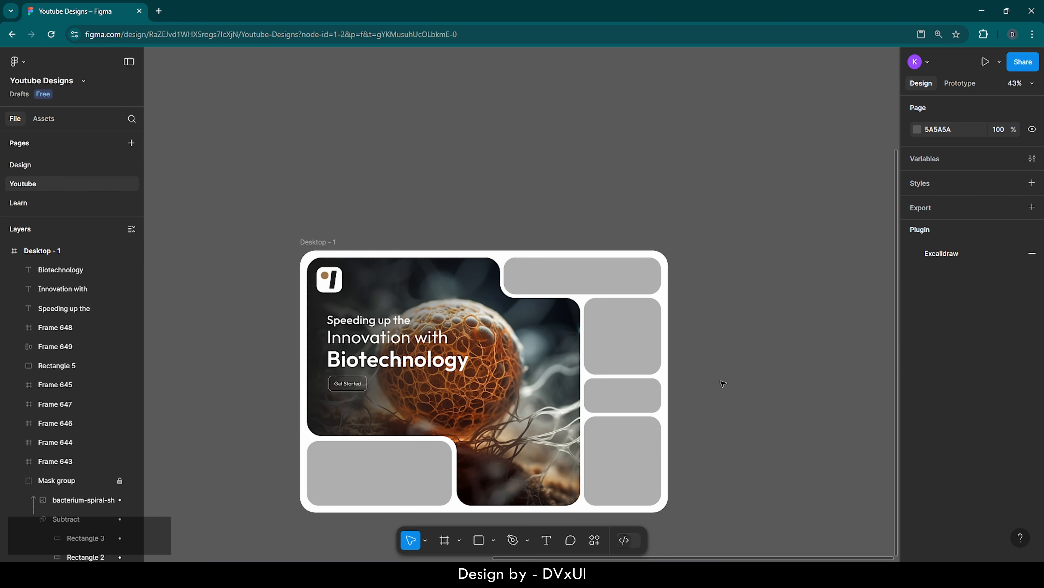
Move the "Get Started" button and the three headline lines down together by about 20 px
left_click(354, 385)
left_click(352, 361, "shift")
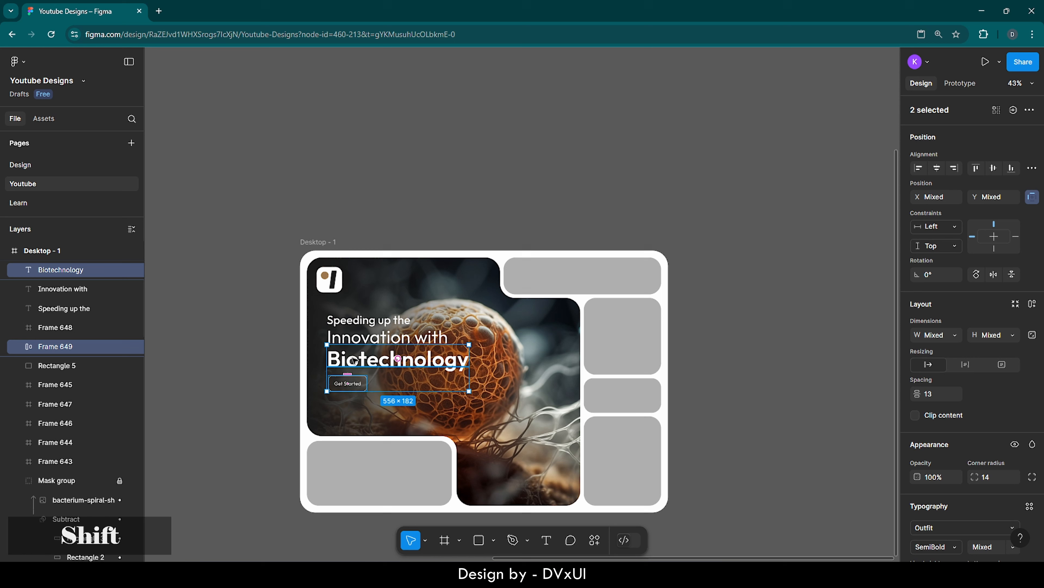
left_click(347, 342, "shift")
left_click(351, 316, "shift")
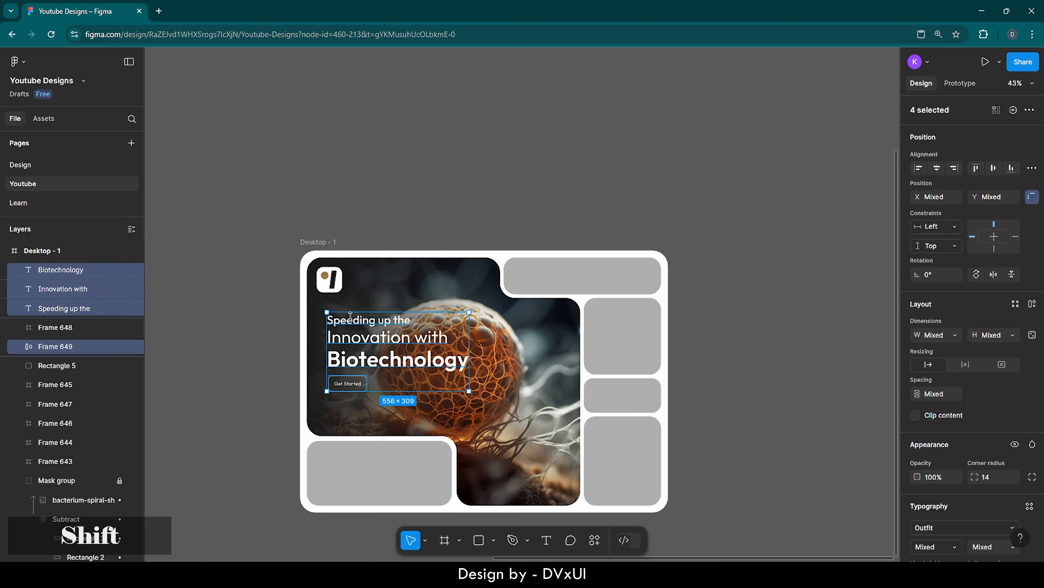
key("shift+Down")
key("shift+Down")
key("shift+Down")
key("shift+Down")
key("shift+Down")
key("shift+Down")
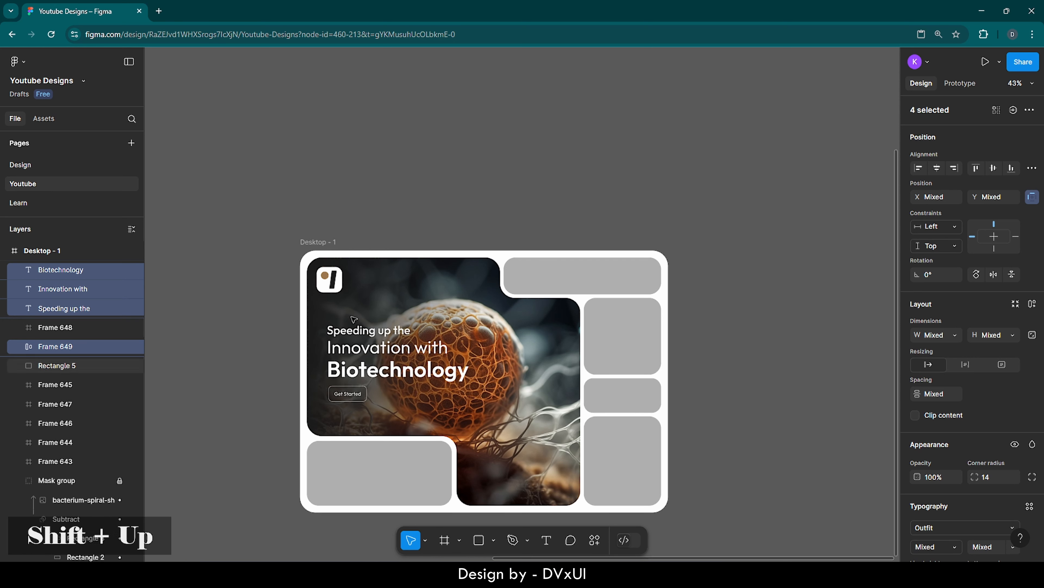
key("shift+Up")
key("shift+Up")
key("shift+Up")
left_click(226, 346)
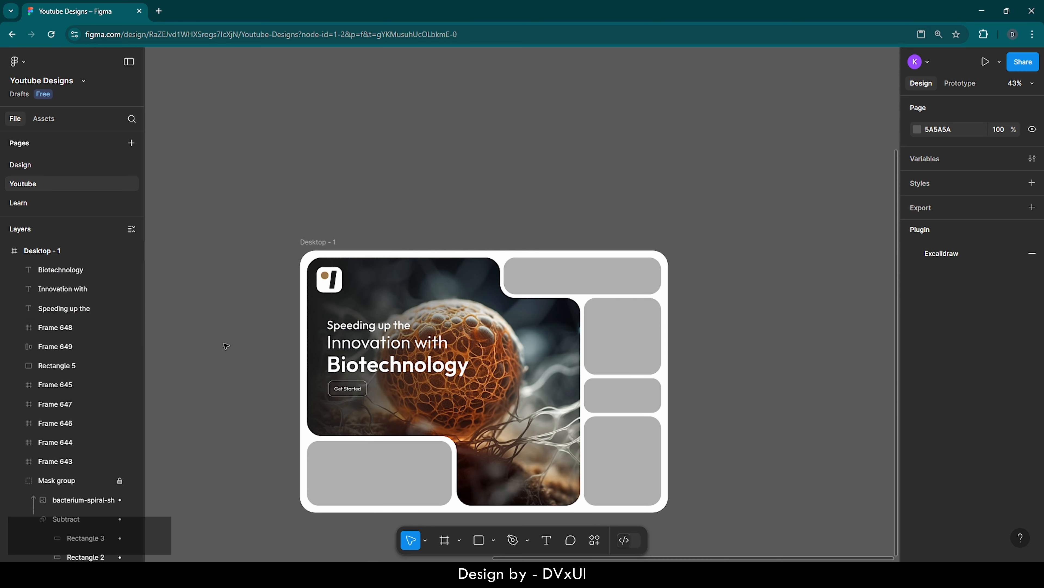
Duplicate the logo tile and shift the copy horizontally to X 645 at the same height
scroll(226, 346, "up", 4)
scroll(226, 346, "down", 2)
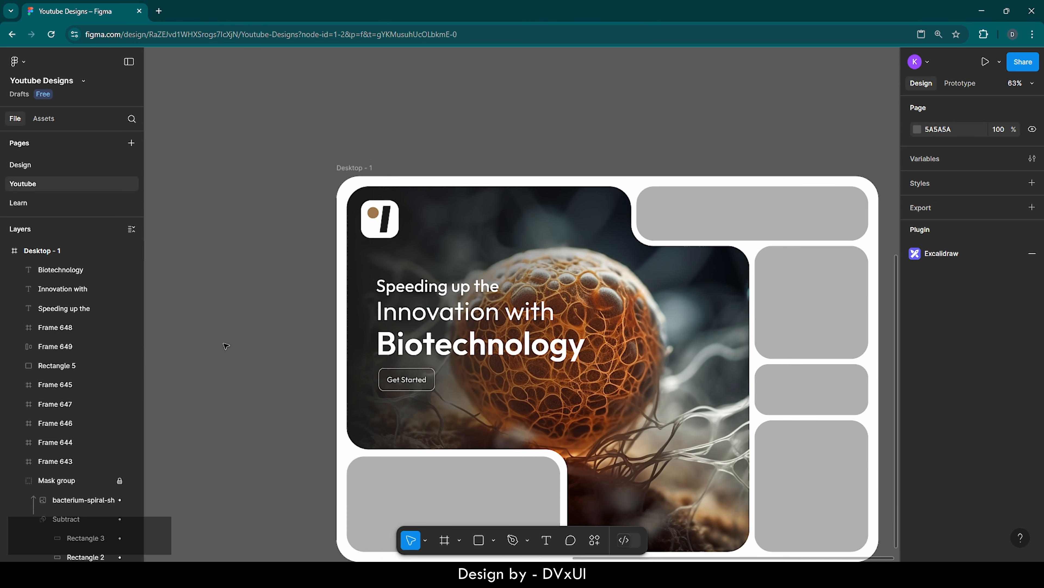
scroll(226, 346, "right", 1)
scroll(225, 346, "right", 1)
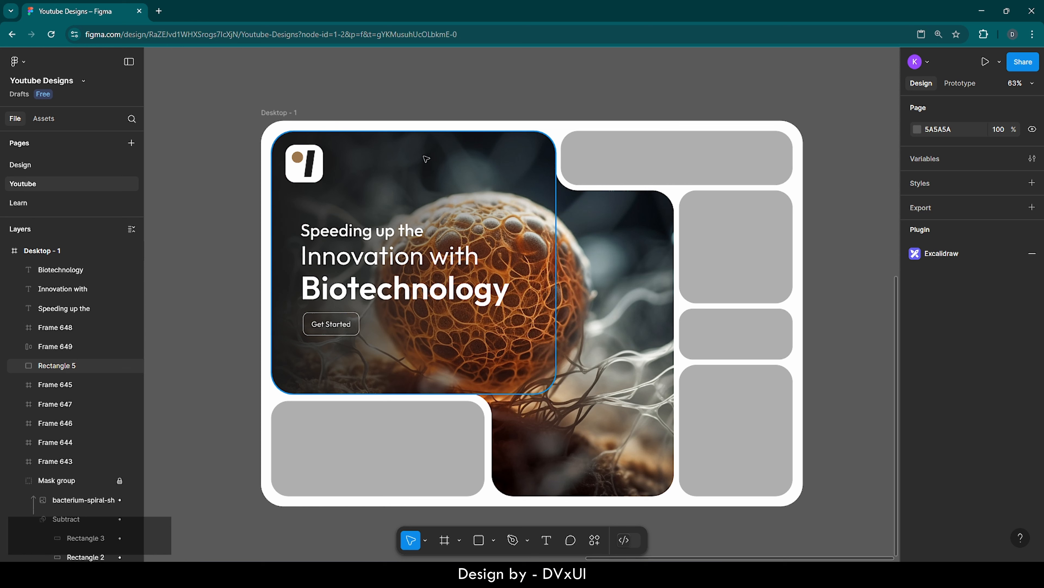
left_click(298, 164, "ctrl")
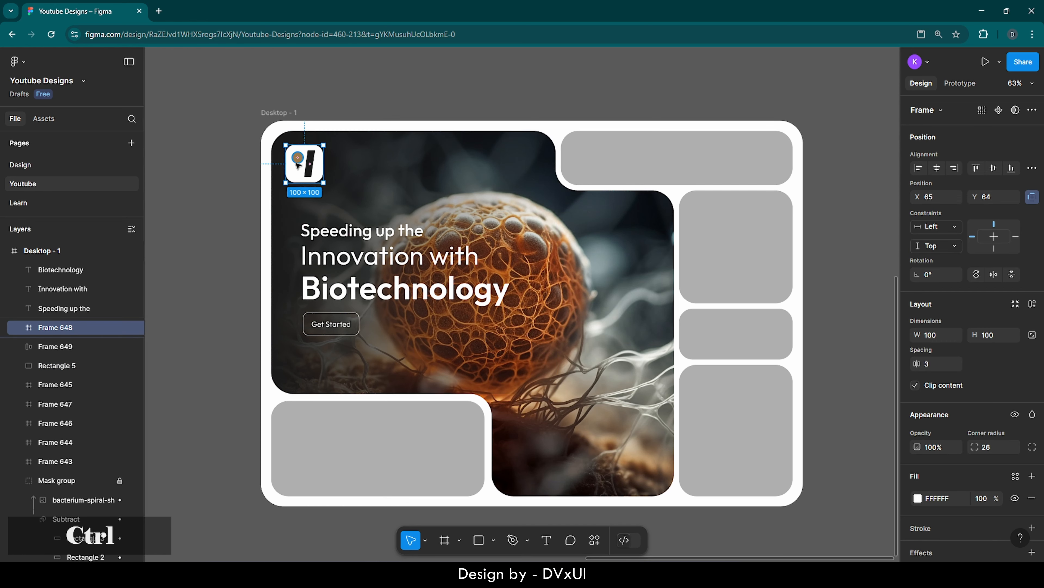
key("ctrl+v")
key("shift+Right")
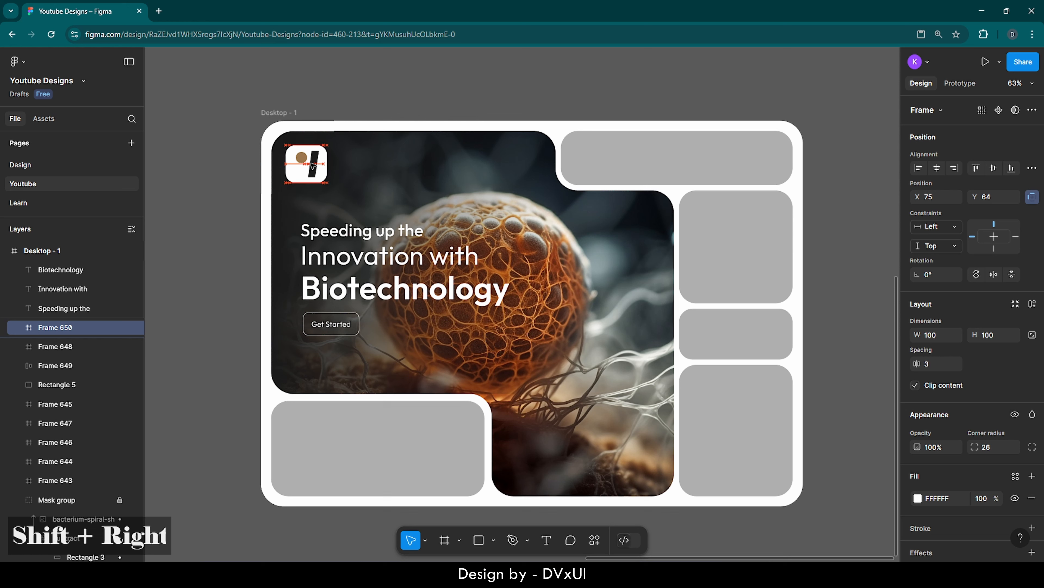
key("shift+Right")
key("shift+Right")
key("shift+Right")
key("shift+Right")
key("shift+Right")
key("shift+Right")
key("shift+Right")
key("shift+Right")
key("shift+Right")
key("shift+Right")
key("shift+Right")
key("shift+Right")
key("shift+Right")
key("shift+Right")
key("shift+Right")
key("shift+Right")
key("shift+Right")
key("shift+Right")
key("shift+Right")
key("shift+Right")
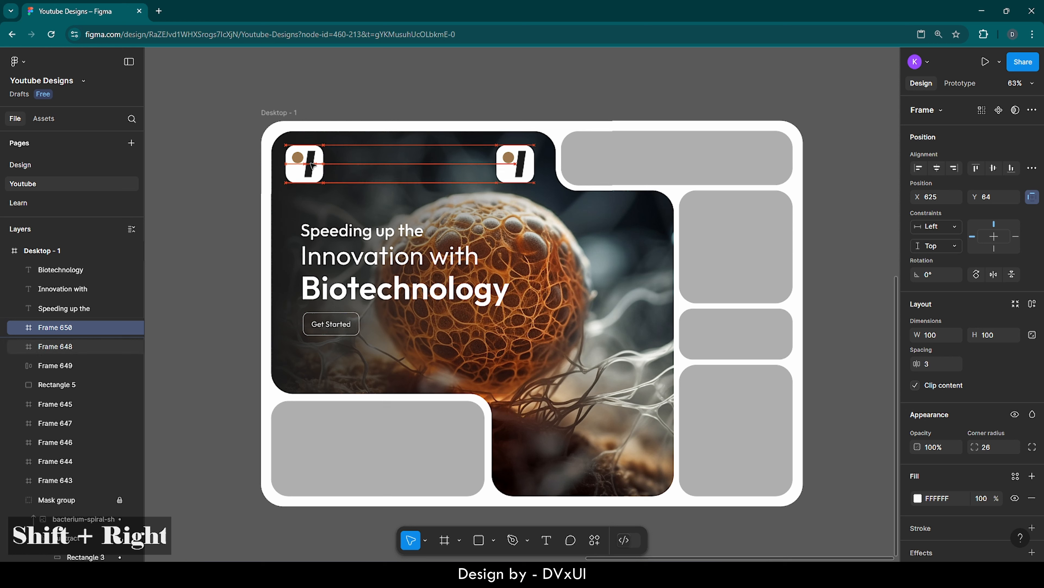
key("shift+Right")
key("shift+Right")
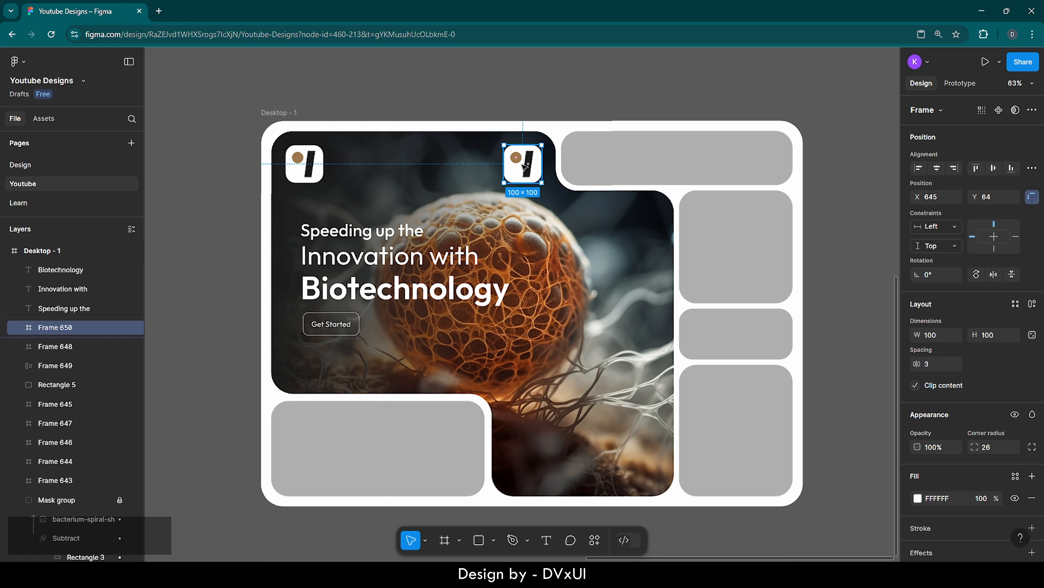
Widen the copied tile leftward to 201 px and delete the dark slash and brown circle inside it
left_click_drag(495, 167, 456, 167)
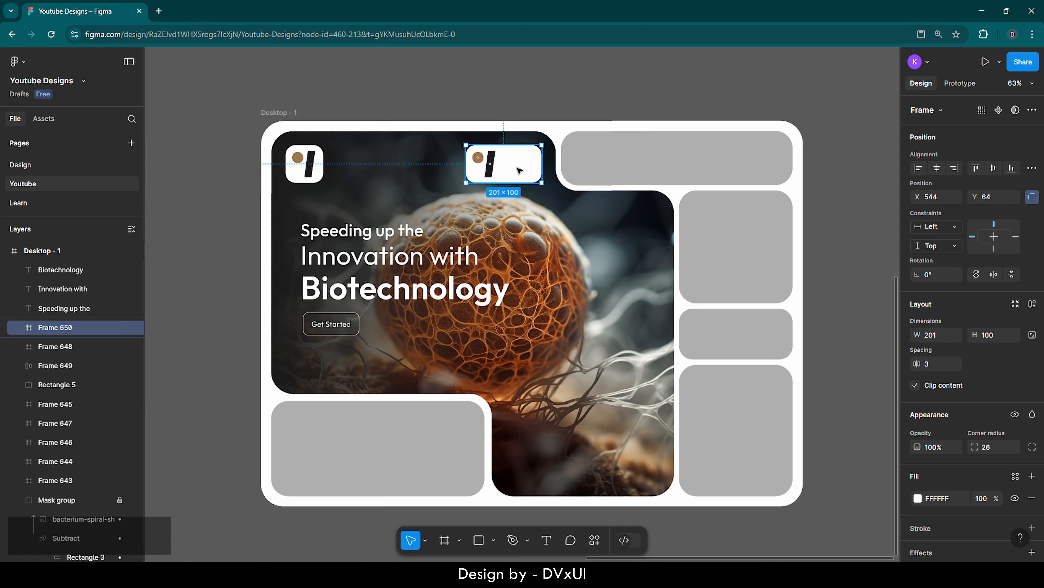
double_click(491, 161)
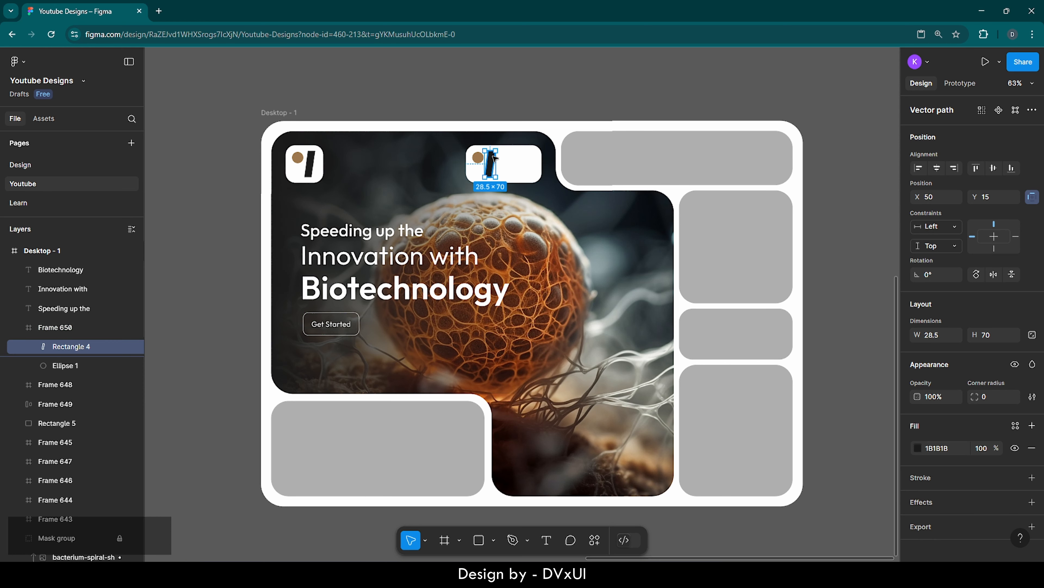
key("Delete")
left_click(478, 158)
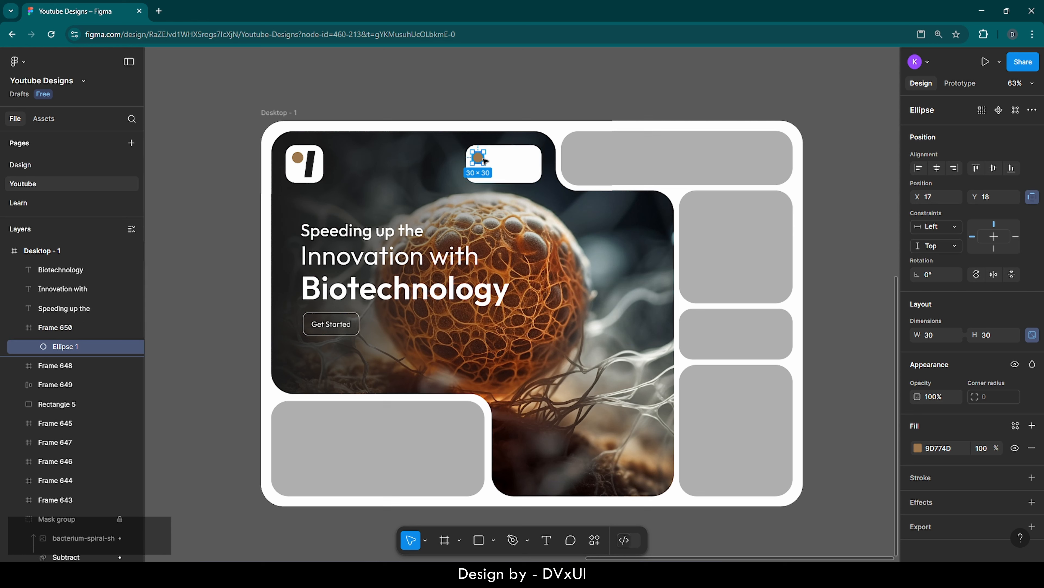
key("Delete")
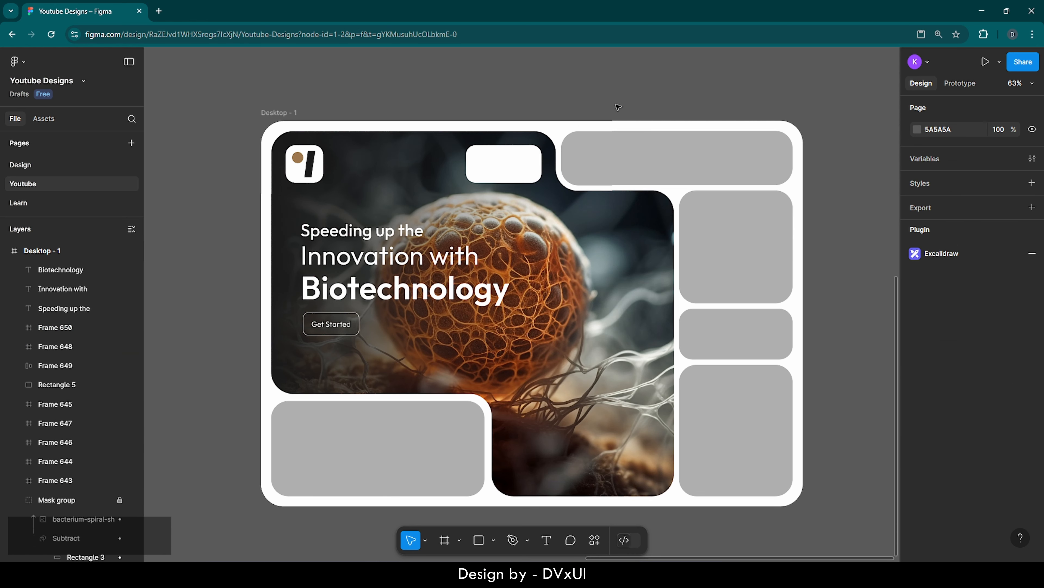
left_click(509, 164)
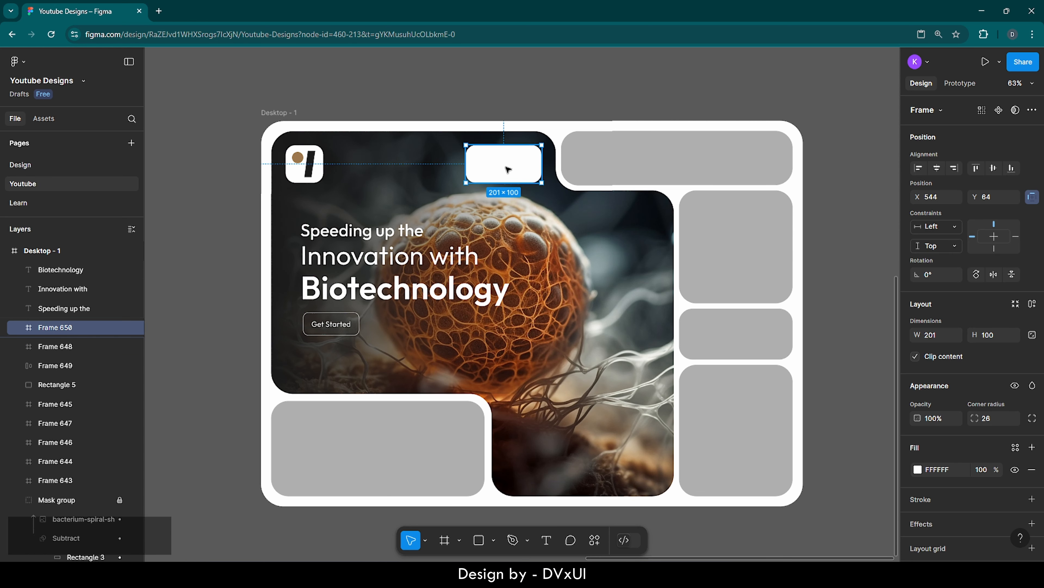
Raise the logo tile and the second white tile together to Y 56 and deselect them
left_click(313, 169, "shift")
key("shift+Up")
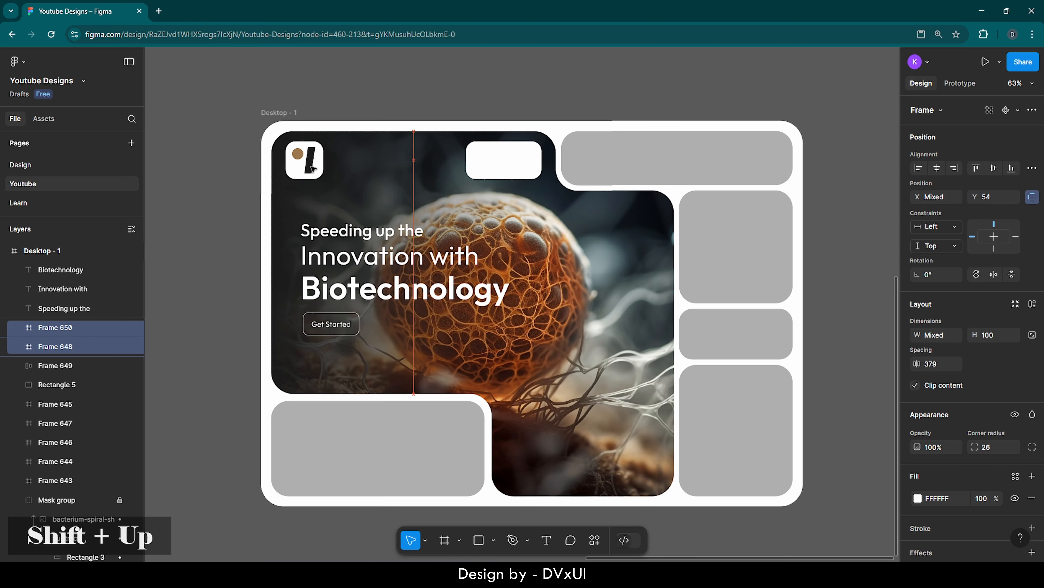
key("Down")
key("Down")
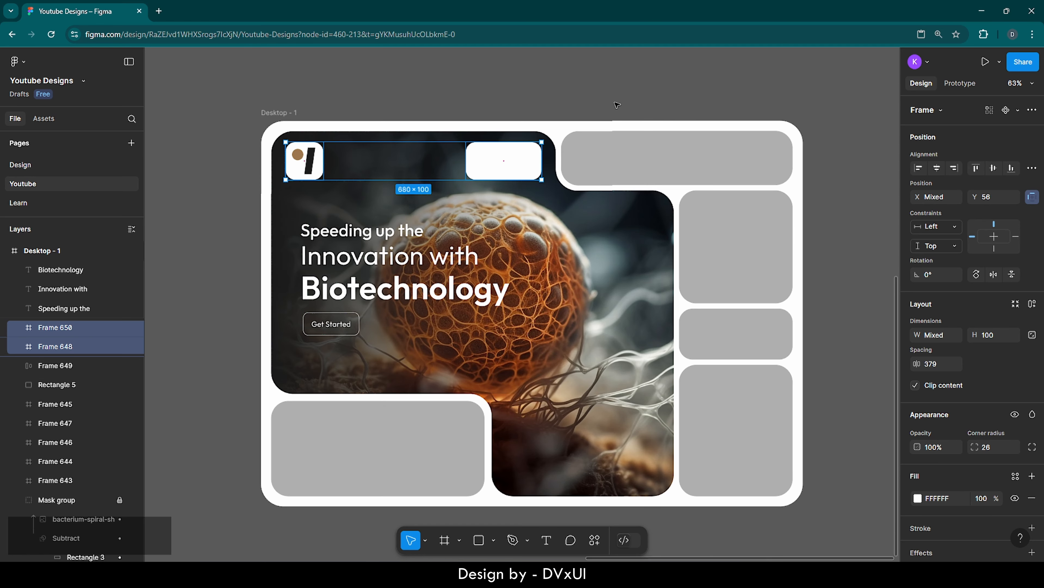
left_click(618, 103)
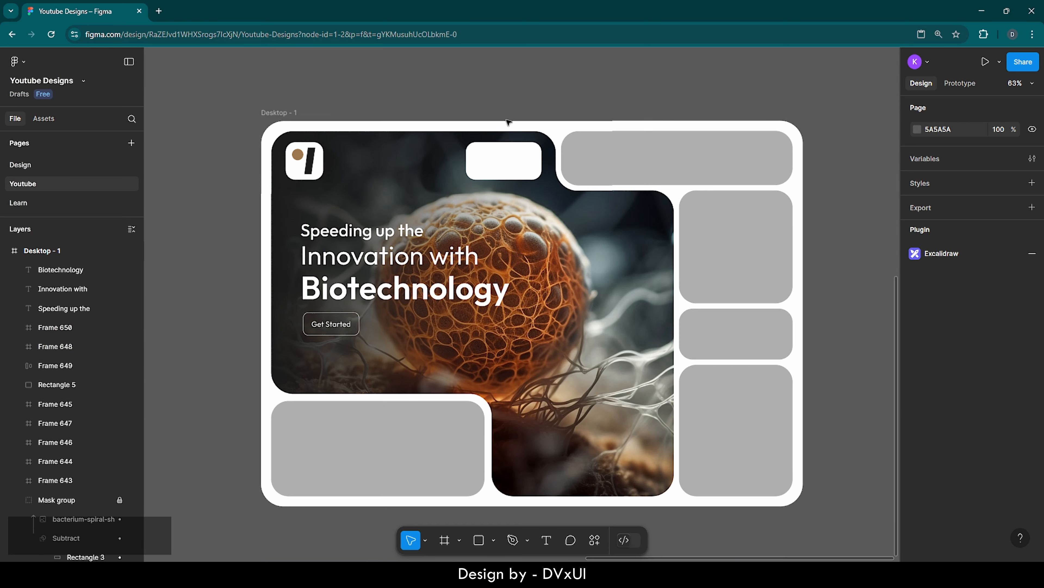
Copy the brown microscope icon from the Icons row of the Resources frame
scroll(509, 122, "up", 6)
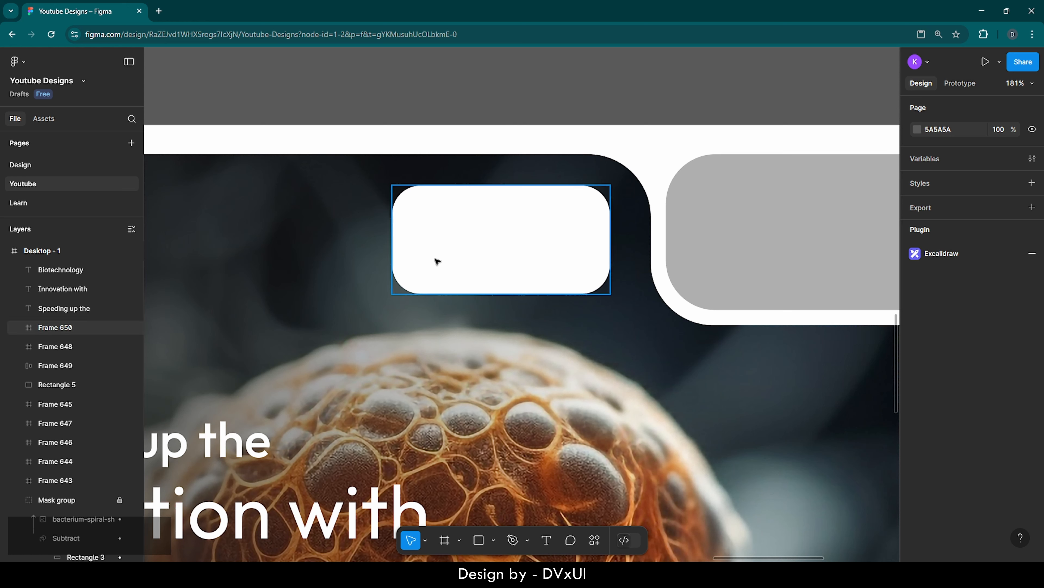
left_click(5, 251)
double_click(15, 270)
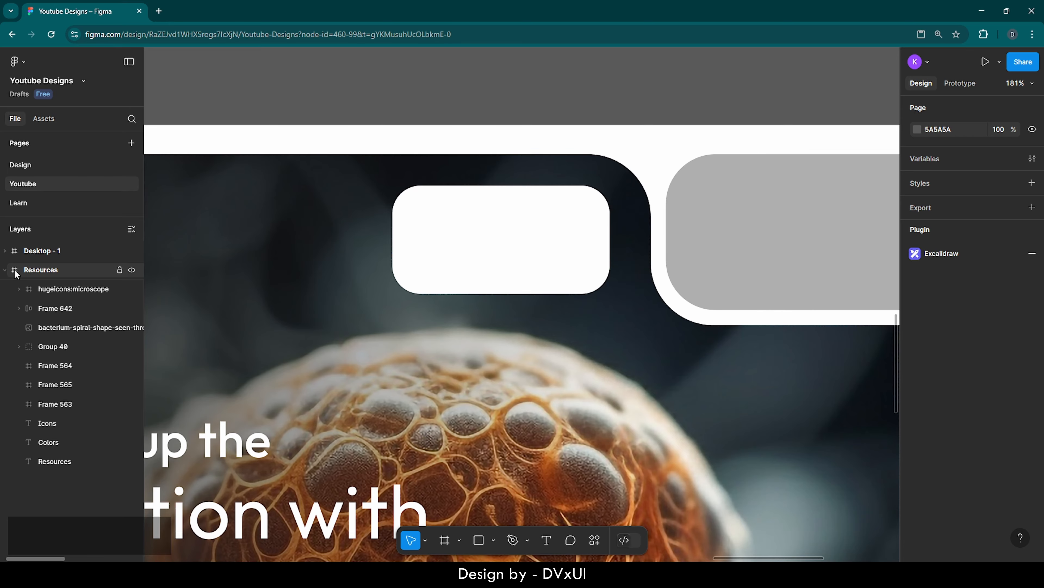
scroll(438, 384, "up", 5)
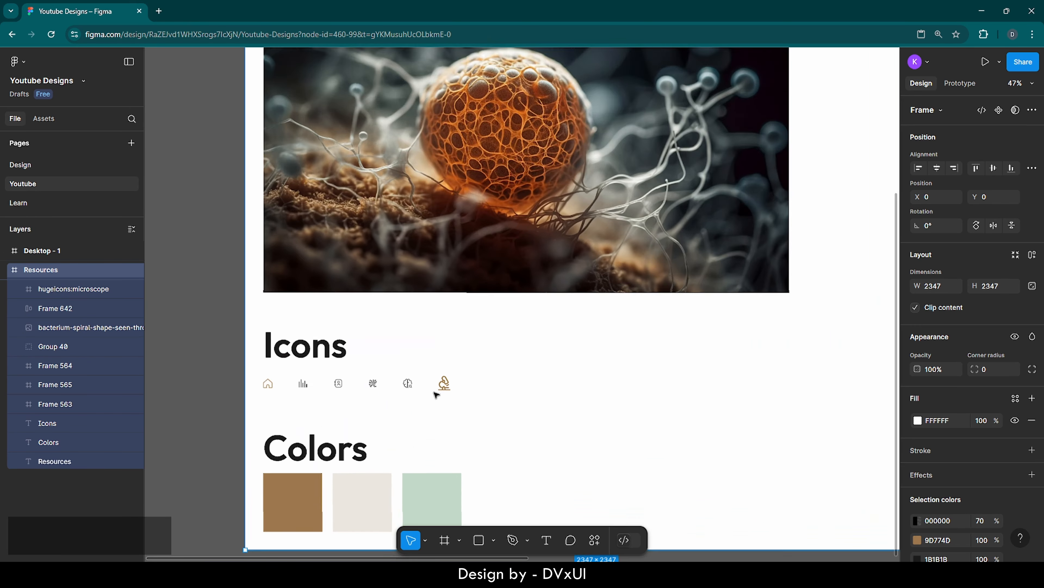
left_click(454, 375)
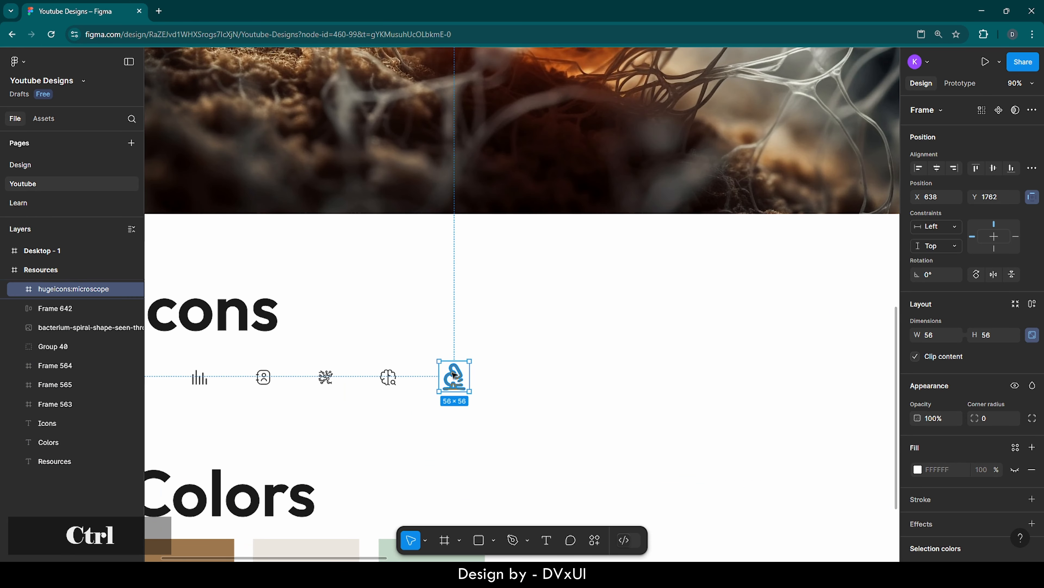
key("ctrl+c")
Paste the microscope icon into the second white tile of Desktop - 1 and shift it horizontally to X 13
left_click(12, 252)
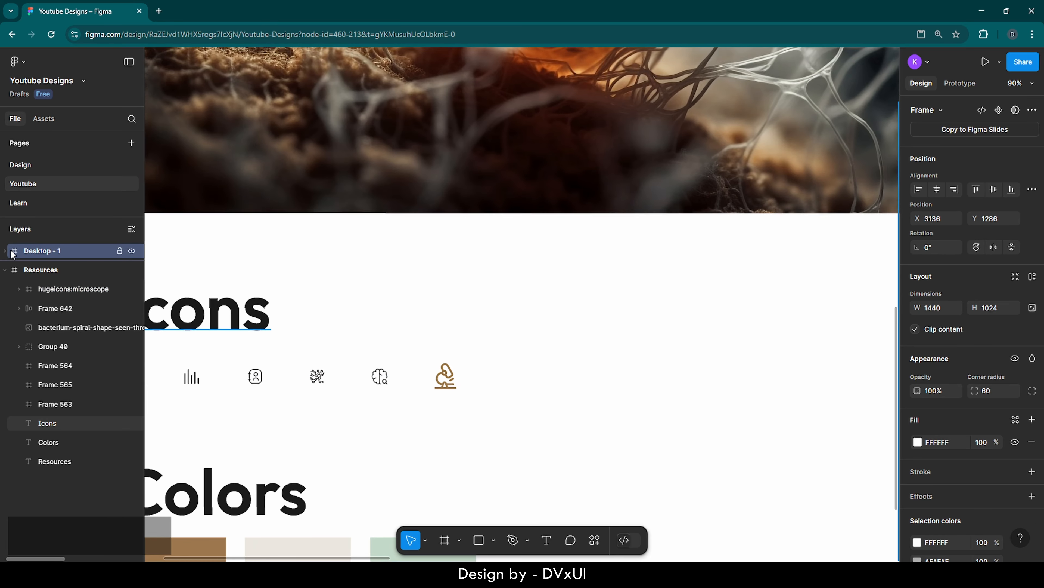
left_click(485, 128)
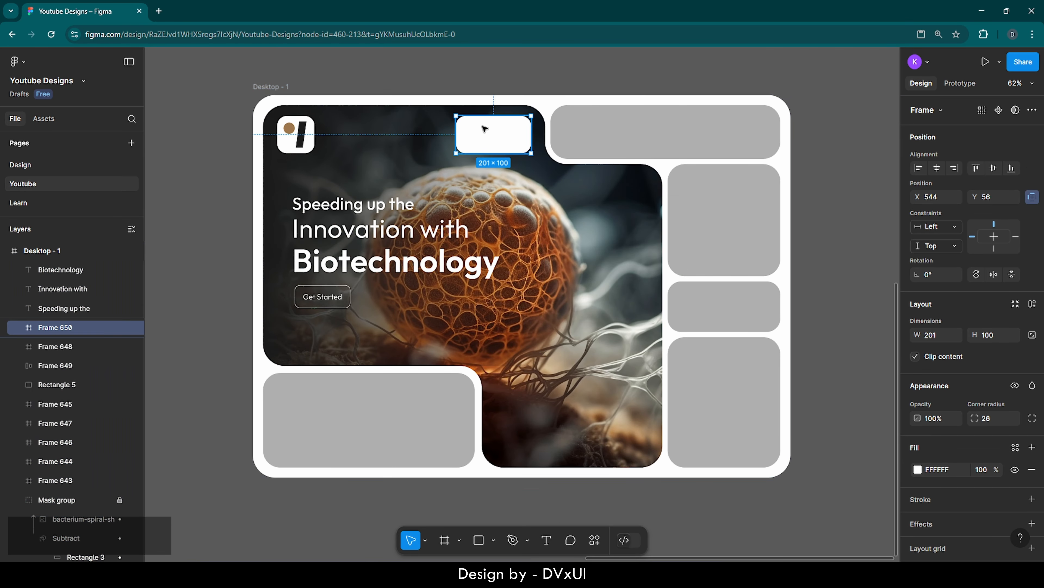
scroll(485, 128, "up", 10)
key("ctrl+v")
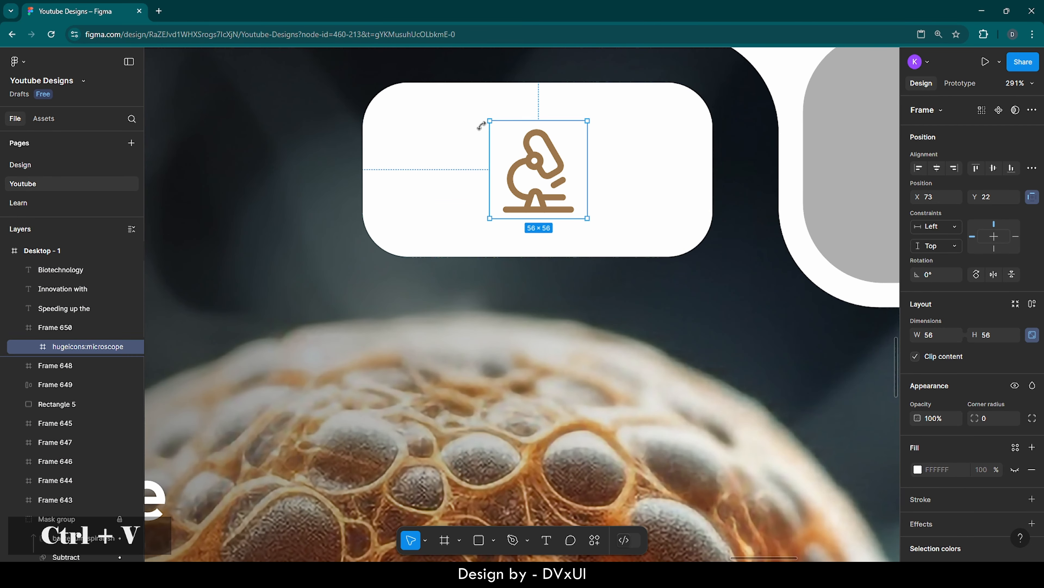
key("shift+Left")
key("shift+Left")
key("shift+Left")
key("shift+Left")
key("shift+Left")
key("shift+Left")
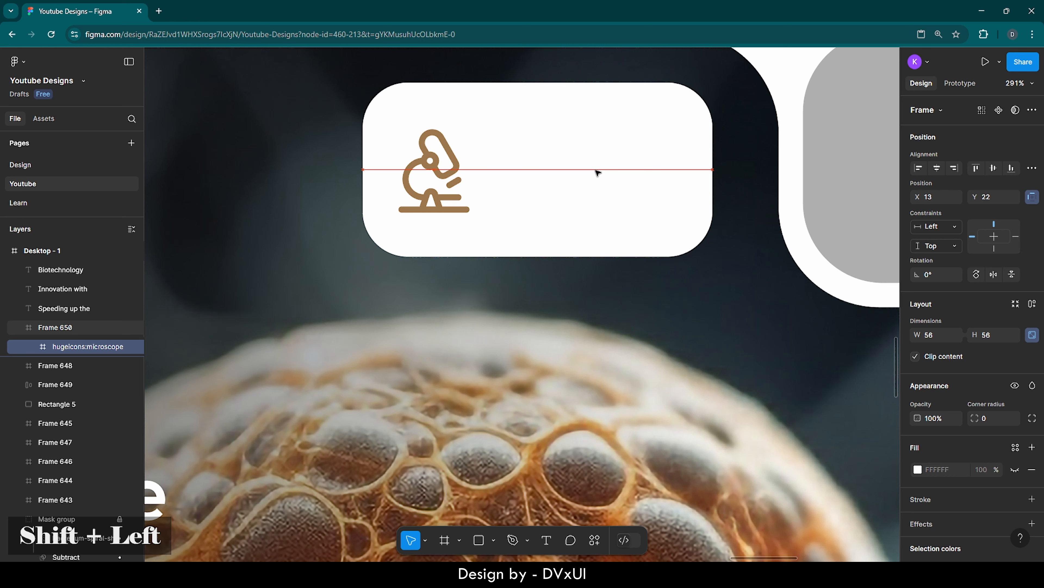
Add the text "Trending" beside the microscope icon in the white tile
left_click(544, 544)
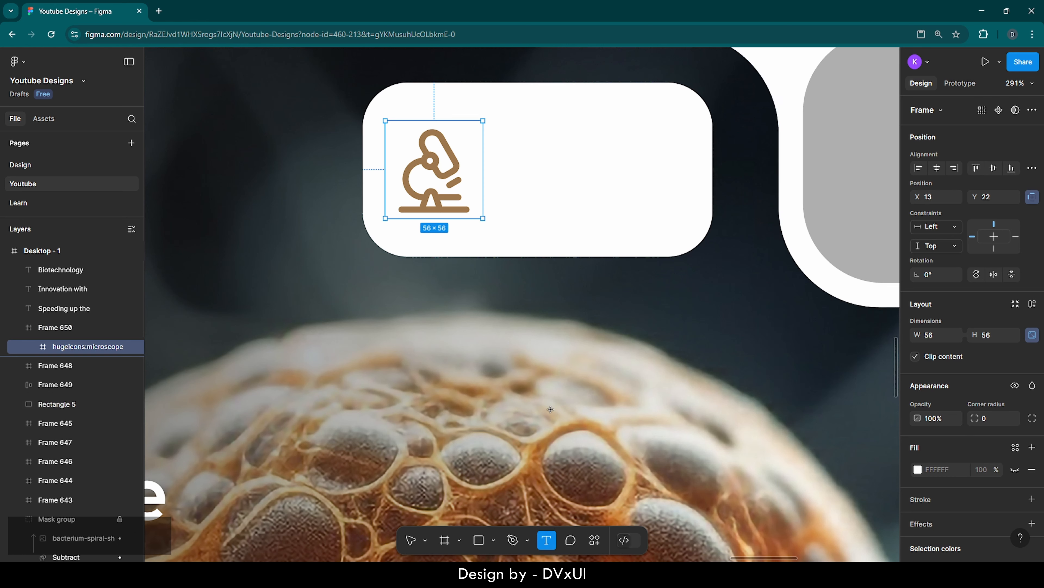
left_click(517, 143)
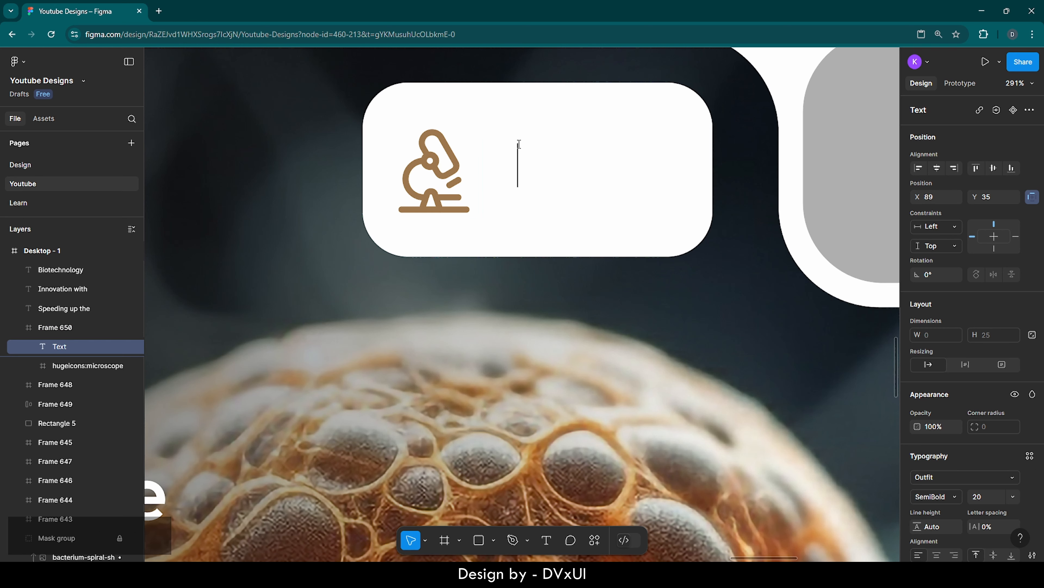
type("Trending")
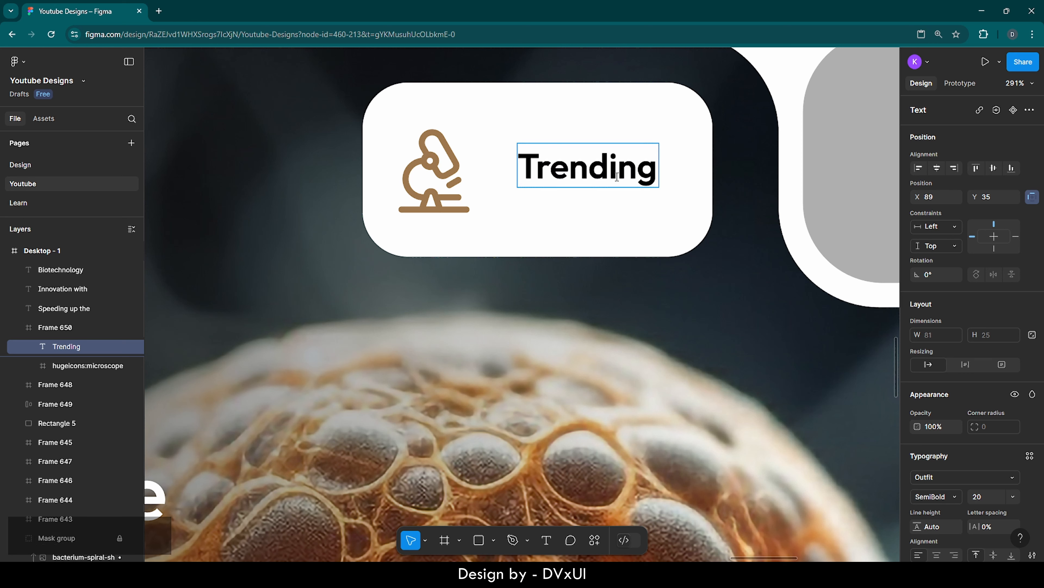
key("Escape")
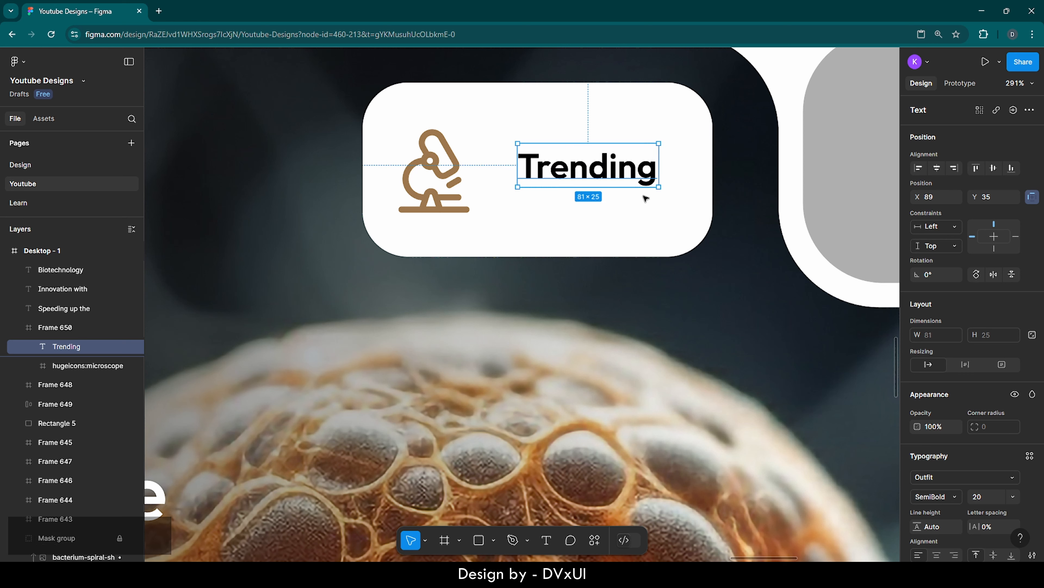
Duplicate the "Trending" text directly below itself at Y 58 and change the copy to "Researches"
key("ctrl+c")
key("ctrl+v")
left_click_drag(603, 167, 603, 205)
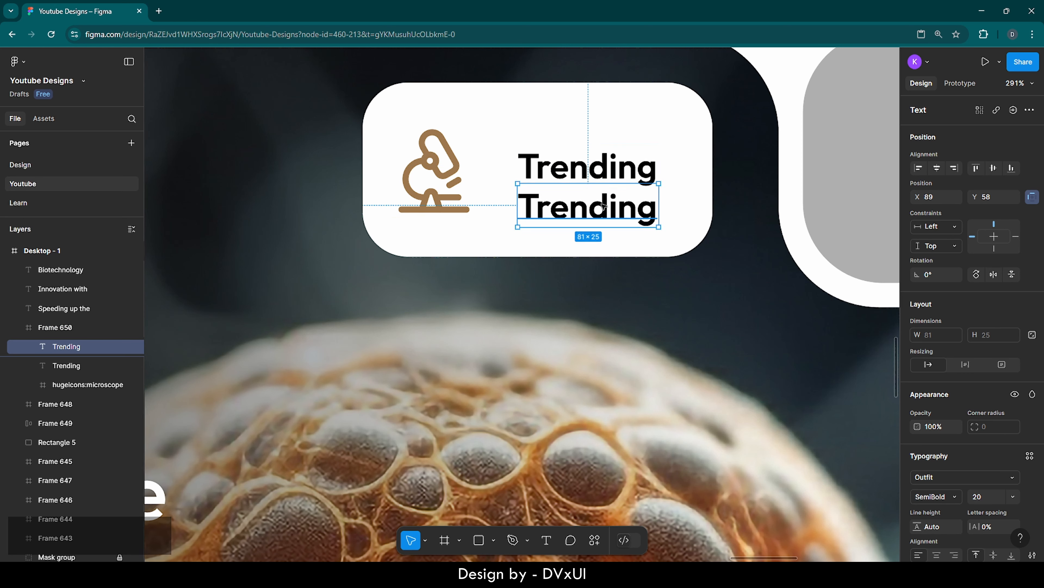
double_click(604, 205)
type("Resera")
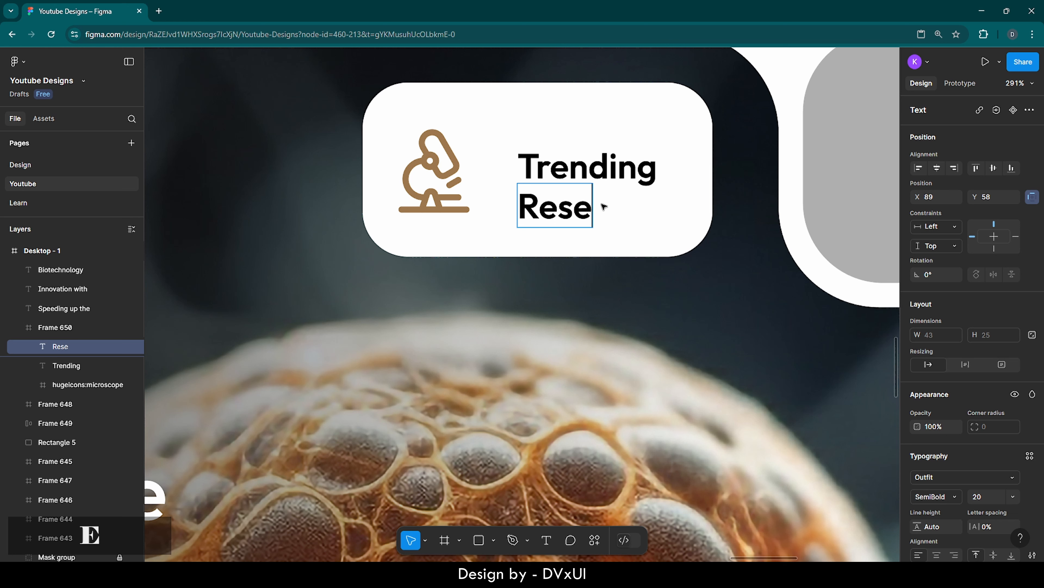
key("BackSpace")
key("BackSpace")
type("arches")
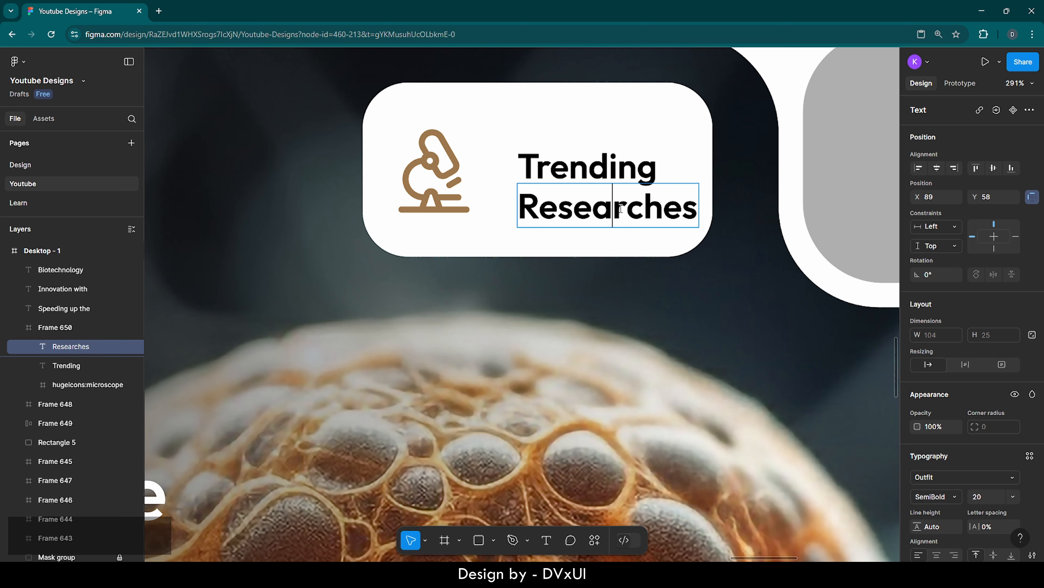
key("ctrl+a")
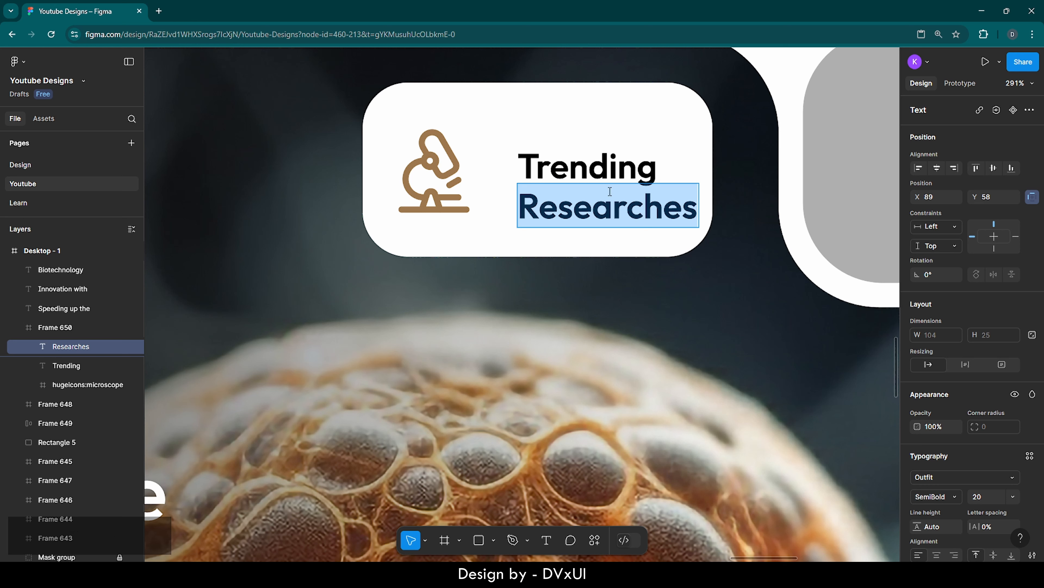
key("Escape")
Set the font weight of the "Trending" and "Researches" texts to Medium
left_click(631, 167, "shift")
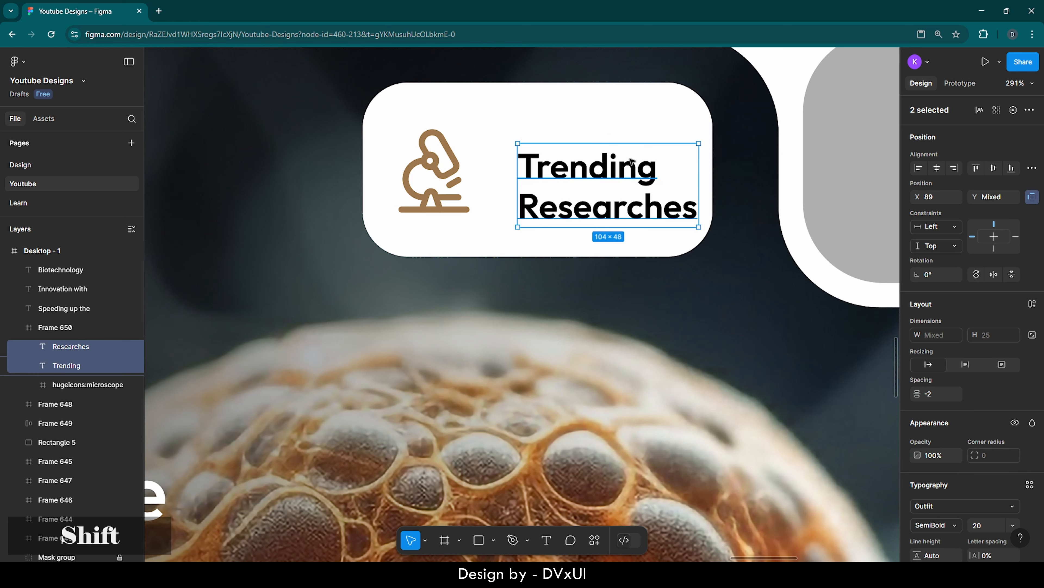
scroll(954, 464, "down", 3)
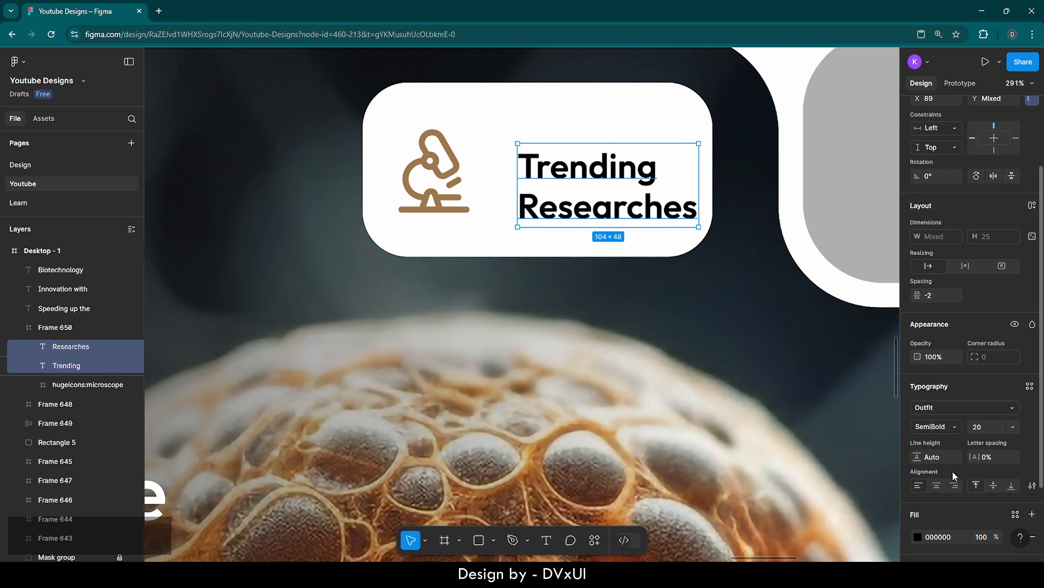
left_click(944, 428)
left_click(945, 412)
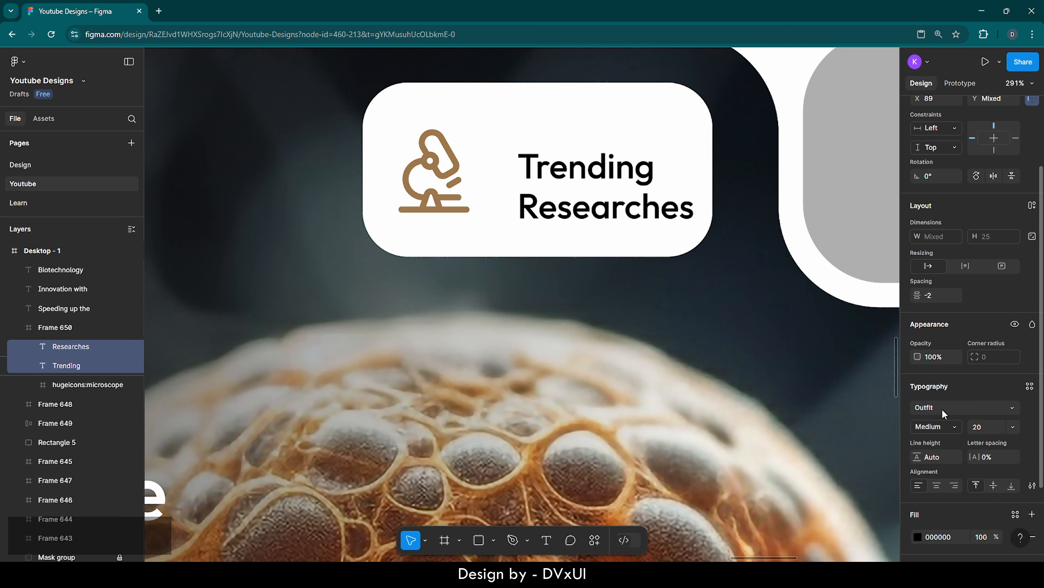
left_click(745, 357)
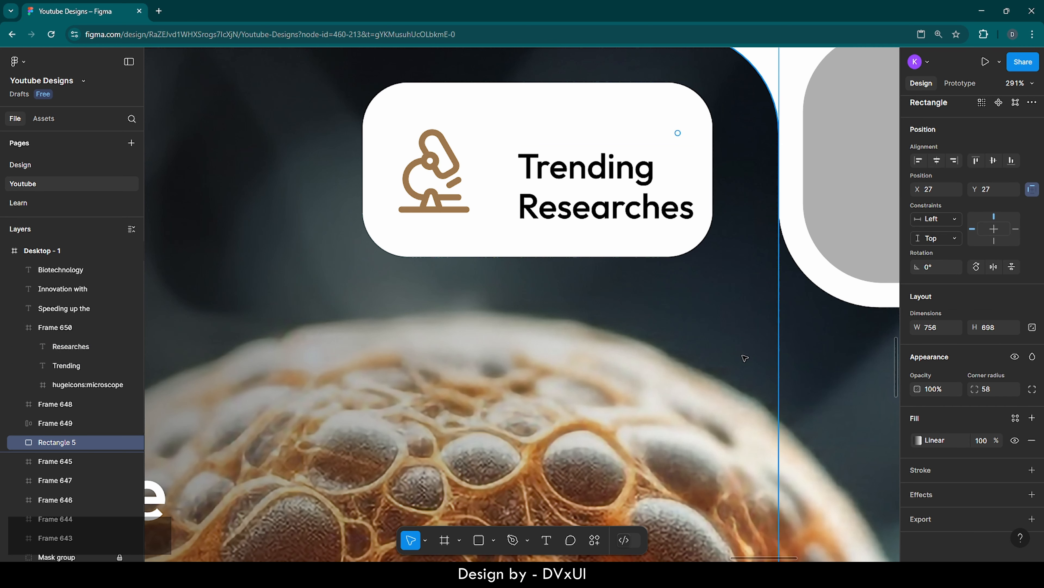
Set the font weight of the "Trending" text alone to Regular
double_click(602, 172)
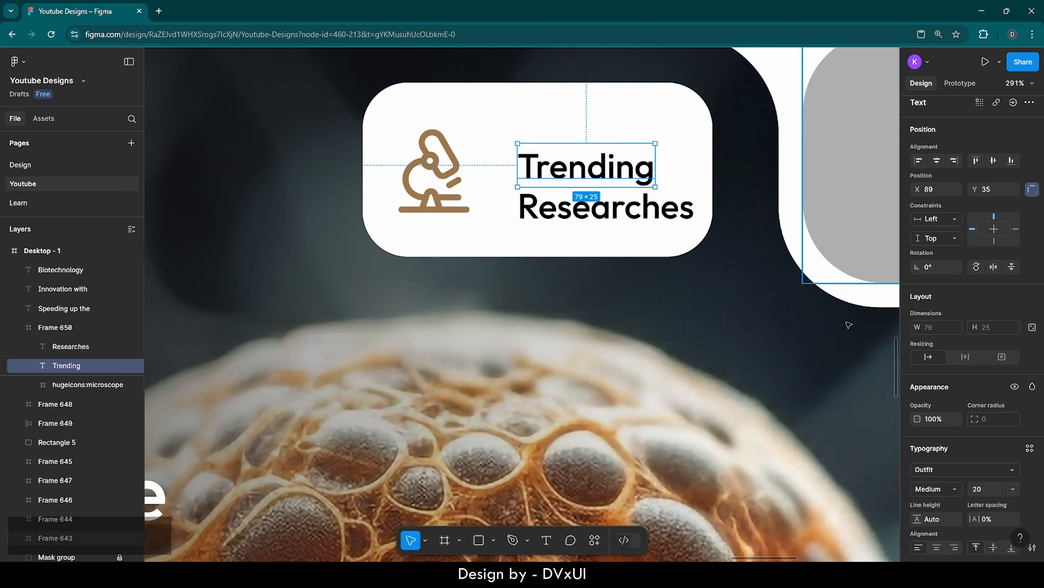
left_click(929, 493)
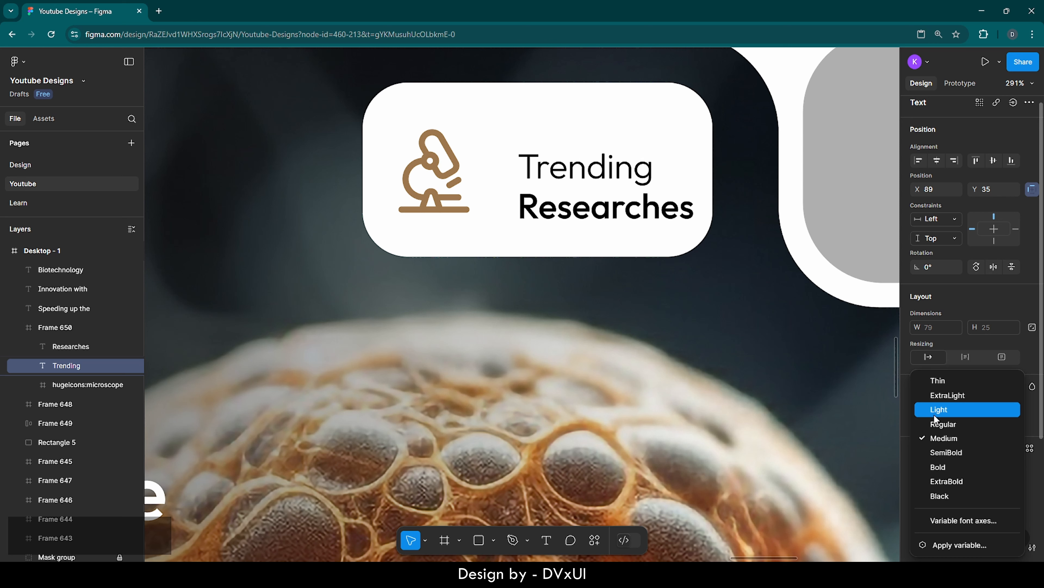
left_click(936, 424)
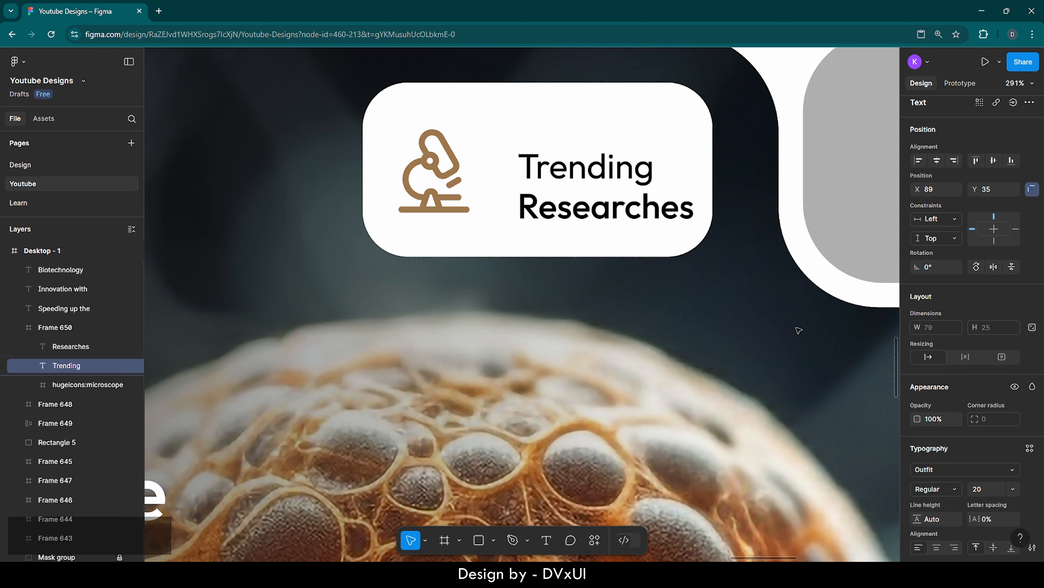
Set the fill colour of both the "Trending" and "Researches" texts to 252525
left_click(625, 203, "shift")
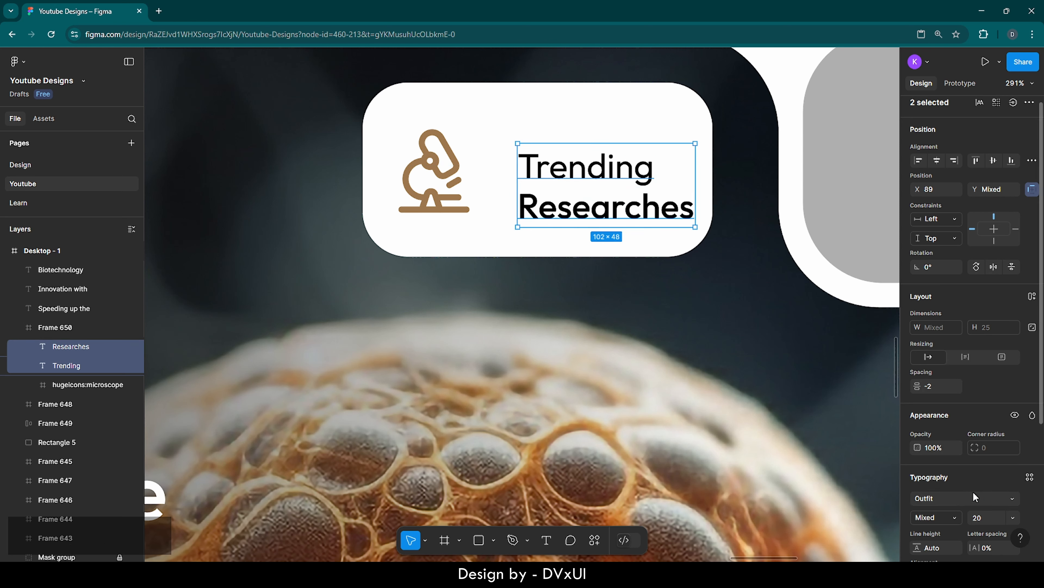
scroll(973, 491, "down", 5)
left_click(954, 443)
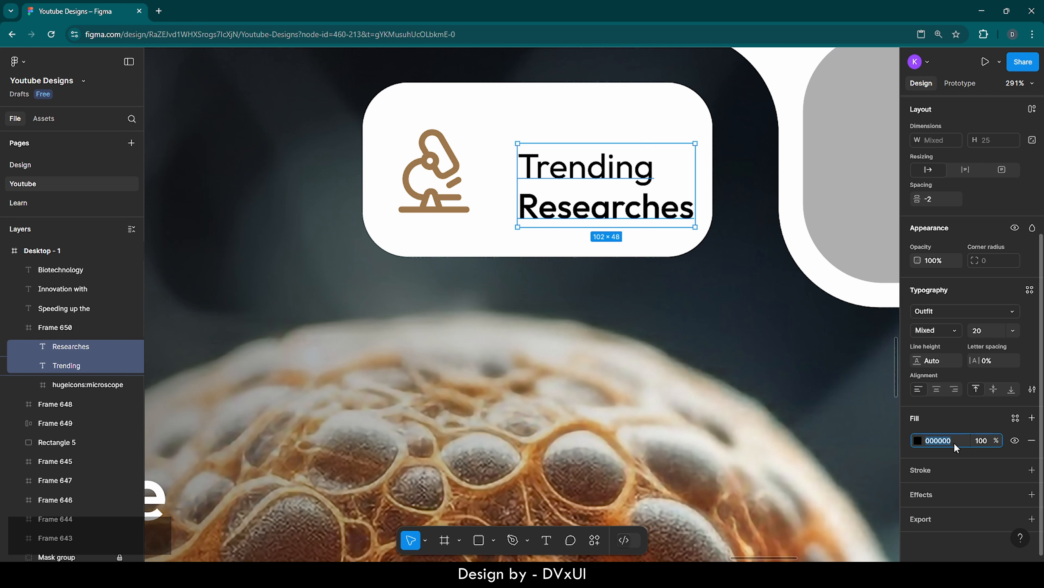
type("252525")
key("Return")
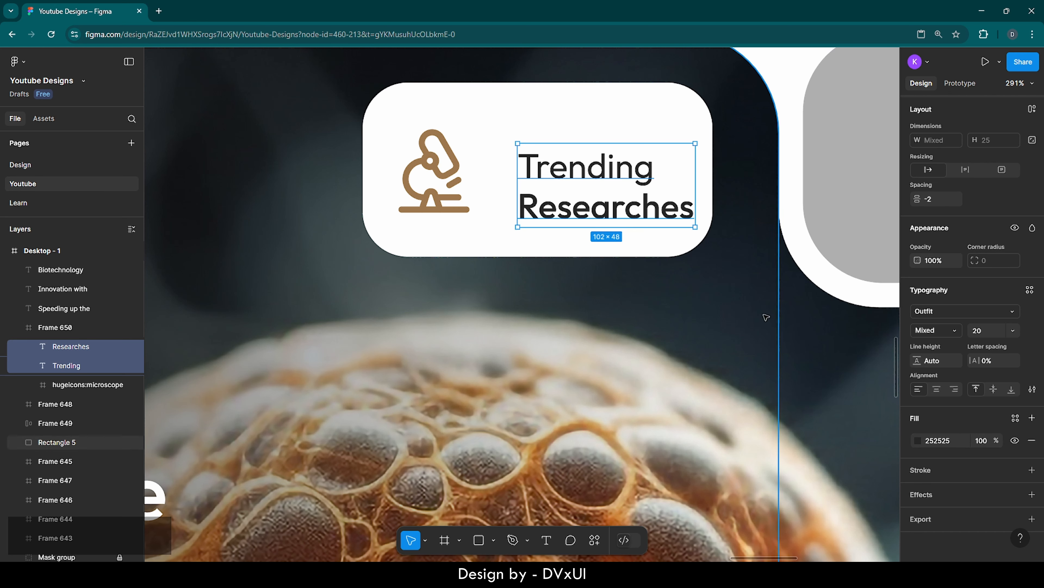
Wrap the "Trending" and "Researches" texts in a vertical auto layout with a gap of -2
scroll(918, 290, "up", 3)
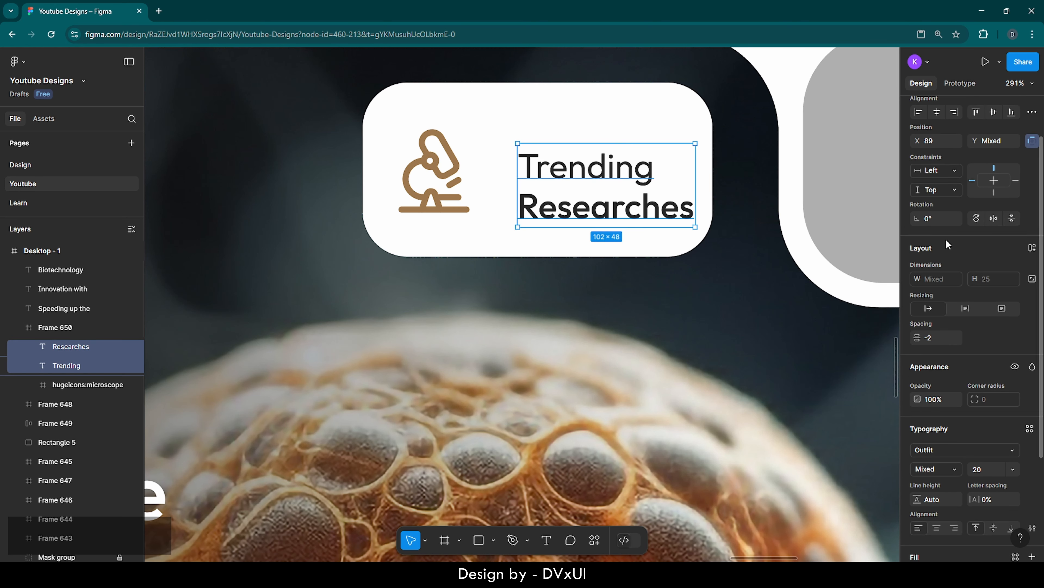
left_click(1033, 248)
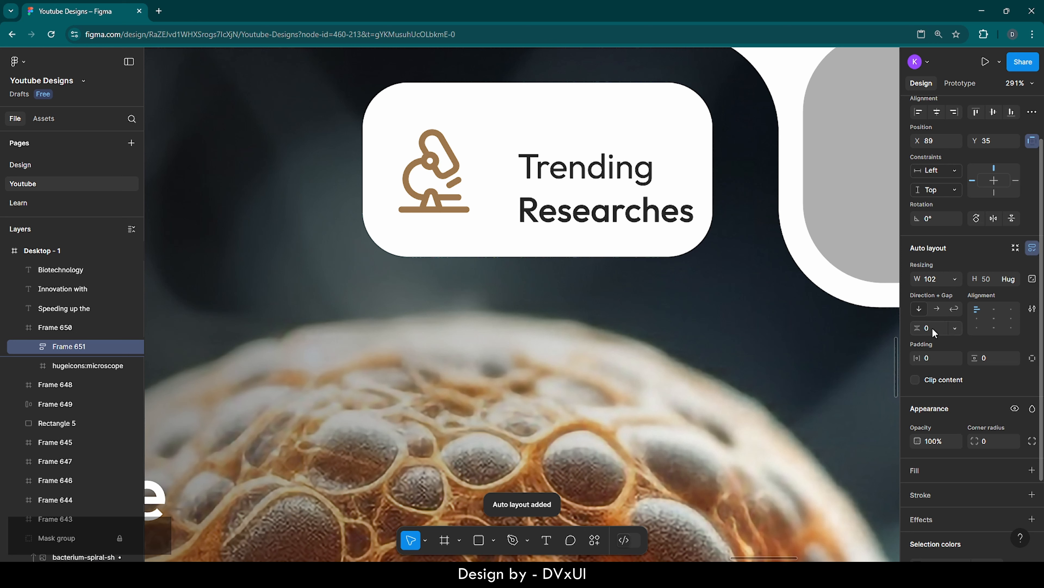
key("BackSpace")
type("-2")
key("Return")
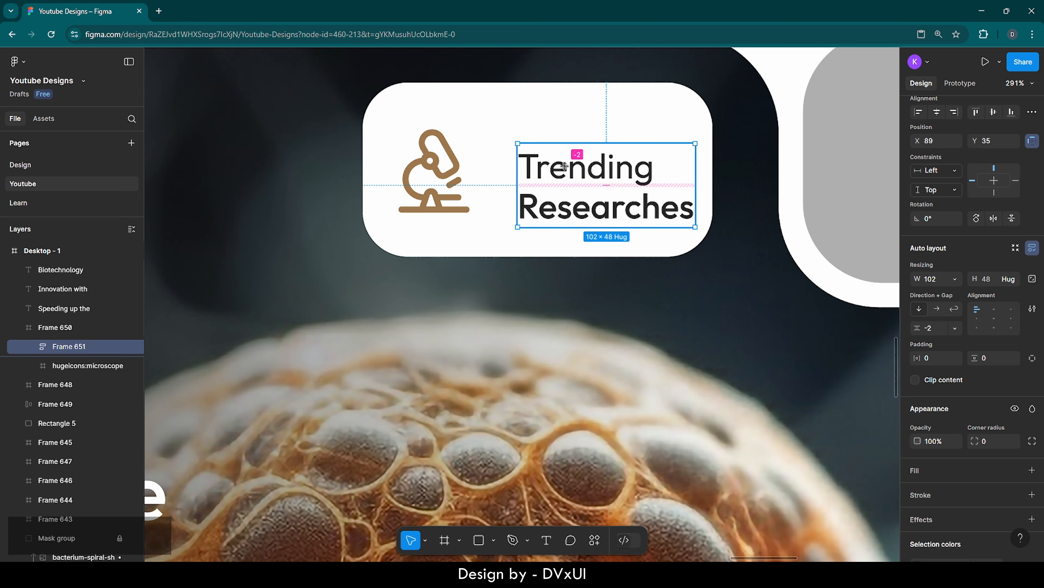
Combine the microscope icon and the text stack in a horizontal auto layout with a gap of 12
left_click(436, 165, "shift")
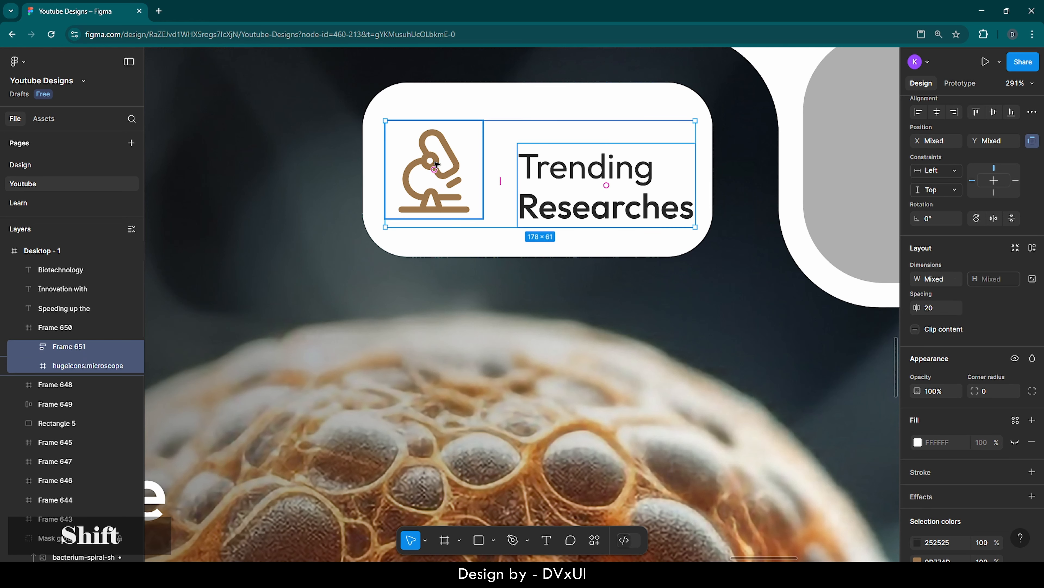
left_click(1031, 248)
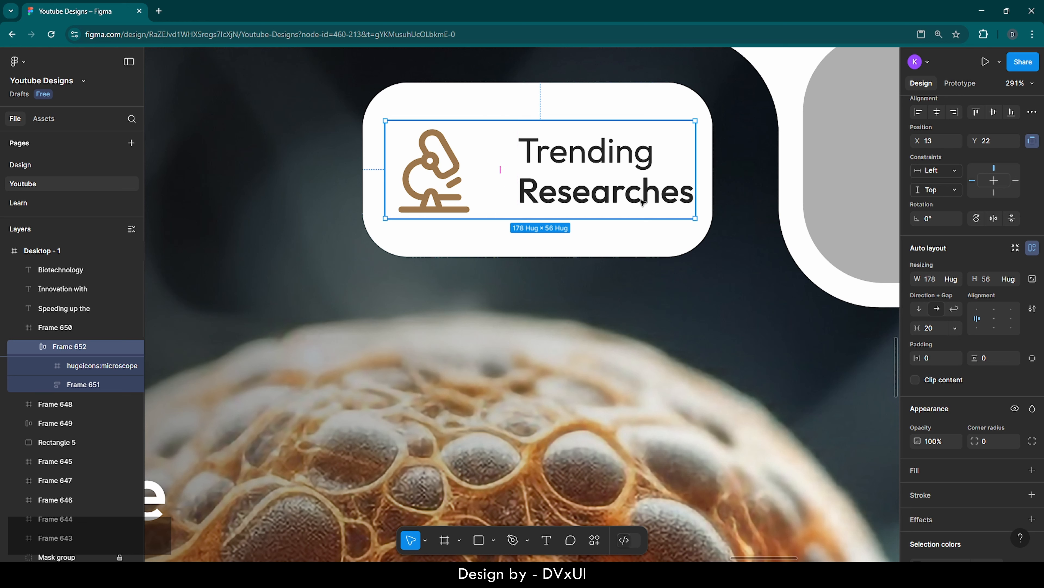
type("12")
key("Return")
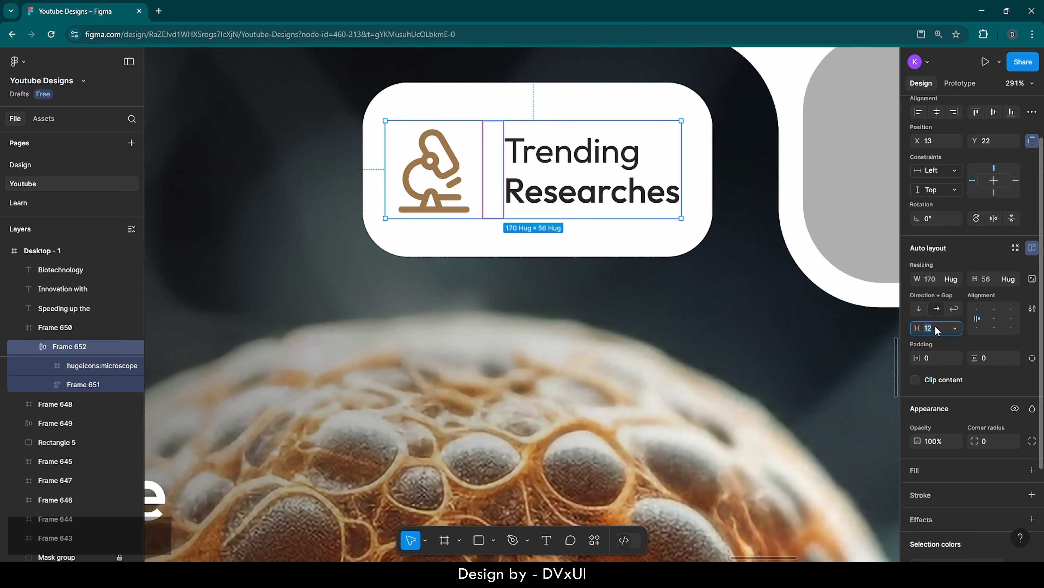
Set the gap between the microscope icon and the "Trending Researches" text stack to 8, with centred content alignment
type("8")
key("Return")
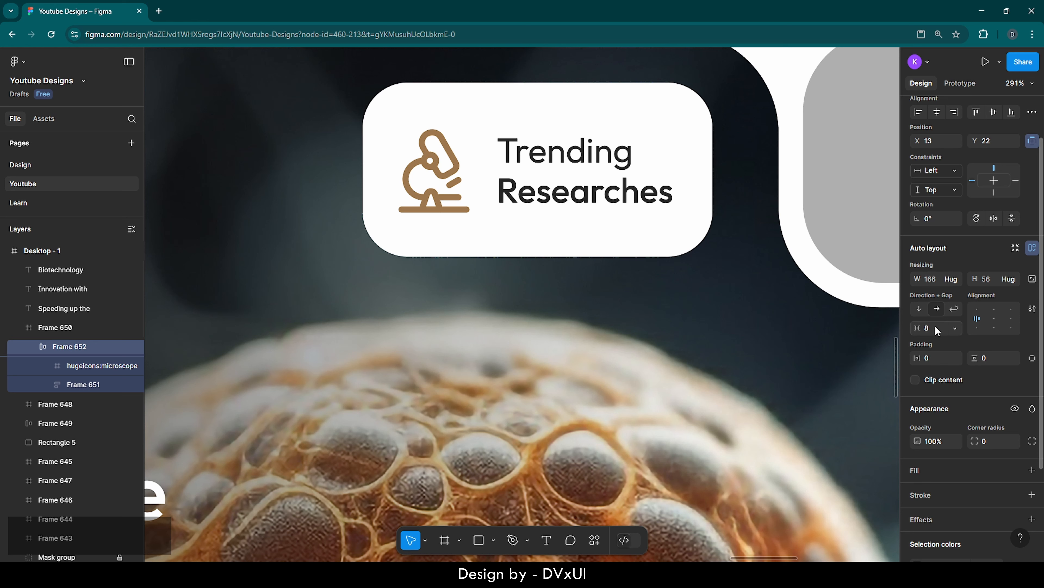
left_click(995, 320)
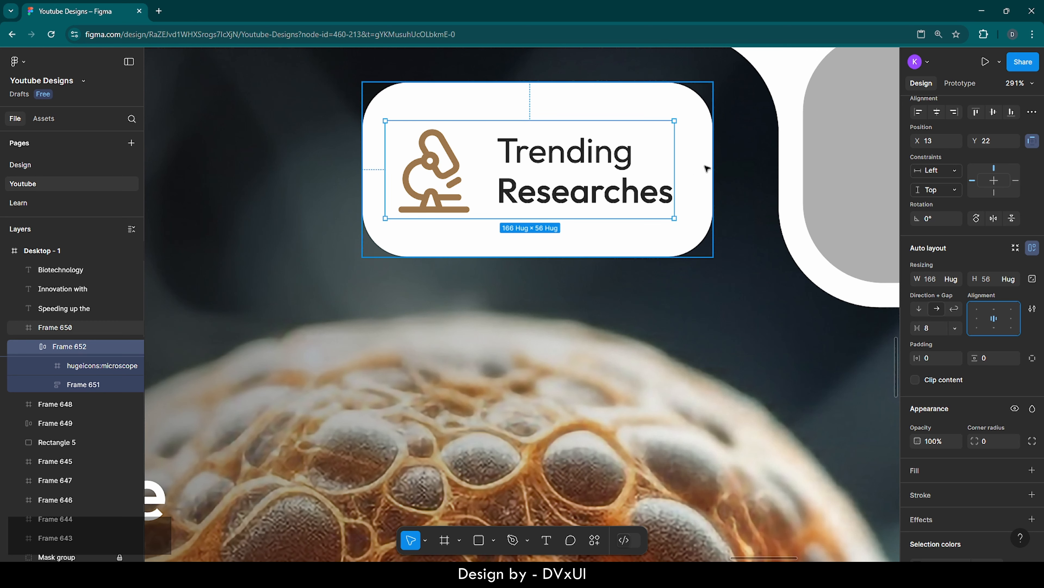
Centre the icon-and-text group horizontally and vertically within its white tile
left_click(938, 112)
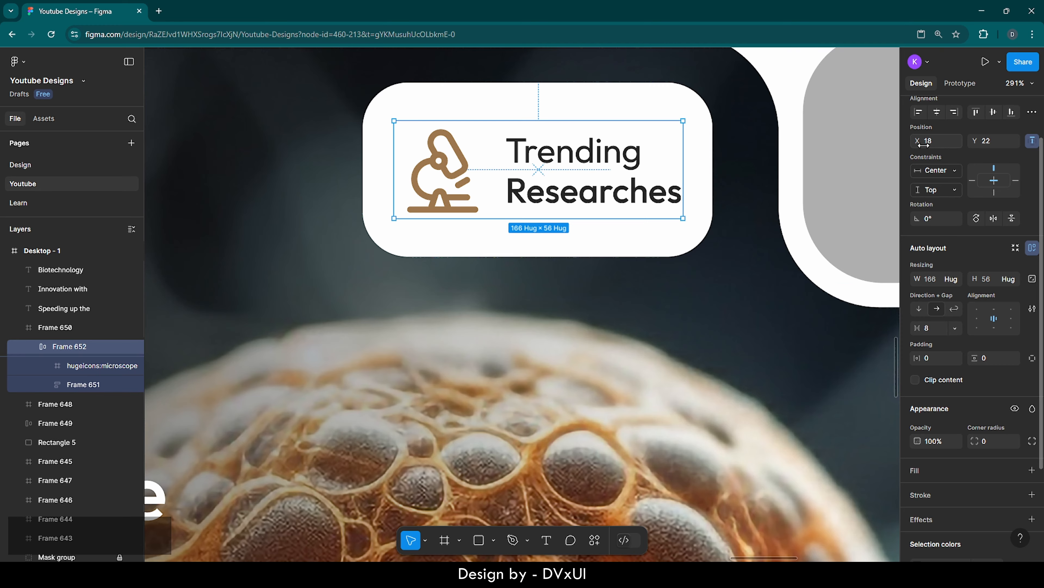
left_click(991, 113)
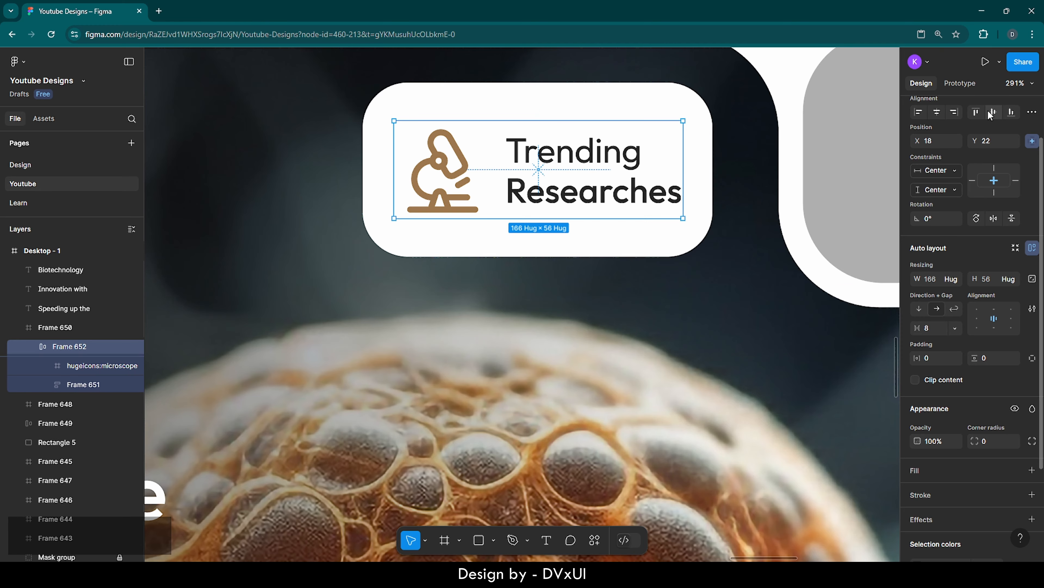
left_click(501, 271)
scroll(500, 271, "down", 2)
scroll(502, 274, "down", 5)
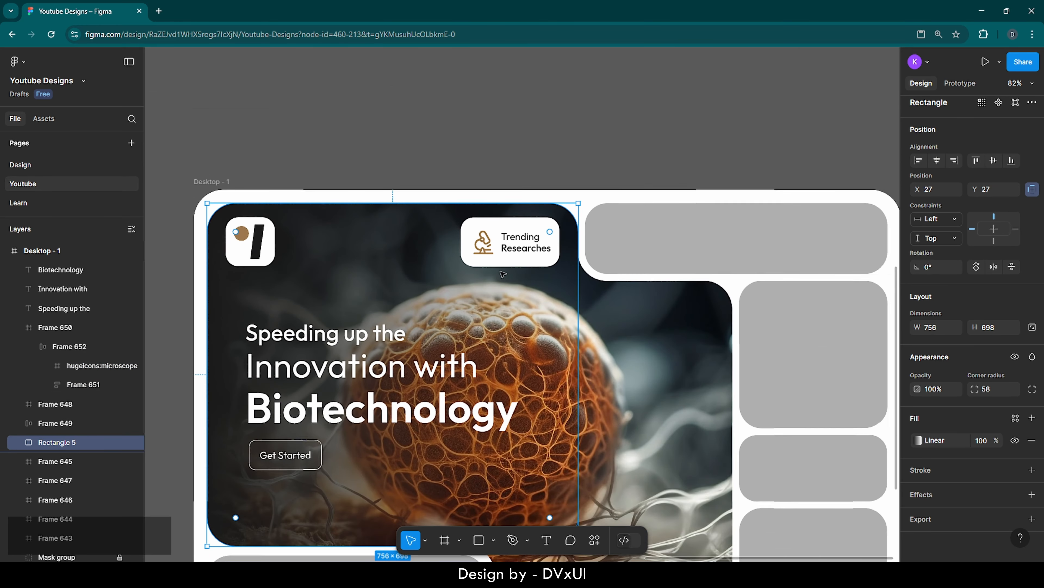
scroll(502, 273, "down", 1)
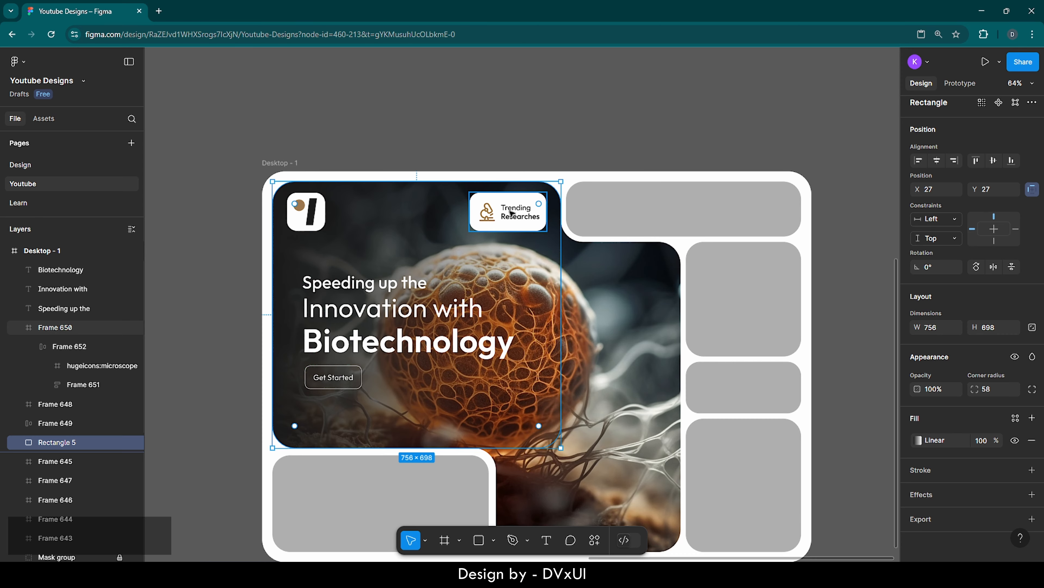
scroll(508, 215, "down", 3)
key("Escape")
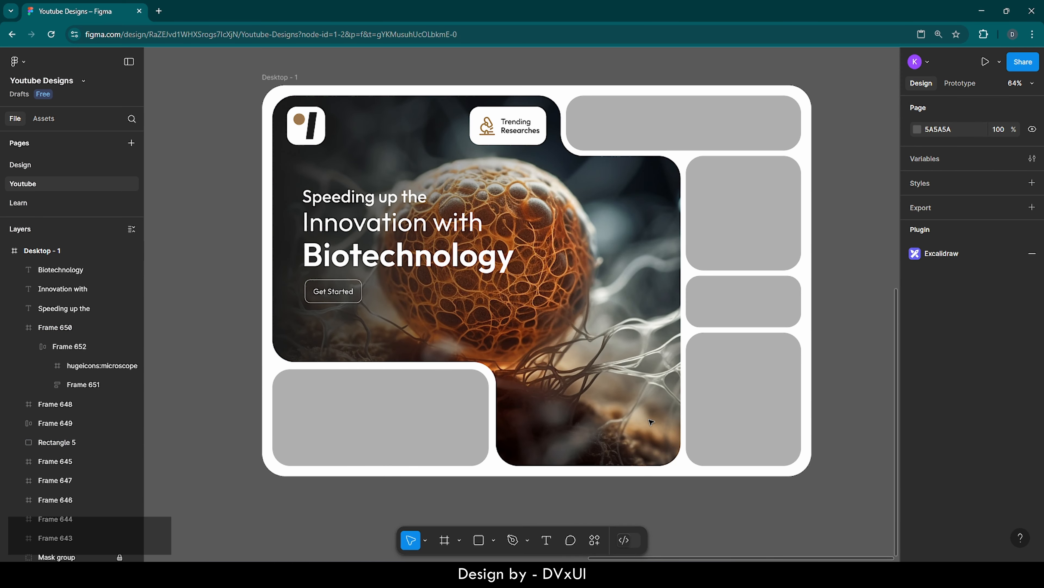
Add the text "Our Researchers" over the dark lower part of the bacterium image
scroll(658, 430, "up", 3)
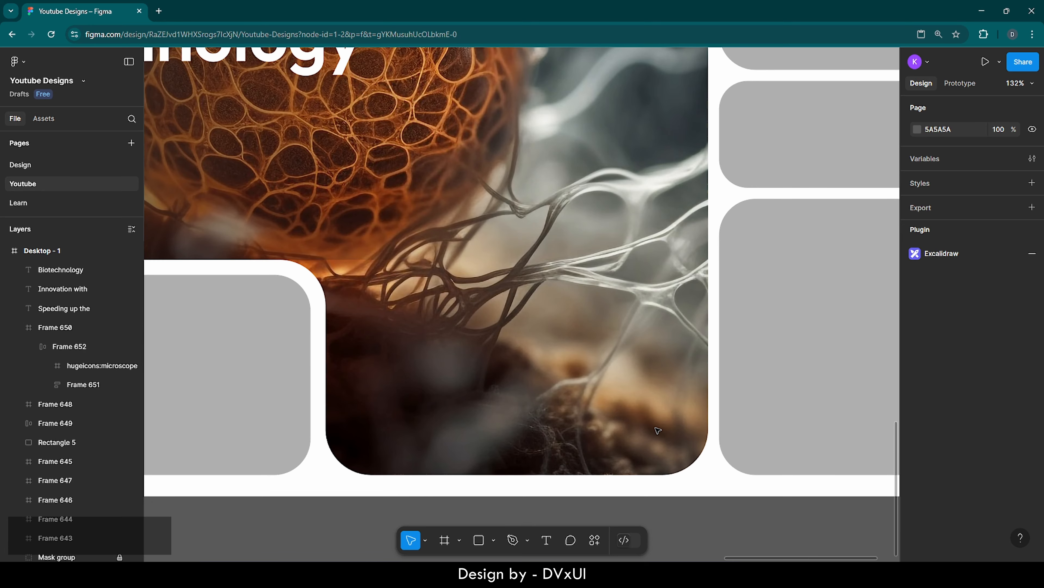
key("t")
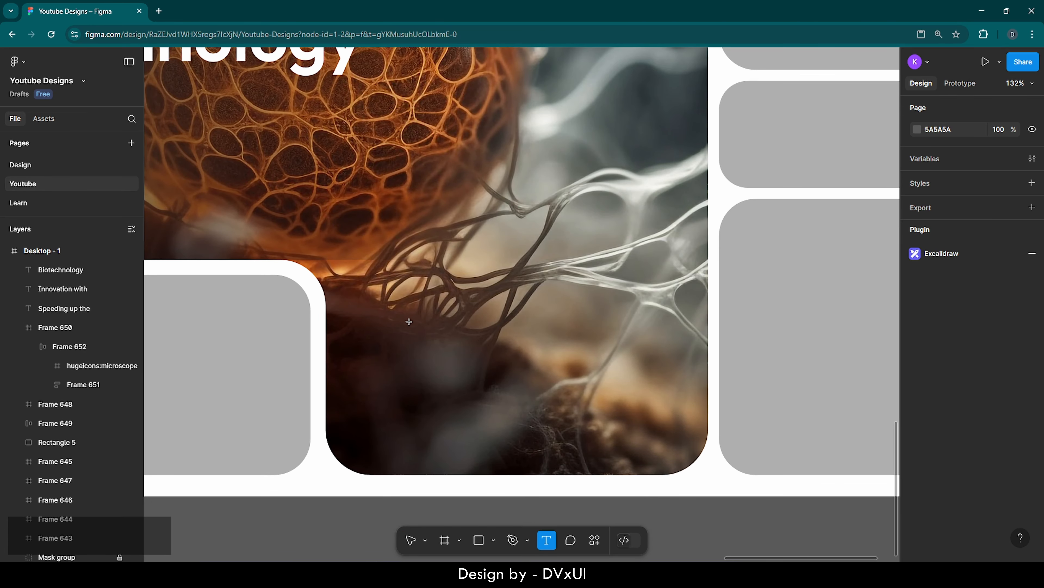
left_click(409, 321)
type("Our ")
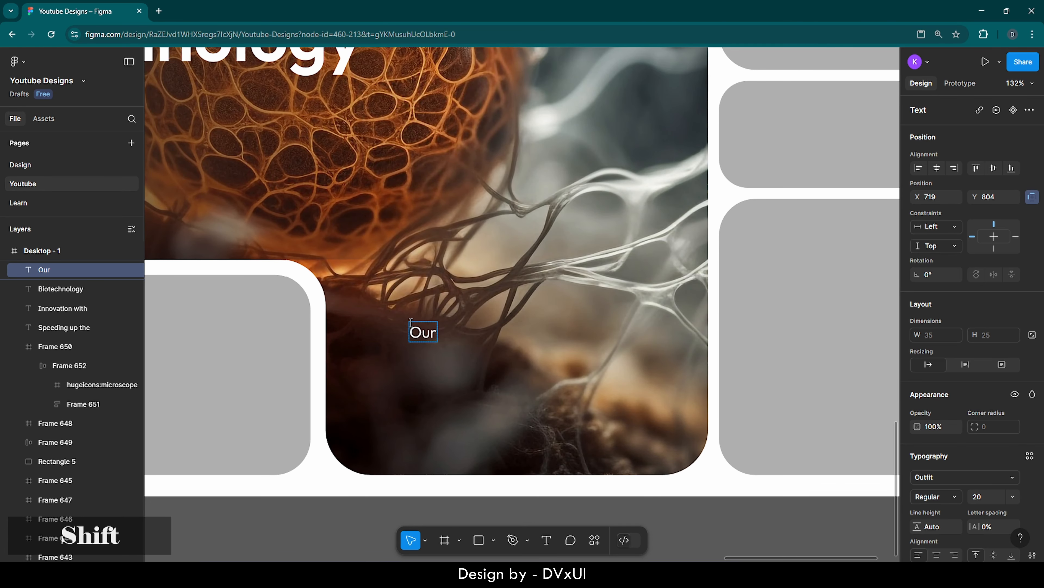
type("Researchers")
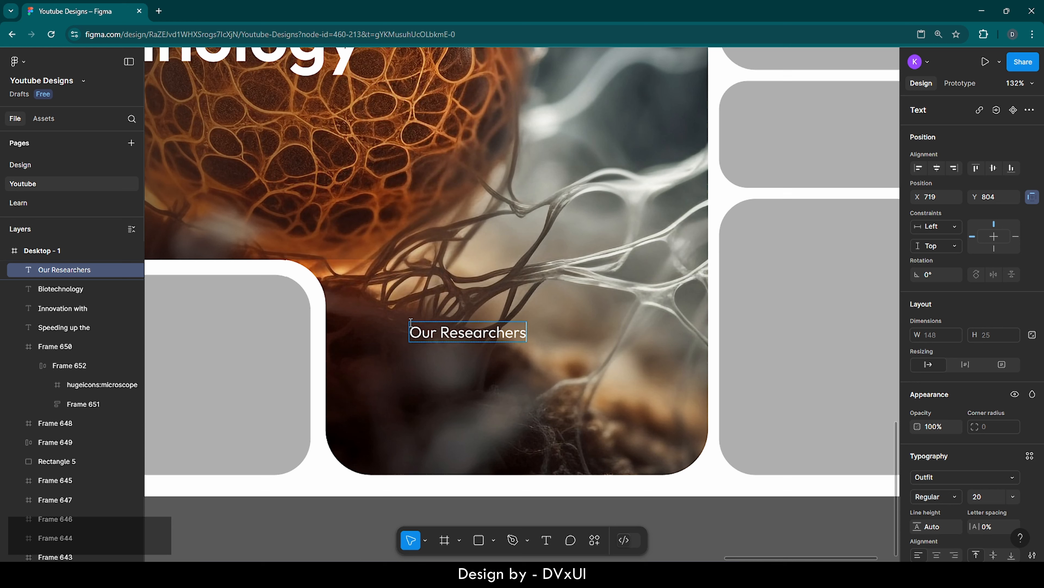
Set the "Our Researchers" text to size 32 with Medium weight
key("ctrl+a")
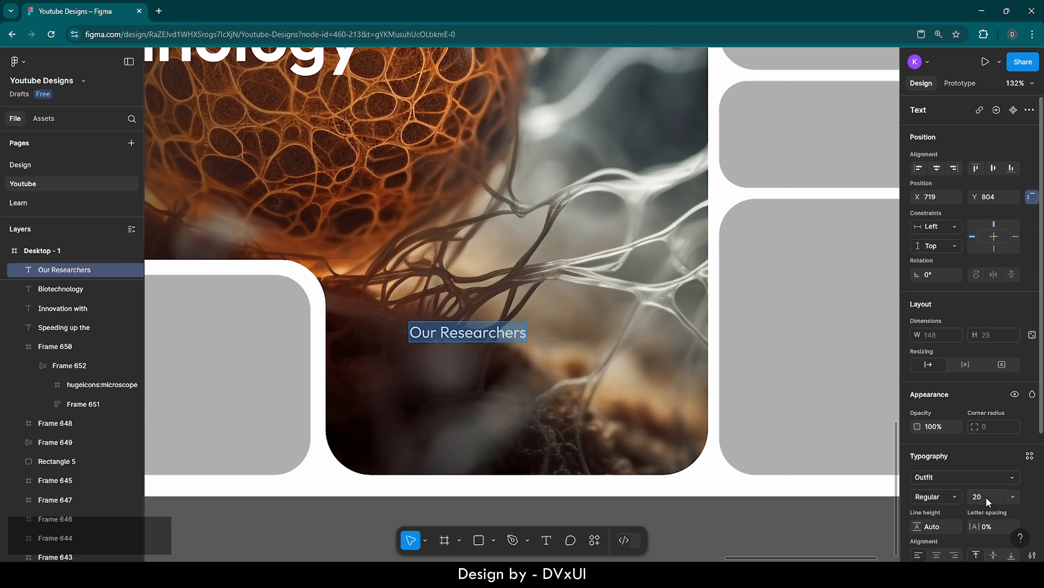
key("BackSpace")
type("32")
key("Return")
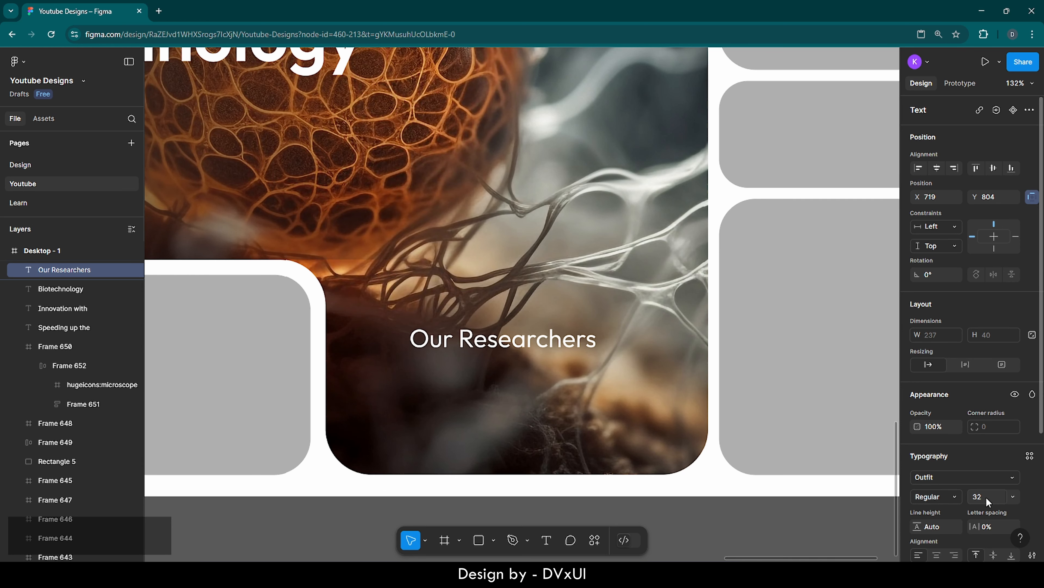
left_click(935, 494)
left_click(939, 442)
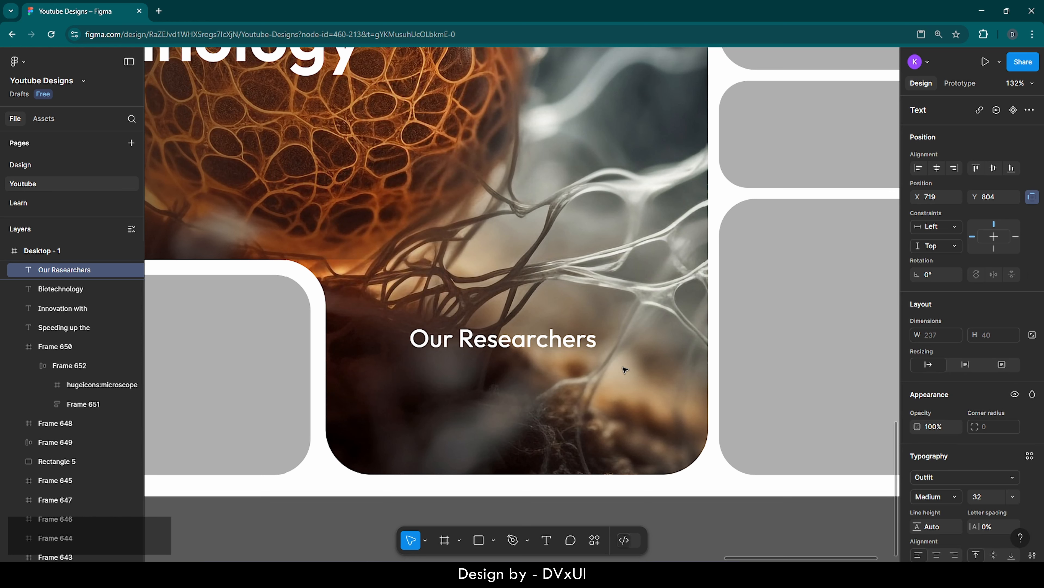
Append a dash so the heading reads "Our Researchers -", and move it left to about X 634
left_click(595, 338)
type("-")
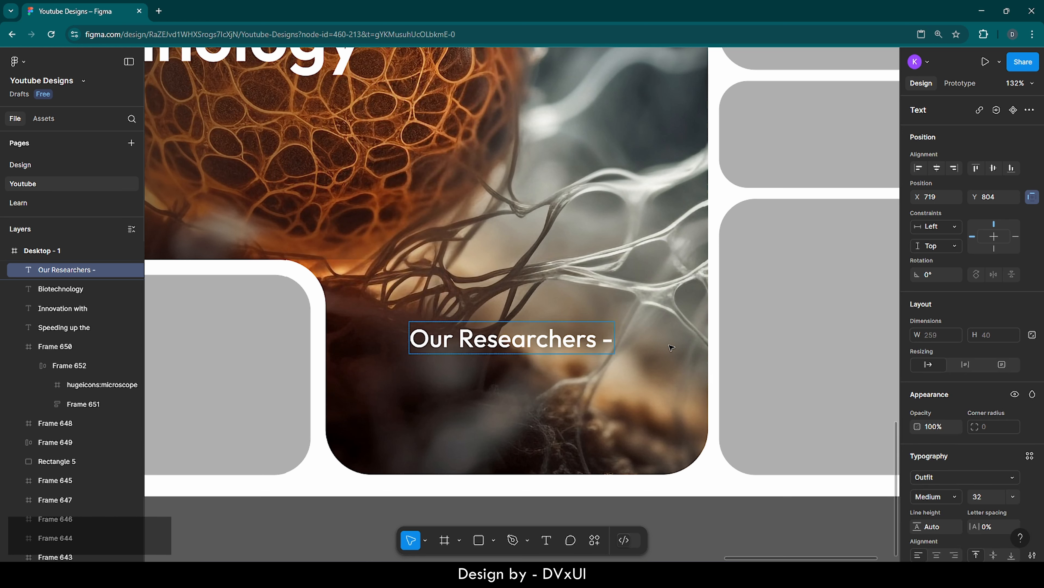
key("Escape")
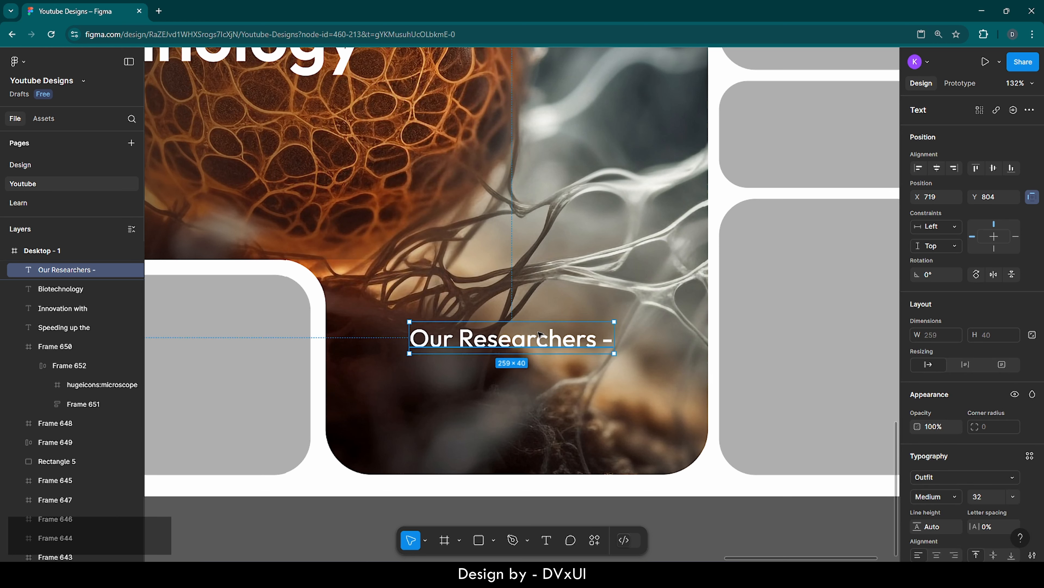
left_click_drag(519, 328, 471, 338)
Duplicate the "Our Researchers -" heading just below itself and change the copy to "Meet the team of brilliant minds..."
key("ctrl+v")
key("Return")
key("BackSpace")
type("Mett")
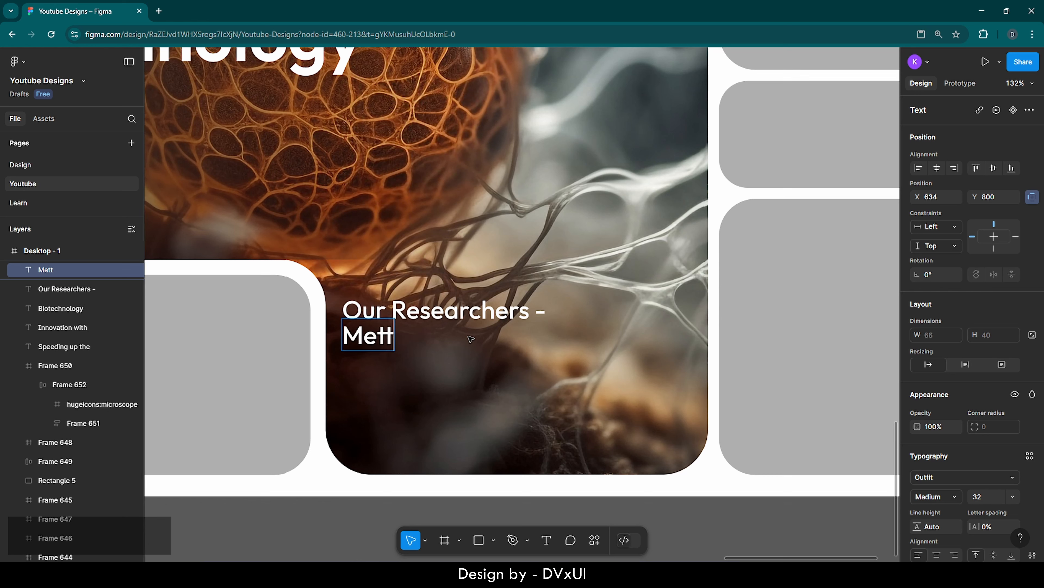
key("BackSpace")
key("BackSpace")
key("BackSpace")
key("BackSpace")
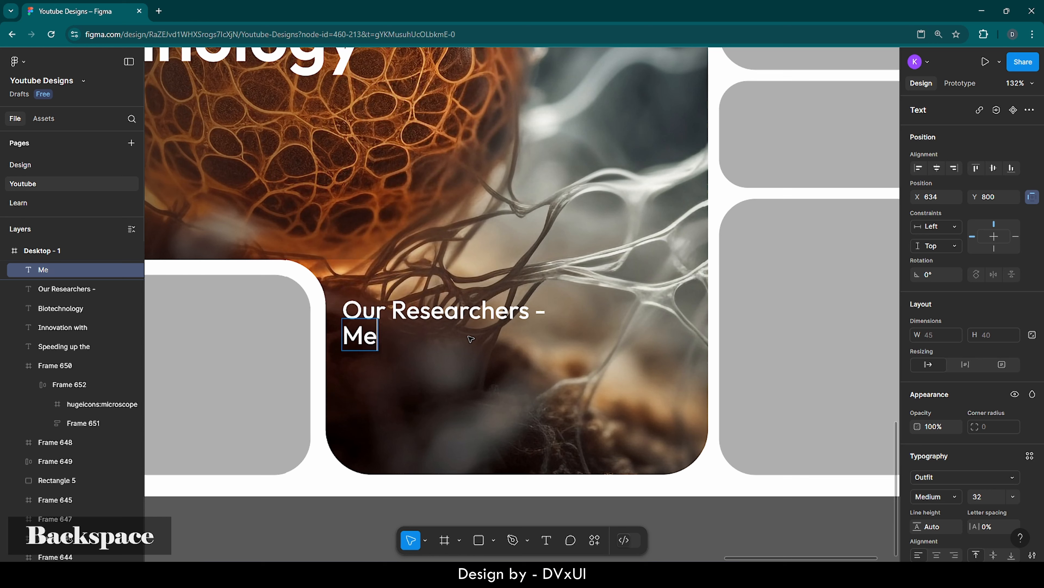
type("Meet")
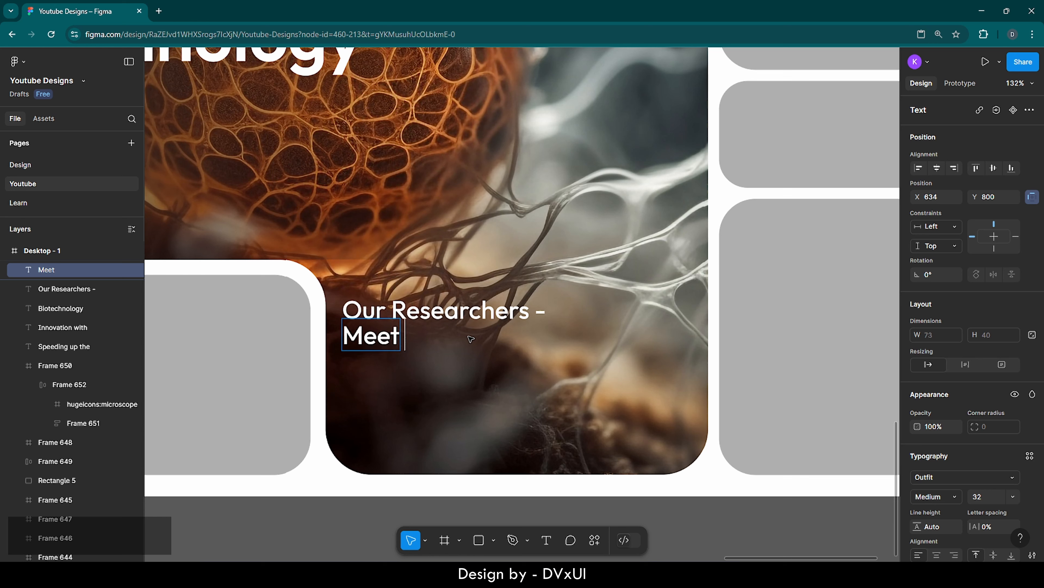
type(" the tea")
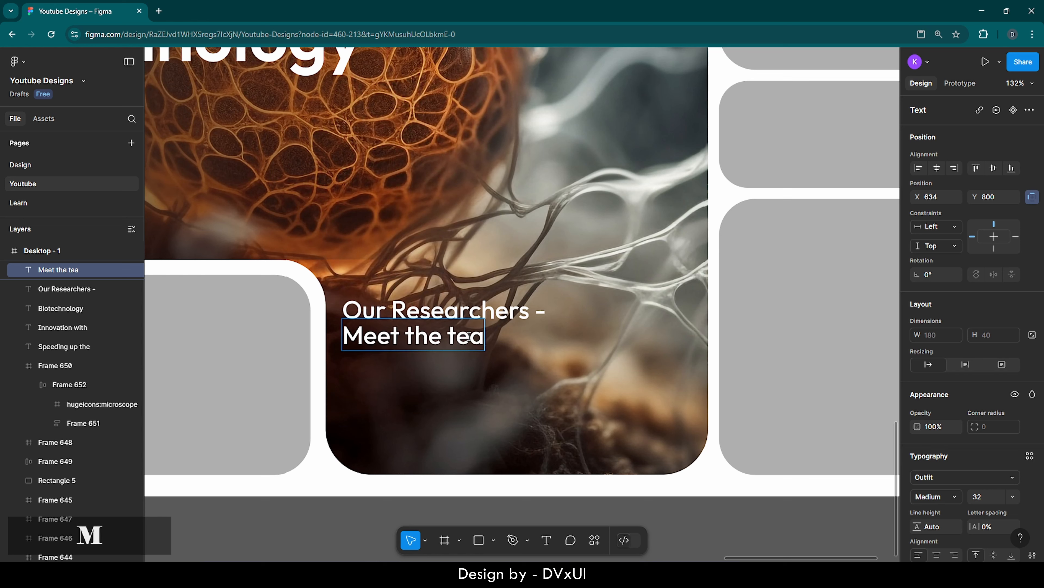
type("m of bri")
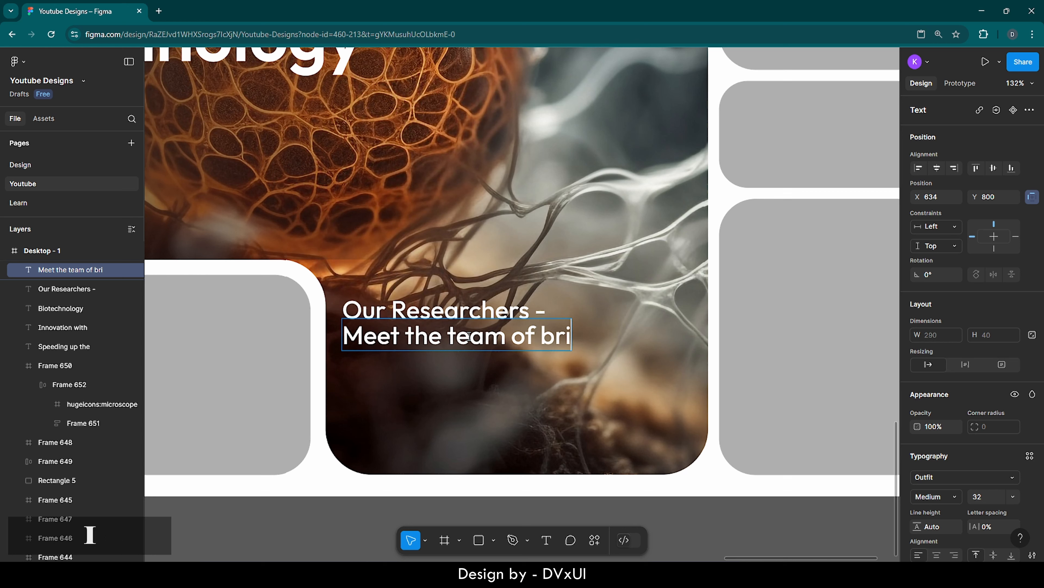
type("lliant minds")
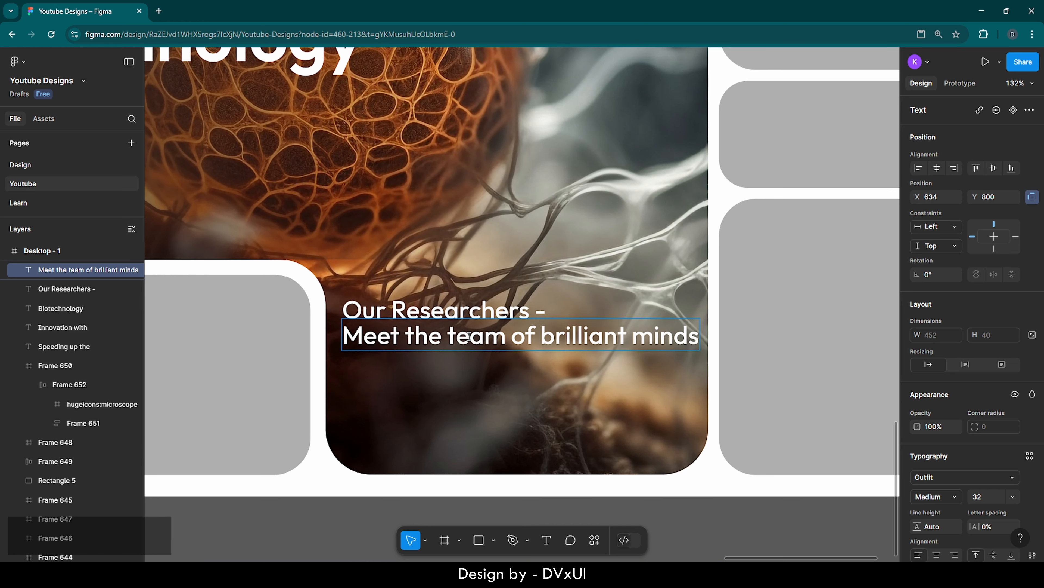
type(".")
Set the "Meet the team of brilliant minds..." text to size 22 with Regular weight
key("ctrl+a")
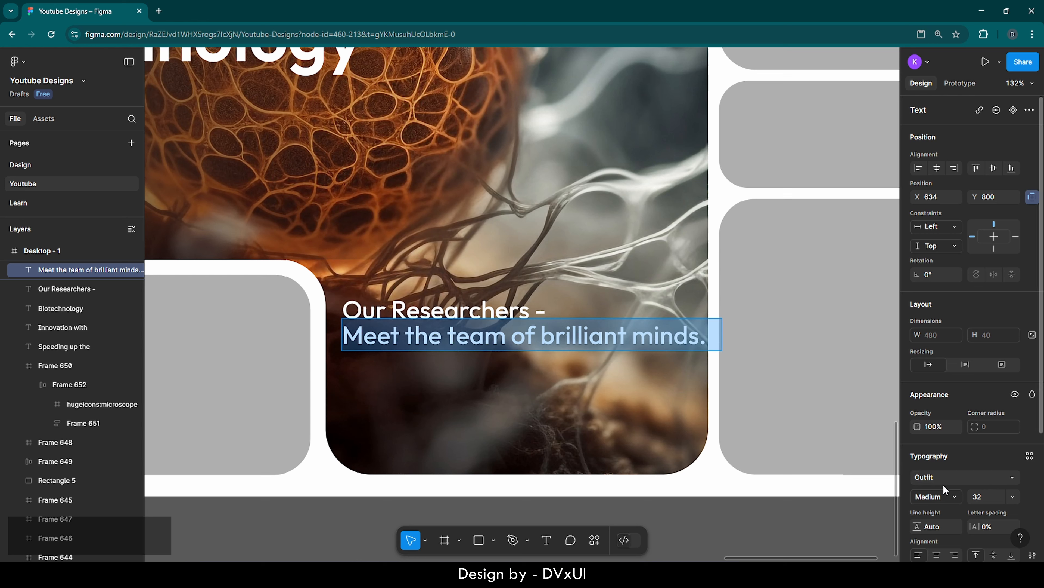
key("BackSpace")
type("22")
key("Return")
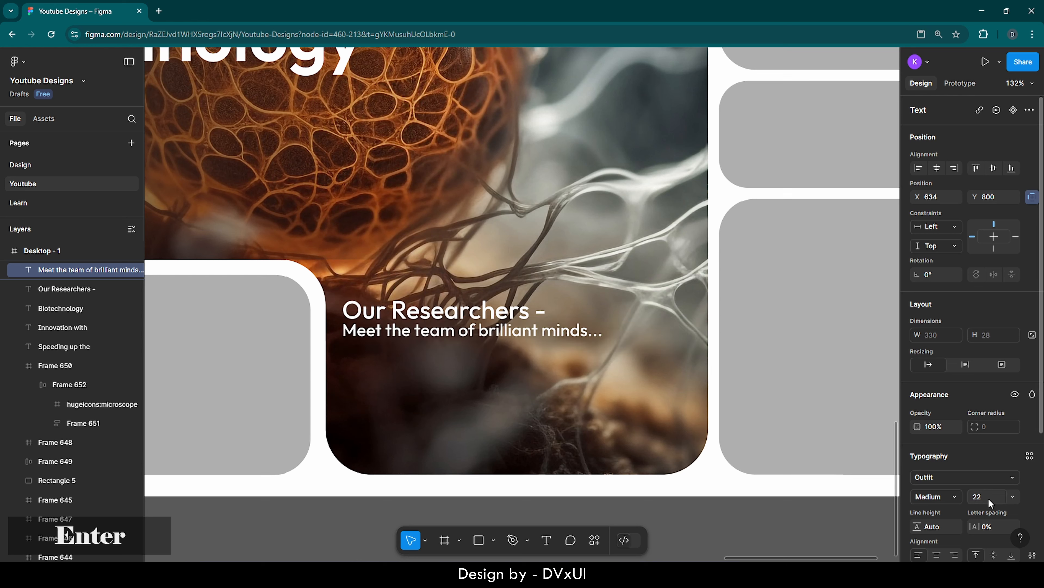
left_click(945, 495)
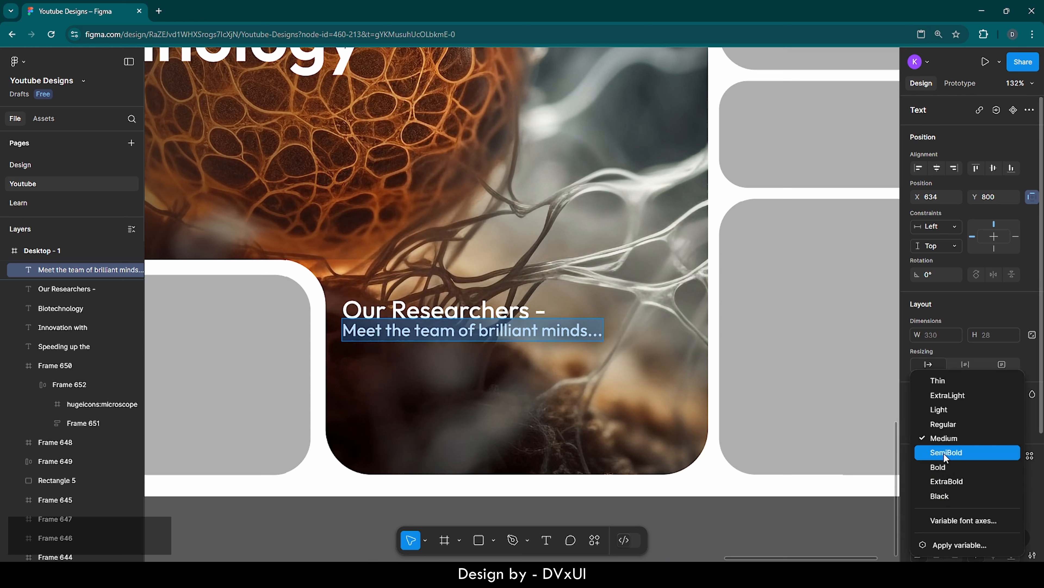
left_click(942, 425)
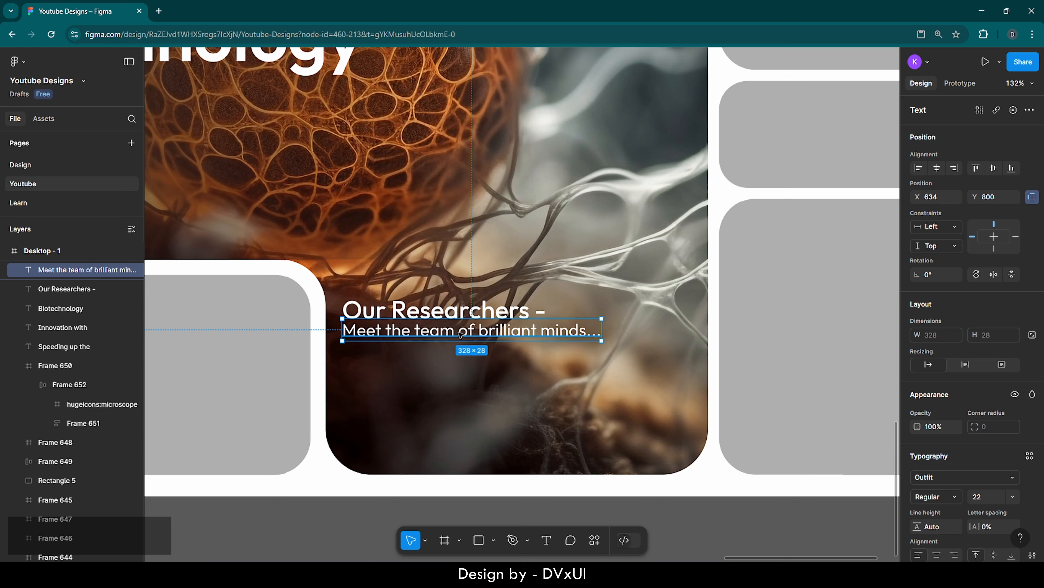
Move the "Meet the team of brilliant minds..." line down 12 px to Y 812
key("shift+Down")
key("Down")
key("Down")
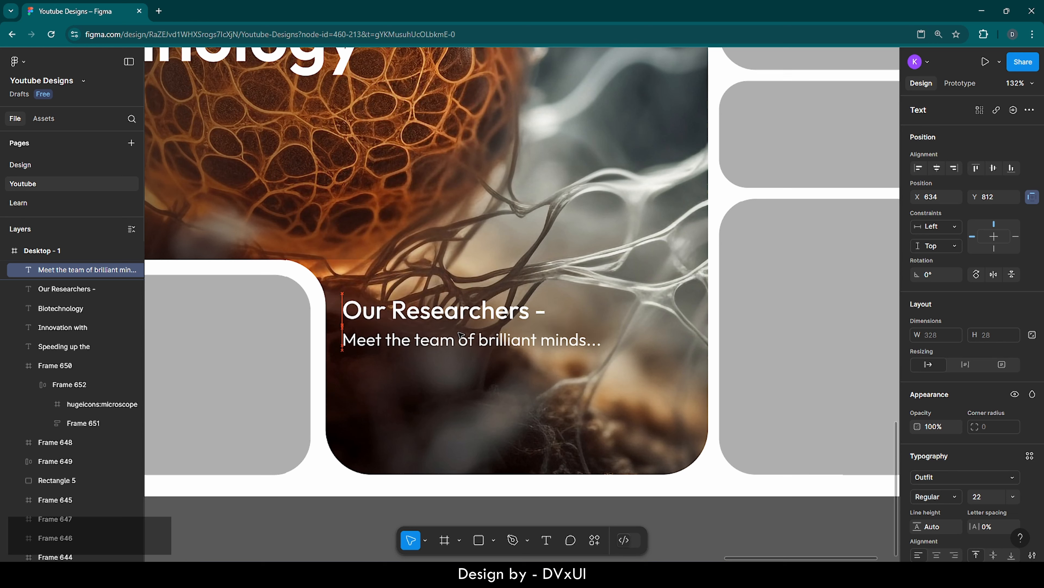
Shift both researcher text lines right to X 640 and nudge the "Meet the team" line up by 1 px
left_click(408, 316, "shift")
key("Right")
key("Right")
key("Right")
key("Right")
key("Right")
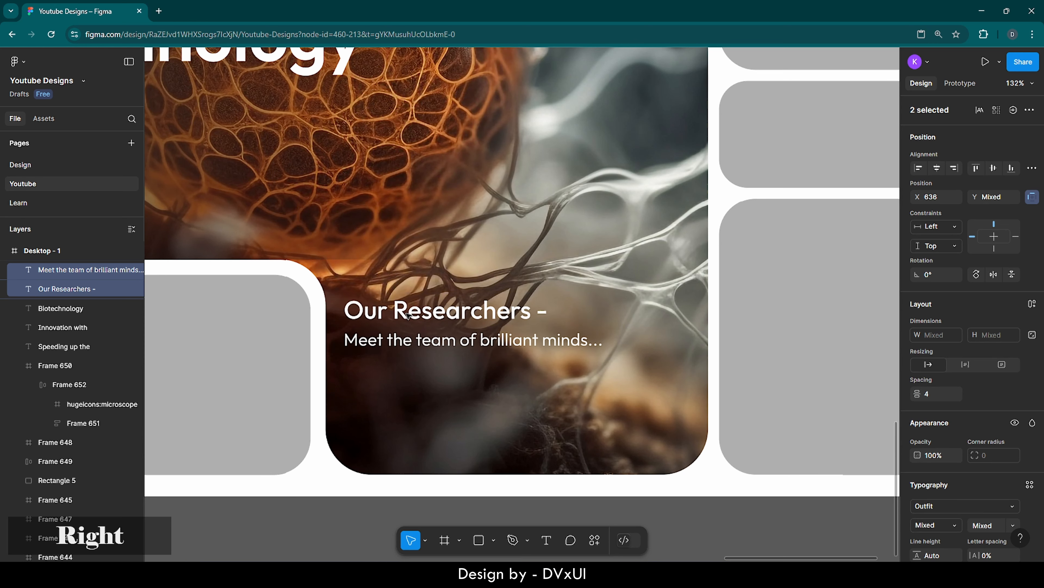
key("Right")
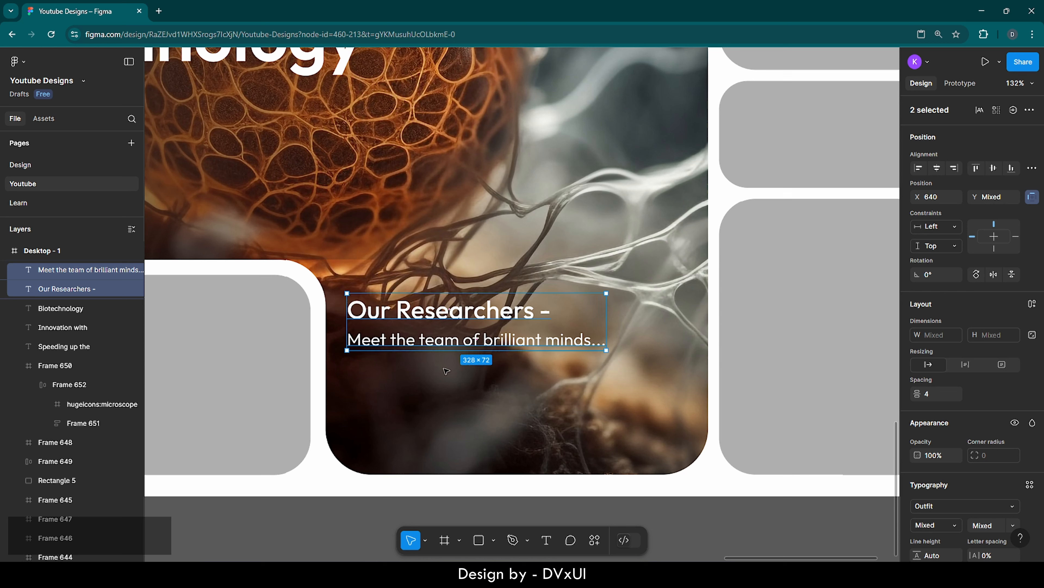
left_click(447, 370)
left_click(442, 347)
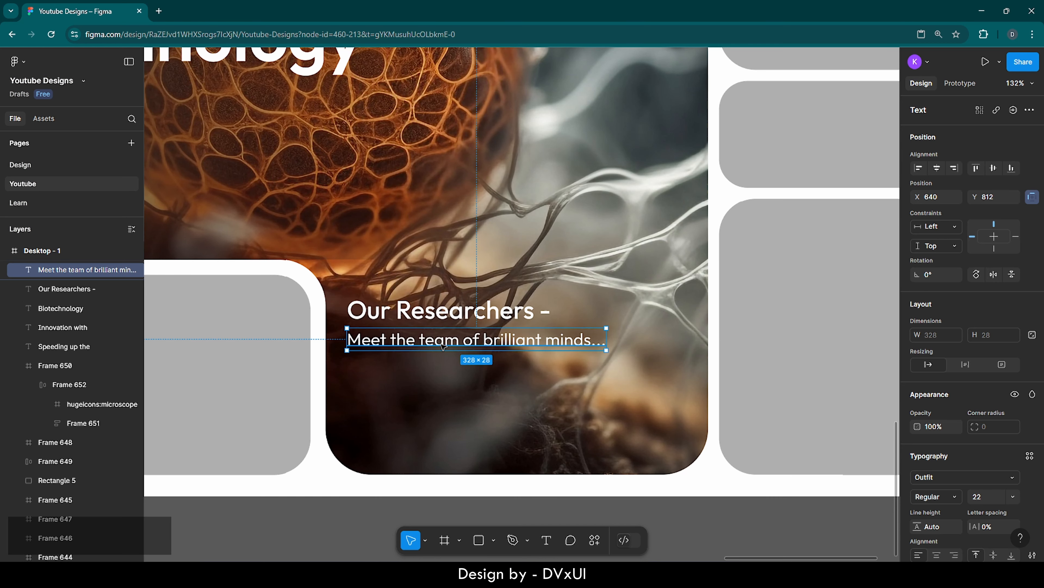
key("Up")
left_click(468, 408)
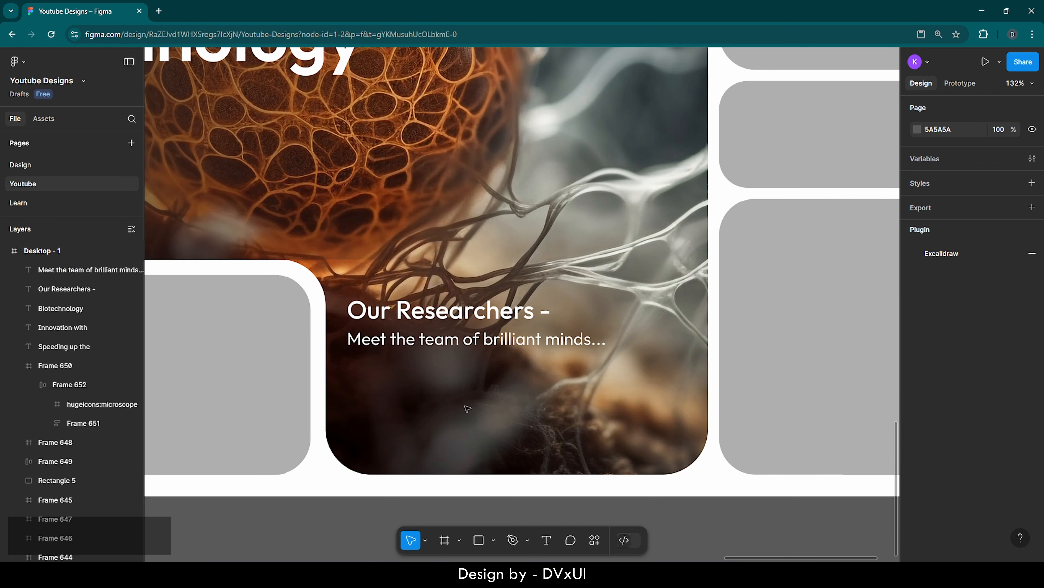
Draw a frame of about 423 × 114 beneath the two researcher text lines, inside the lower part of the image
key("f")
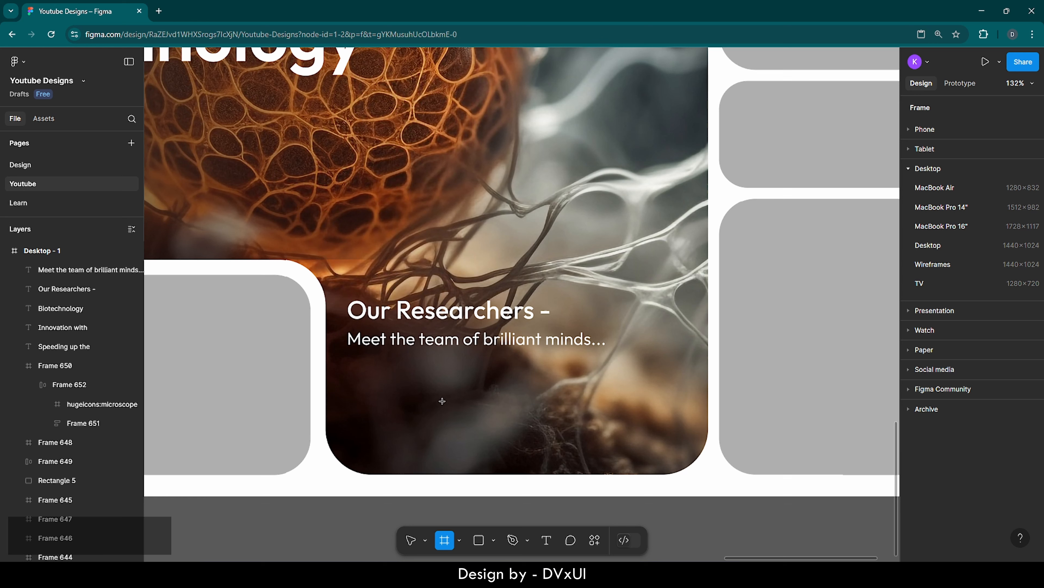
left_click_drag(351, 375, 684, 445)
left_click_drag(581, 447, 582, 449)
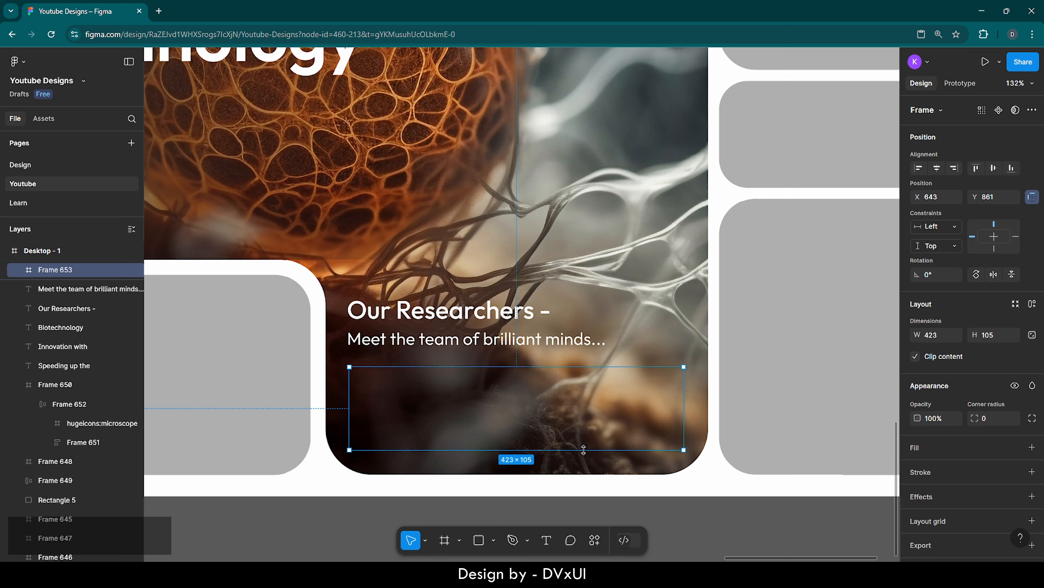
left_click_drag(536, 362, 537, 360)
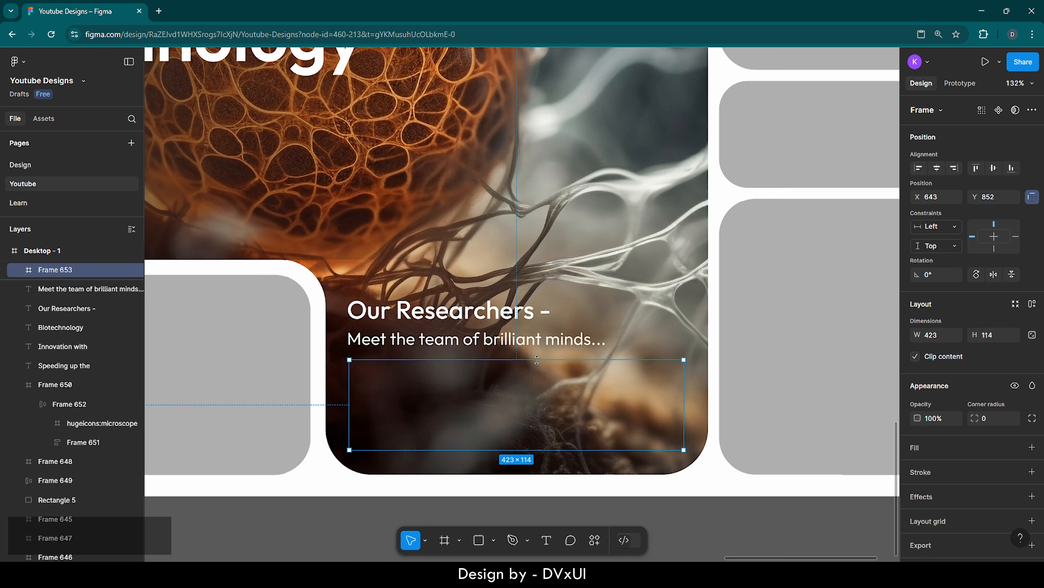
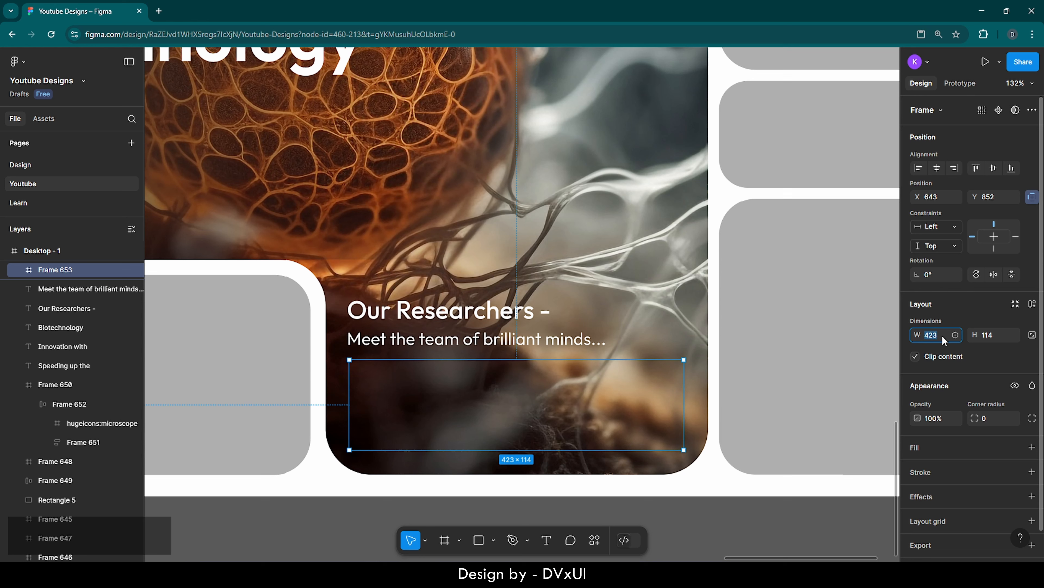
Set the size of the new frame beneath the researcher text to 448 wide and 134 high
key("BackSpace")
type("448")
key("Return")
left_click(991, 333)
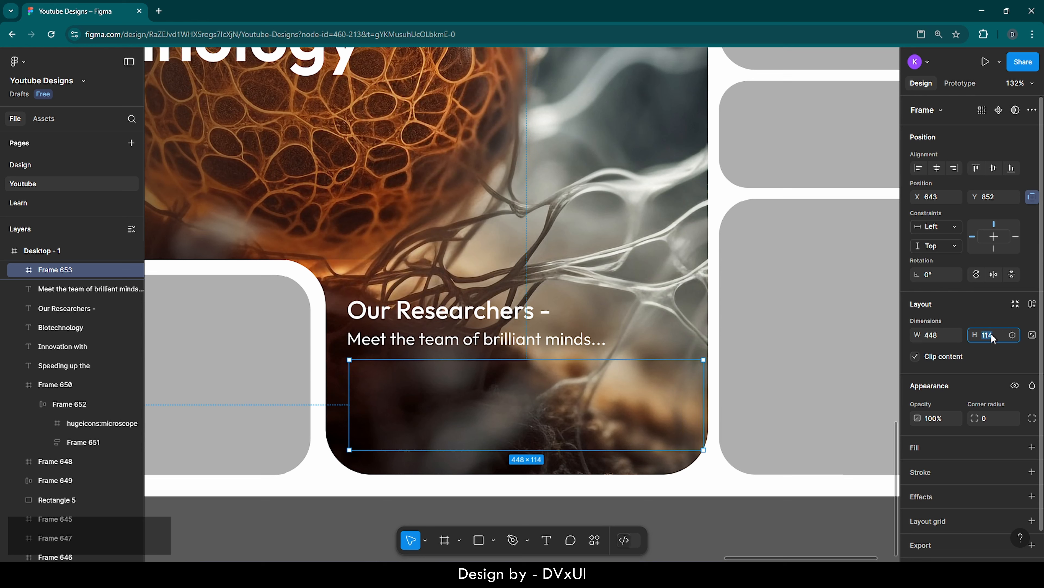
key("BackSpace")
type("134")
key("Return")
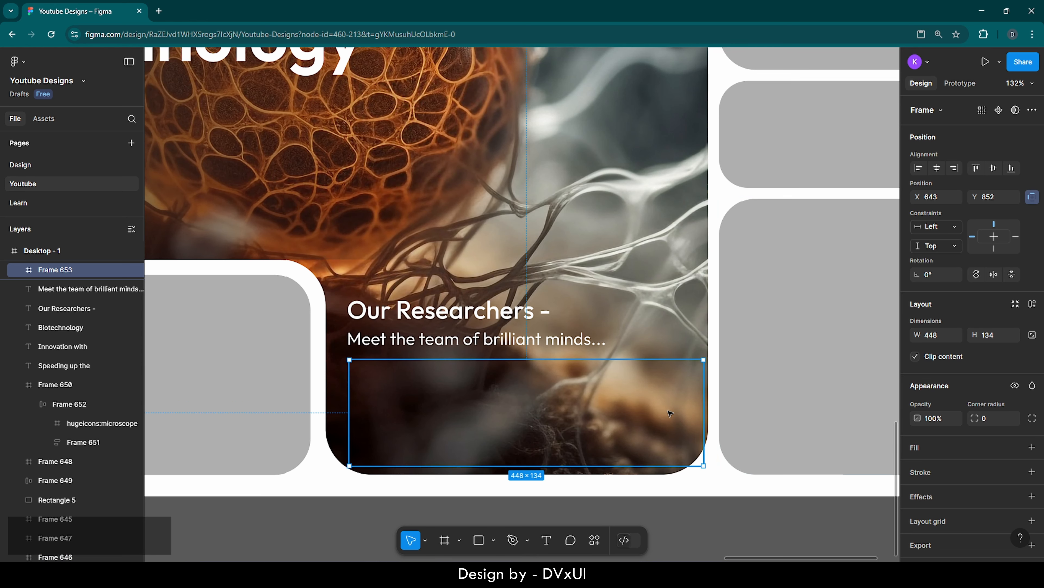
Add a white FFFFFF fill to the frame beneath the researcher text and resize the frame to about 423 × 127
left_click(921, 448)
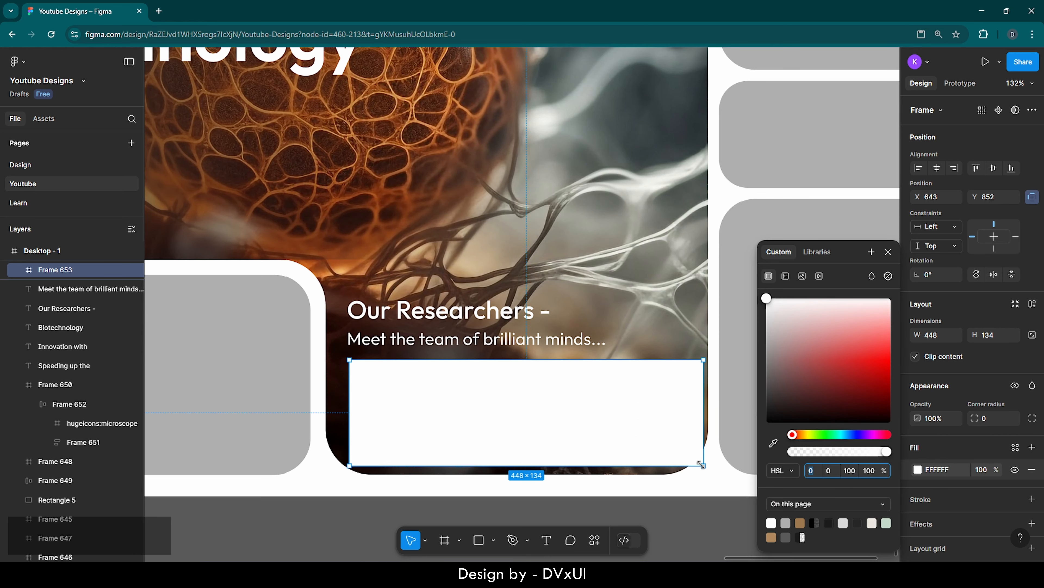
left_click_drag(704, 465, 684, 459)
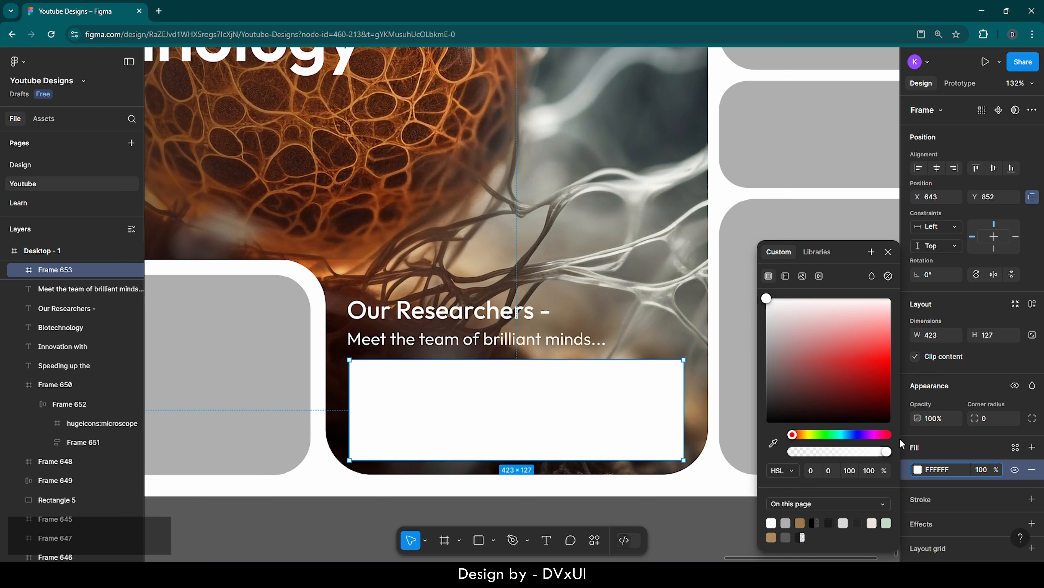
Round the white frame's corners with a corner radius of 28
left_click(989, 419)
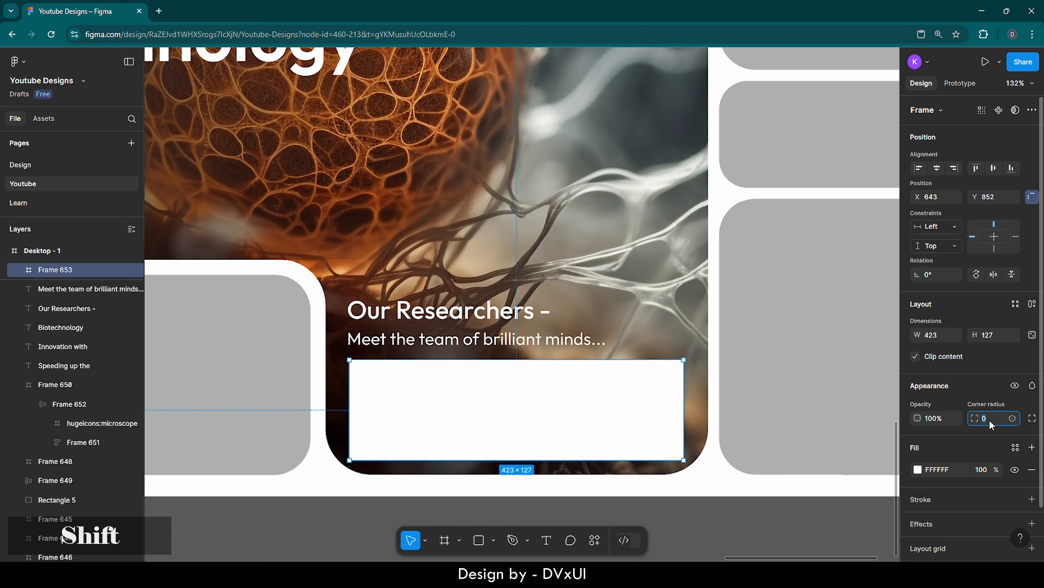
key("shift+Up")
key("shift+Up")
key("shift+Up")
key("shift+Up")
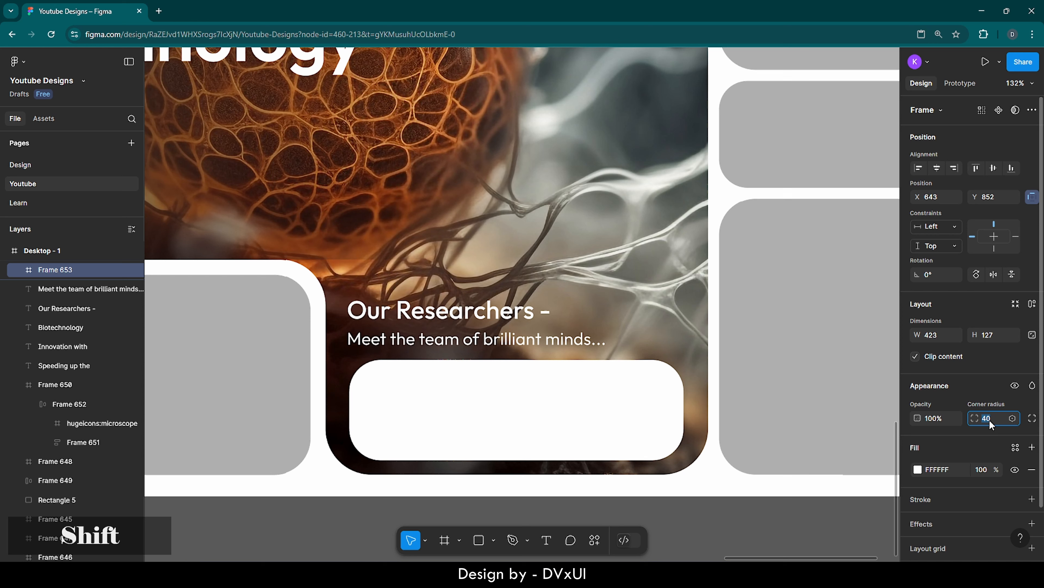
key("Up")
key("Up")
key("Up")
key("Up")
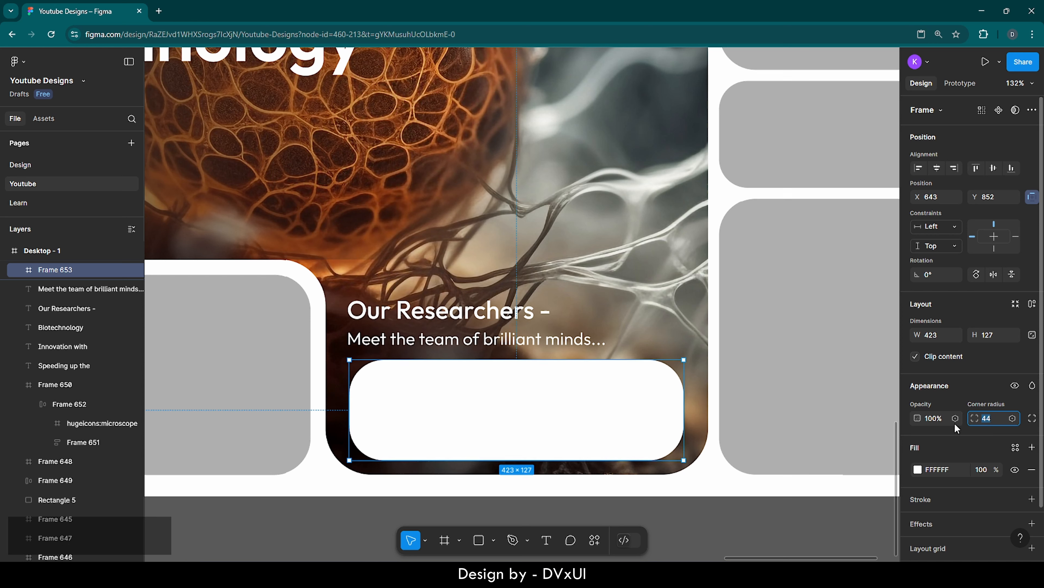
key("shift+Down")
key("shift+Down")
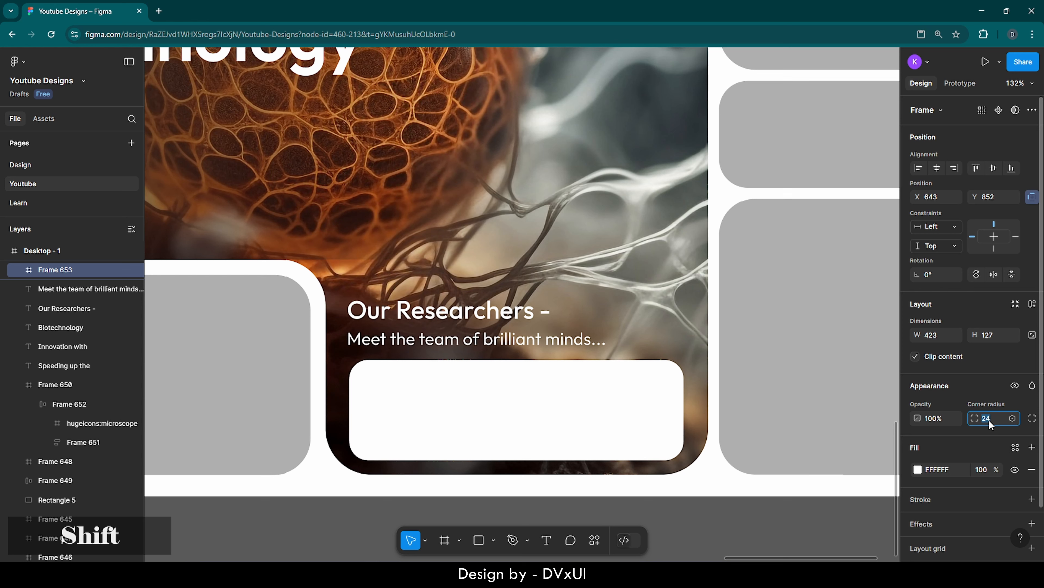
key("Up")
key("Up")
key("Up")
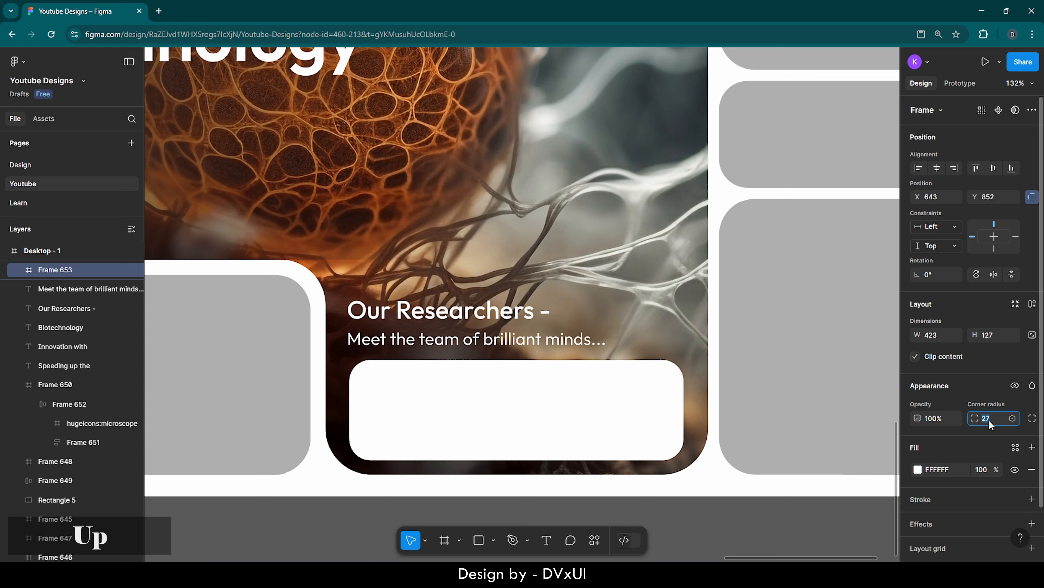
key("Up")
Move the white frame together with both researcher text lines up by 10 px
left_click(429, 345, "shift")
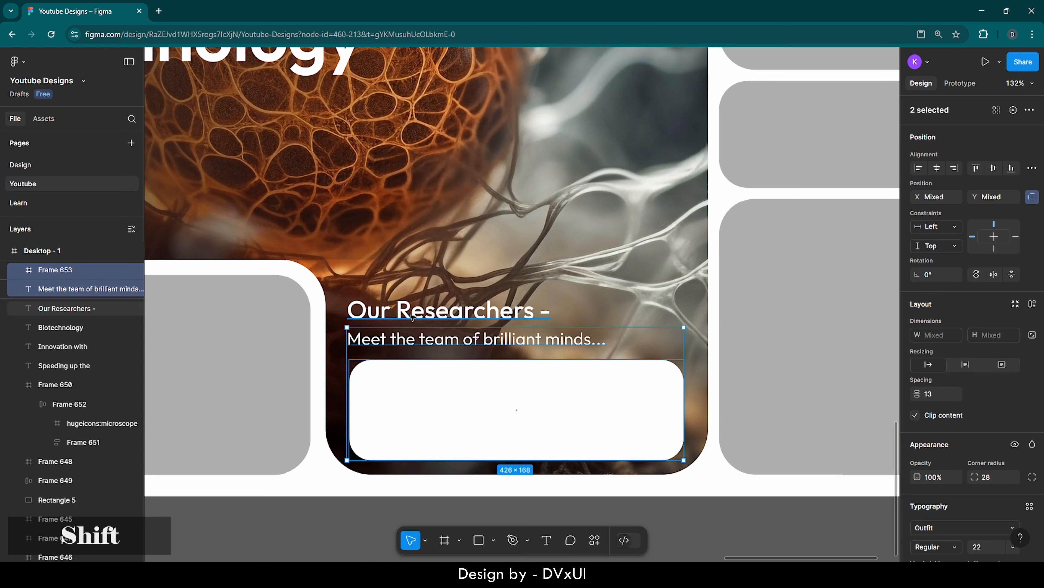
left_click(412, 317, "shift")
key("shift+Up")
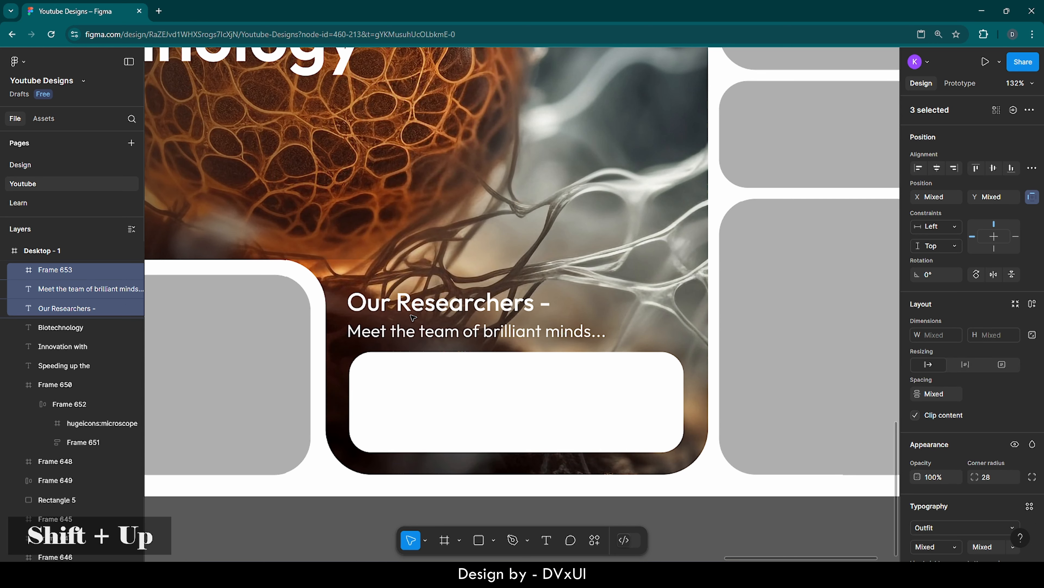
Align the white rounded frame's left edge with the two researcher text lines and shift all three objects to X 643
left_click(439, 400)
key("Left")
key("Left")
key("Left")
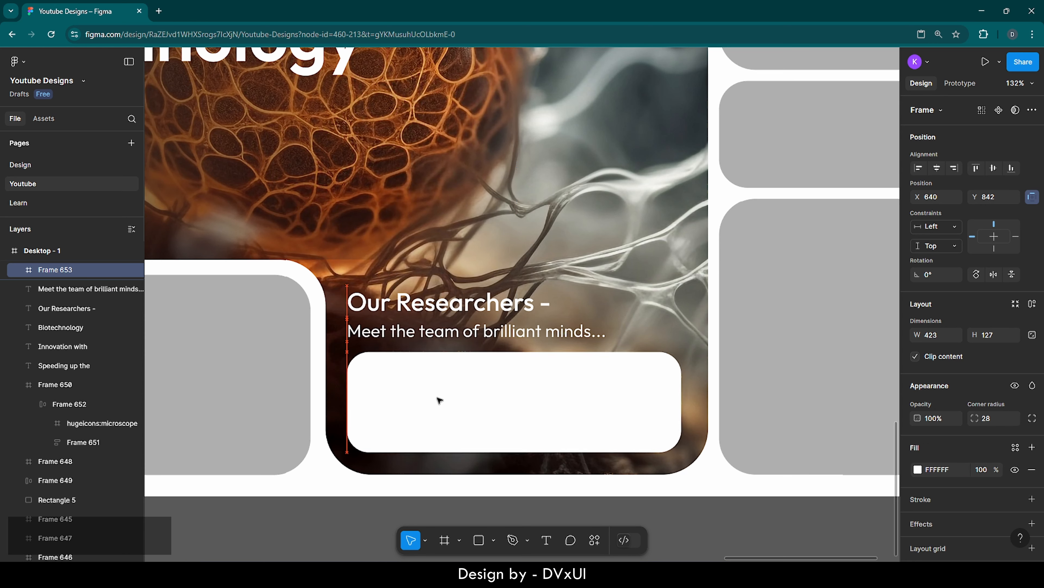
left_click(408, 335, "shift")
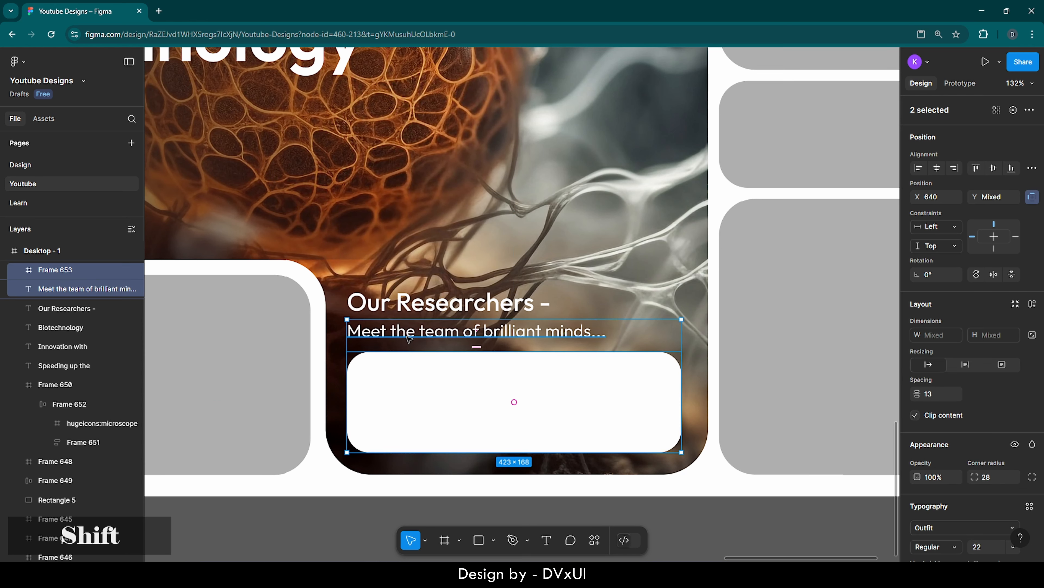
left_click(405, 305, "shift")
key("Right")
key("Right")
key("Right")
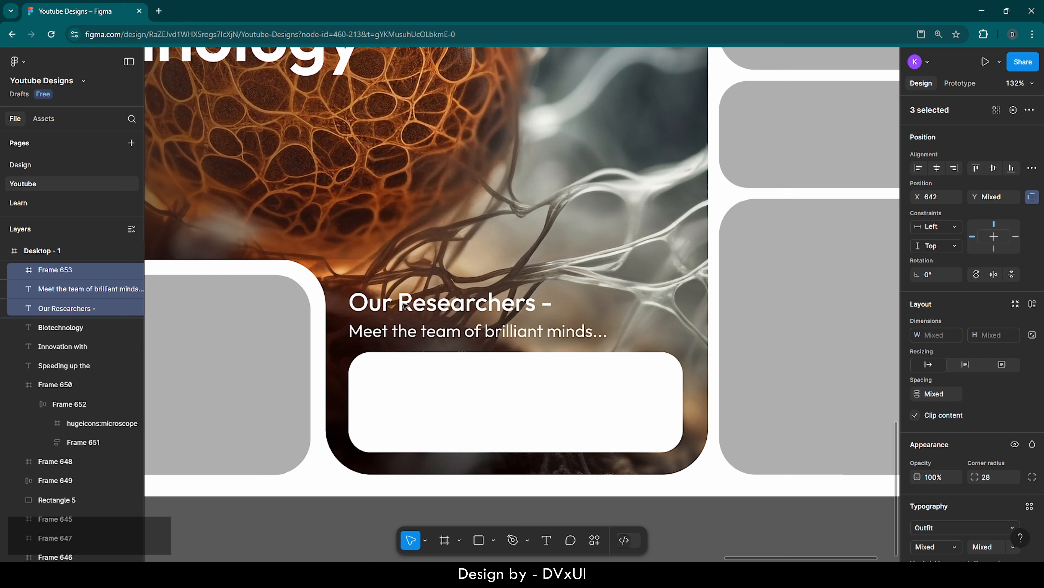
Set the fill opacity of the white rounded frame under the researcher text to 10%
left_click(567, 438)
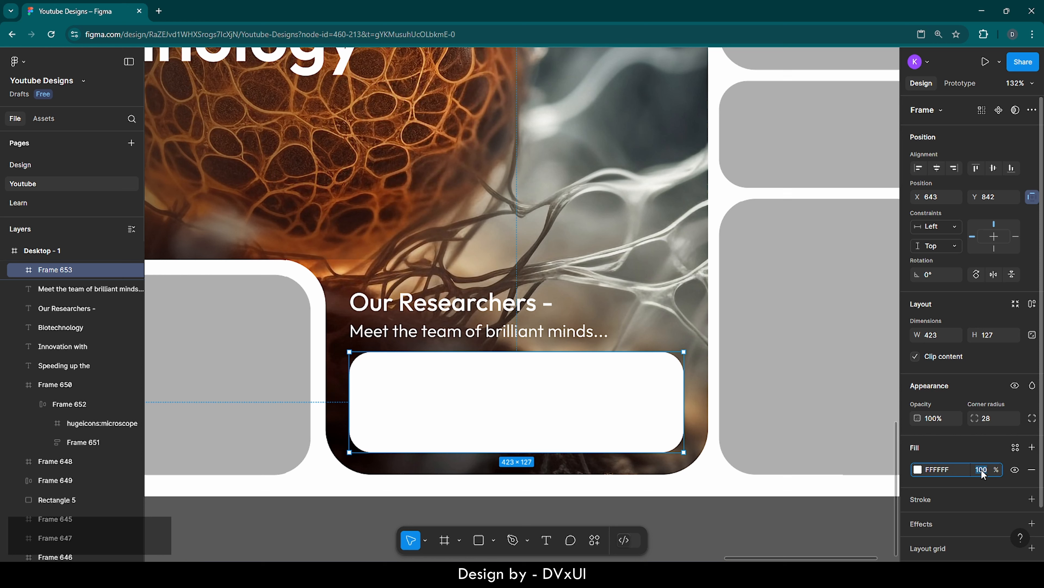
type("10")
key("Return")
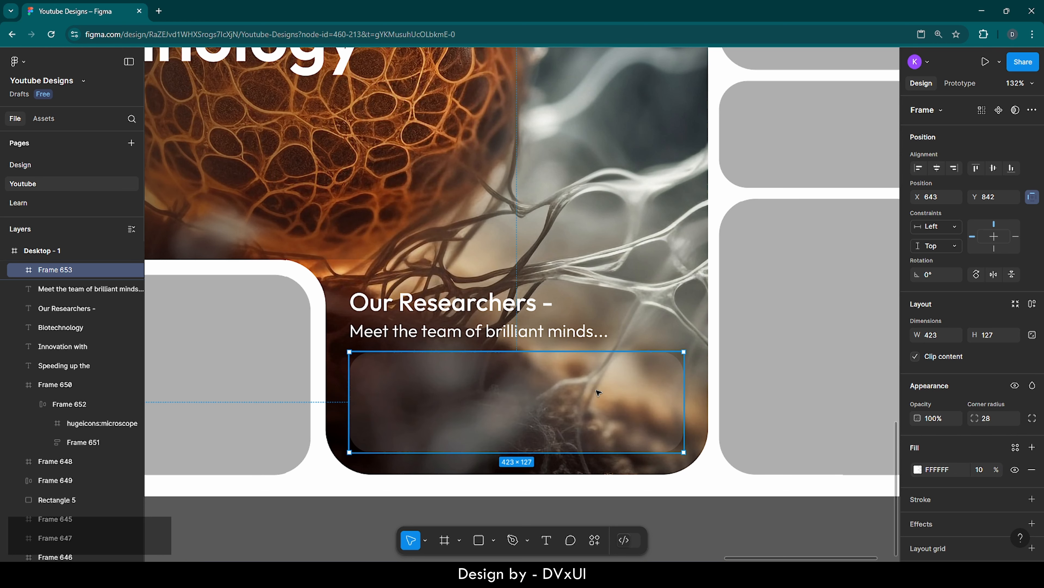
Add a stroke to the rounded frame, coloured FFFFFF at 30% opacity
left_click(926, 498)
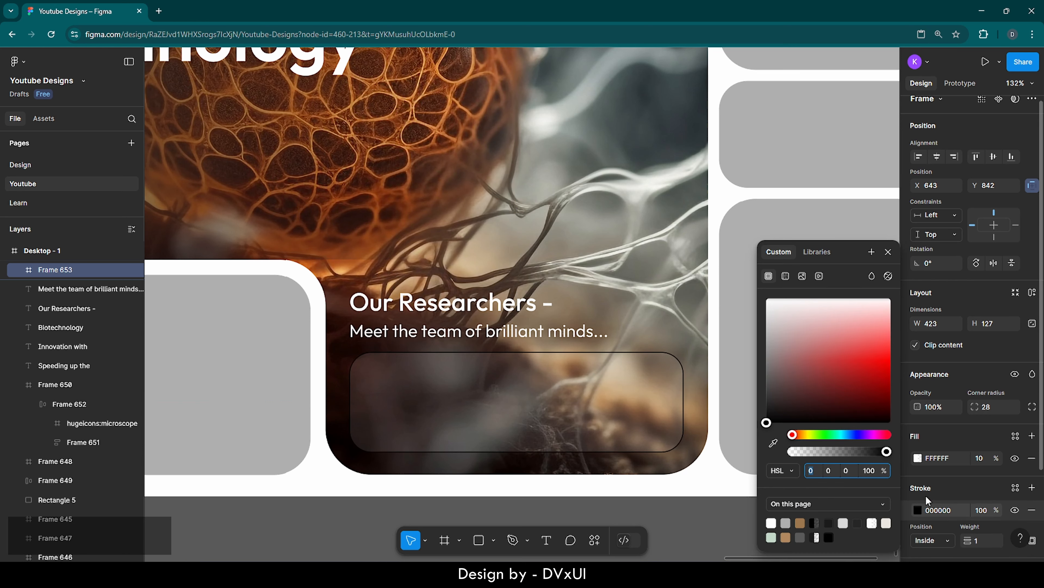
left_click(935, 469)
type("FFFFFF")
key("Return")
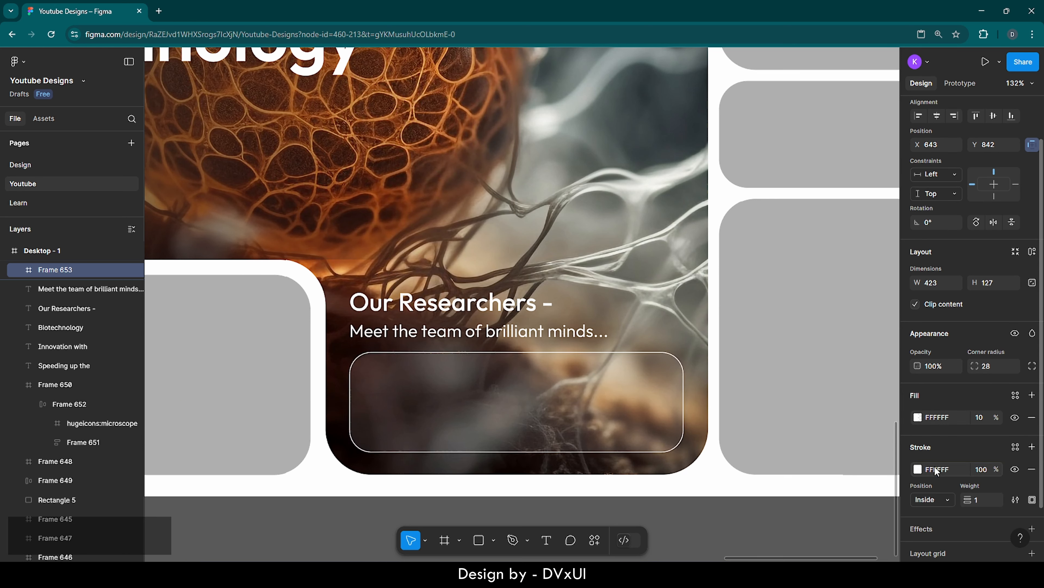
left_click(986, 470)
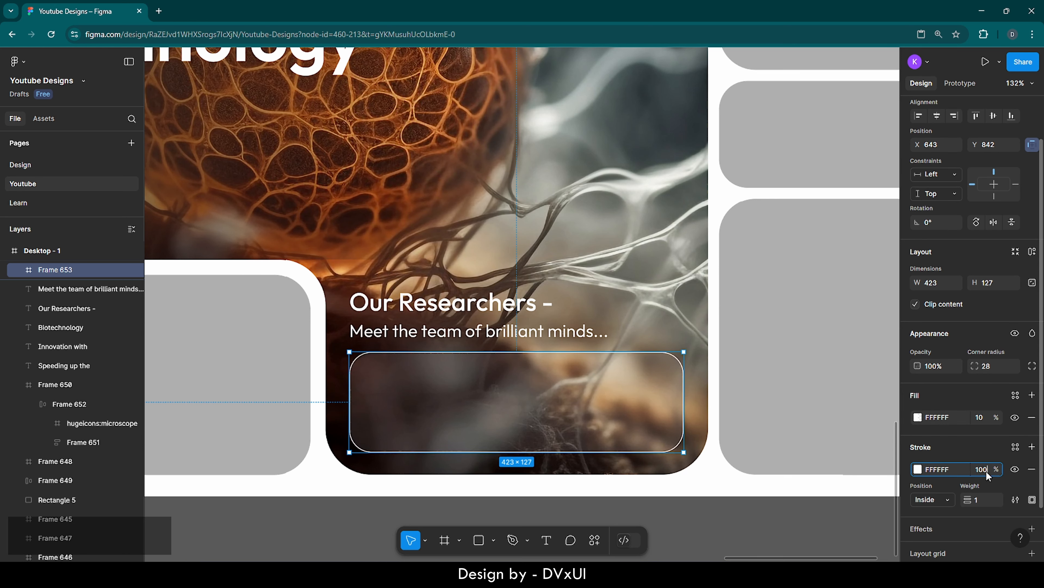
type("30")
key("Return")
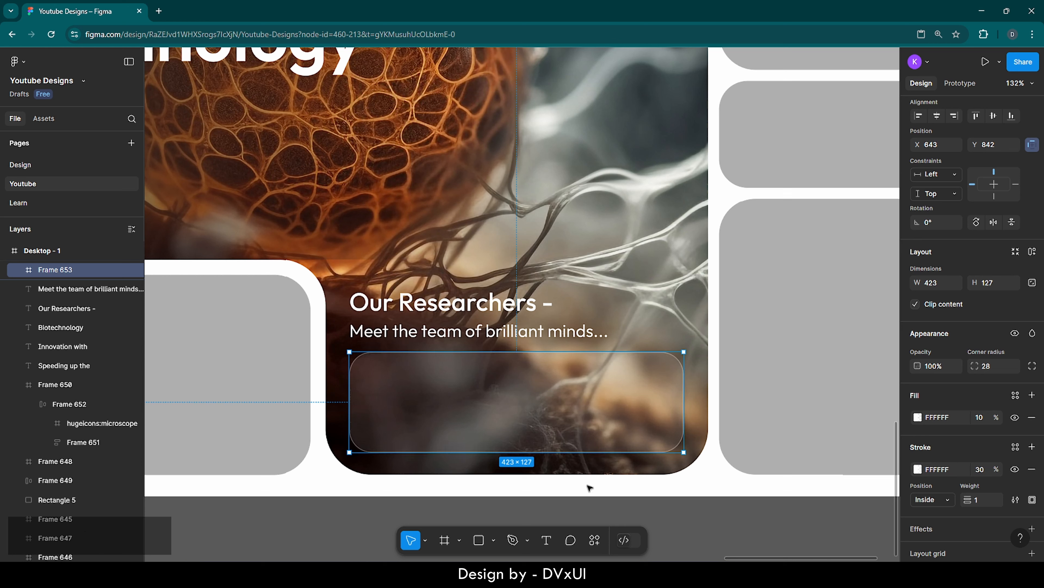
left_click(589, 488)
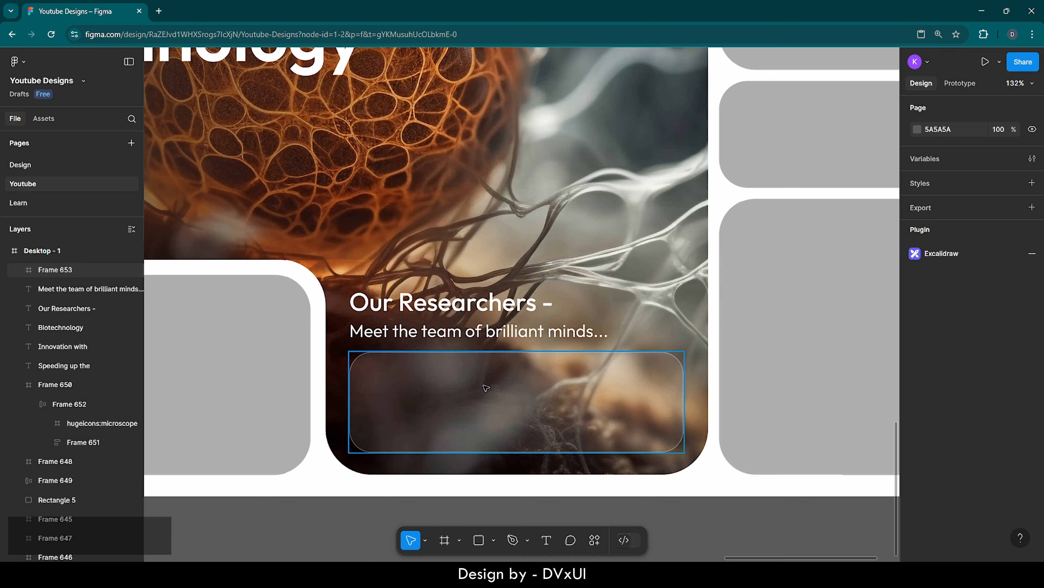
Copy the group of three portraits from the Resources frame and paste it into the translucent rounded frame on Desktop - 1
left_click(5, 251)
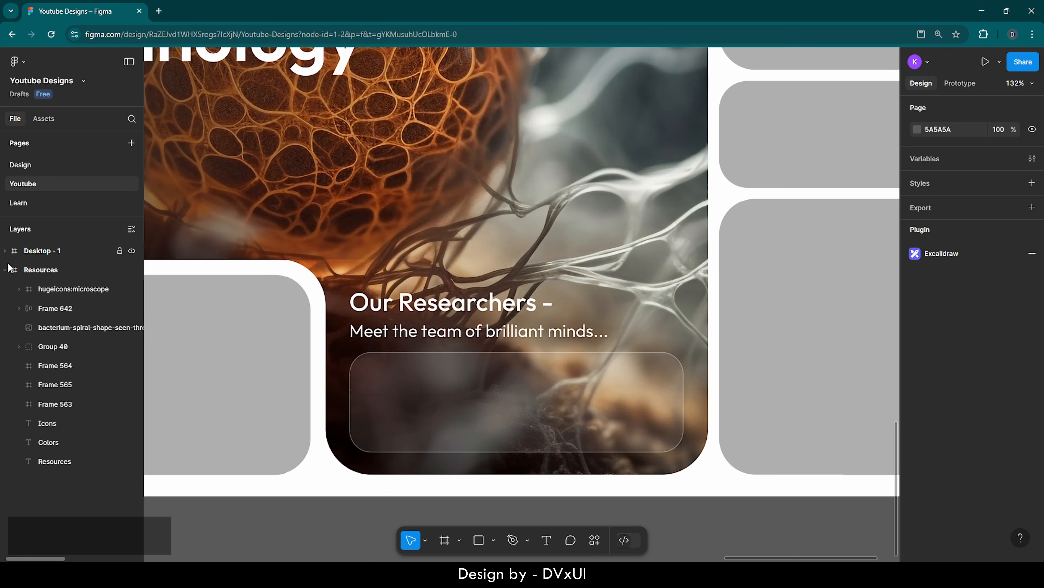
double_click(15, 272)
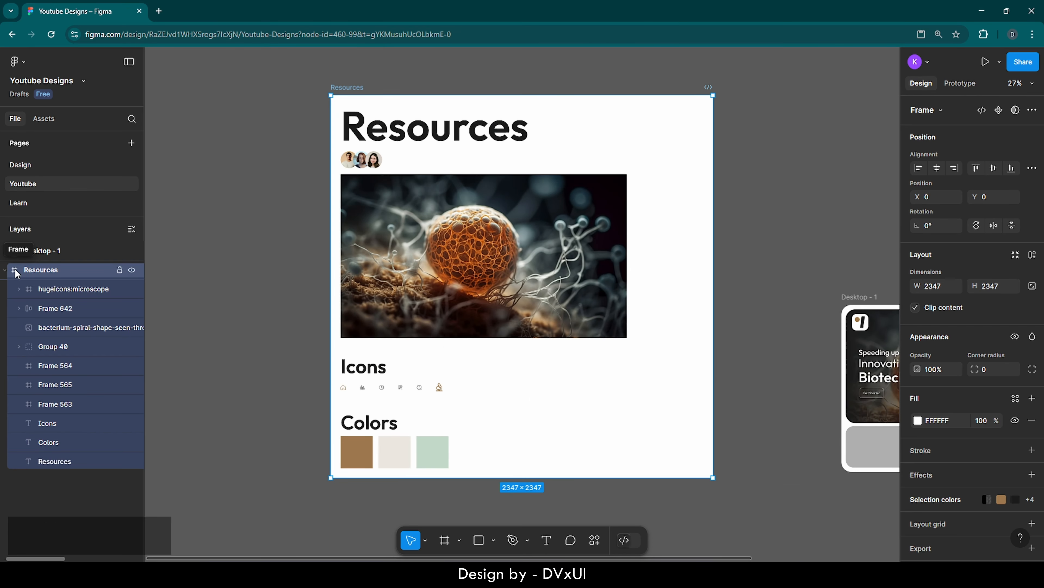
left_click(371, 165)
key("ctrl+c")
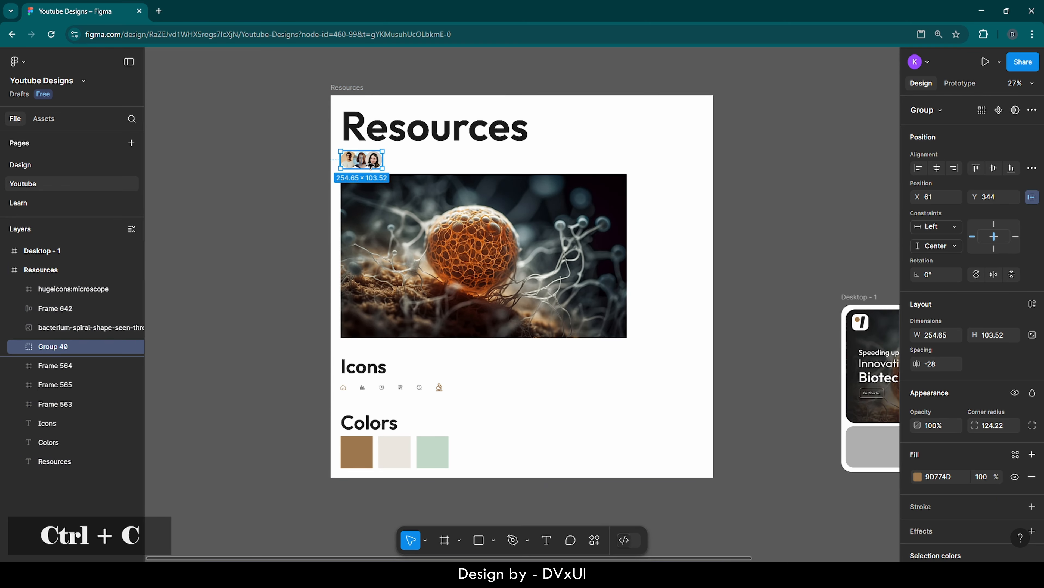
double_click(15, 254)
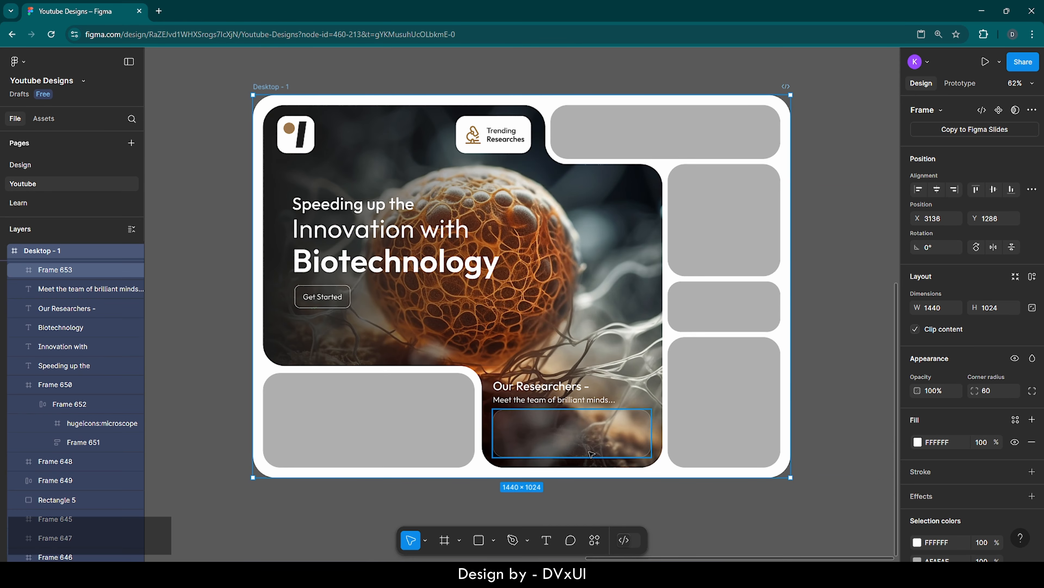
left_click(590, 454)
key("ctrl+v")
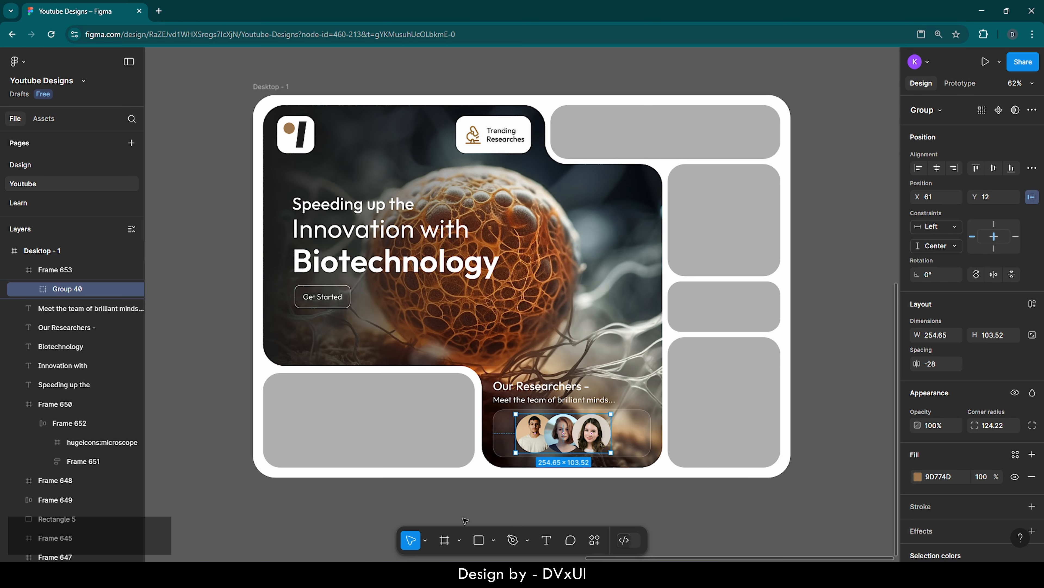
Move the portrait group towards the left edge of the rounded frame, to X 14
scroll(465, 521, "up", 3)
scroll(587, 383, "up", 4)
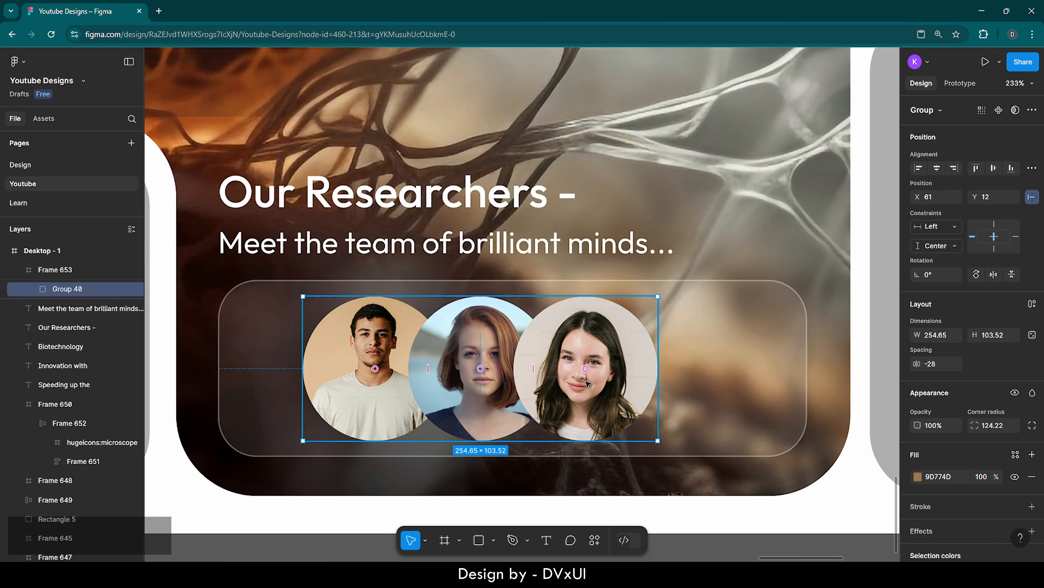
key("shift+Left")
key("shift+Left")
key("shift+Left")
key("shift+Left")
key("shift+Left")
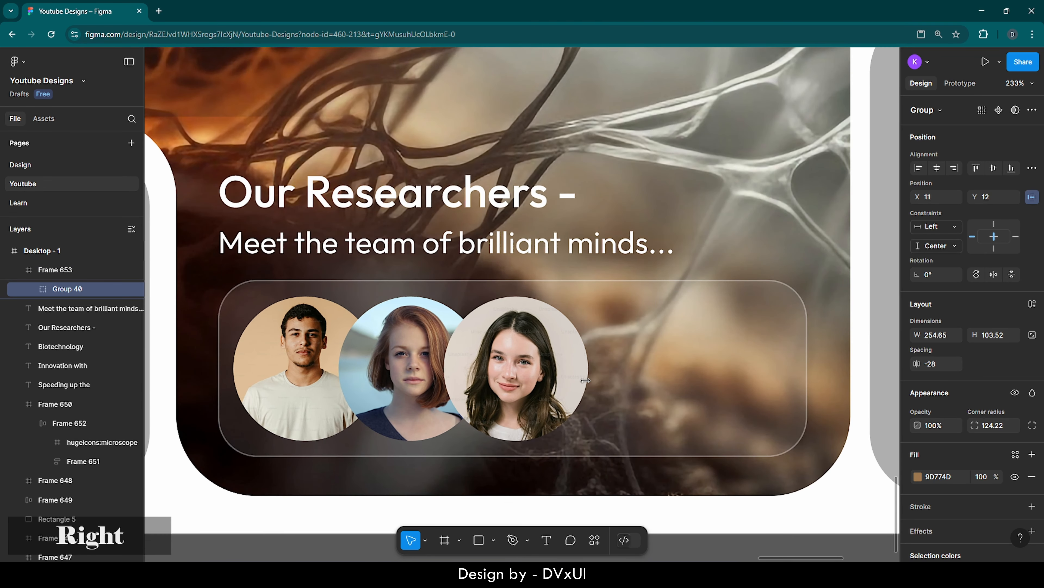
key("Right")
key("Right")
key("Right")
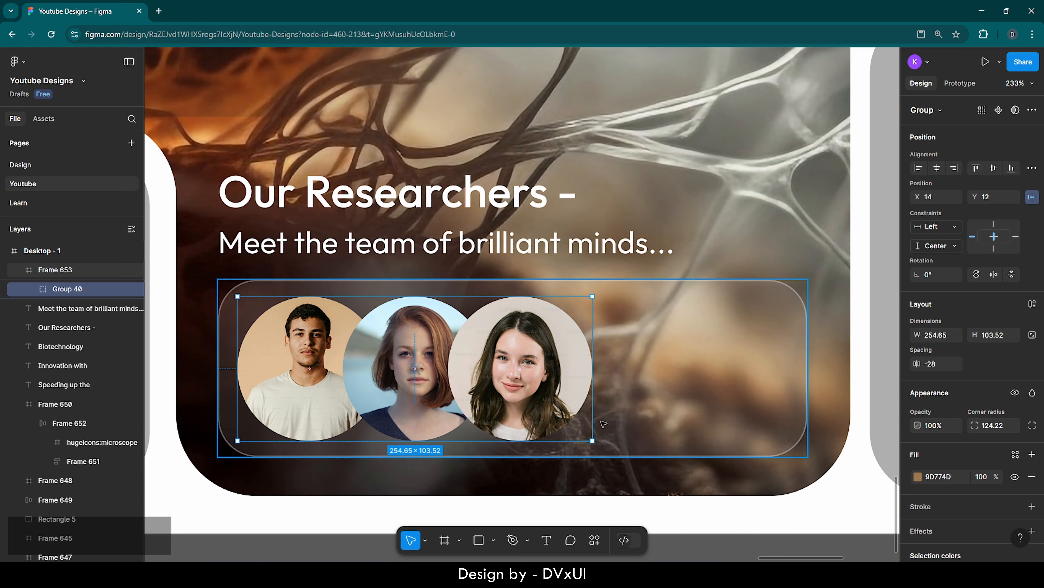
Scale the portrait group down proportionally to about 228 × 93, centre it vertically in the rounded frame and move it to X 24
key("k")
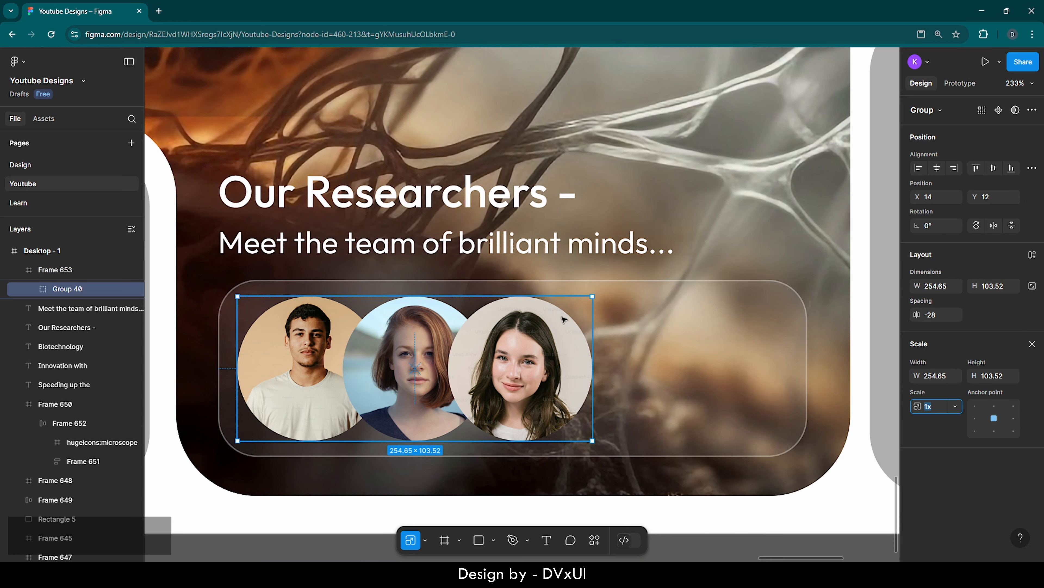
left_click_drag(591, 296, 555, 318)
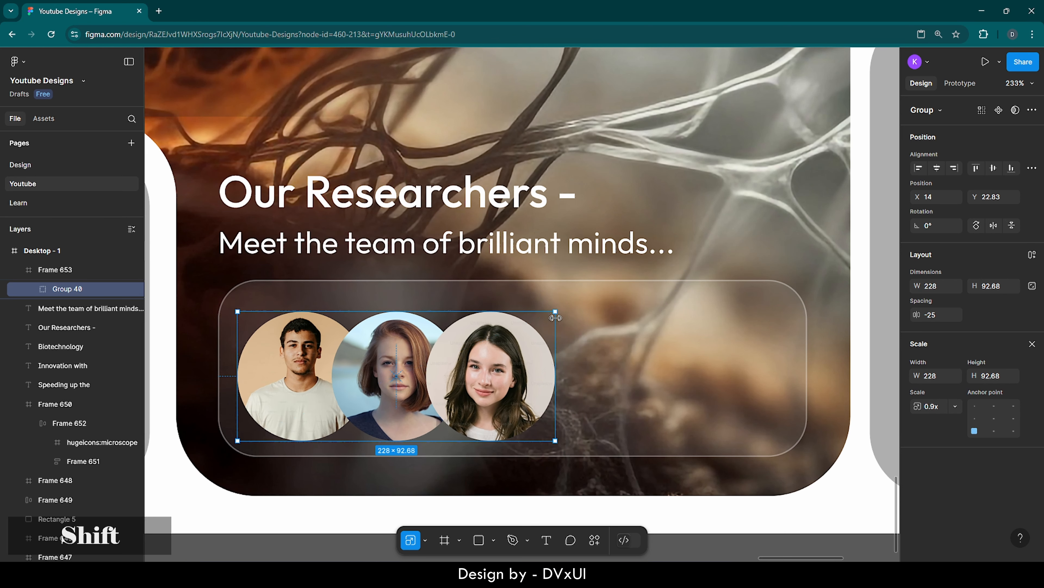
left_click(995, 169)
key("shift+Right")
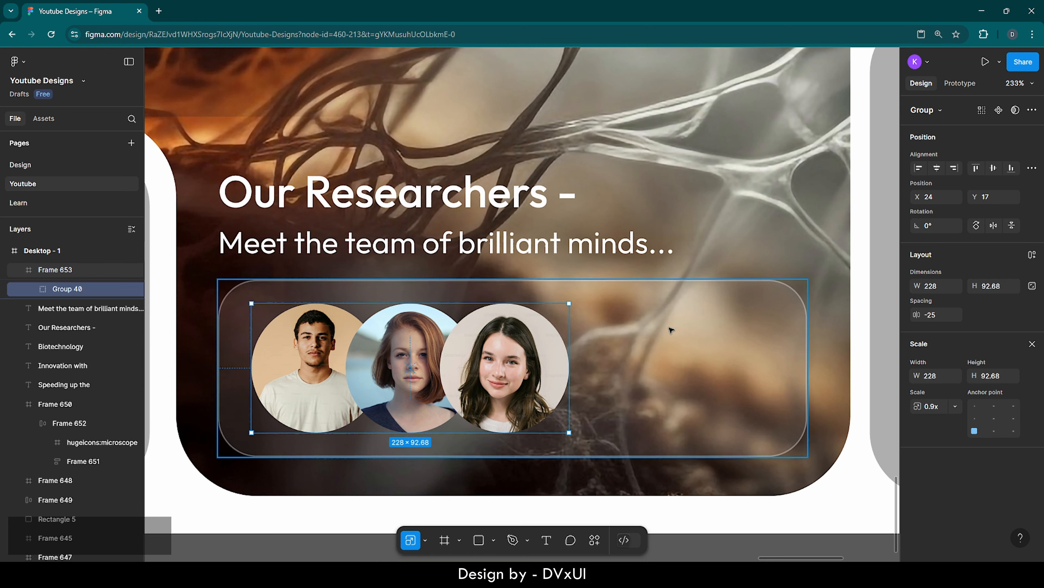
Place a 100 × 100 circle to the right of the portraits inside the rounded frame, at about X 304, Y 13
key("o")
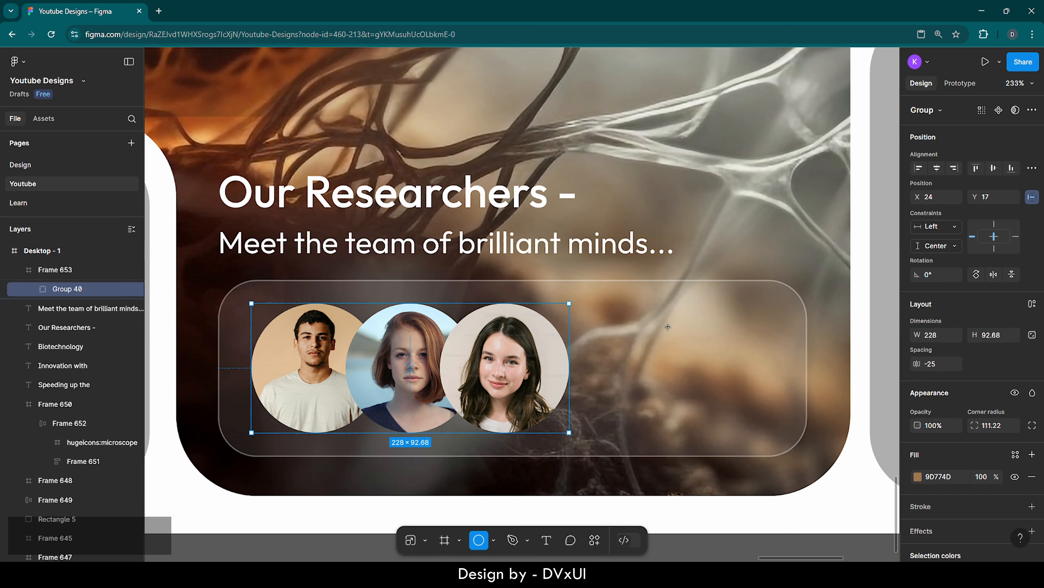
left_click(674, 349)
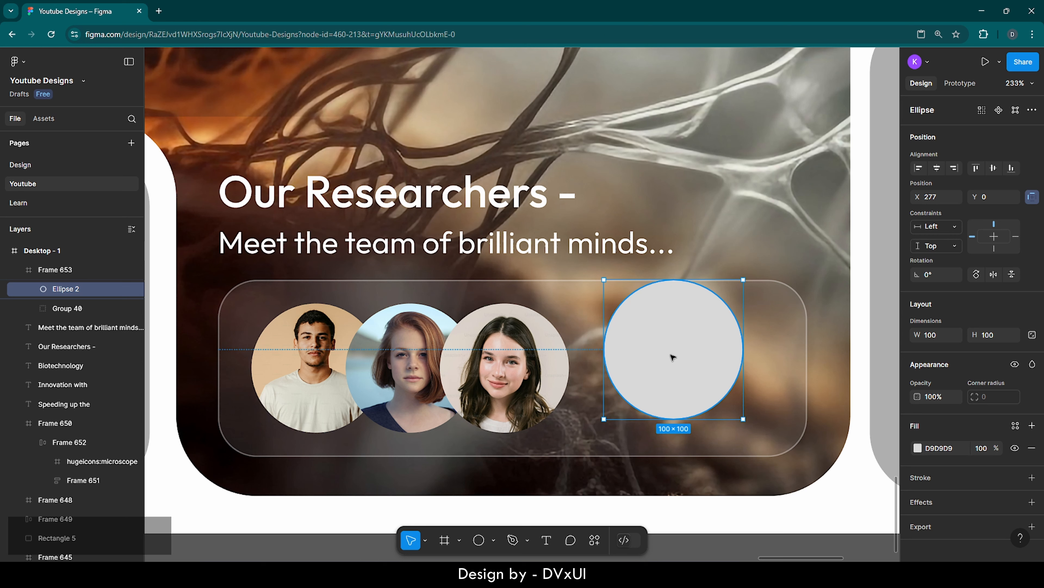
left_click_drag(671, 357, 702, 369)
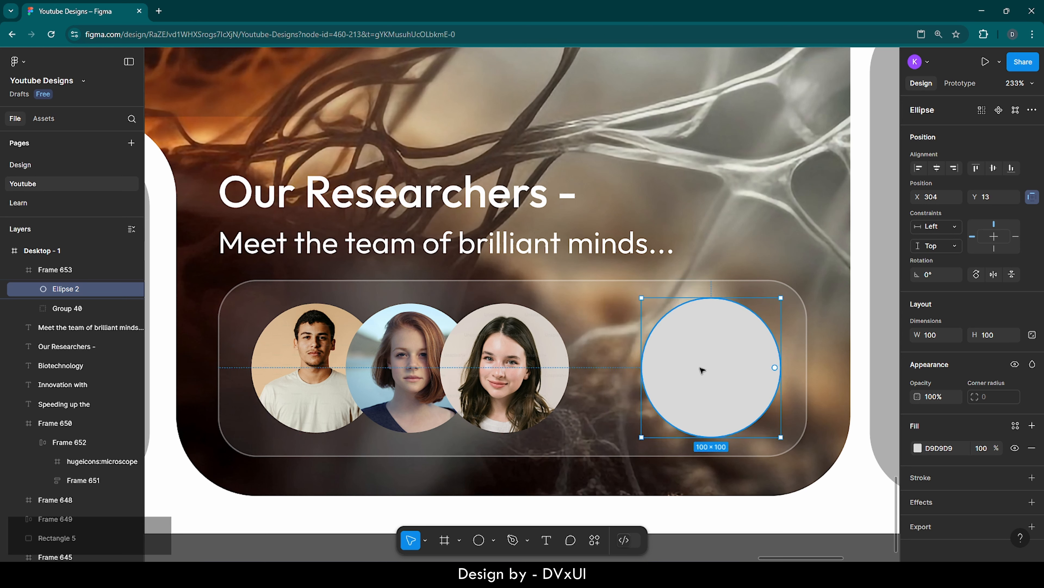
Fill the new circle with the page's brown colour 9D774D
left_click(918, 448)
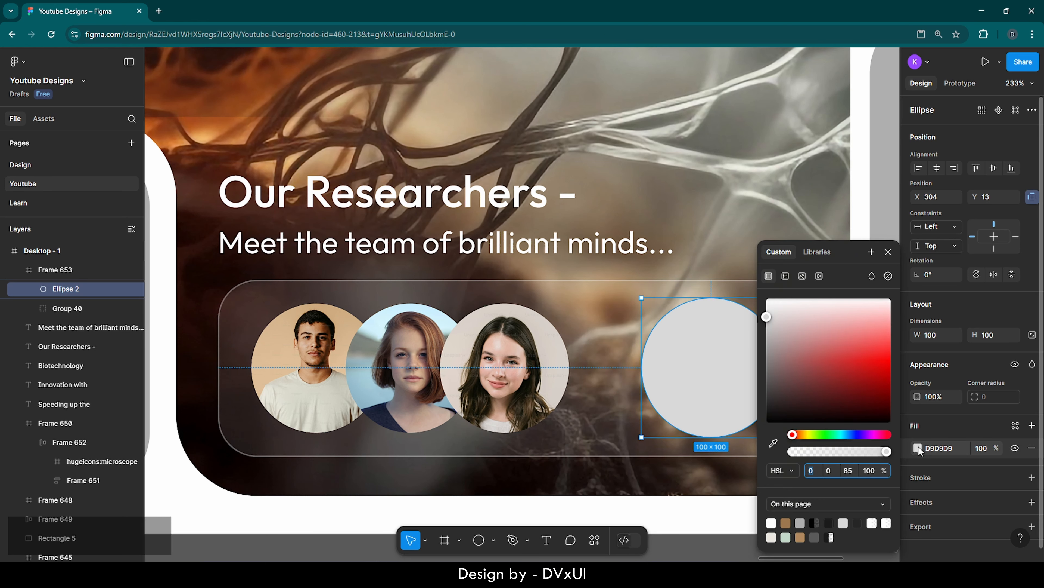
left_click(786, 523)
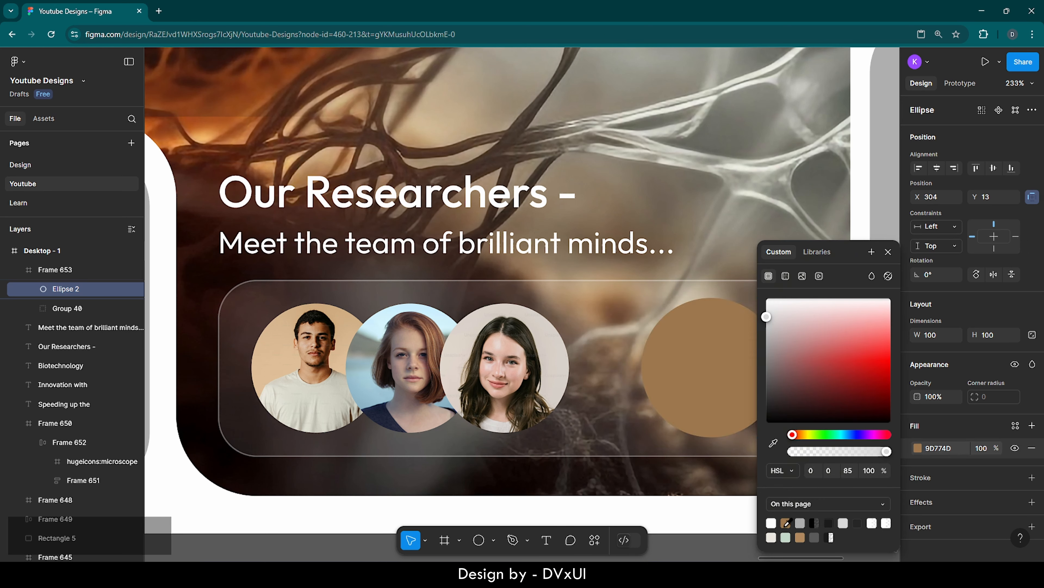
left_click(673, 509)
Draw an arrow about 57 long at 45° across the brown circle, pointing towards its upper right
scroll(672, 511, "right", 3)
scroll(673, 512, "right", 1)
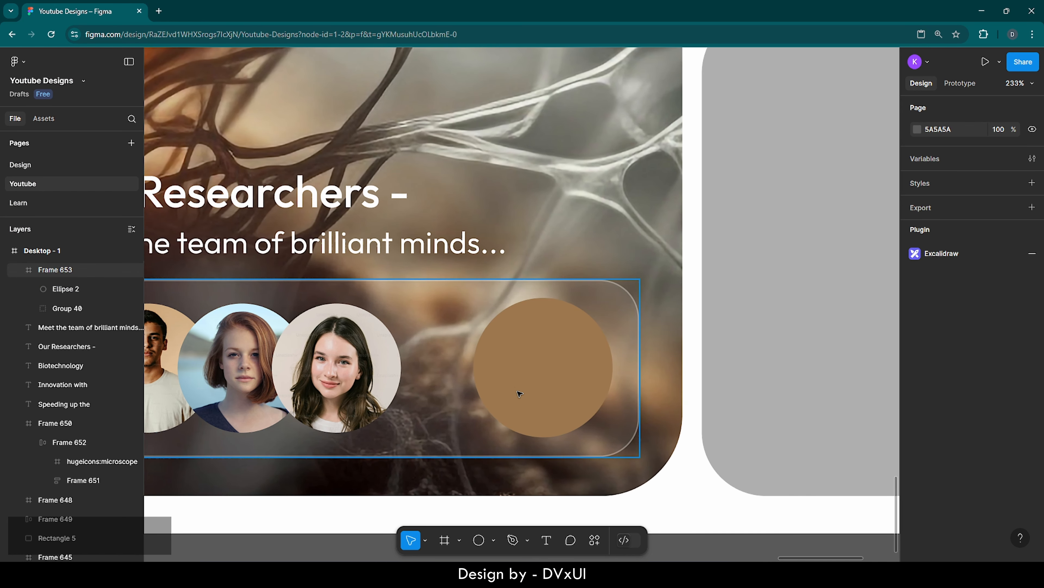
double_click(510, 369)
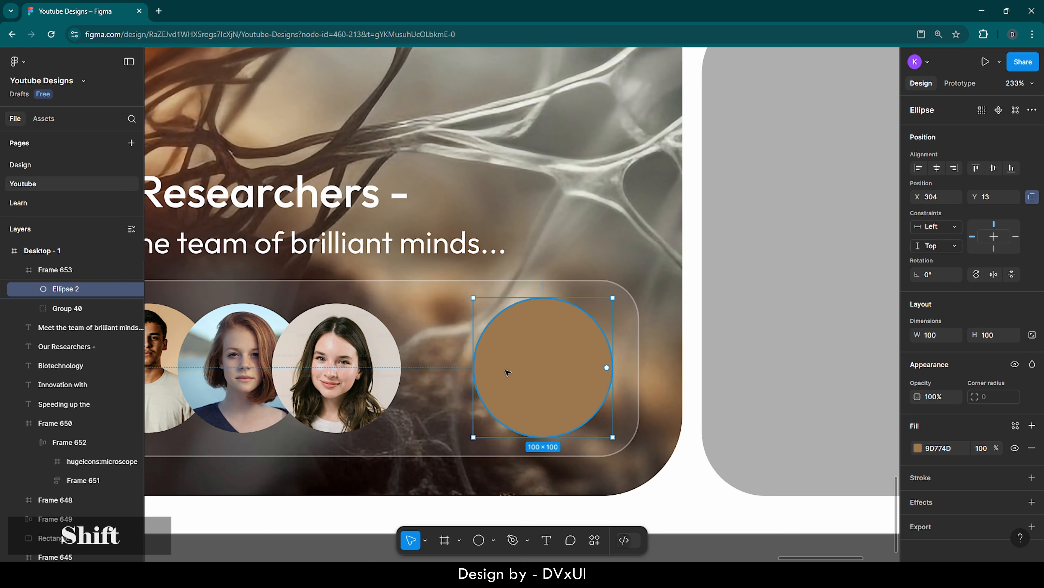
key("shift+l")
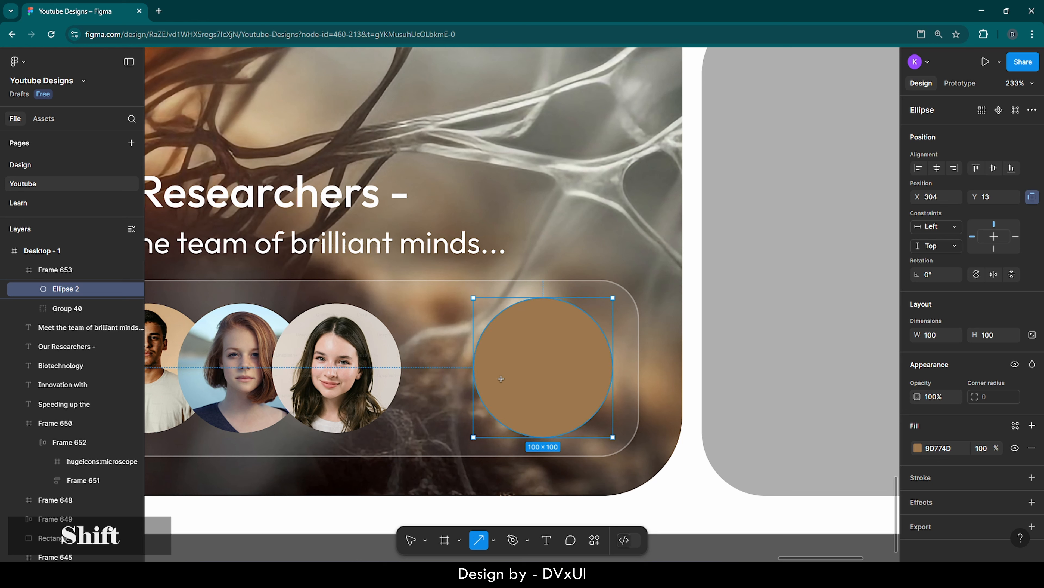
mouse_move(497, 381)
left_mouse_down()
mouse_move(553, 325)
mouse_move(543, 367)
left_mouse_up()
scroll(543, 368, "down", 6)
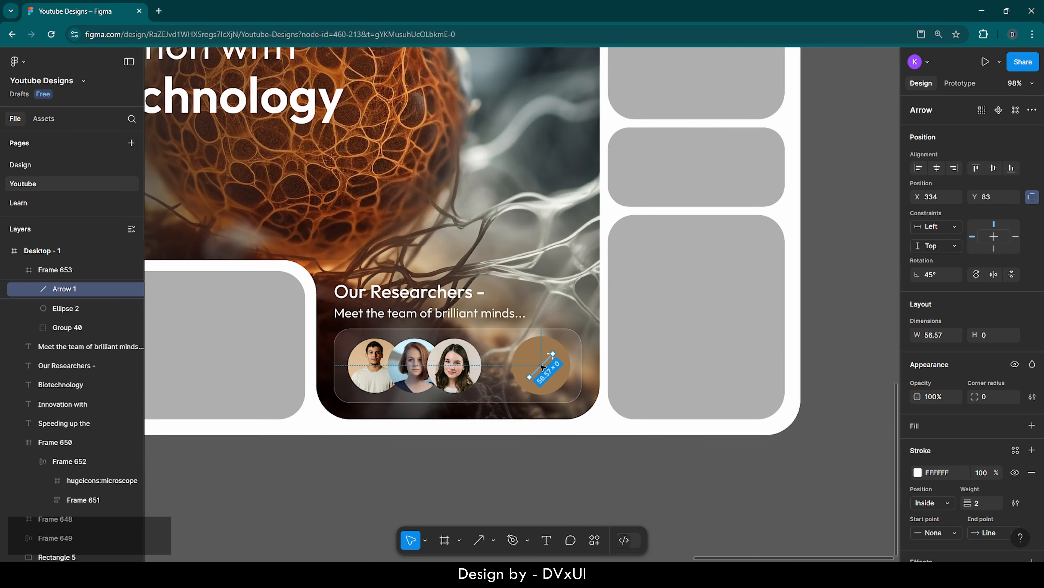
left_click(571, 434)
Set the stroke weight of the arrow on the brown circle to 6
scroll(573, 435, "down", 4)
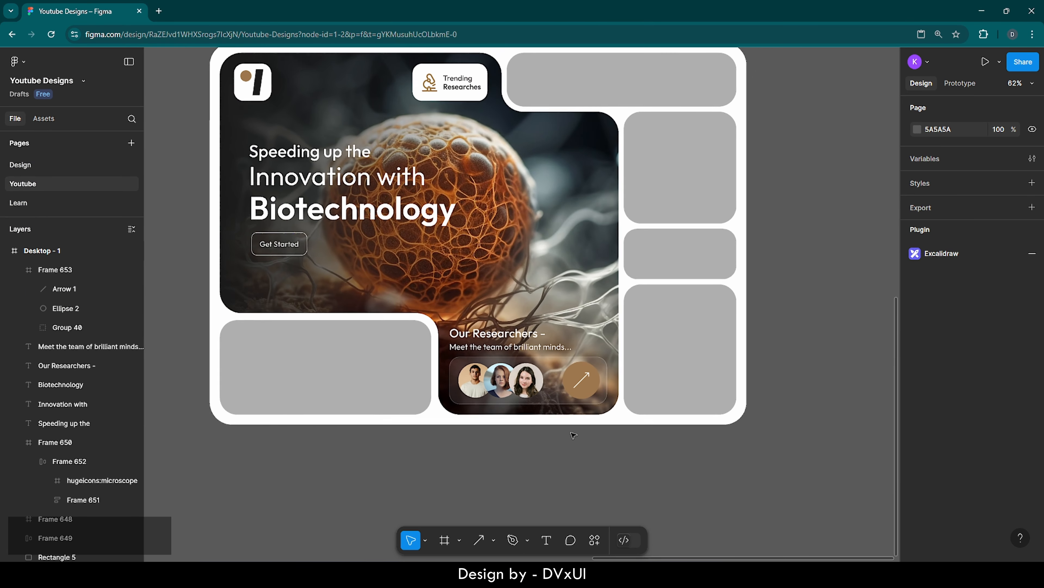
scroll(574, 435, "up", 2)
scroll(574, 435, "up", 1)
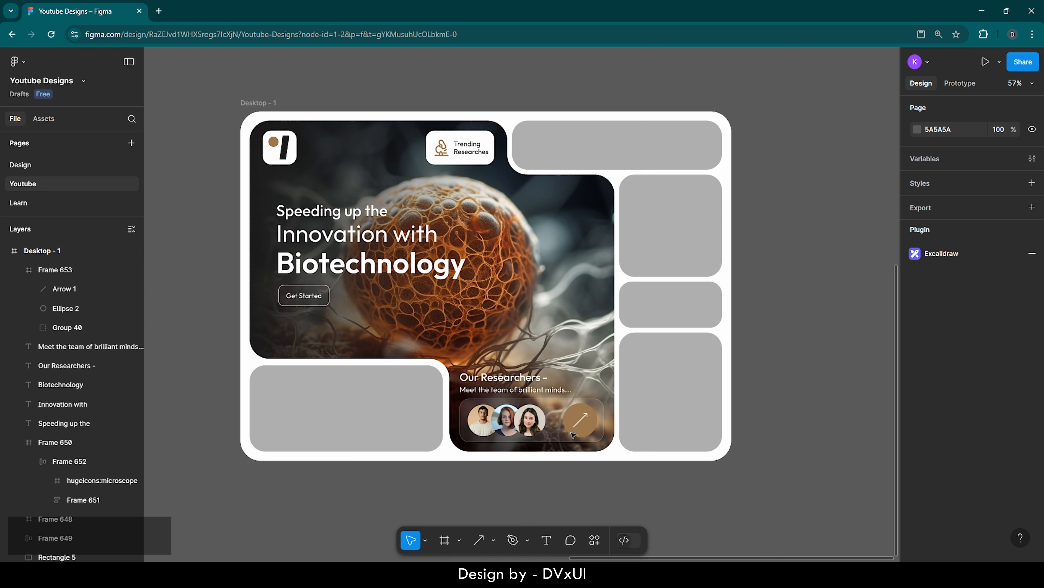
double_click(581, 421)
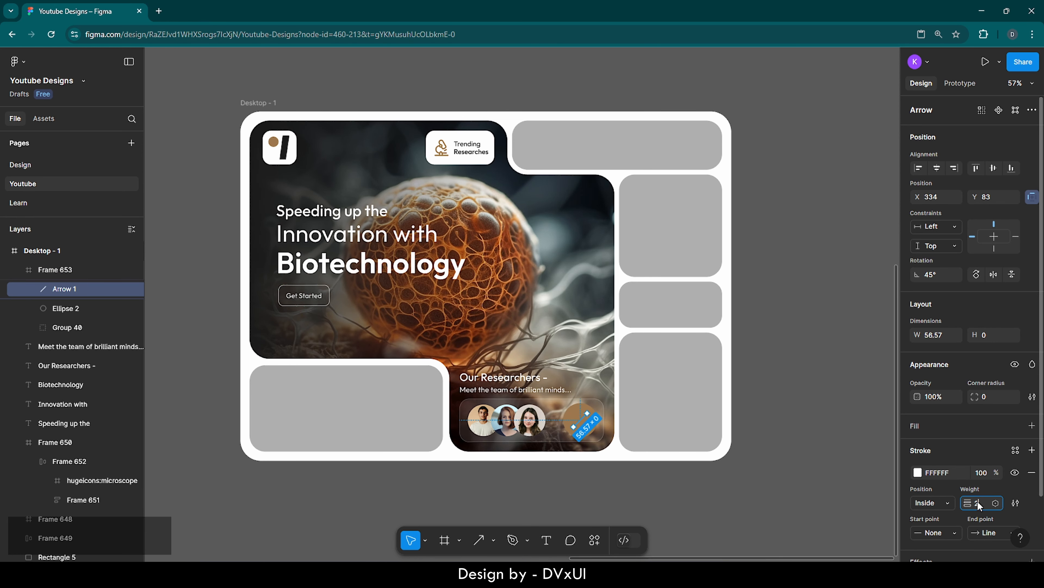
key("Up")
key("Up")
key("Up")
key("Up")
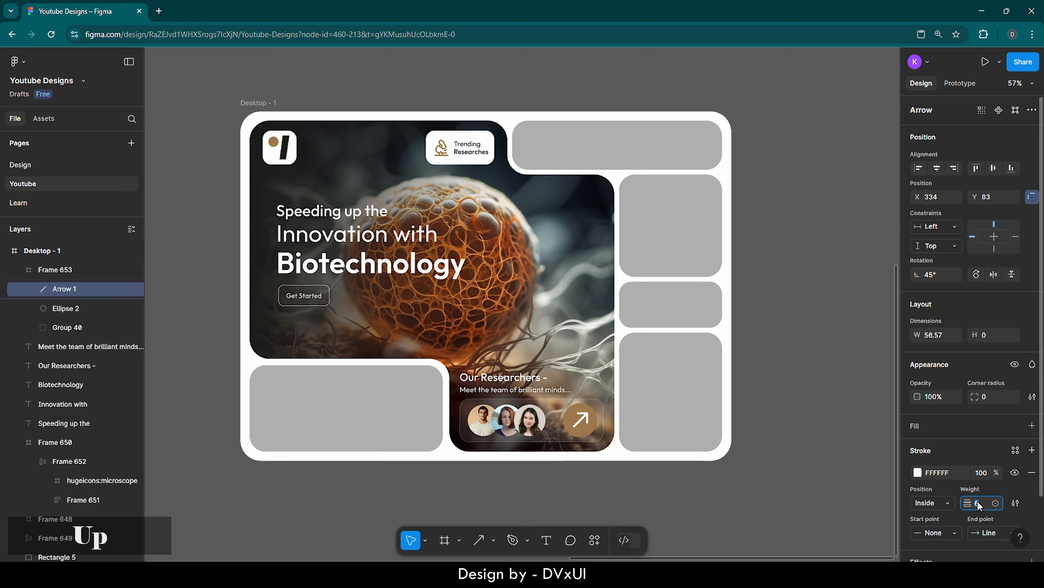
left_click(774, 369)
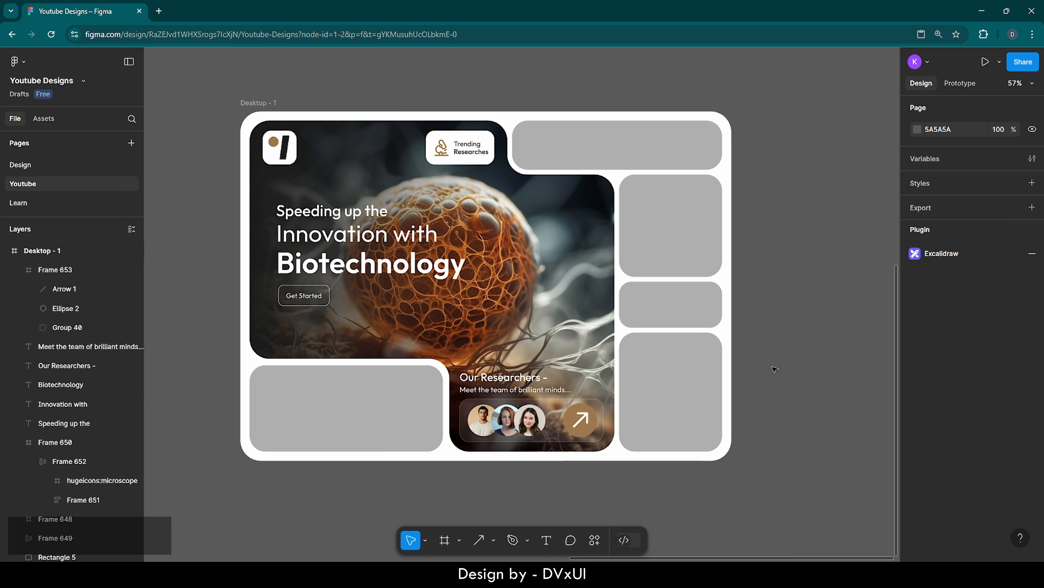
Fill the grey 616 × 144 card beside the "Trending Researches" badge with white FFFFFF
left_click(636, 140)
scroll(637, 141, "up", 5)
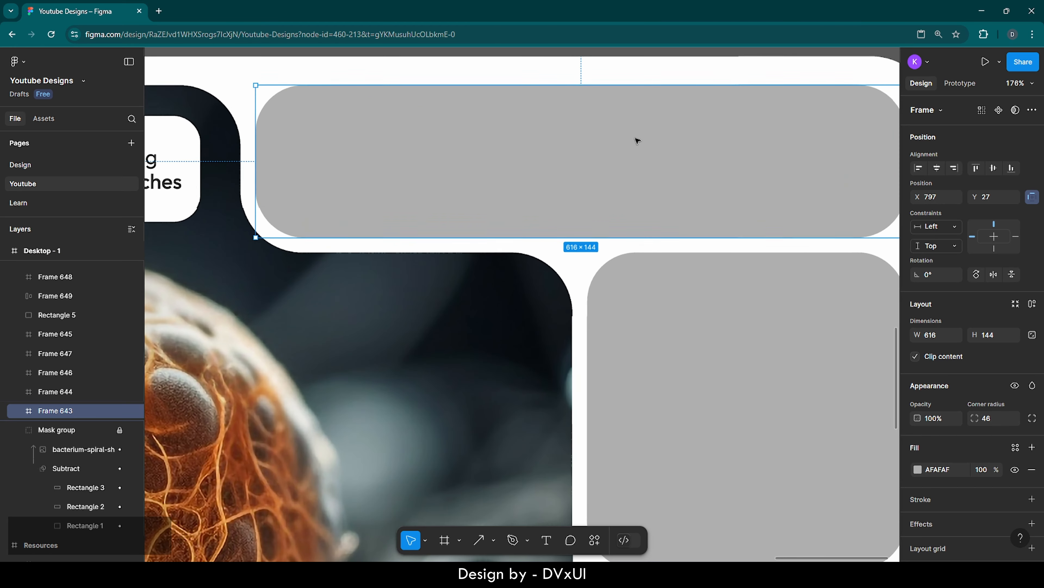
scroll(637, 141, "up", 1)
scroll(636, 140, "right", 1)
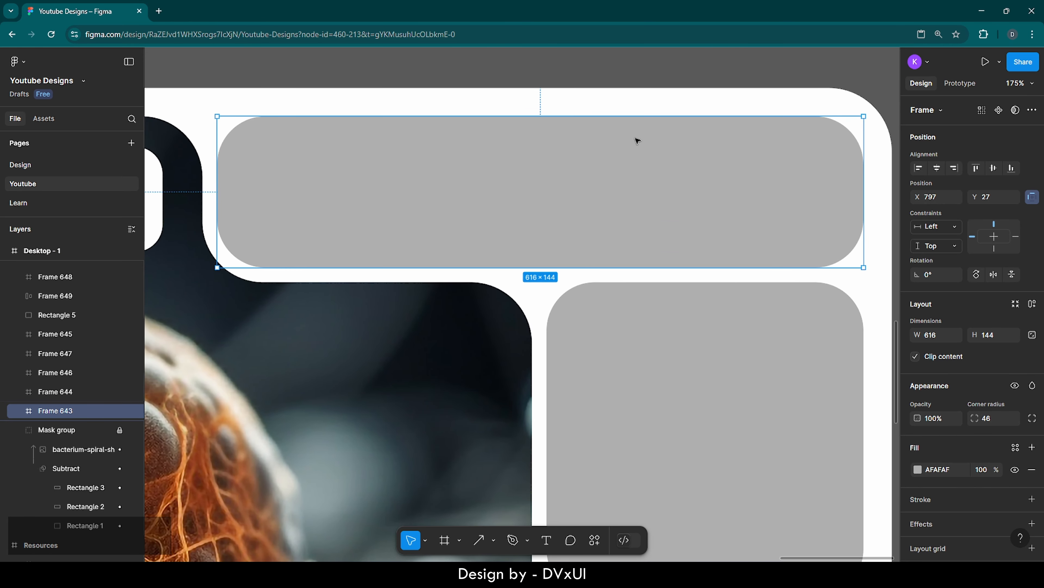
left_click(938, 469)
type("f")
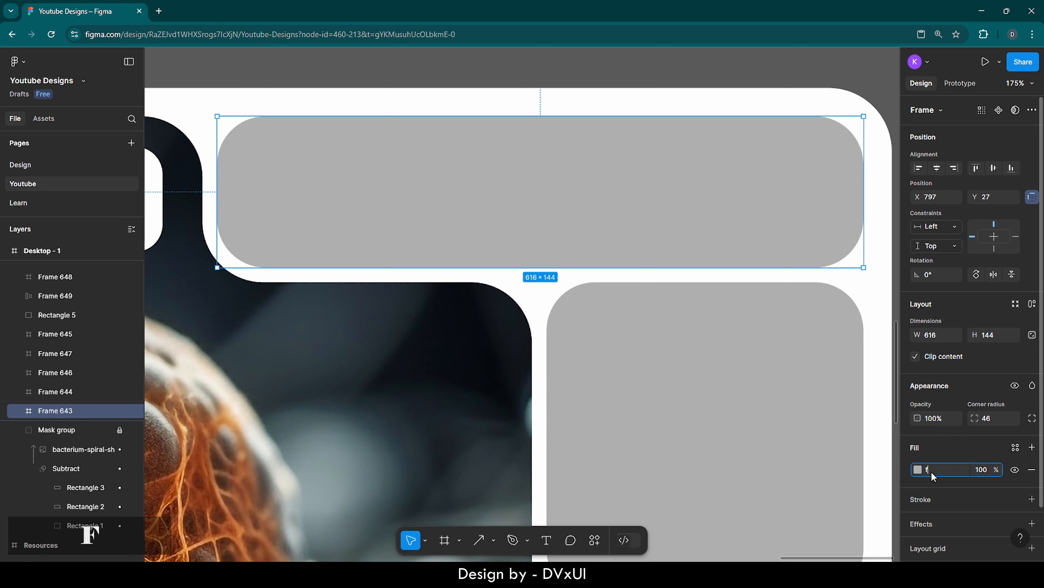
key("Return")
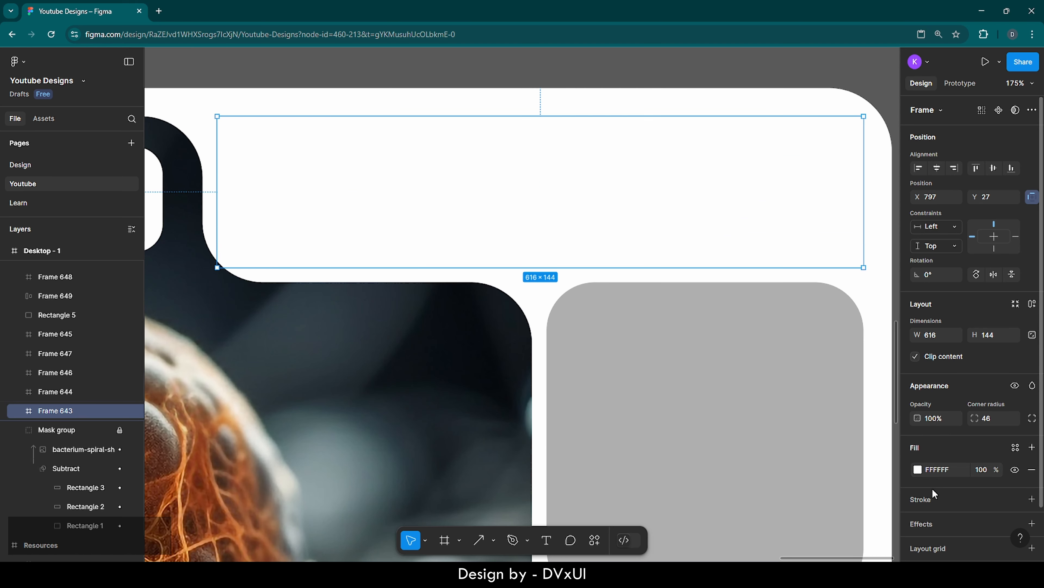
Add a black 000000 stroke at 30% opacity to the white 616 × 144 card
left_click(928, 498)
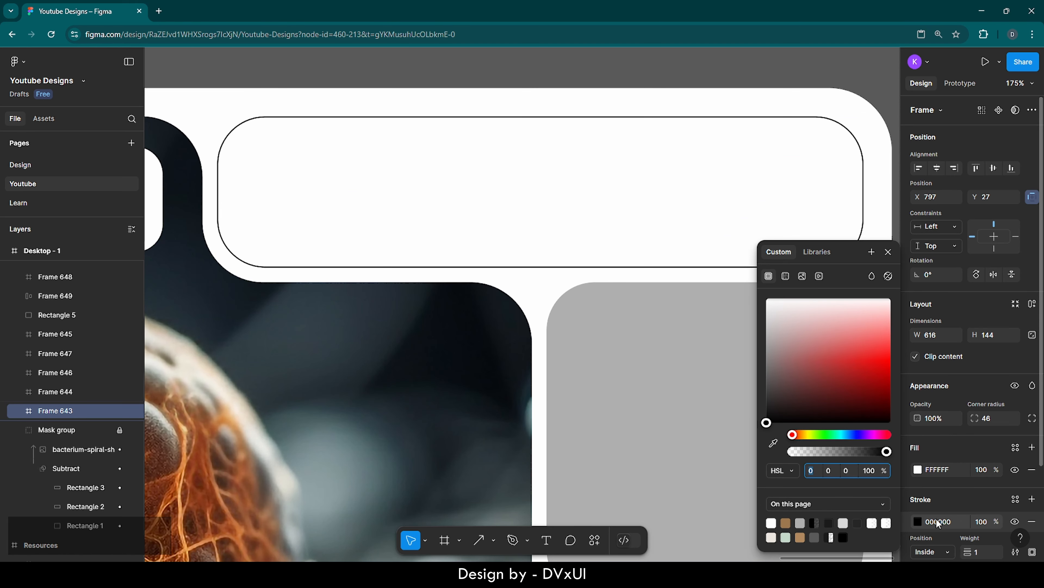
left_click(986, 523)
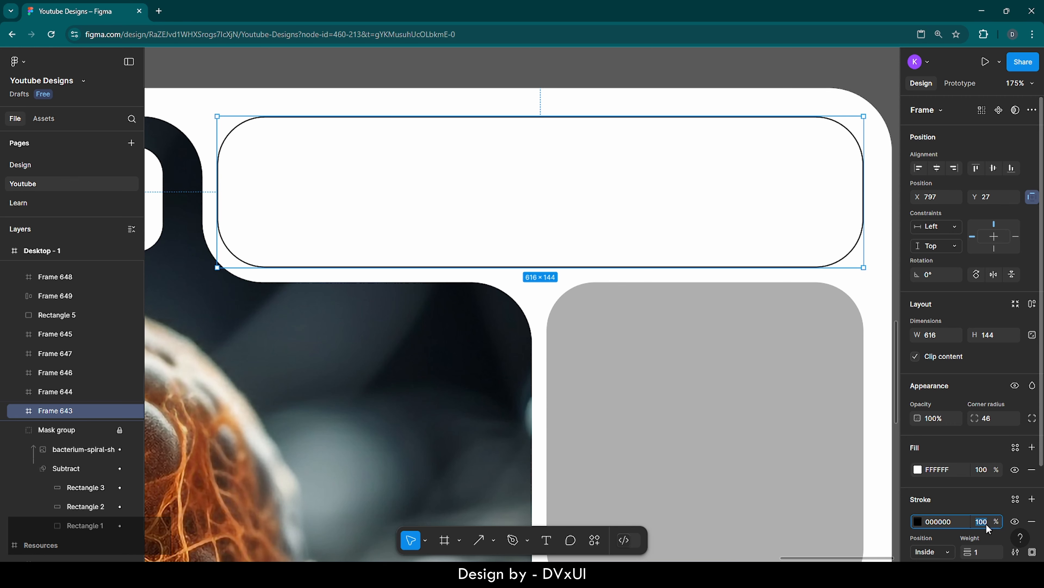
type("30")
key("Return")
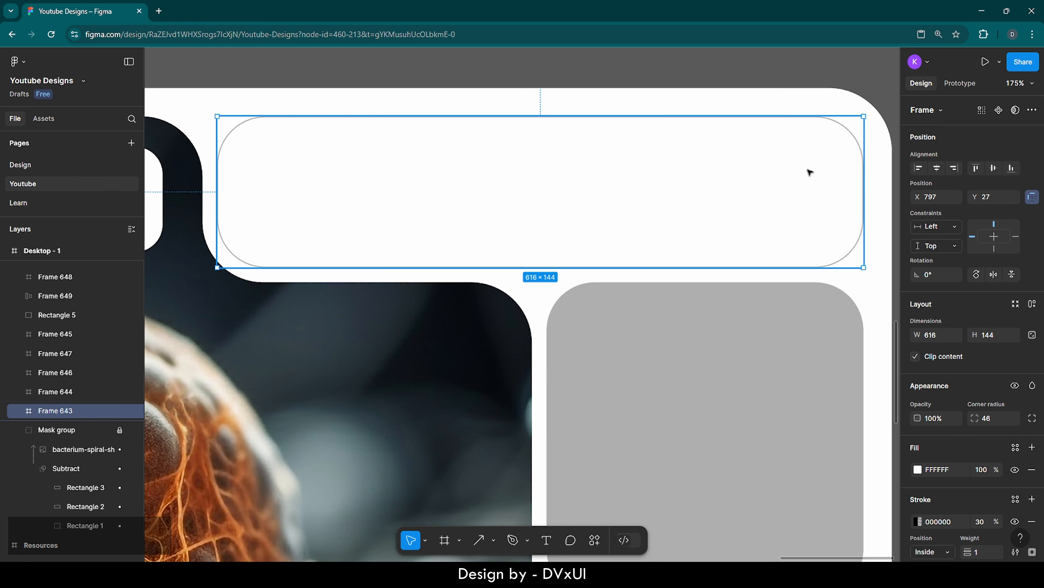
Copy the row of five icons, from home to brain research, out of the Resources frame
left_click(5, 254)
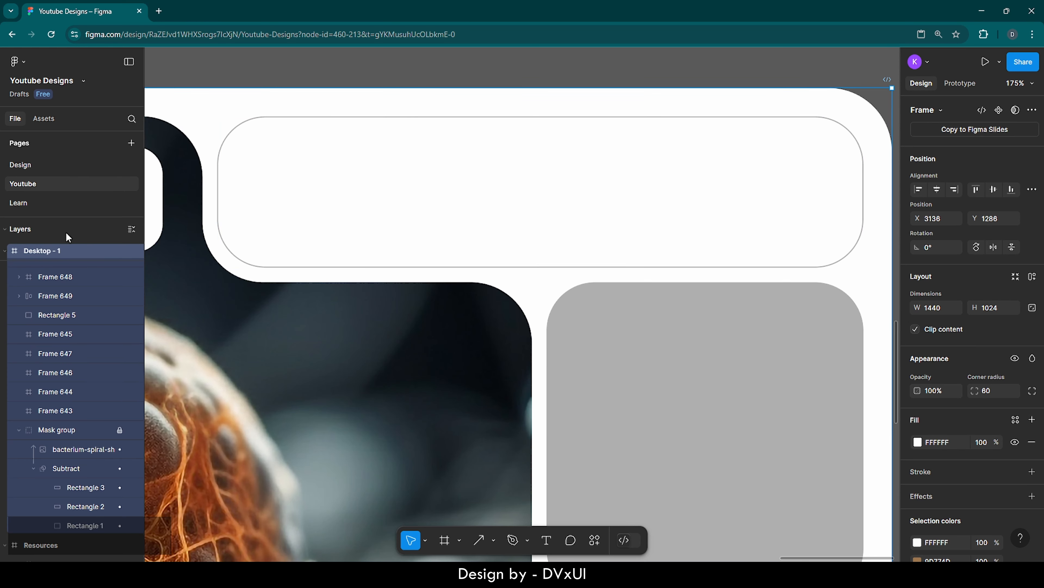
left_click(57, 232)
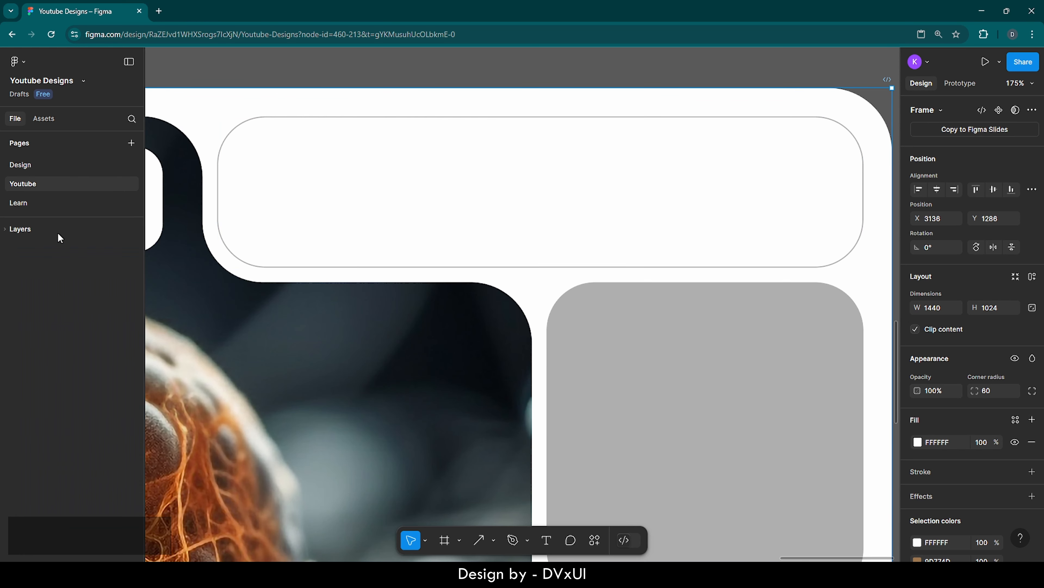
left_click(11, 230)
scroll(15, 257, "down", 4)
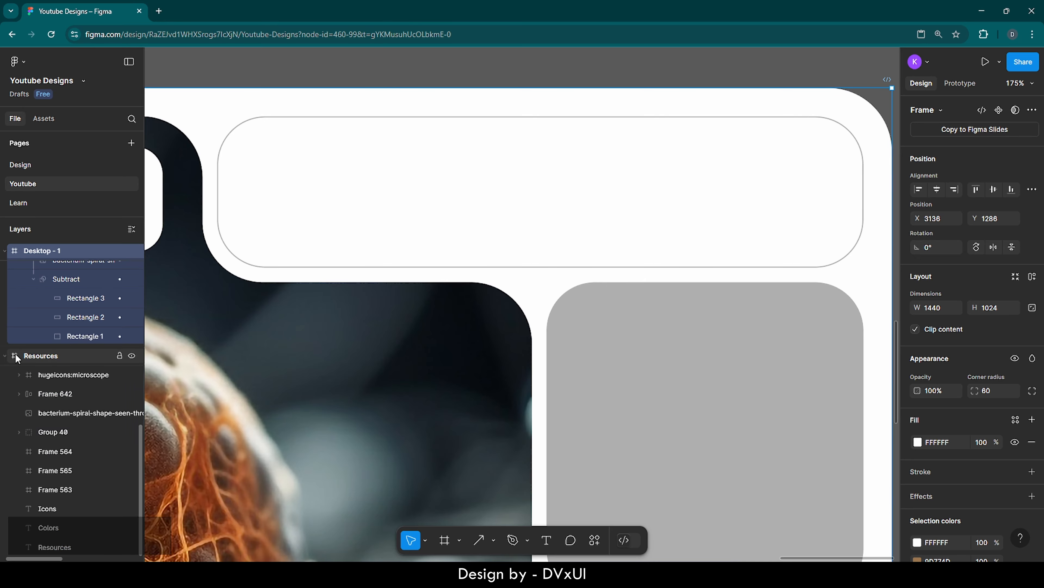
double_click(14, 356)
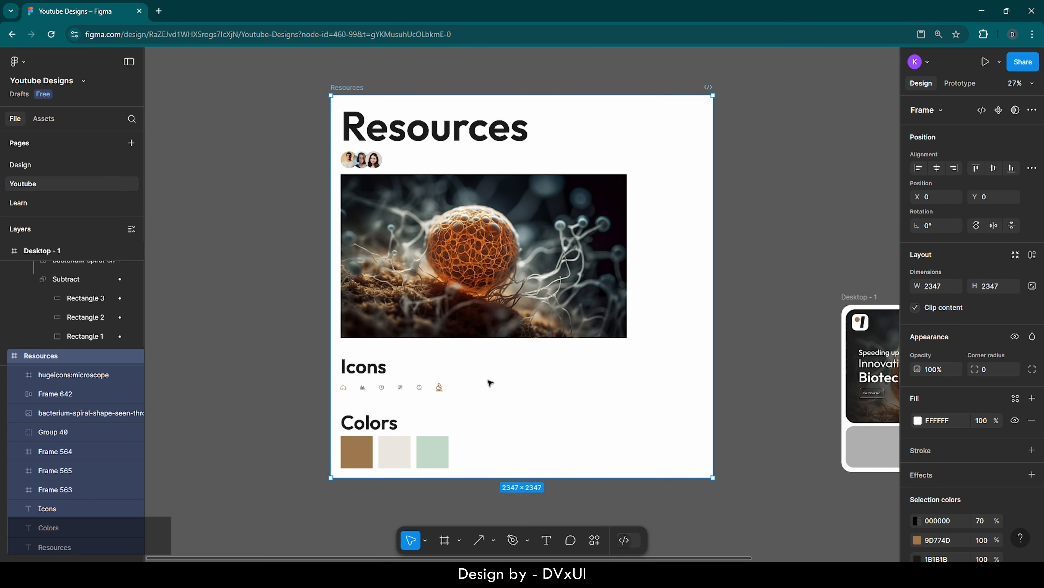
left_click(382, 389)
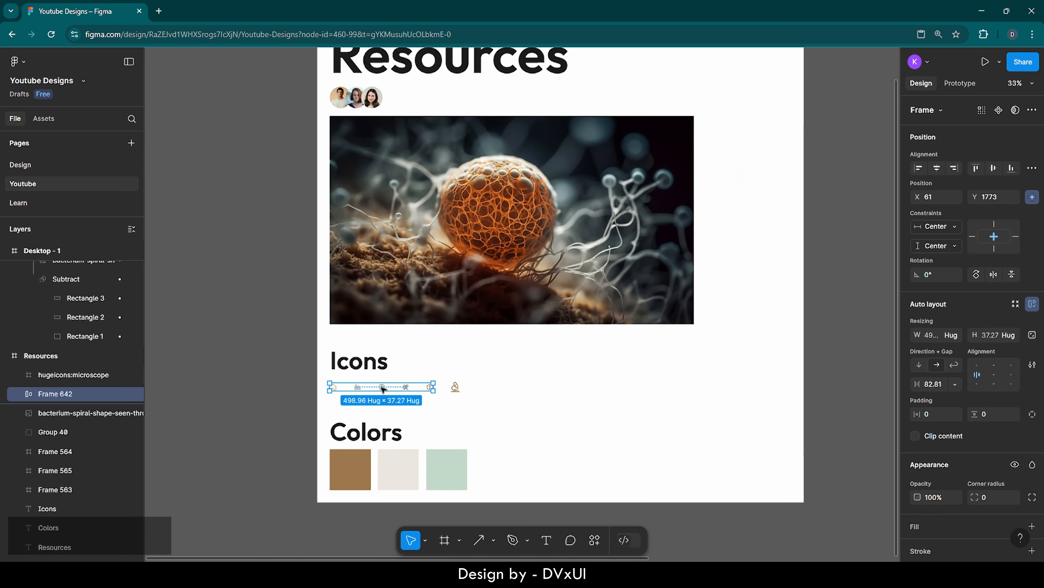
scroll(382, 388, "up", 6, "ctrl")
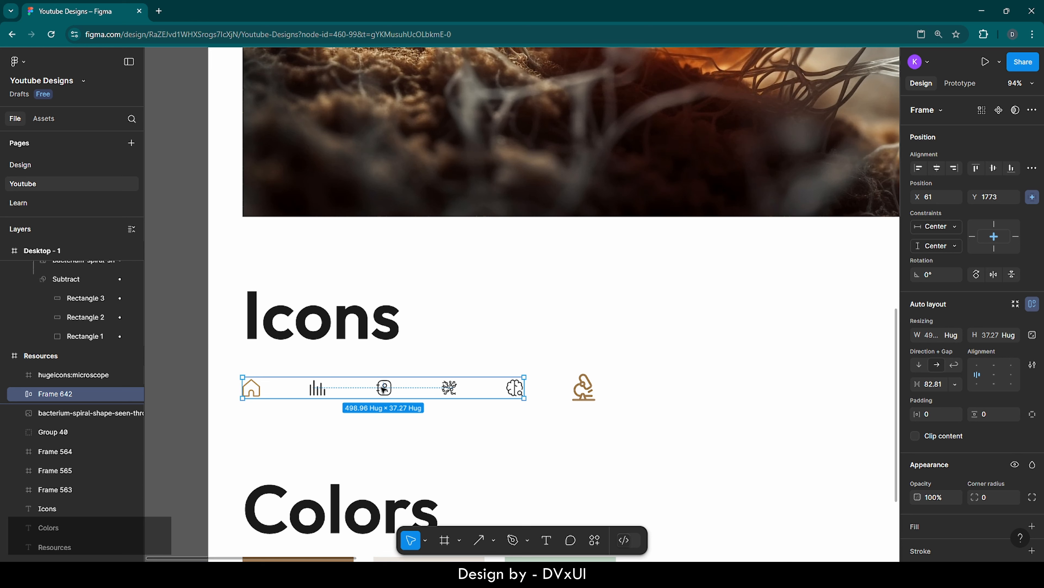
key("ctrl")
key("ctrl+c")
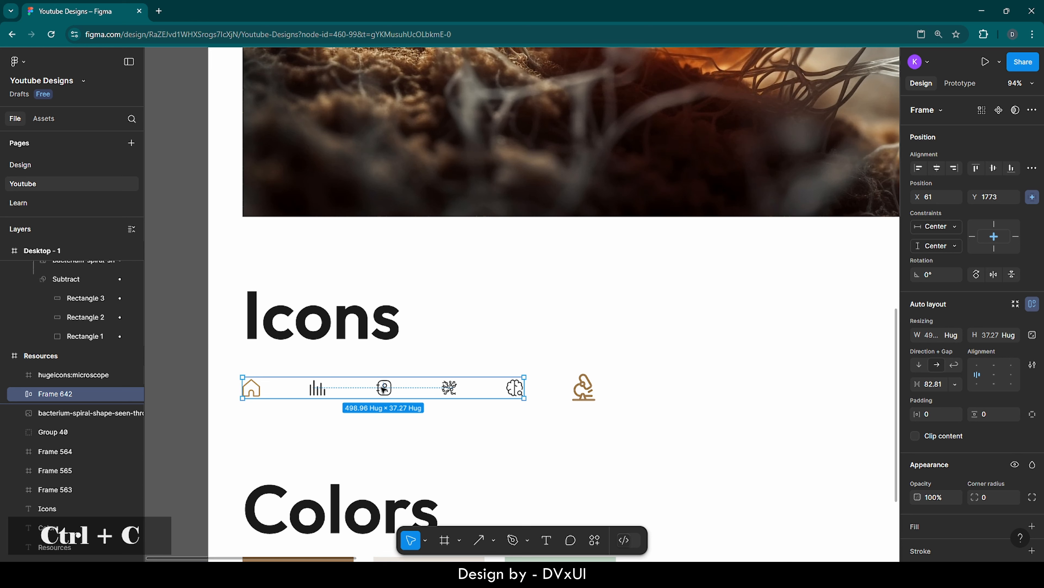
Paste the icon row into the outlined white card on Desktop - 1 and centre it horizontally
left_click(17, 253)
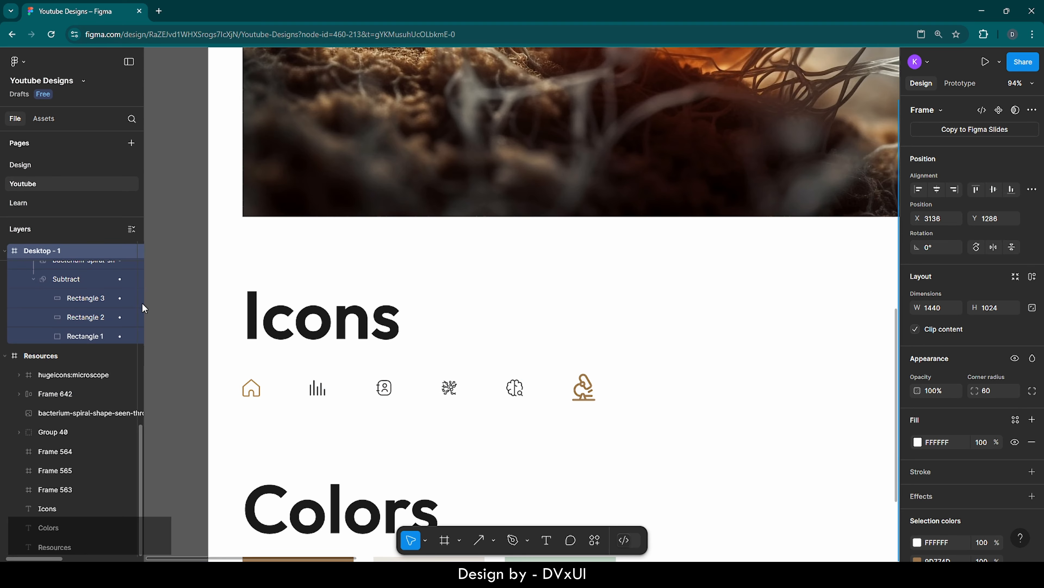
scroll(186, 322, "down", 10)
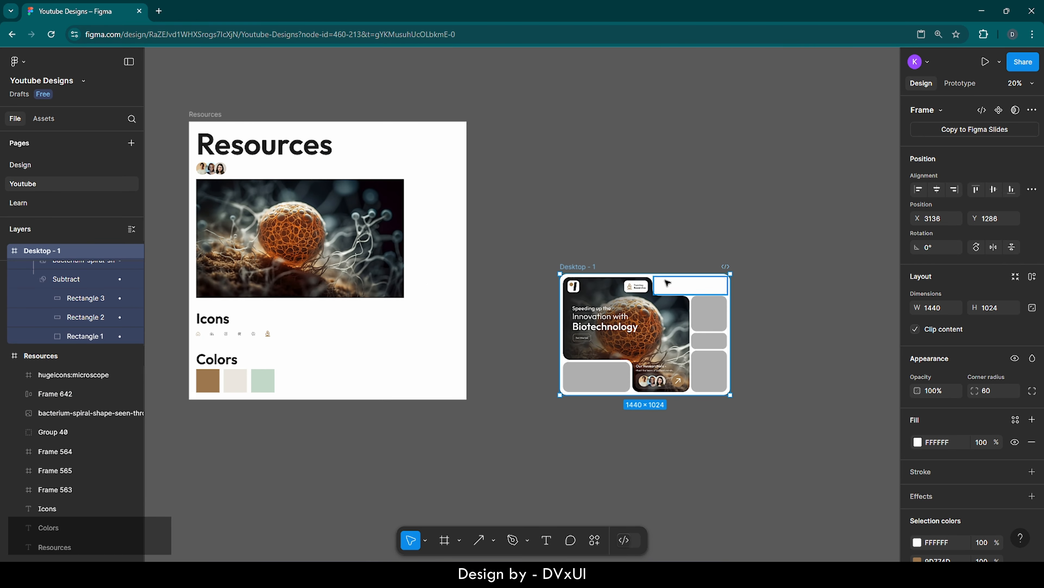
scroll(731, 285, "up", 10)
scroll(731, 286, "up", 2)
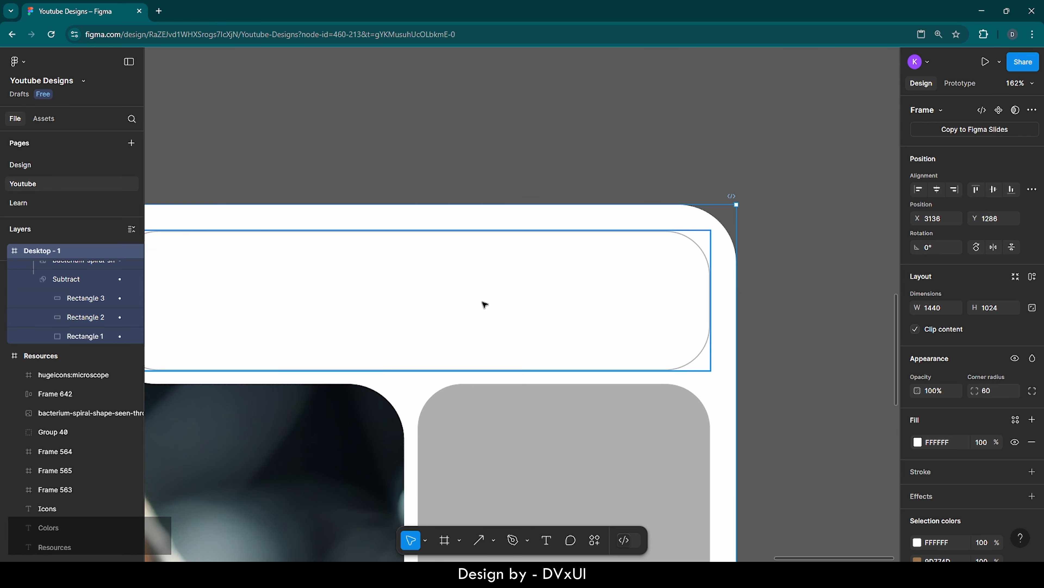
scroll(484, 301, "left", 2)
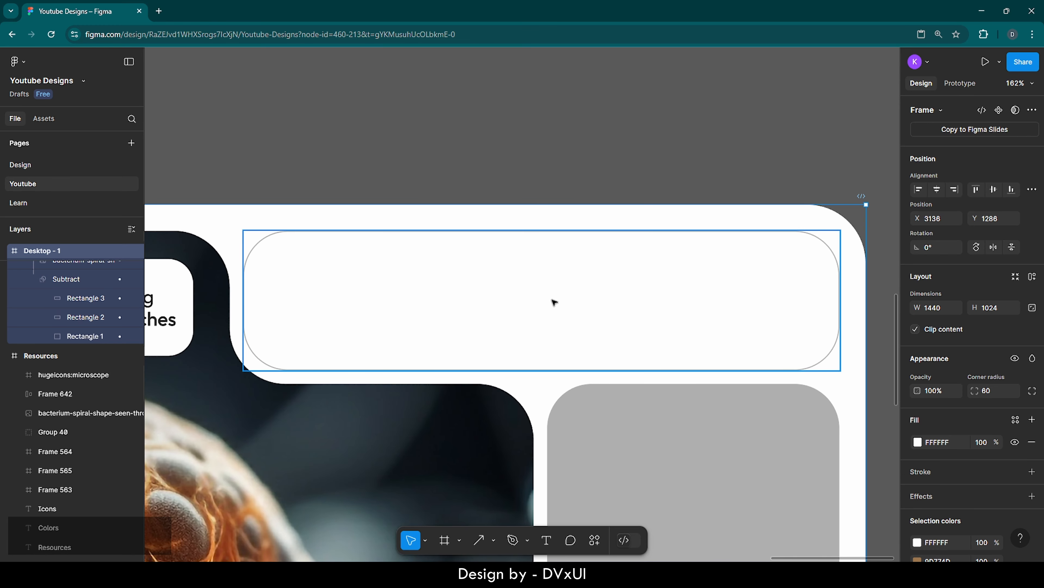
left_click(553, 302)
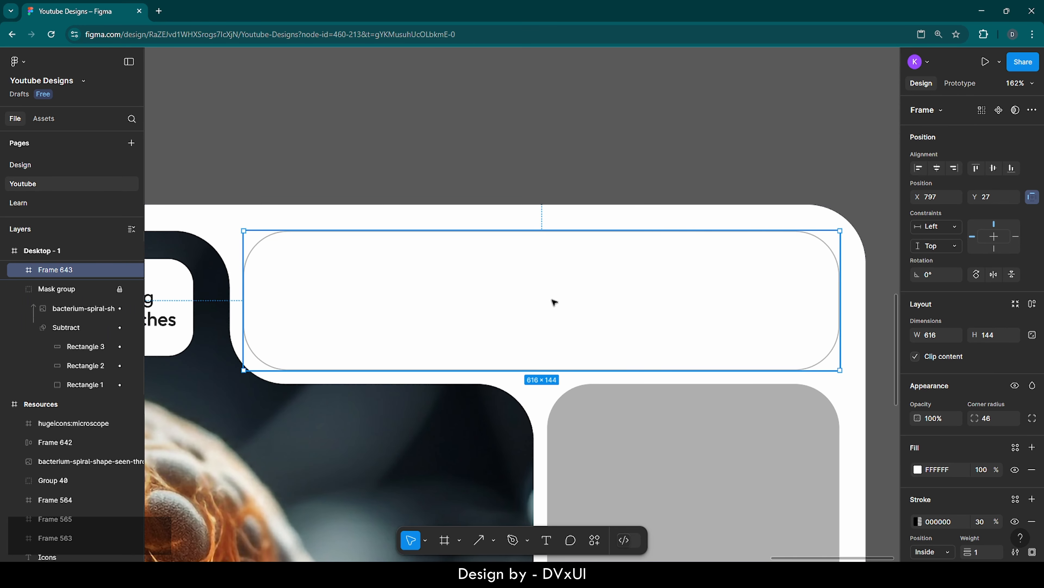
key("ctrl+v")
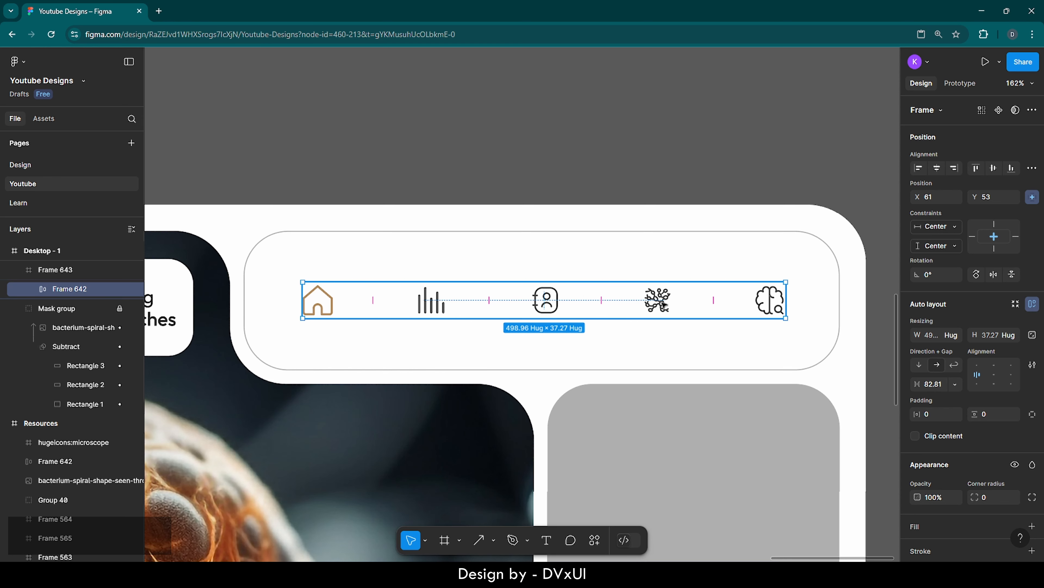
left_click(938, 169)
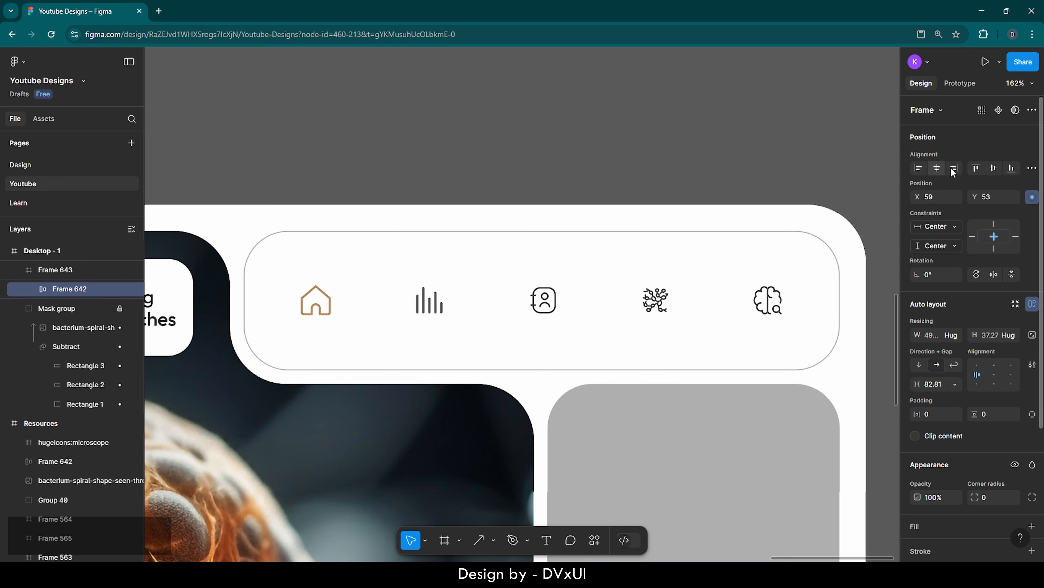
left_click(469, 217)
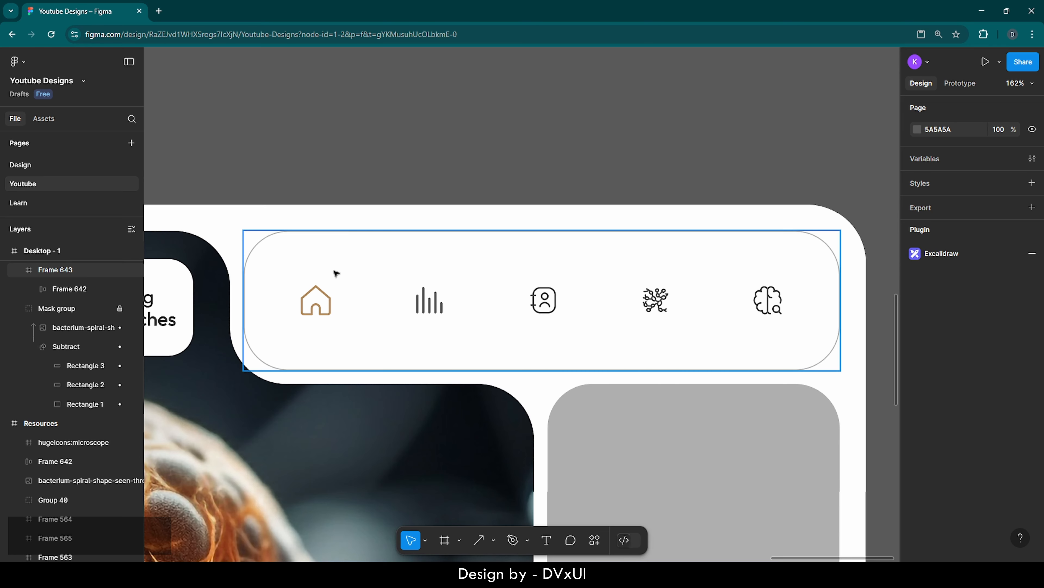
Place a 100 × 100 circle over the home icon at X 30 and centre it vertically in the white card
key("o")
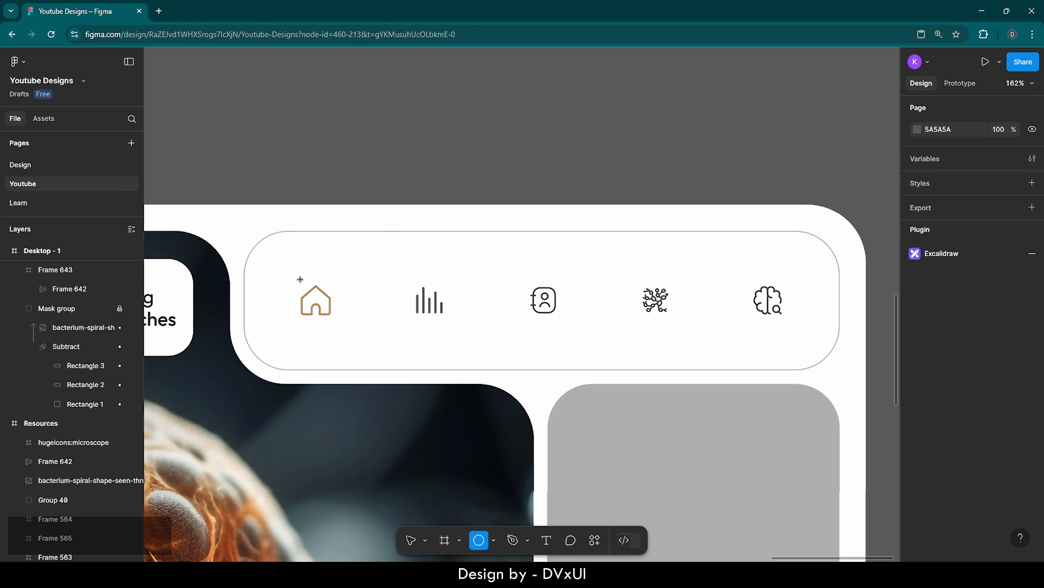
left_click(302, 282)
left_click_drag(303, 282, 275, 306)
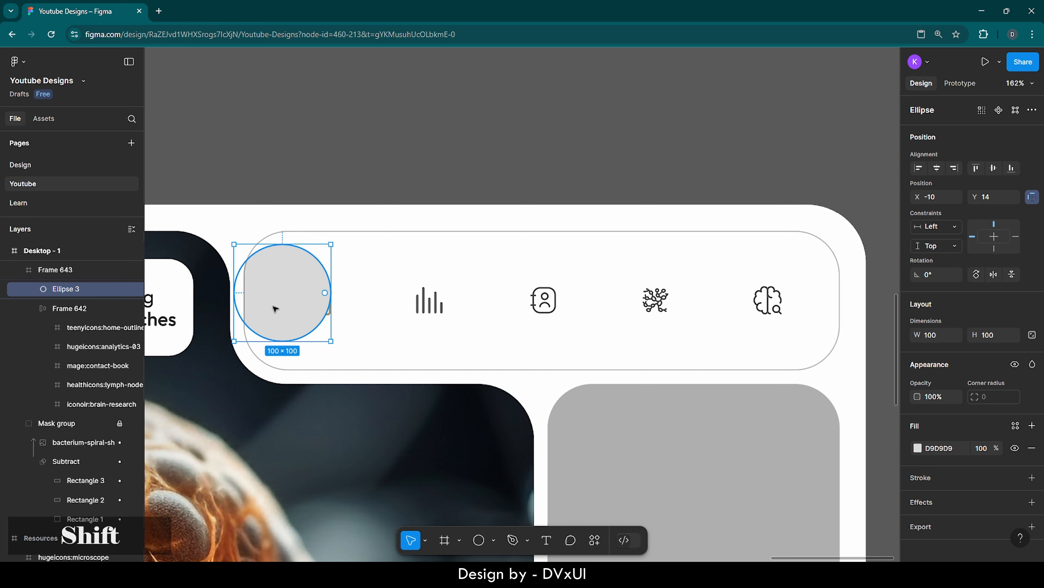
key("shift+Right")
key("shift+Right")
key("shift+Right")
key("shift+Right")
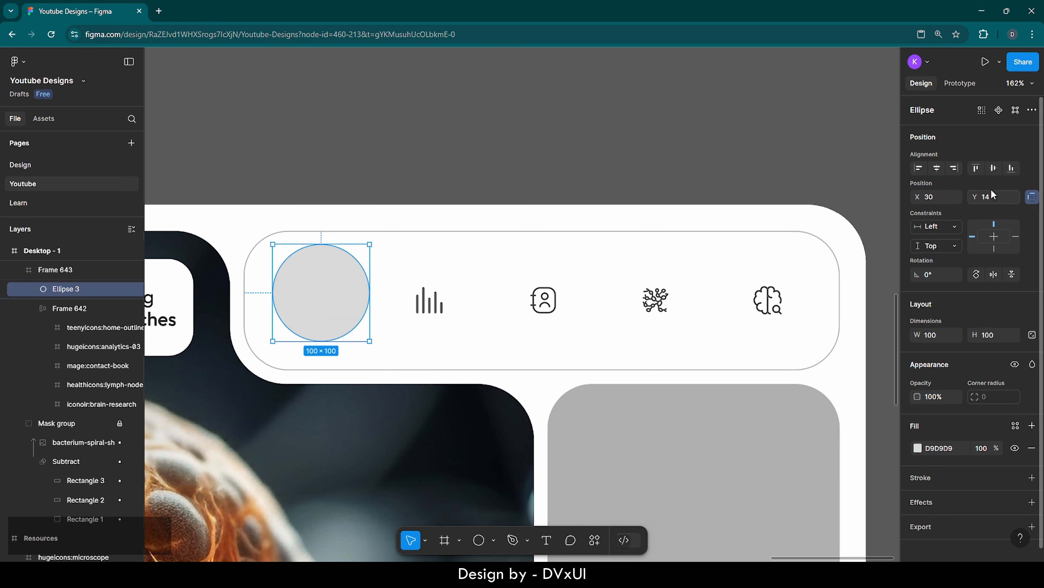
left_click(995, 172)
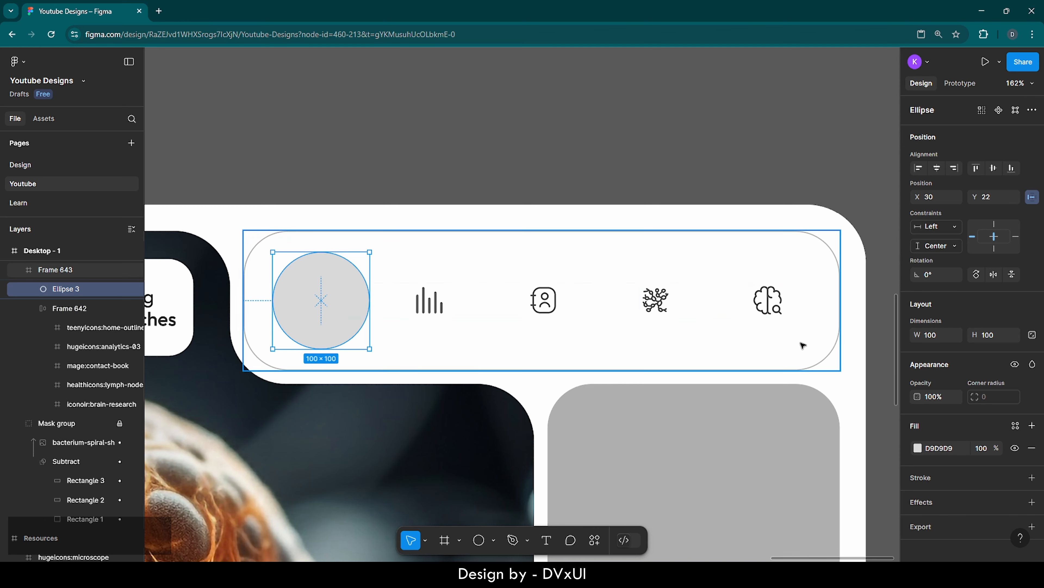
Fill the circle over the home icon with tan B0895E at 40% opacity
left_click(917, 448)
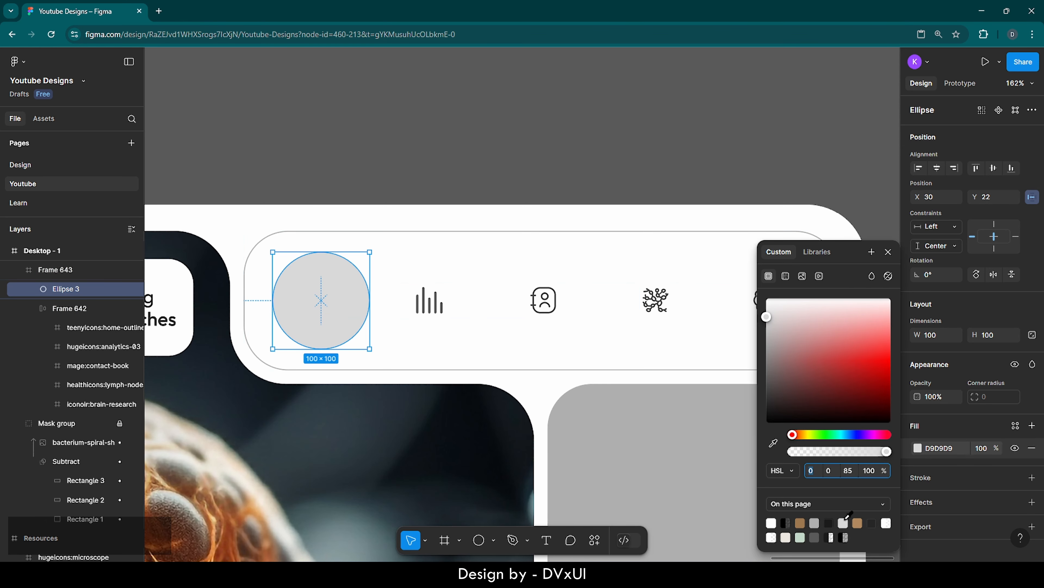
left_click(858, 521)
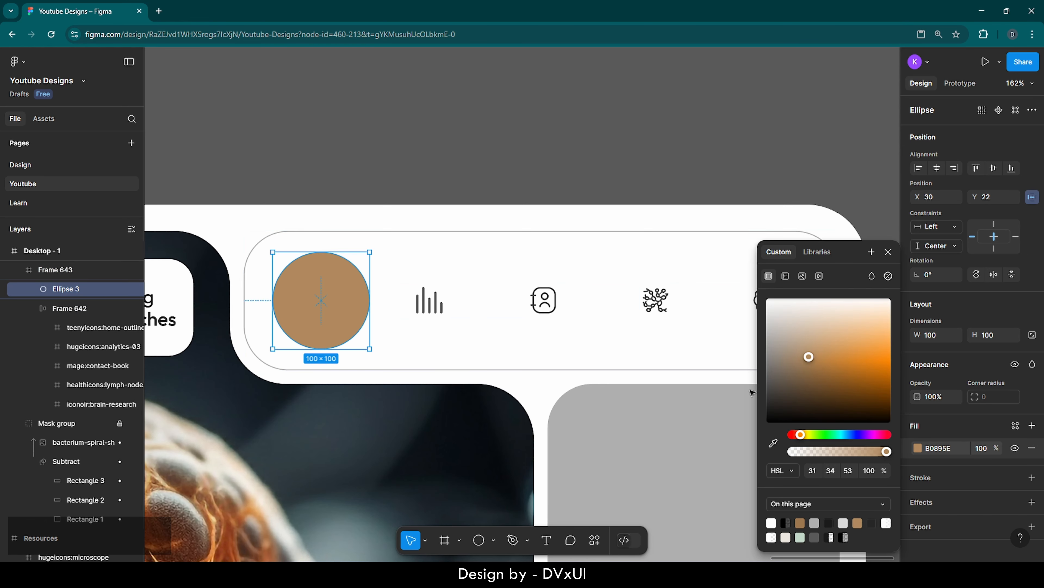
left_click(869, 470)
type("20")
key("Return")
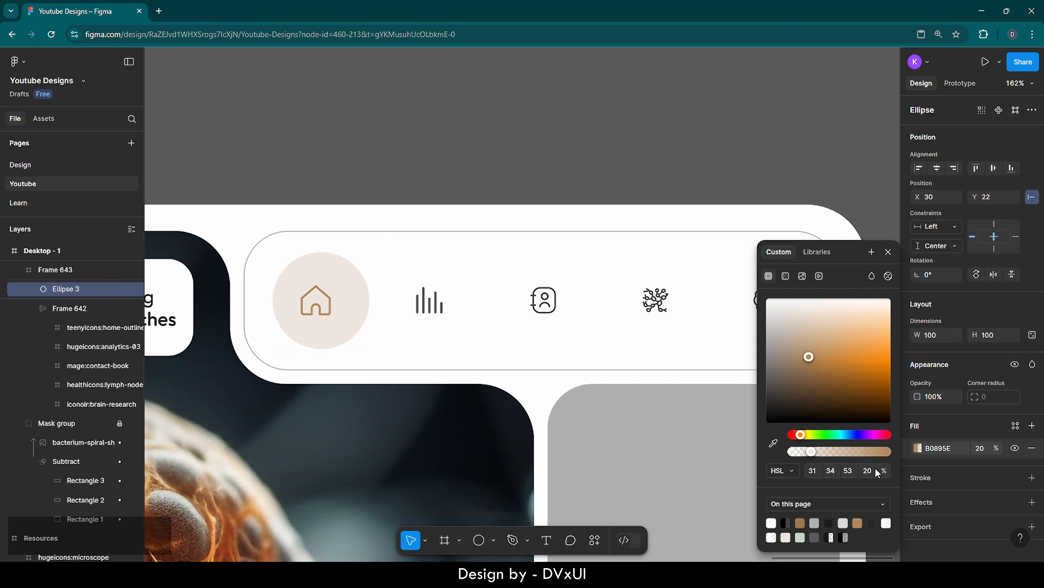
left_click(872, 471)
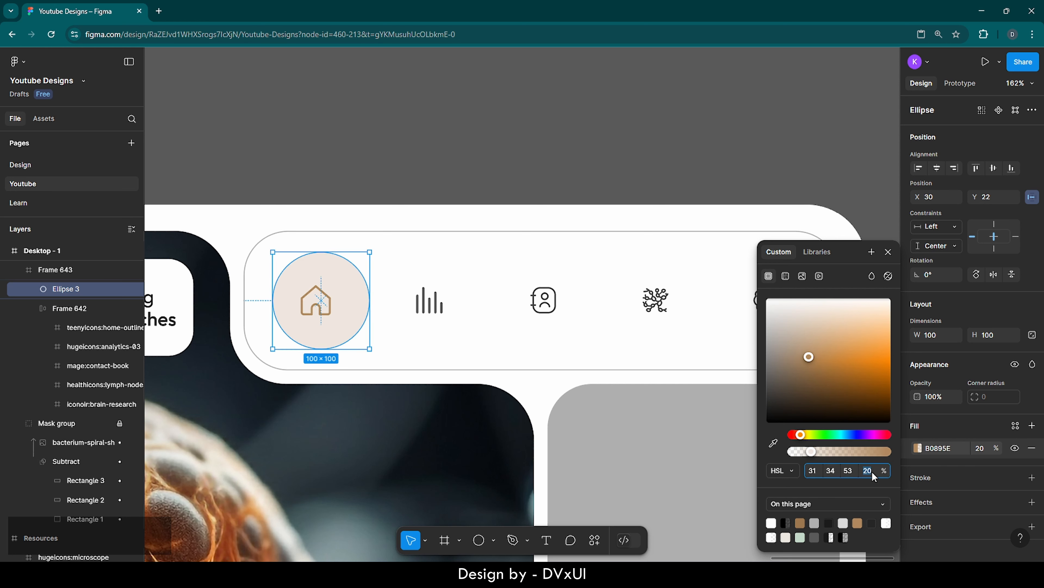
type("40")
key("Return")
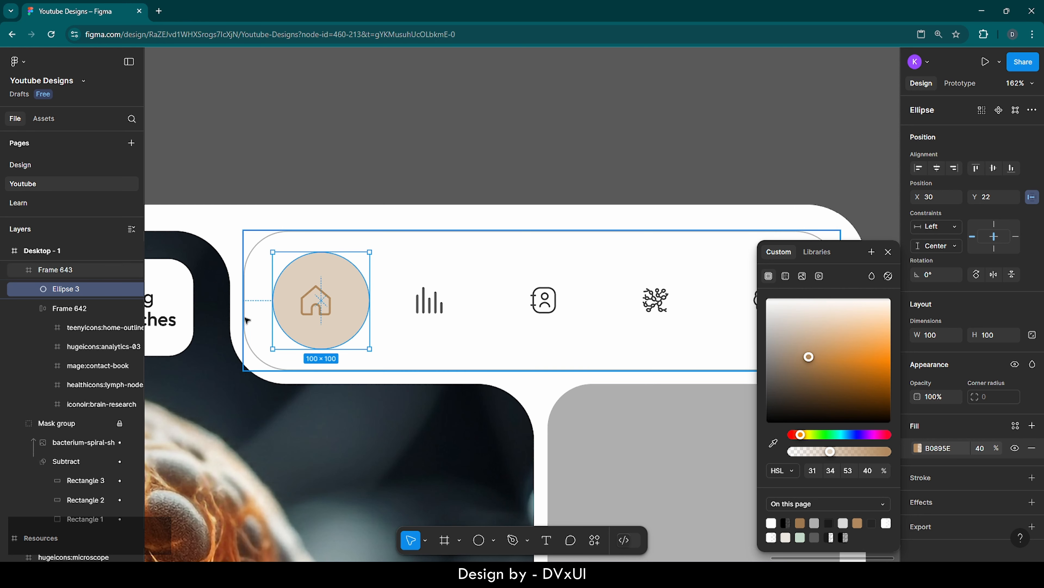
Nudge the tan circle to X 25 so it is centred on the home icon
key("Left")
key("Left")
key("Left")
key("Left")
key("Left")
key("Left")
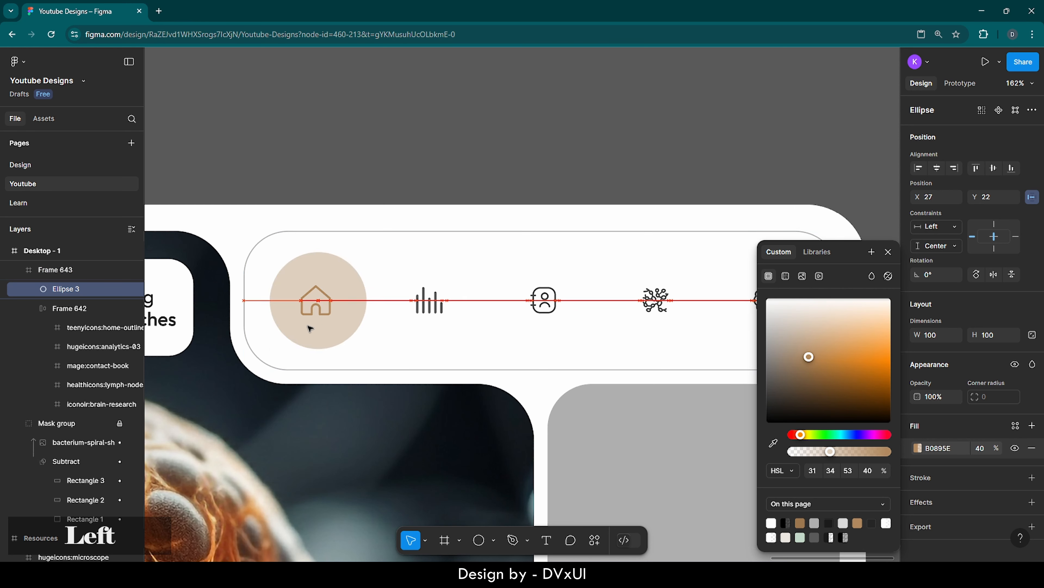
key("Right")
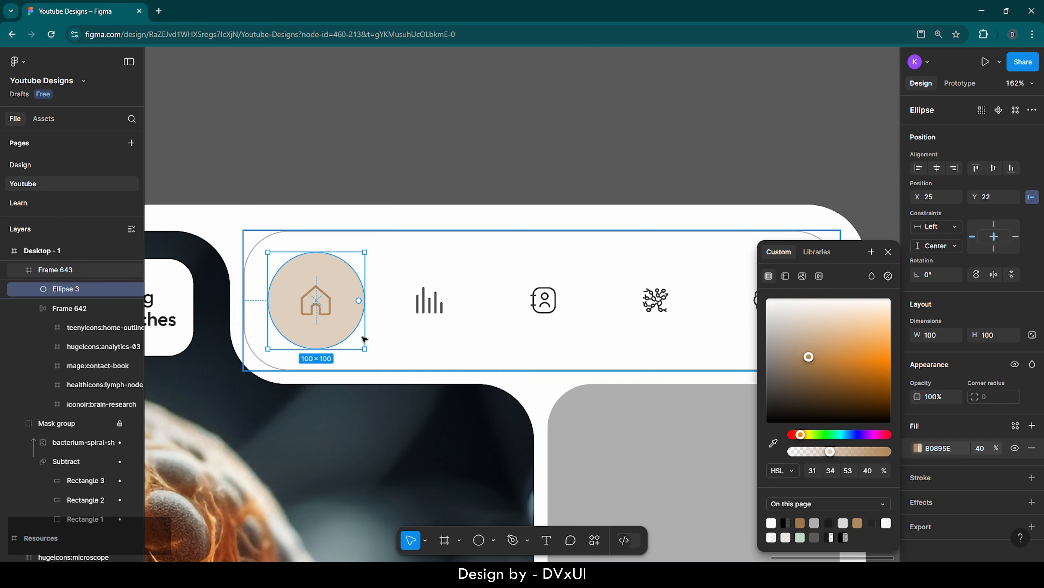
left_click(426, 339)
scroll(426, 338, "down", 10)
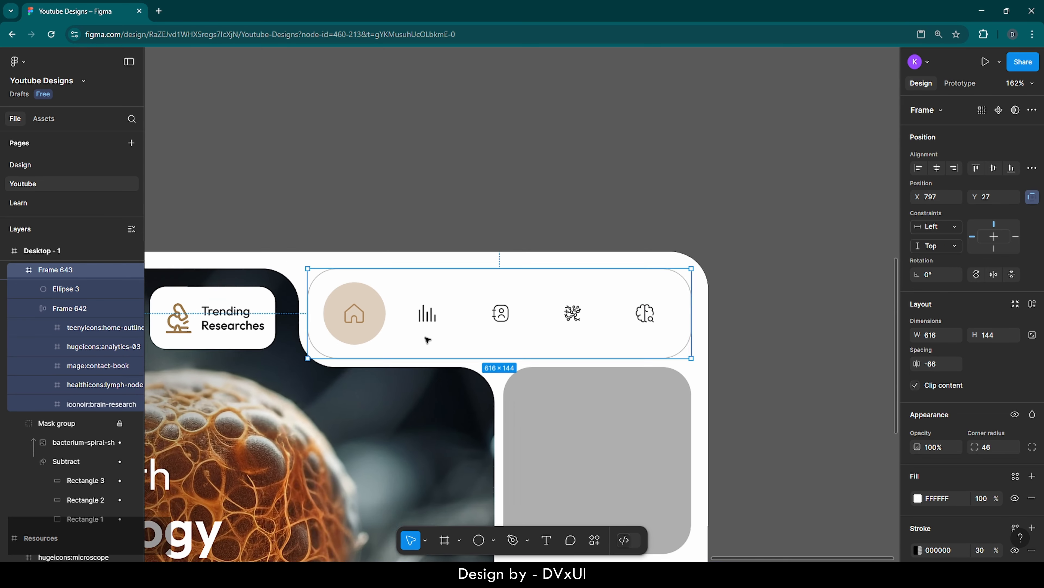
scroll(426, 339, "down", 3)
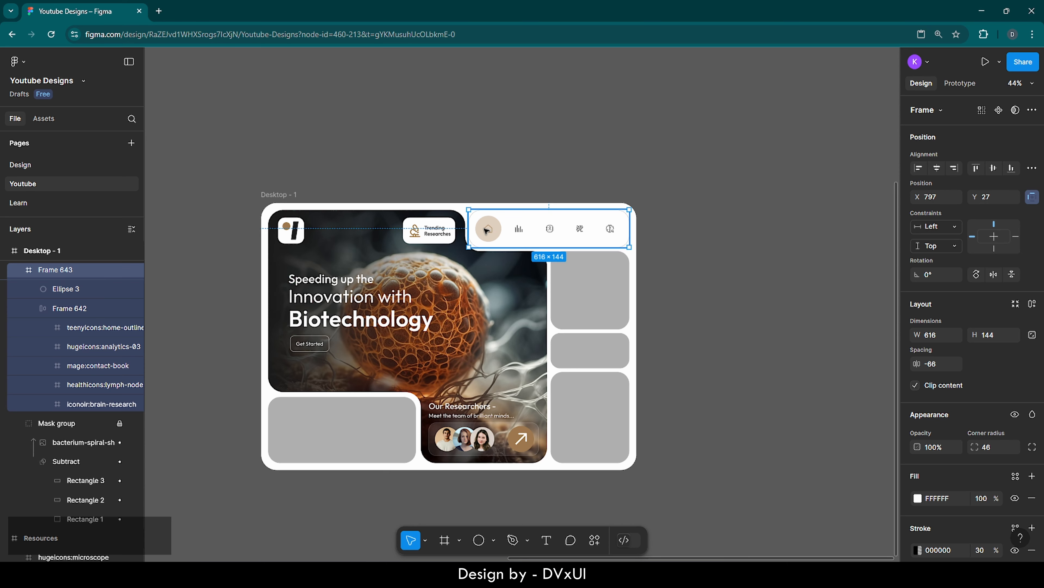
Add a black 000000 stroke at 30% opacity to the grey 302 × 300 card directly below the icon navigation card
left_click(604, 195)
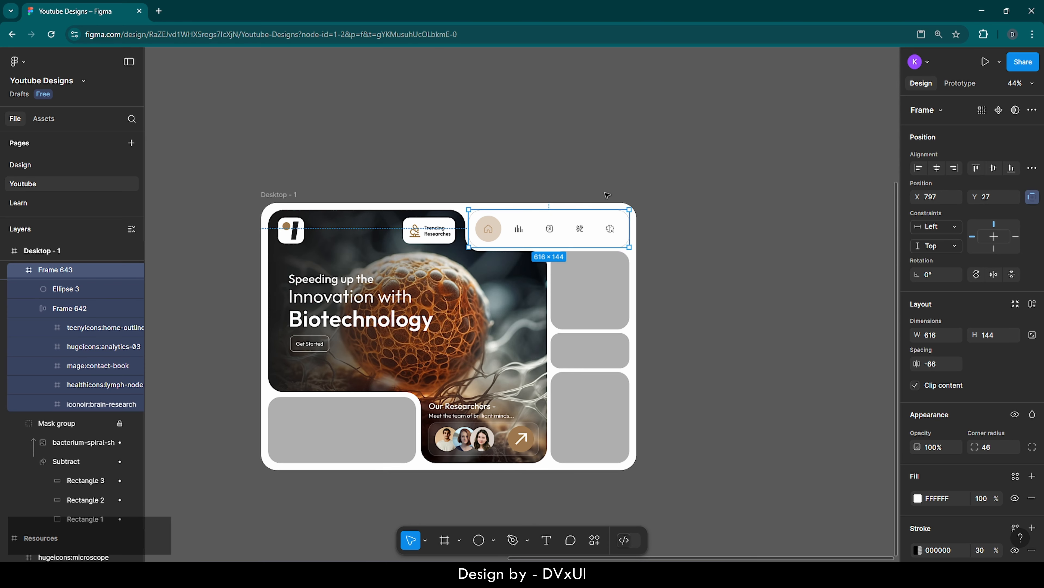
scroll(607, 194, "left", 2)
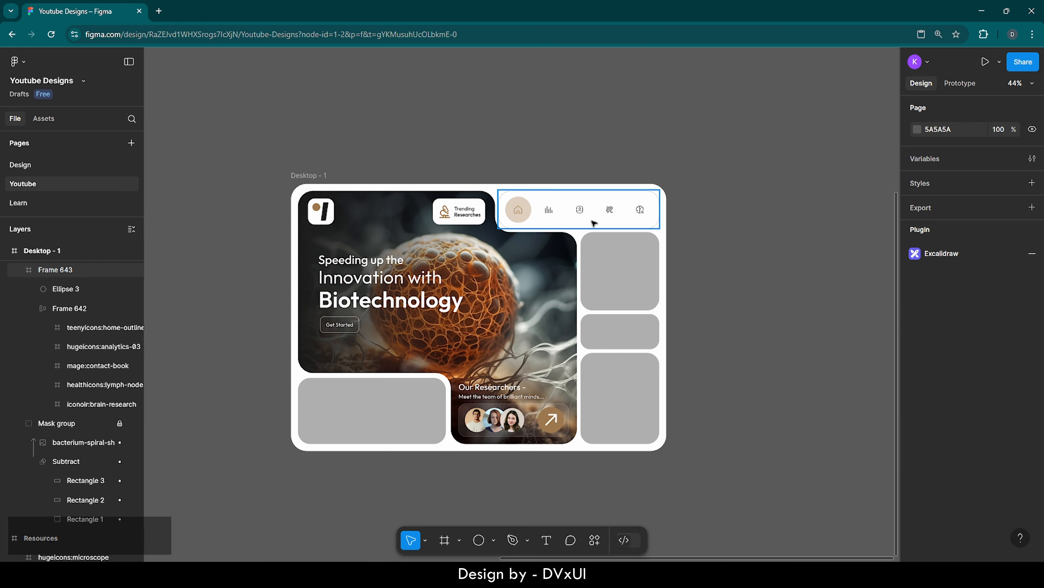
scroll(378, 293, "up", 2)
scroll(378, 293, "up", 2)
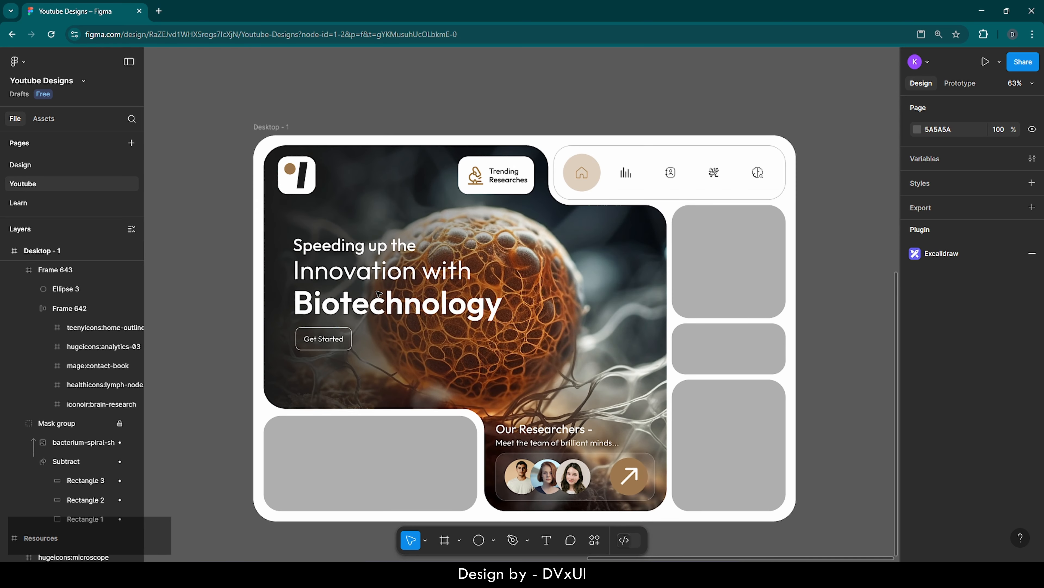
left_click(774, 214)
scroll(823, 206, "up", 5)
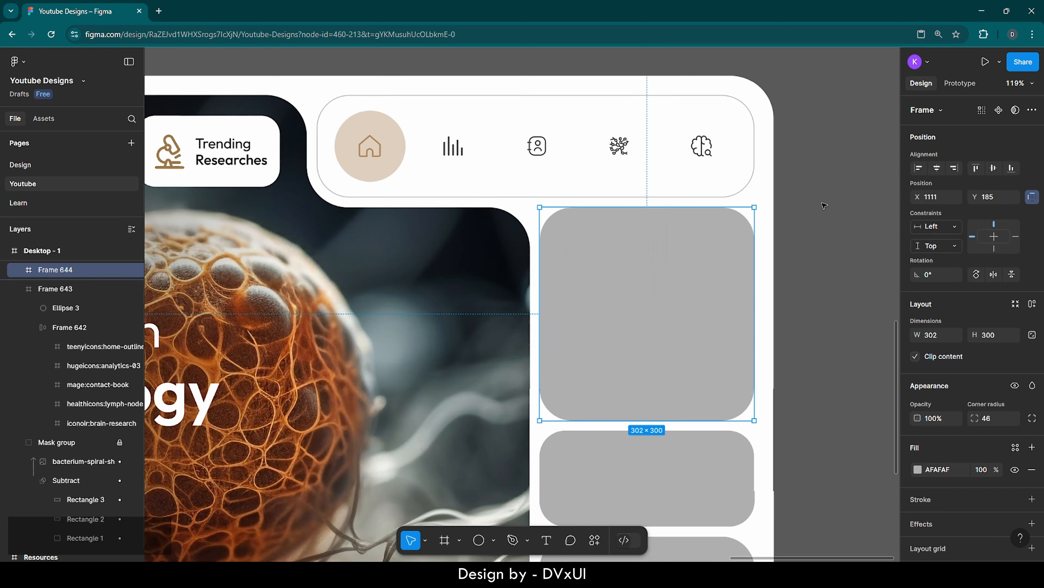
scroll(823, 205, "down", 1)
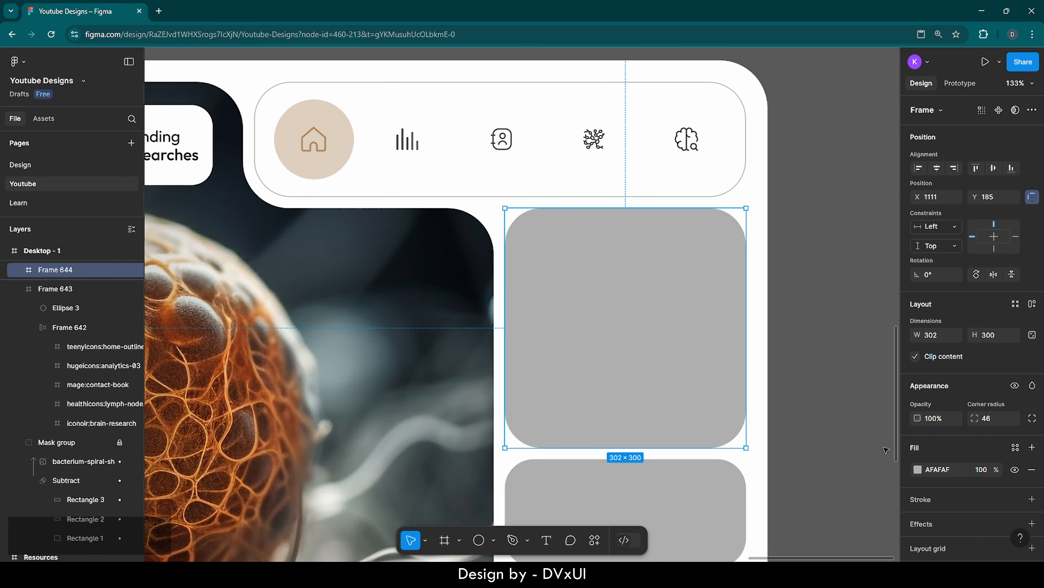
left_click(927, 497)
left_click(977, 522)
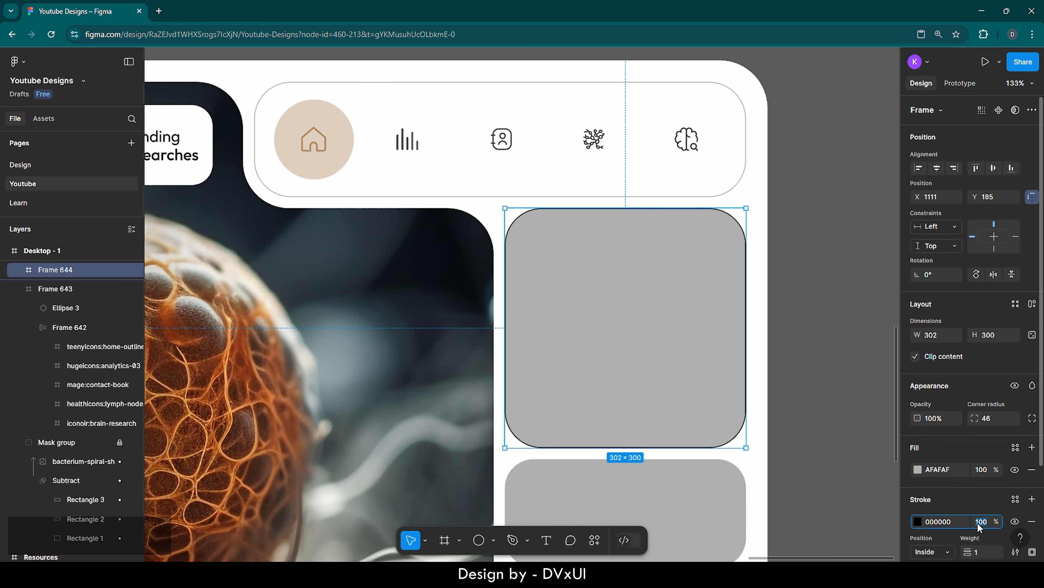
type("30")
key("Return")
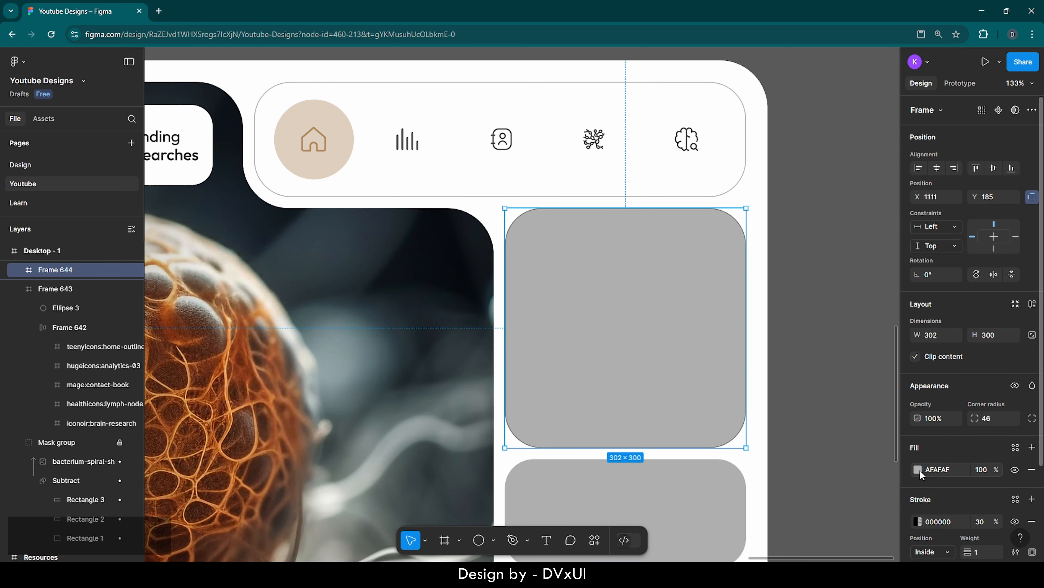
Fill the outlined 302 × 300 card with the pale green C4D9C8 already used on this page
left_click(918, 470)
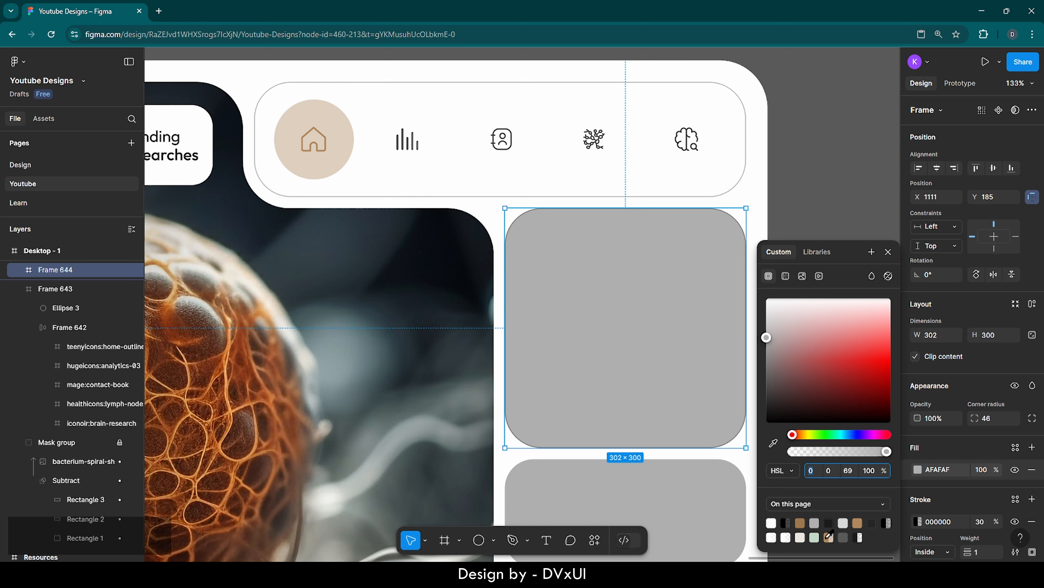
left_click(815, 537)
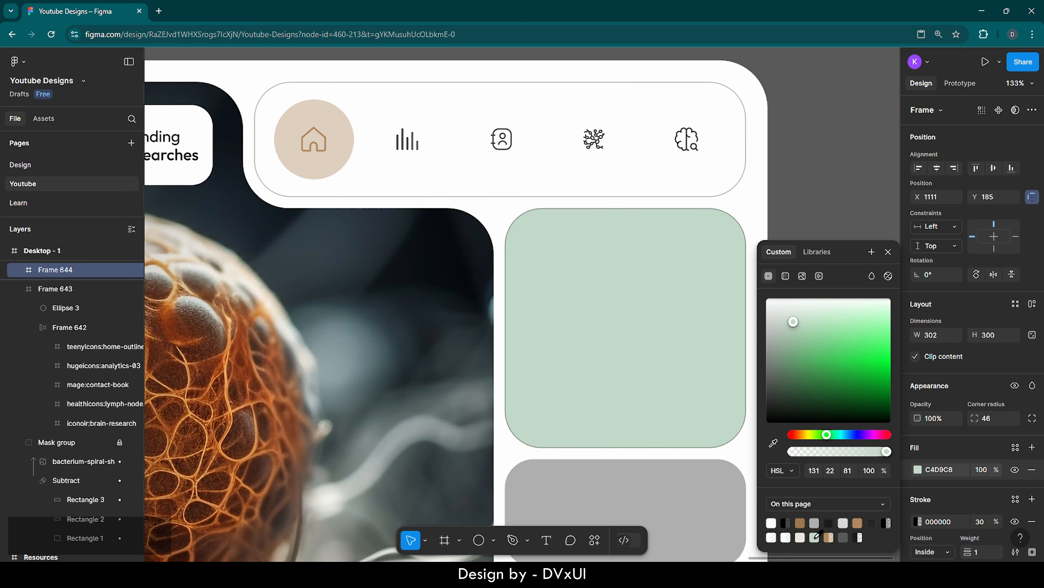
left_click(821, 222)
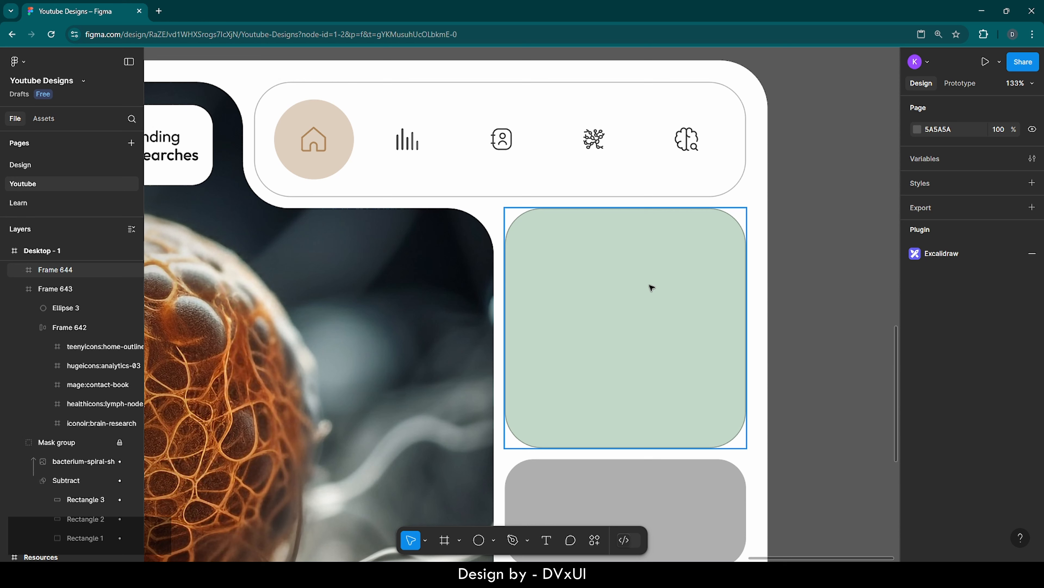
Add the two-line heading "Advanced / tech in biotech-" near the upper-left corner of the green card
key("t")
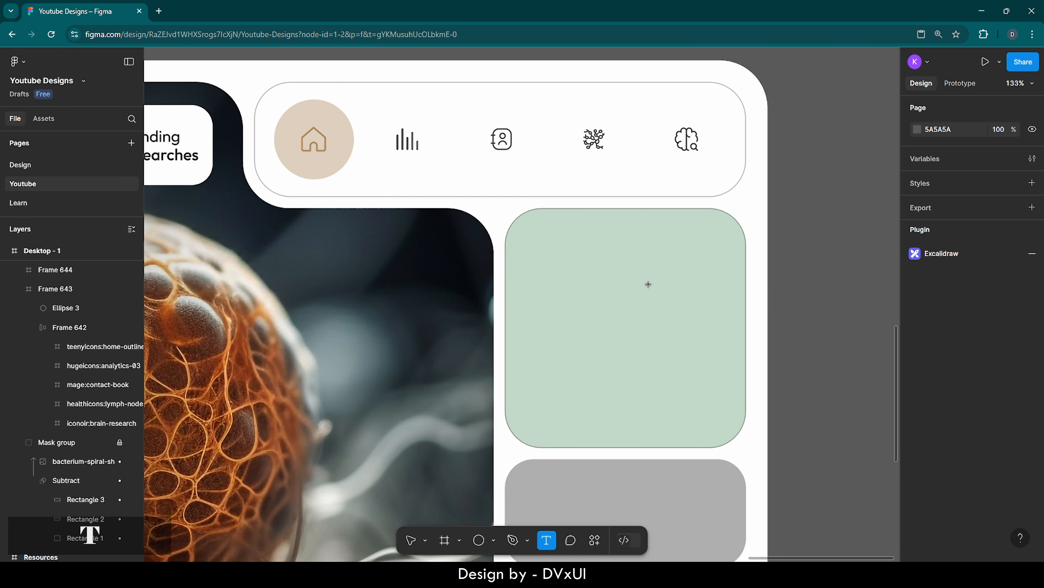
left_click(535, 254)
type("Advan")
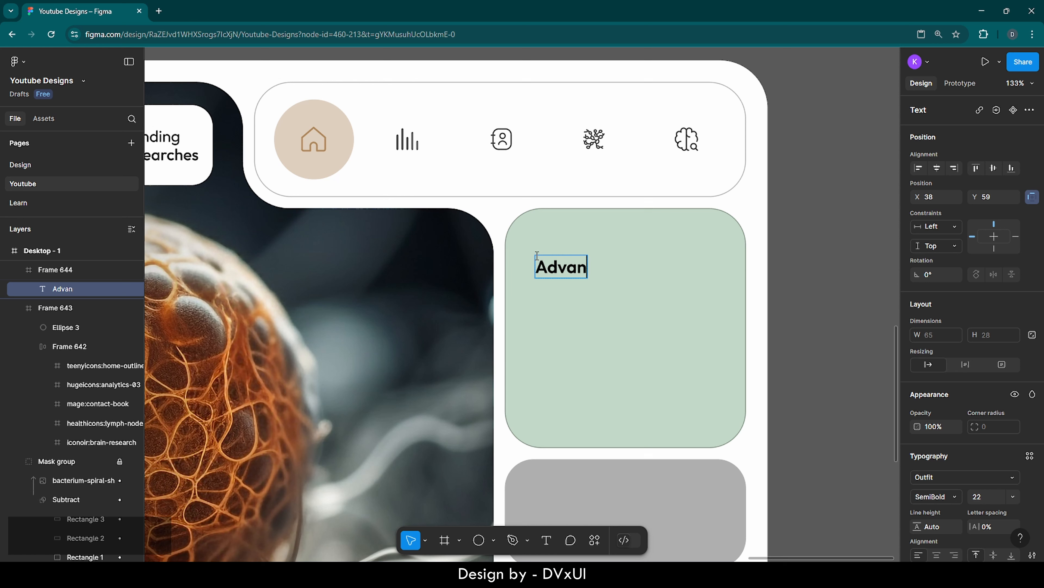
type("ced")
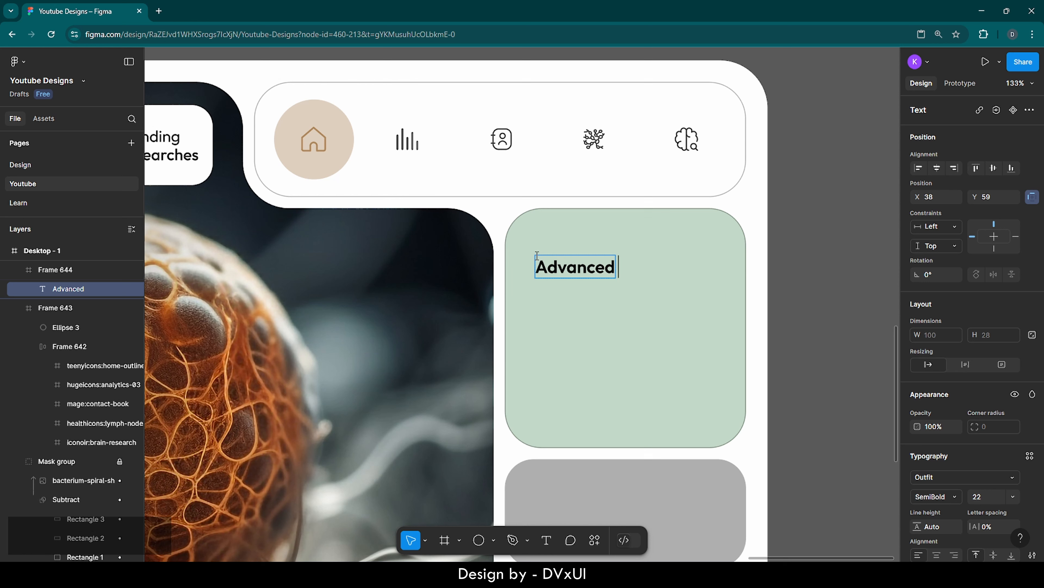
key("BackSpace")
type("tech")
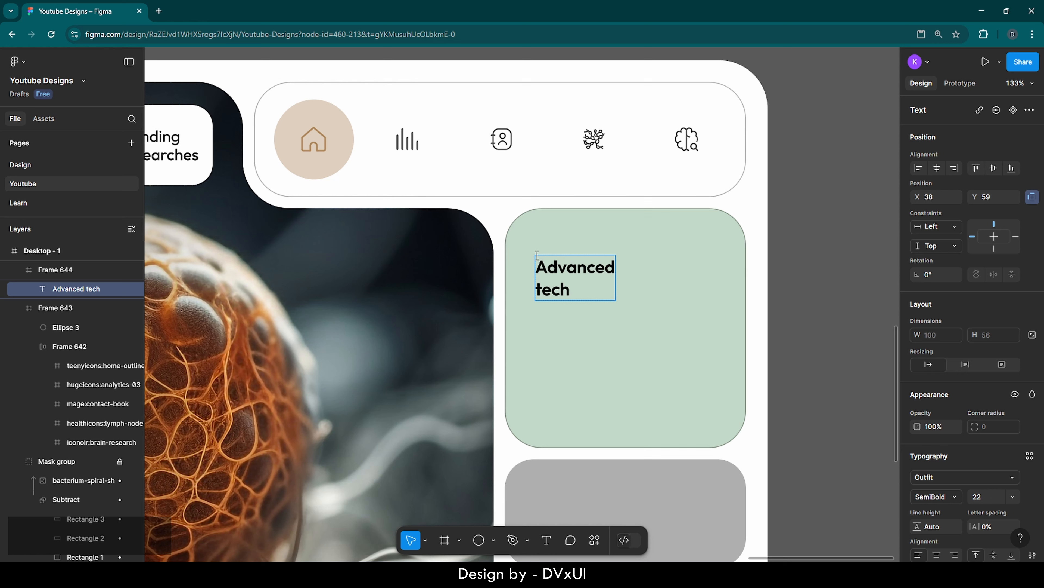
type(" in bio")
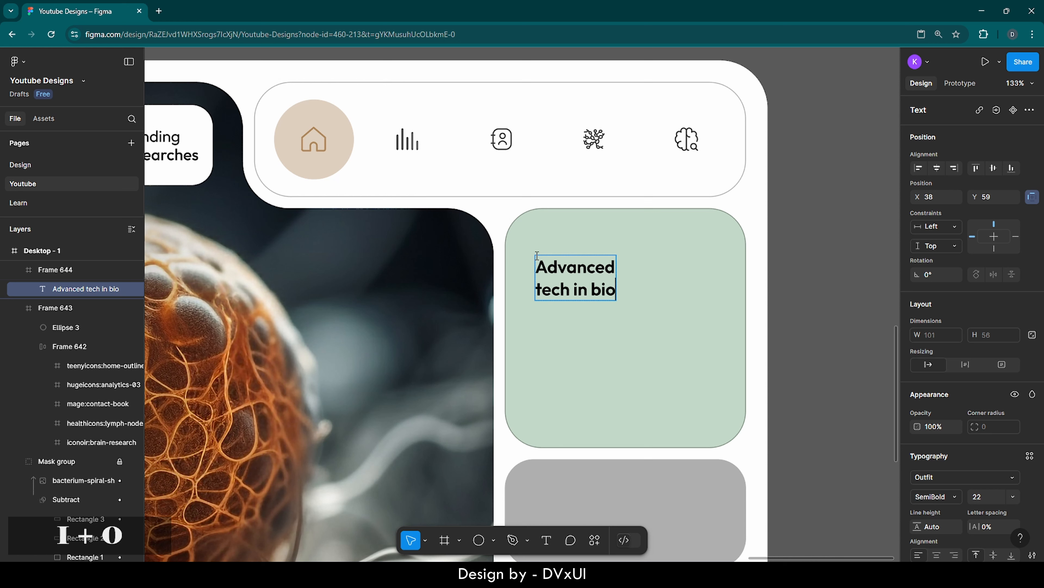
type("tech-")
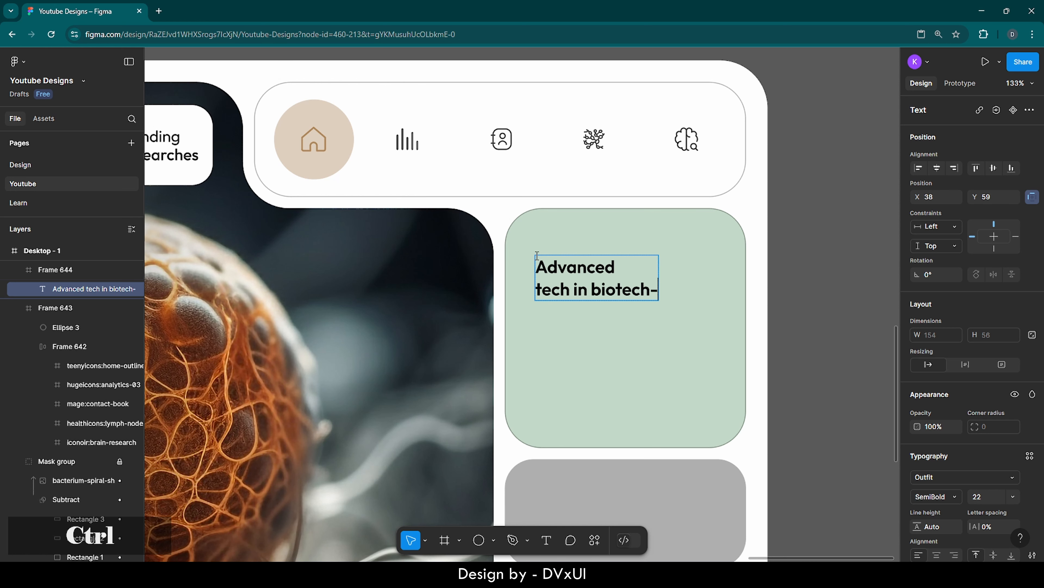
Set all of the green card's heading text to size 24 and Medium weight
key("ctrl+a")
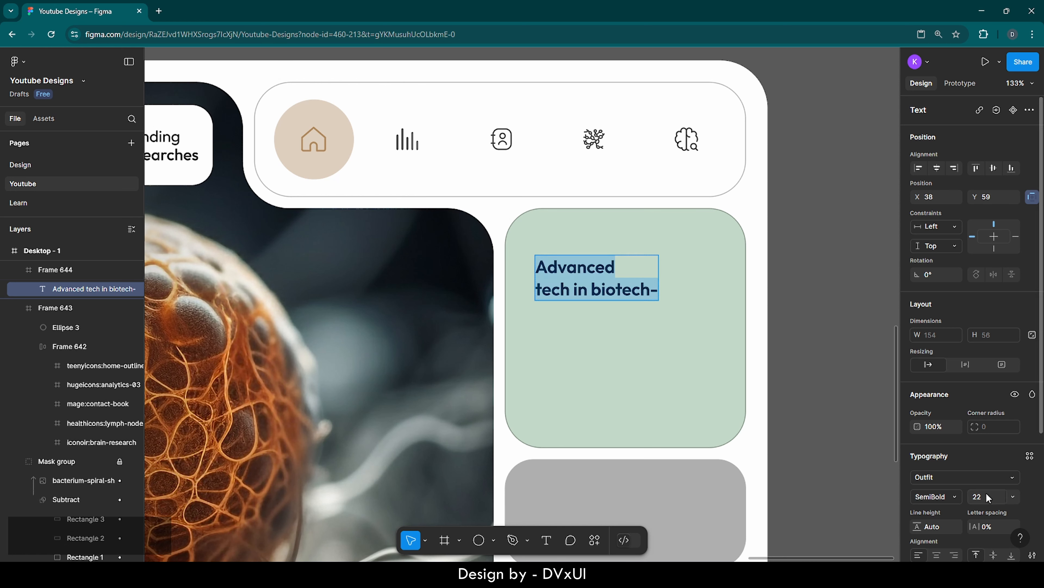
key("BackSpace")
type("4")
key("Return")
left_click(937, 496)
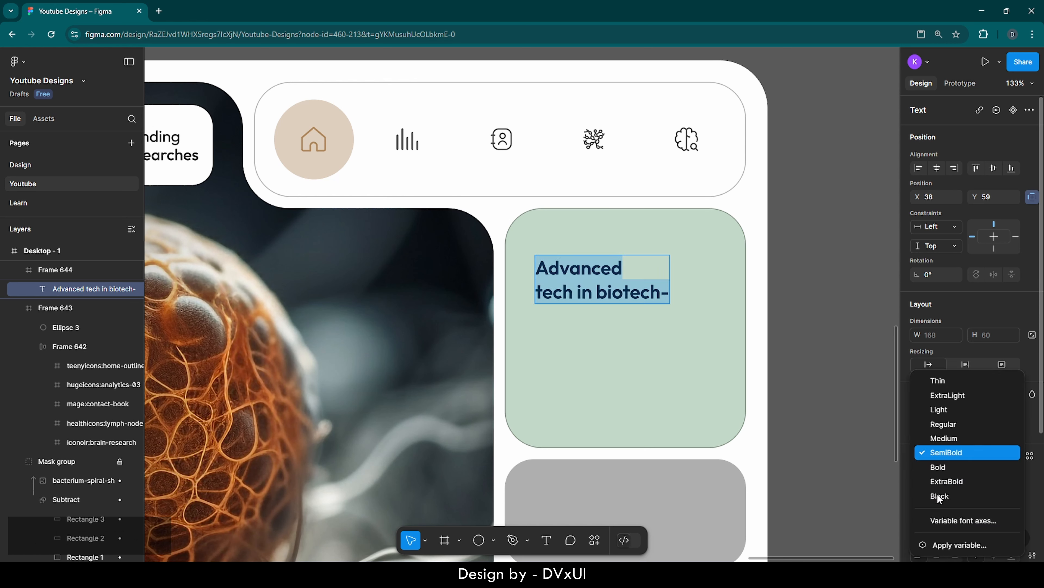
left_click(935, 438)
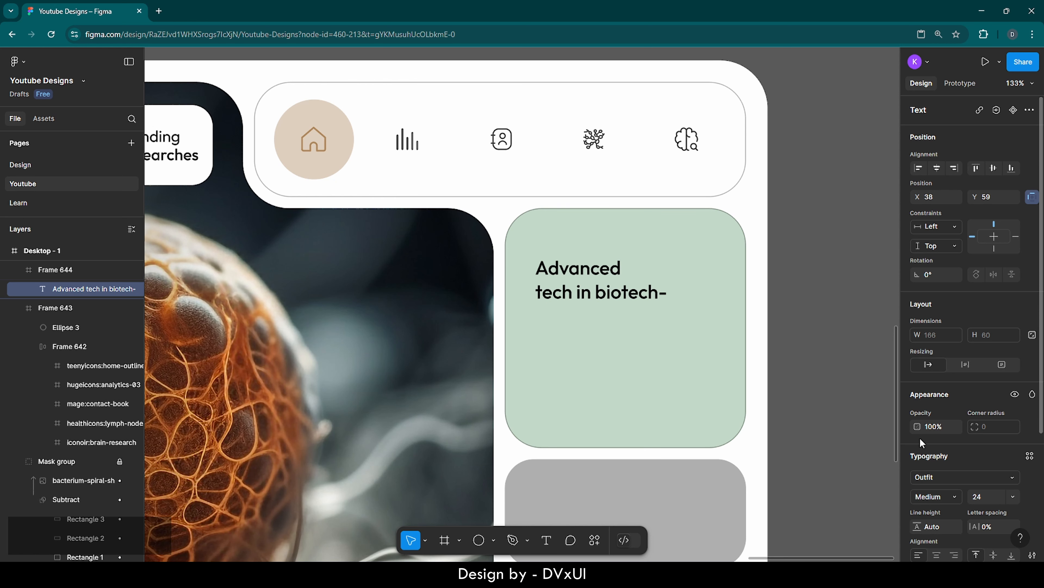
Increase the line height of the green card's heading to 34
scroll(924, 504, "down", 2)
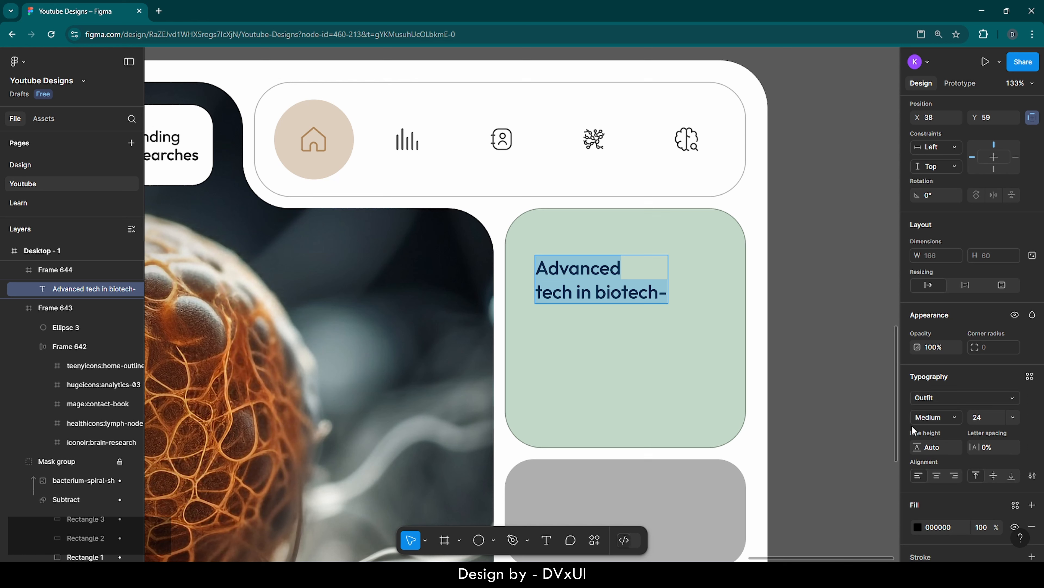
key("Up")
key("Up")
key("Up")
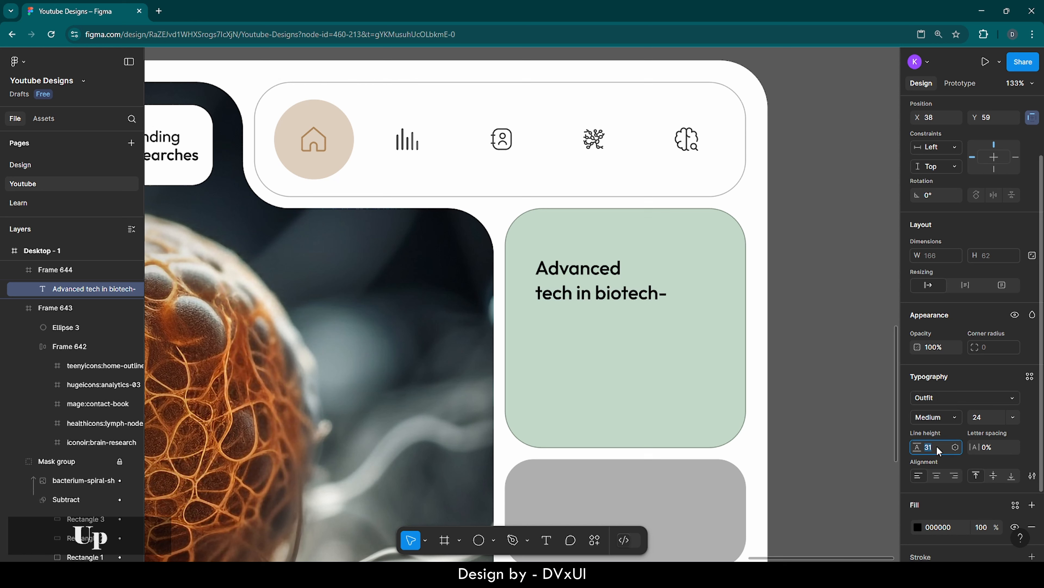
key("Up")
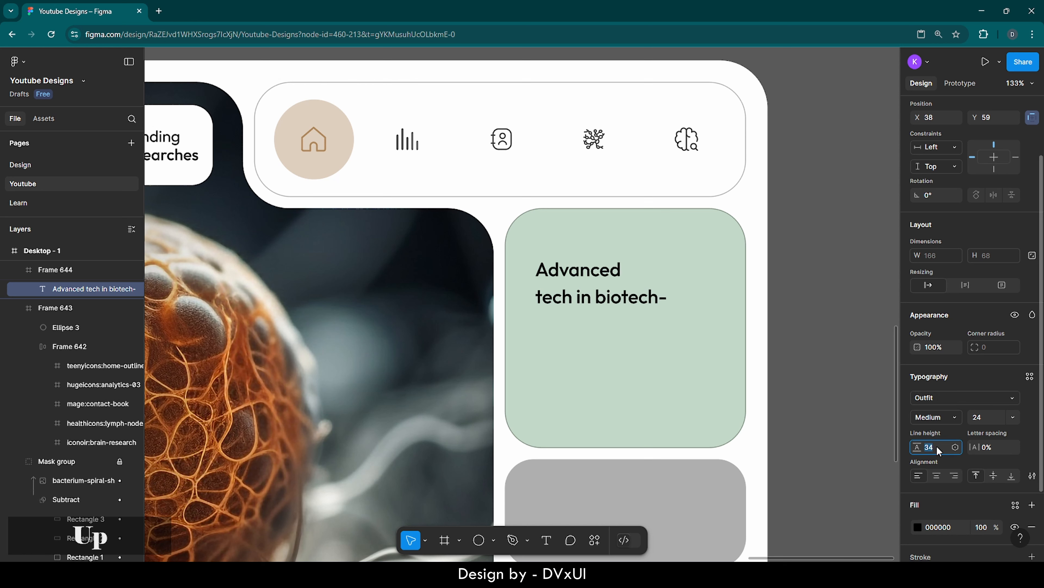
Enlarge the green card's heading to font size 28 and finish editing the text
left_click(989, 414)
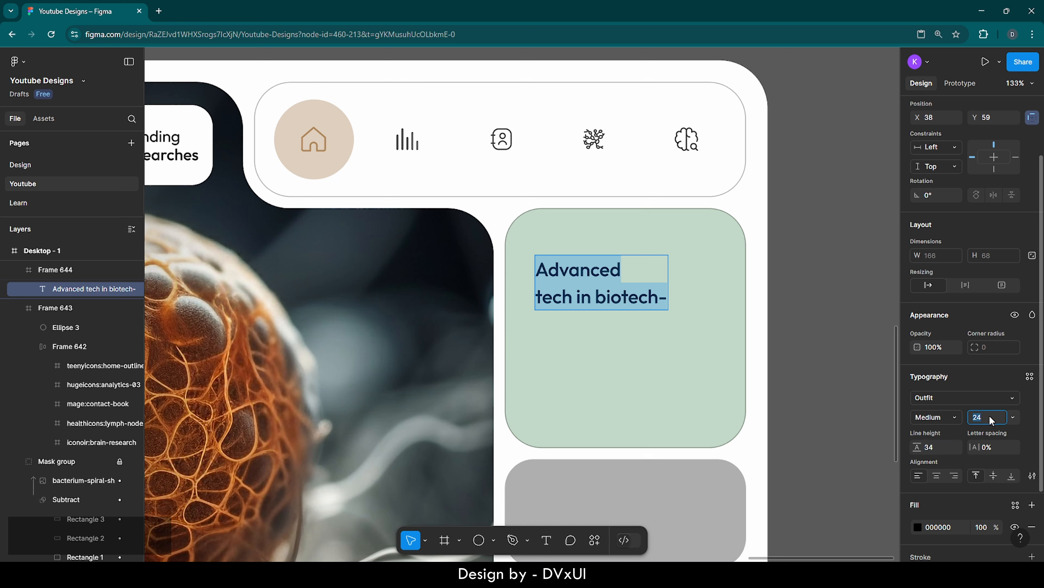
key("Up")
key("Up")
key("Up")
key("Up")
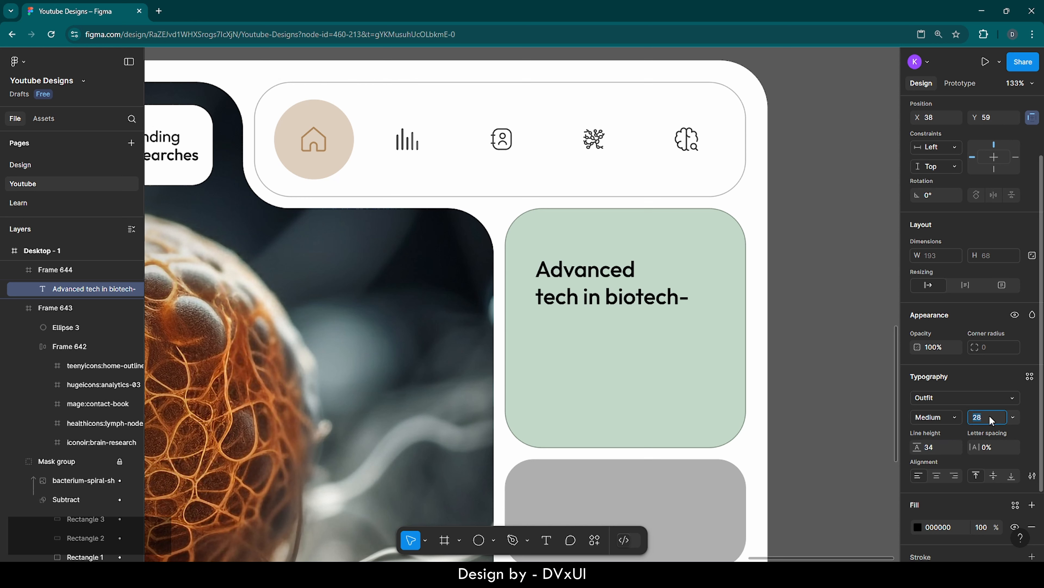
key("Escape")
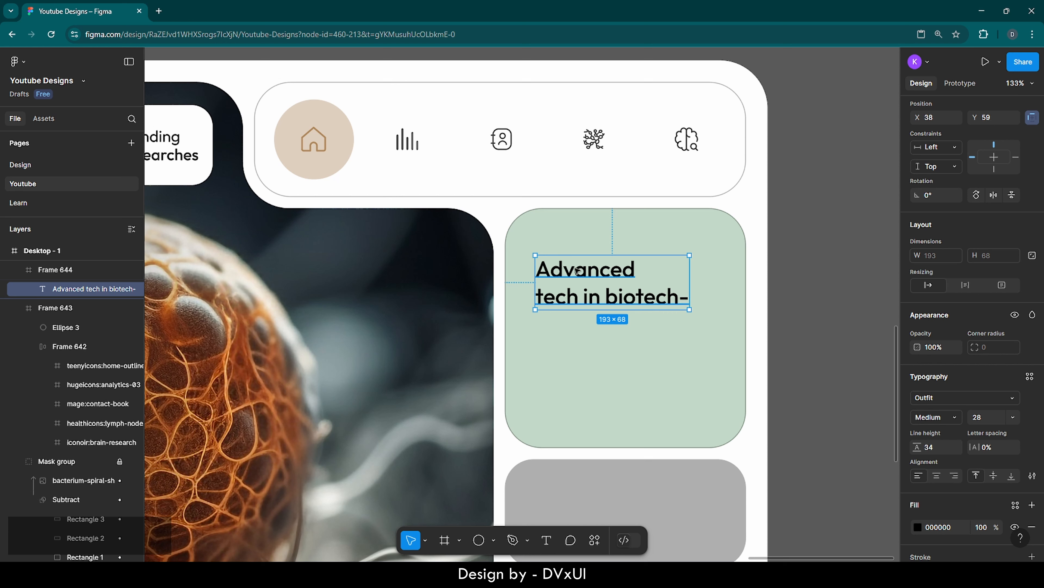
Move the heading to X 30, Y 30 in the green card and check its distances to the card edges
left_click_drag(578, 270, 571, 243)
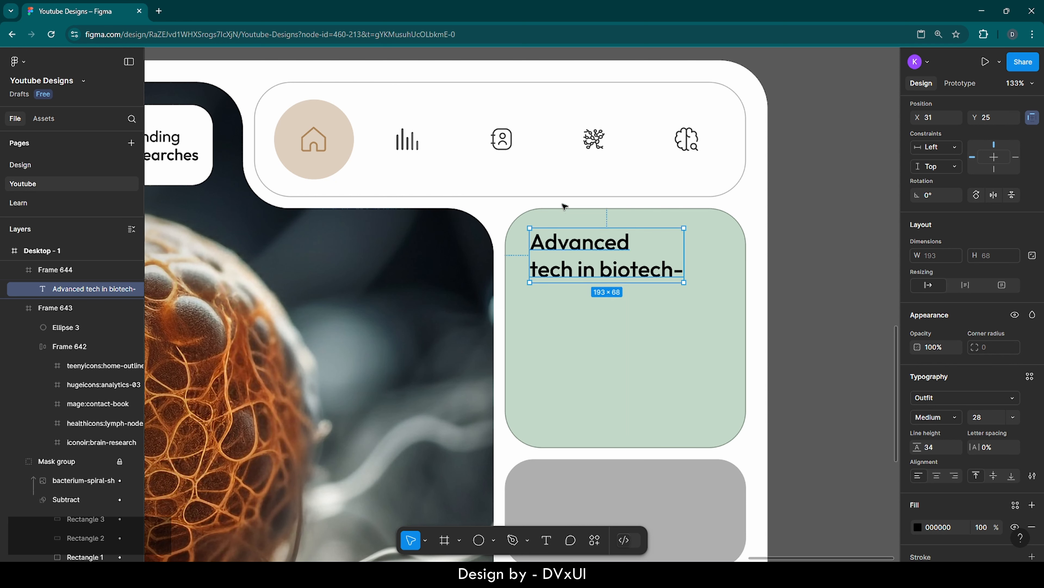
key("alt")
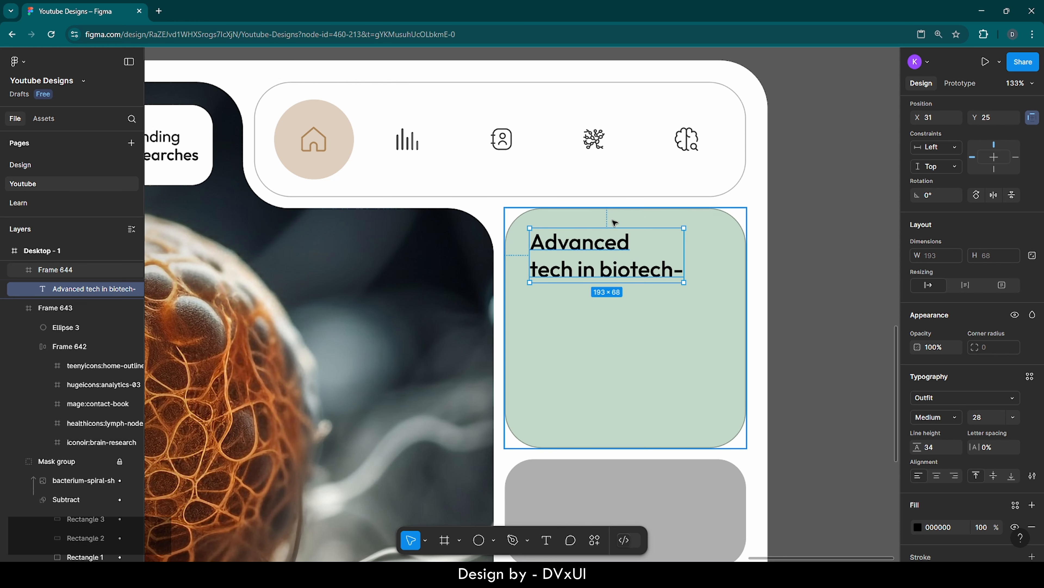
key("Down")
key("Down")
key("Down")
key("Down")
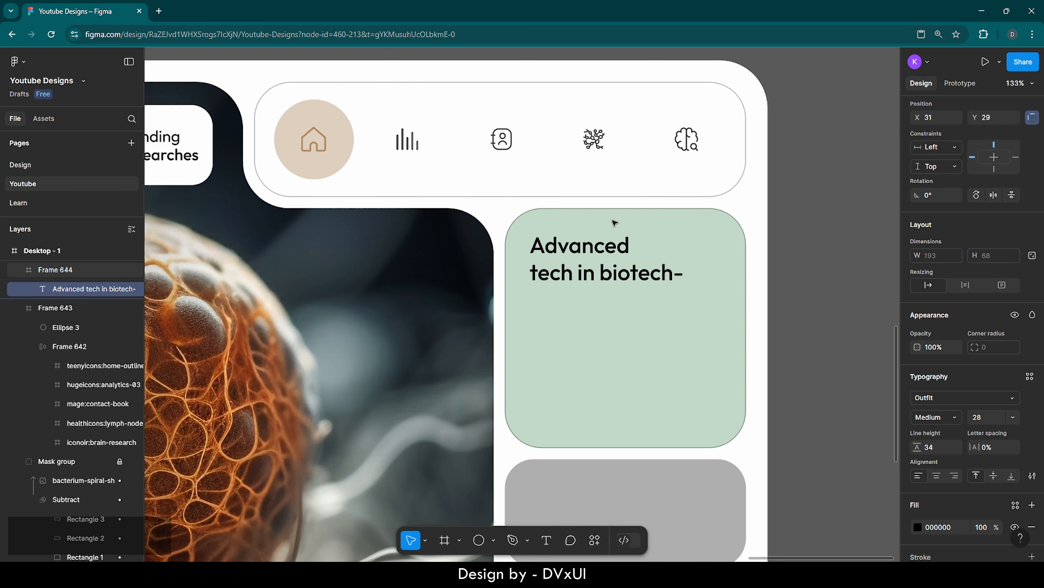
key("alt")
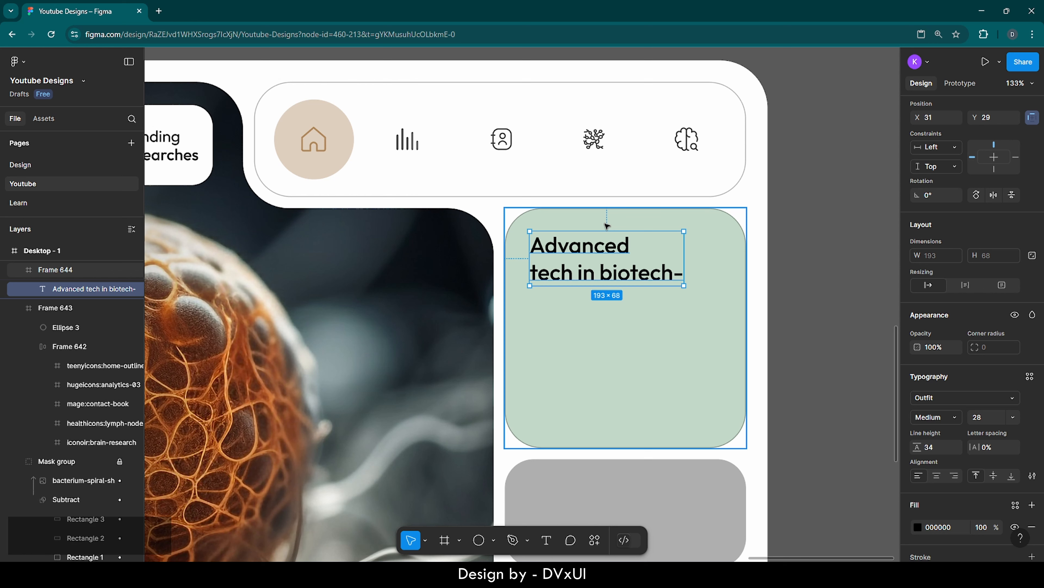
key("Down")
key("Left")
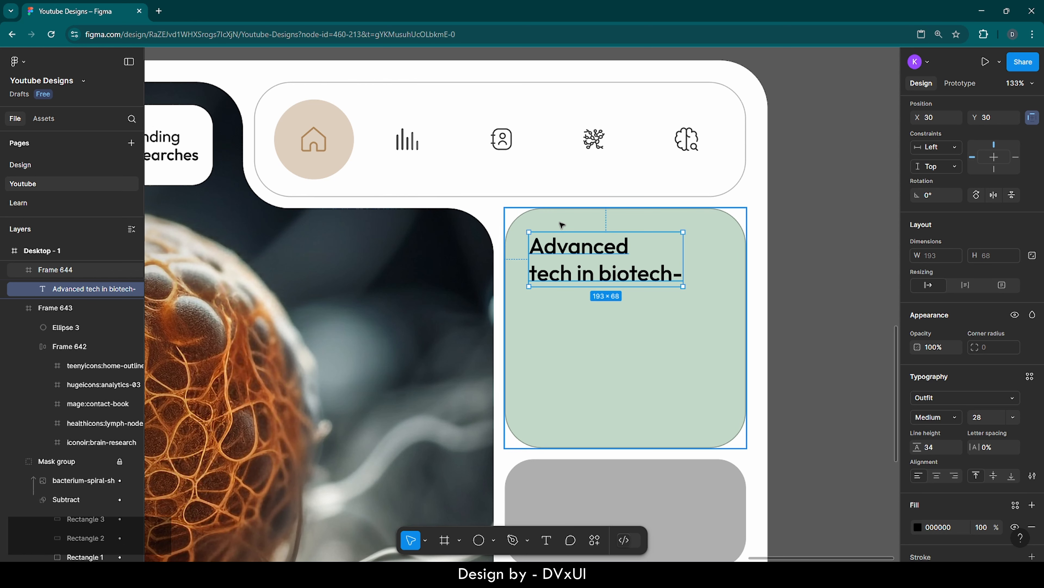
key("alt")
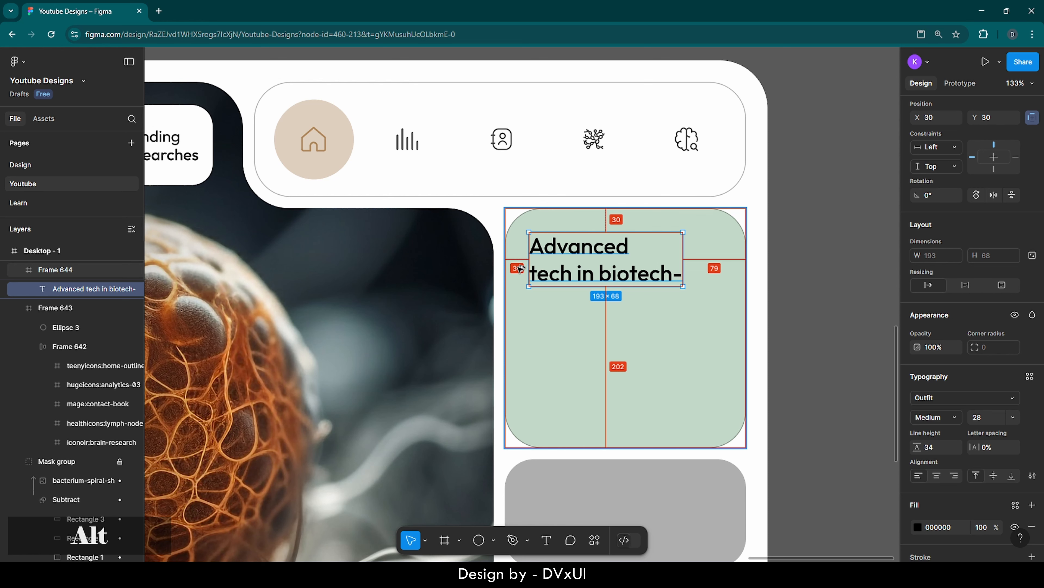
Open loremipsum.io in a new browser tab and copy the placeholder text from "Lorem ipsum dolor" through "commodo consequat."
left_click(549, 326)
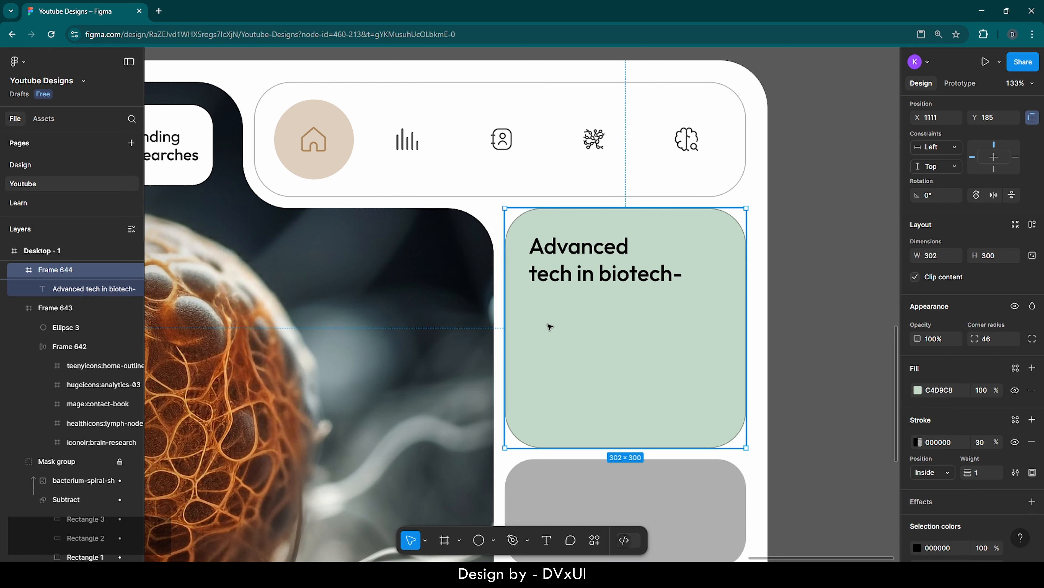
left_click(159, 12)
type("lore")
key("Return")
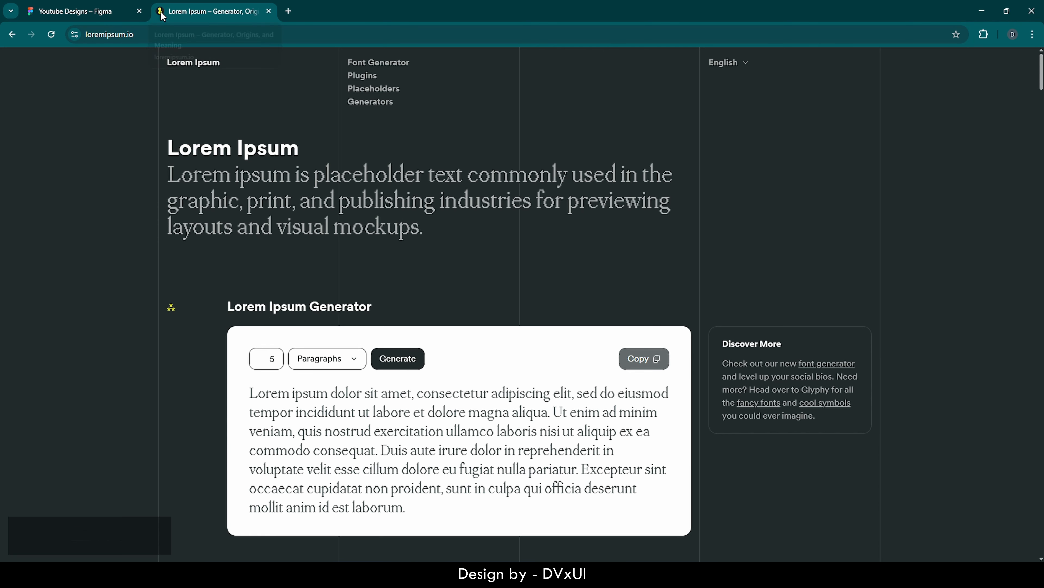
left_click_drag(249, 392, 377, 449)
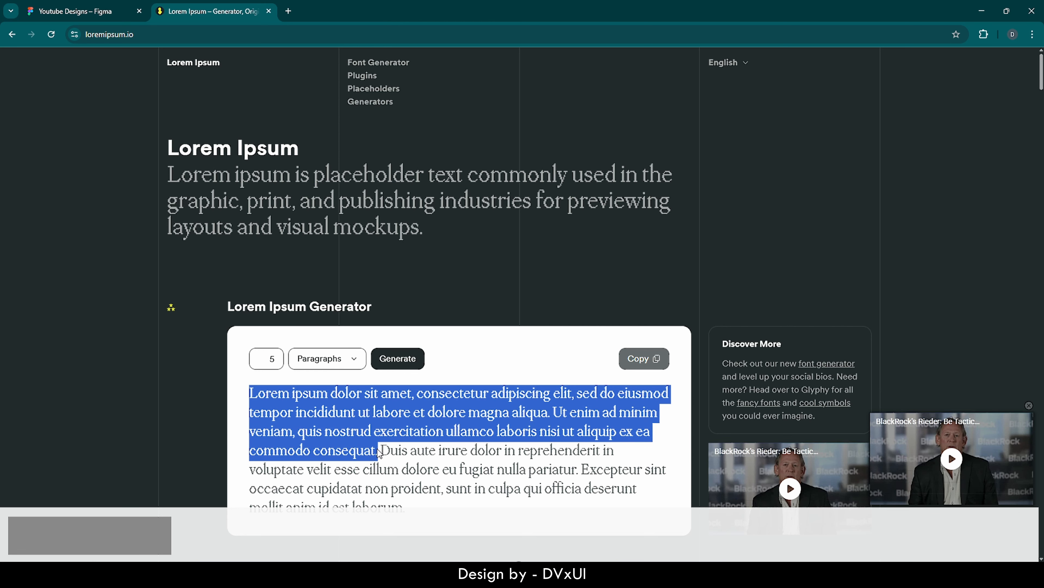
key("ctrl+c")
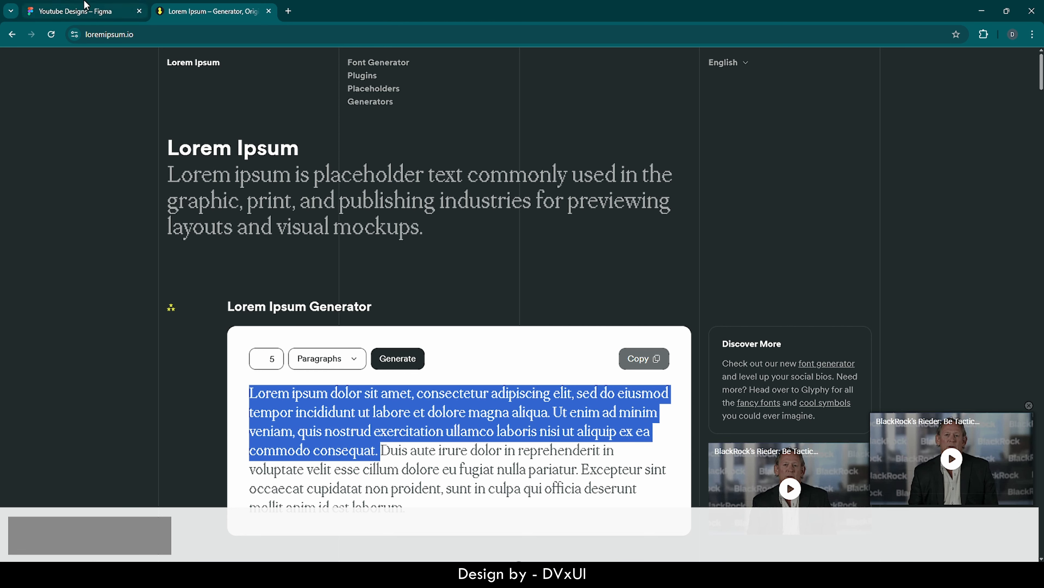
Switch back to the Figma file and paste the copied placeholder paragraph as a new text layer below the green card's heading
left_click(86, 9)
key("ctrl+v")
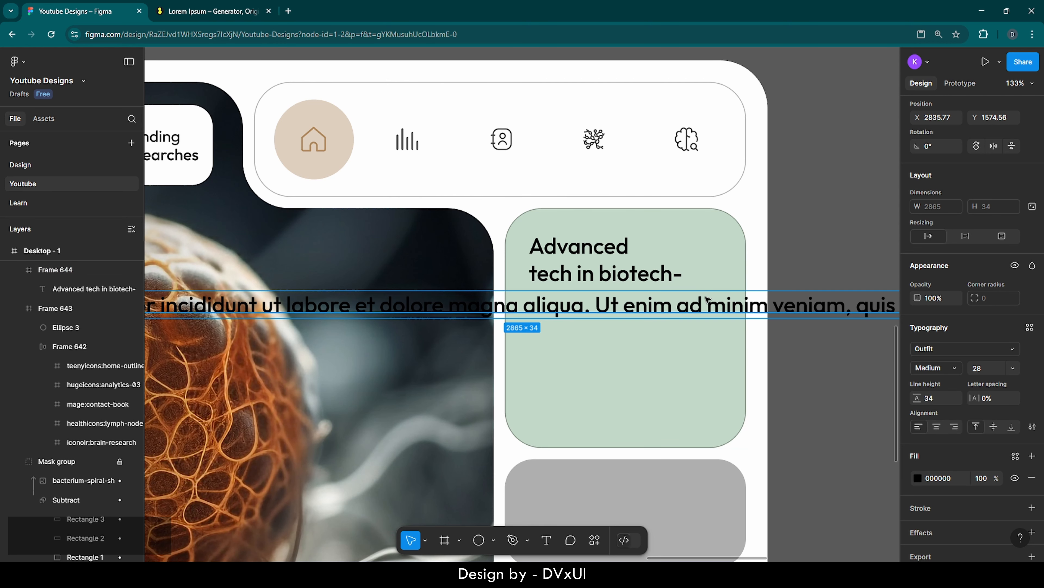
key("Delete")
key("t")
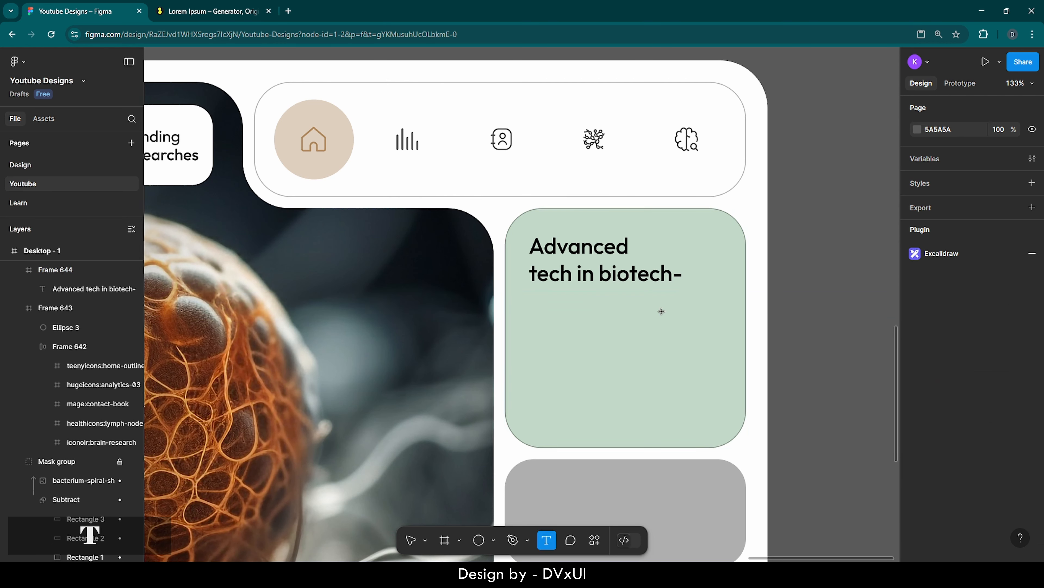
left_click(565, 326)
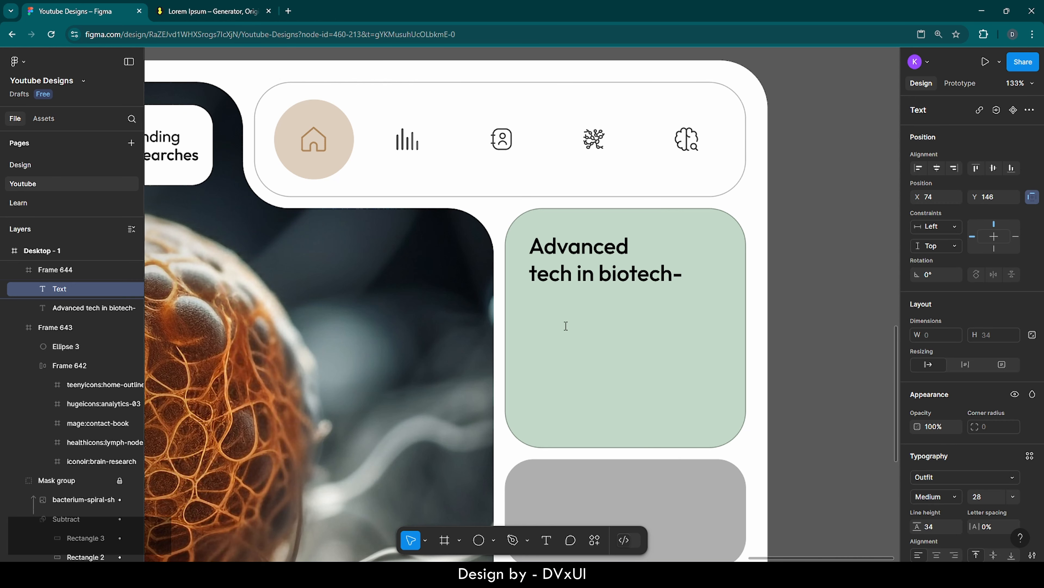
key("ctrl+v")
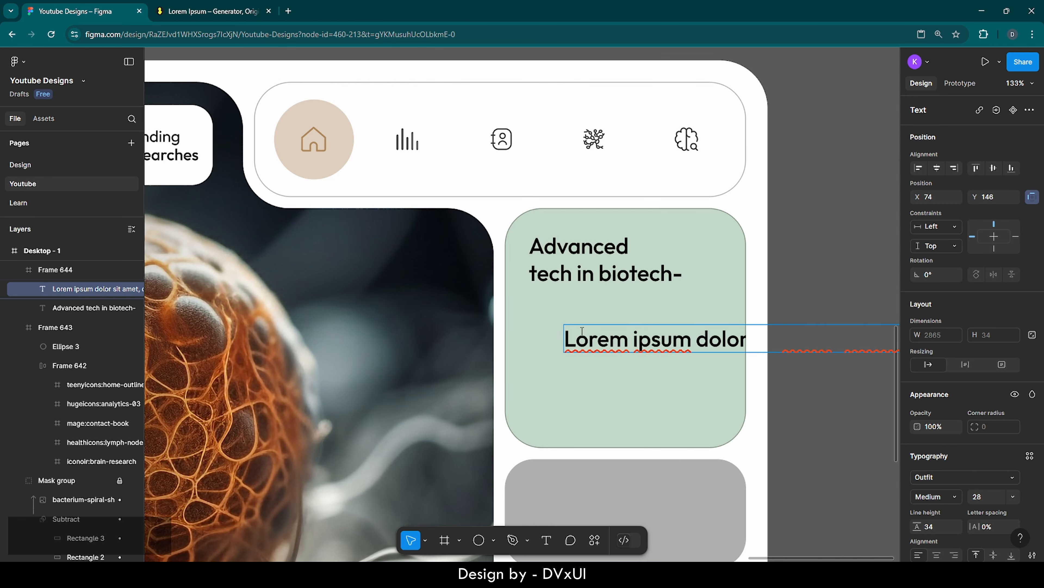
Set the pasted paragraph to font size 16 and Regular weight, and finish editing it
key("ctrl+a")
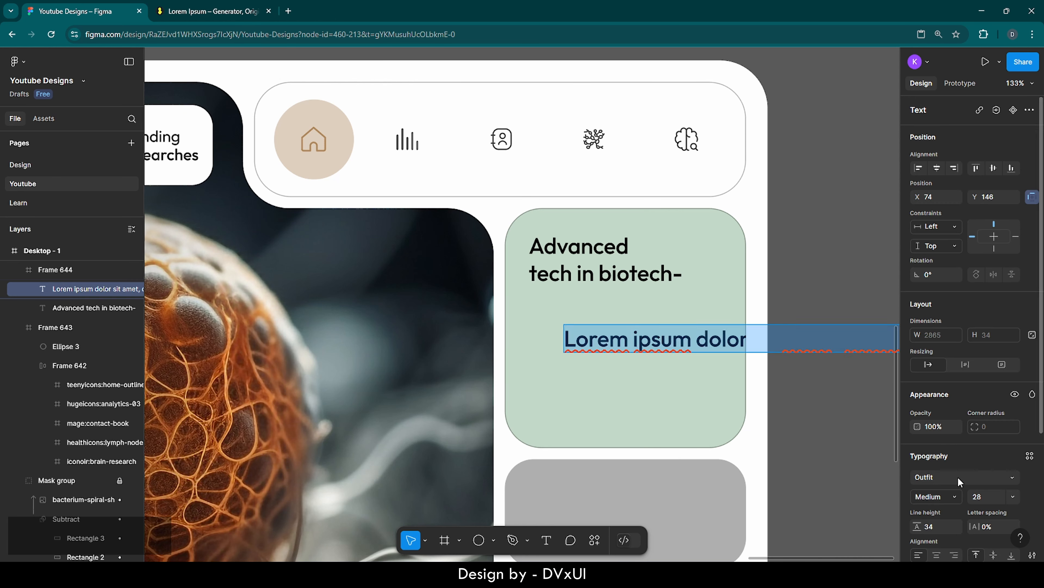
type("16")
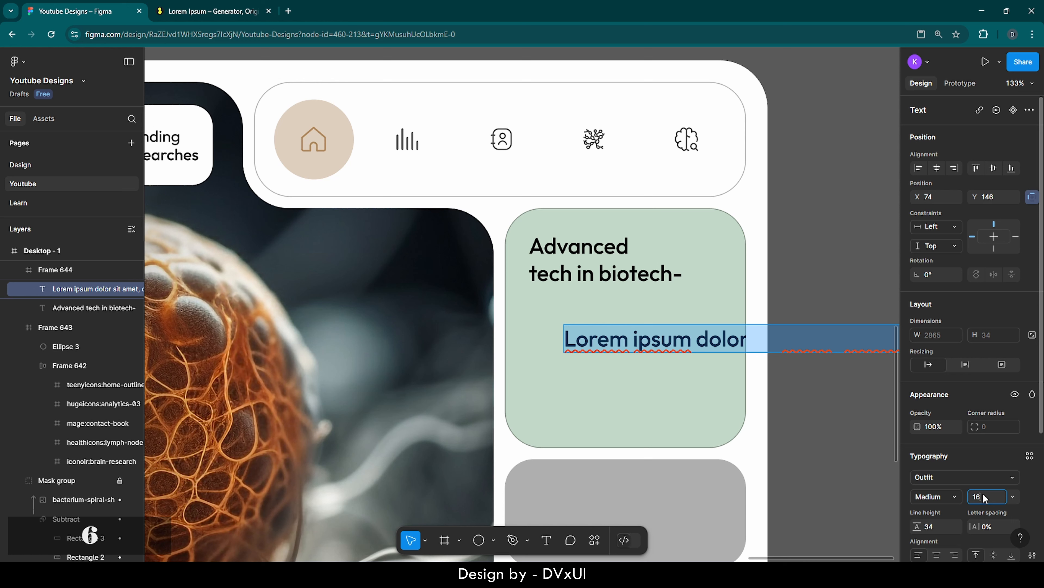
key("Return")
left_click(955, 494)
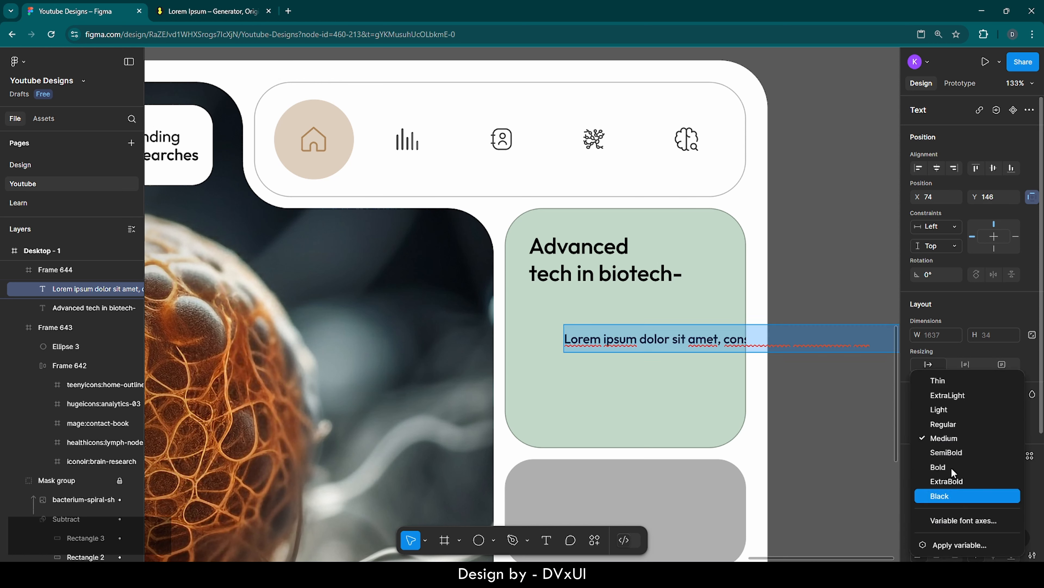
left_click(943, 424)
key("Escape")
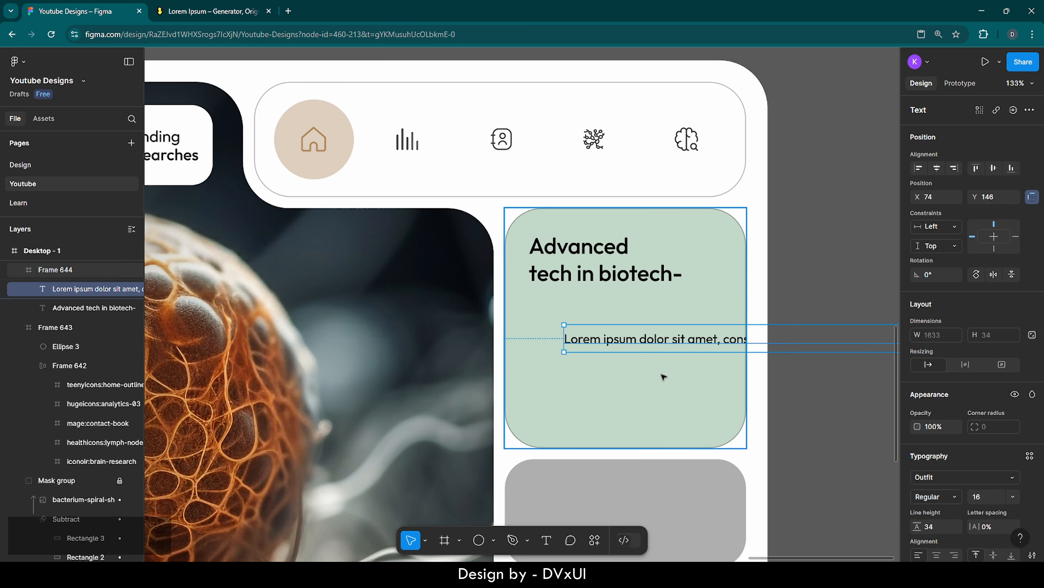
Move the paragraph to X 30, Y 98 under the heading and narrow its text box to about 193 wide so it wraps
left_click_drag(595, 336, 565, 302)
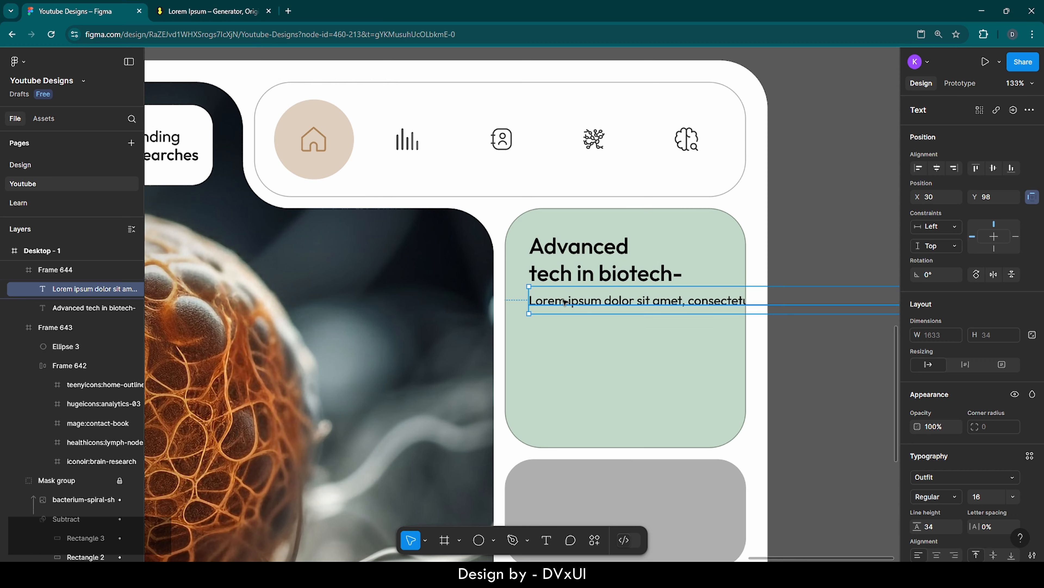
scroll(565, 302, "down", 10)
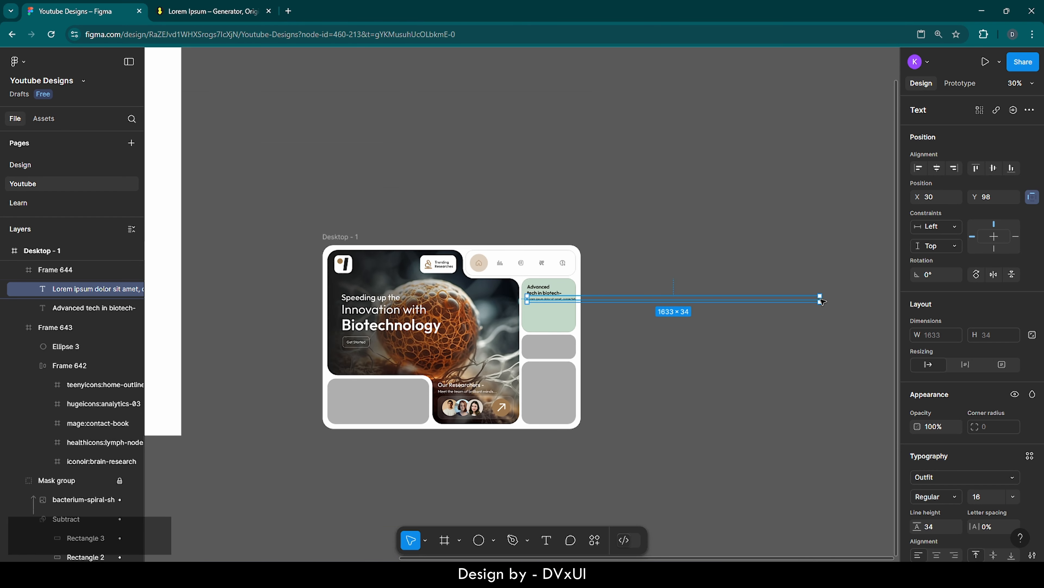
left_click_drag(820, 297, 562, 299)
scroll(562, 300, "up", 5)
scroll(563, 299, "up", 5)
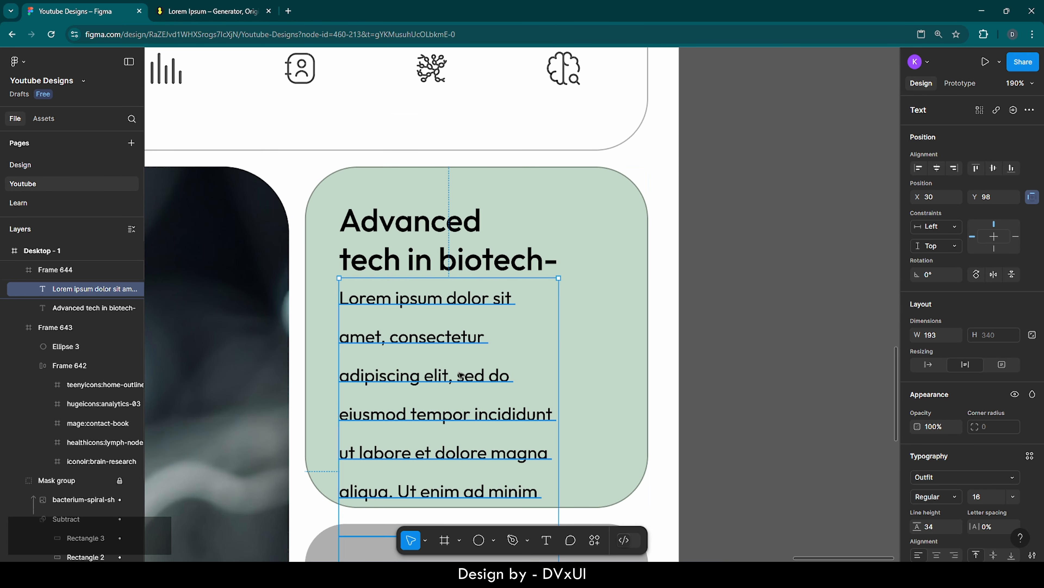
Set the paragraph's line height to Auto
key("Return")
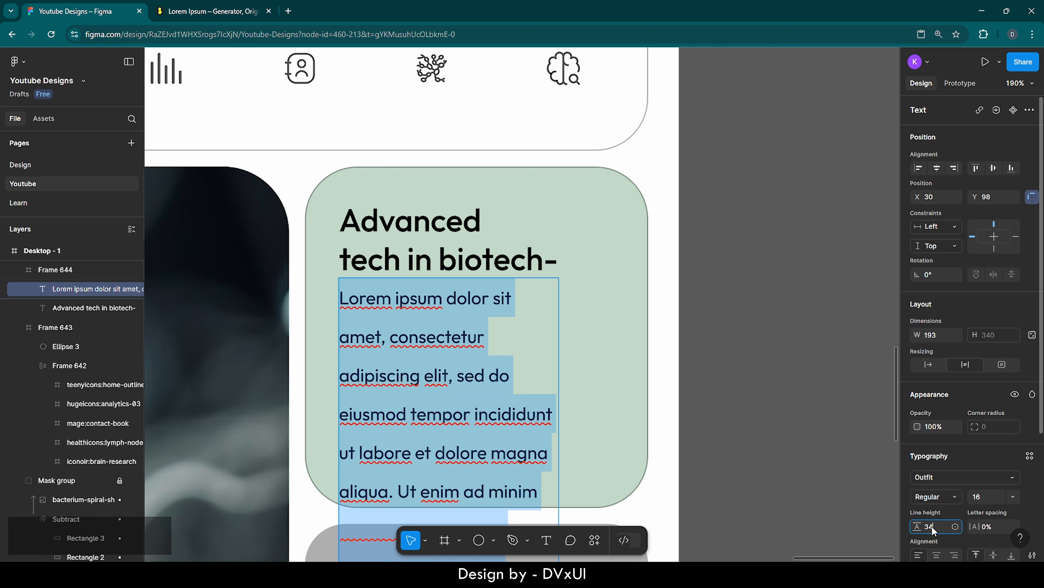
scroll(943, 480, "down", 1)
key("BackSpace")
key("BackSpace")
type("a")
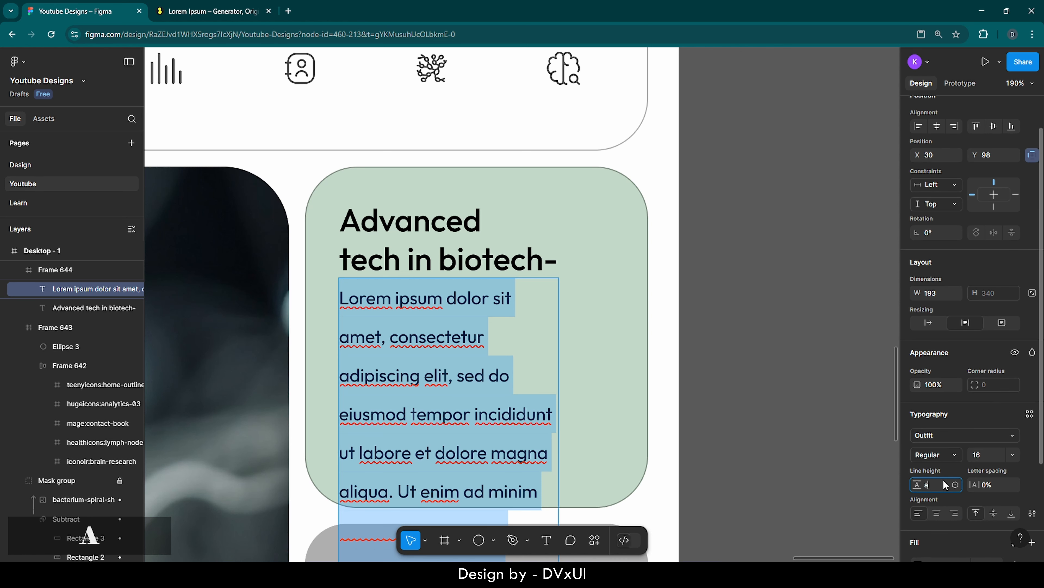
type("uto")
key("Return")
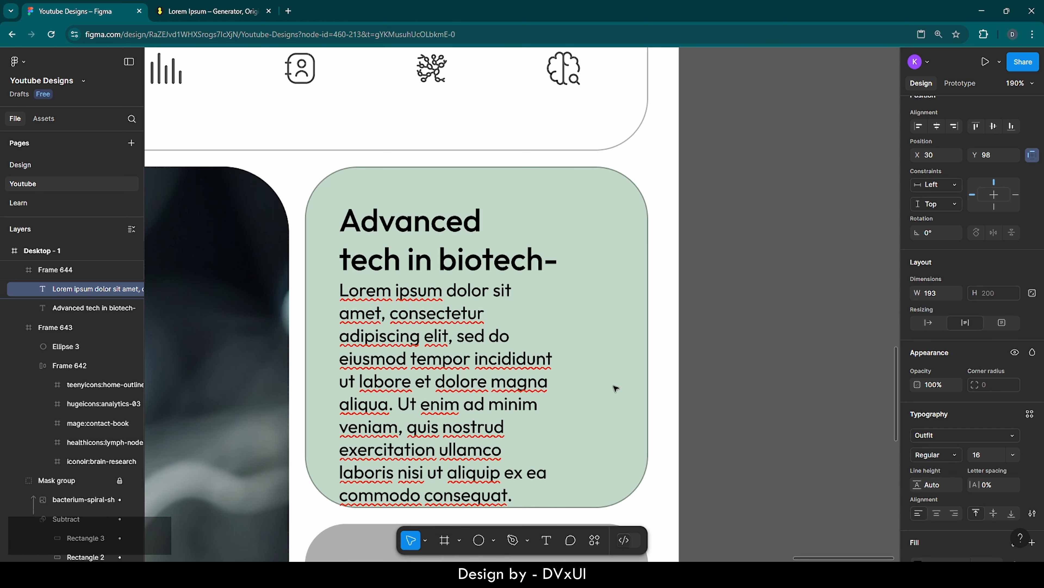
key("Escape")
Widen the paragraph's text box to 238 and justify its text
left_click_drag(558, 331, 610, 331)
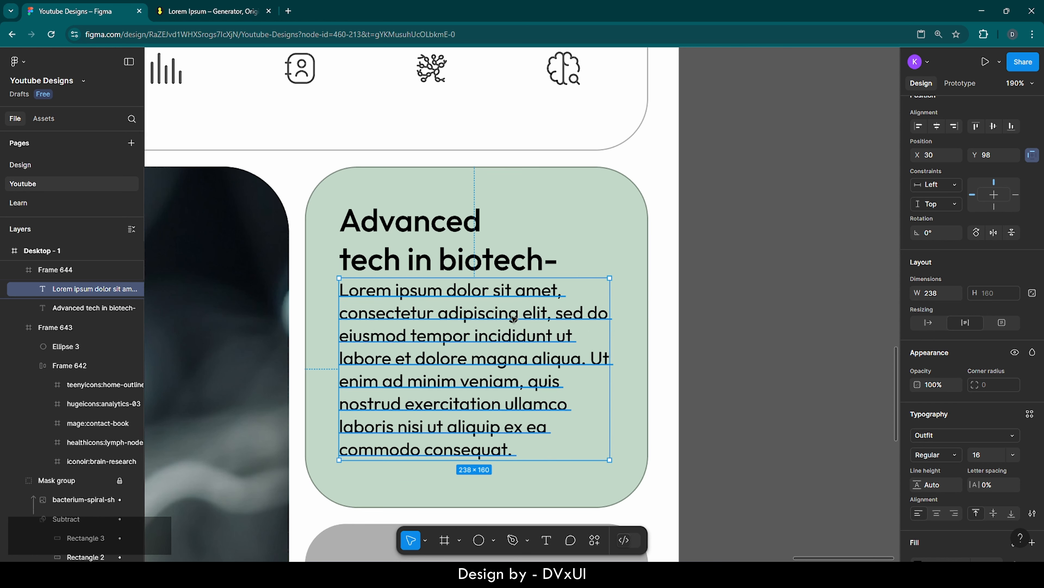
key("Return")
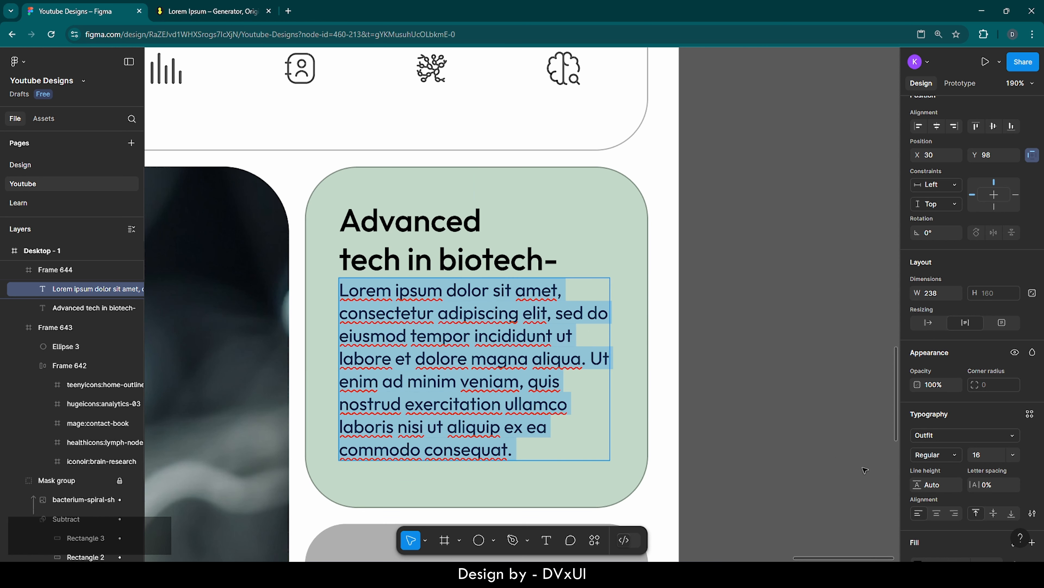
left_click(1033, 513)
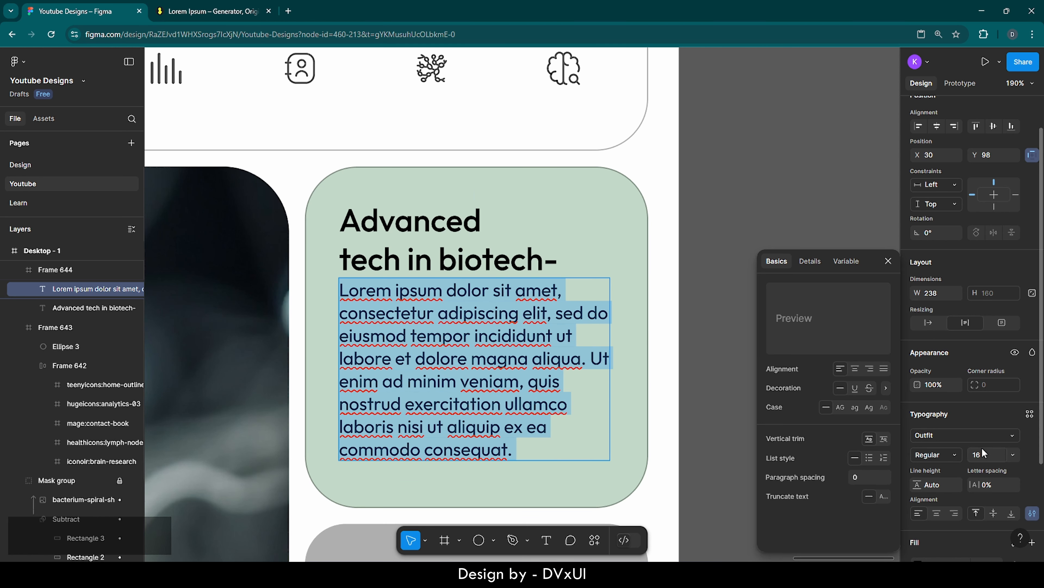
left_click(885, 369)
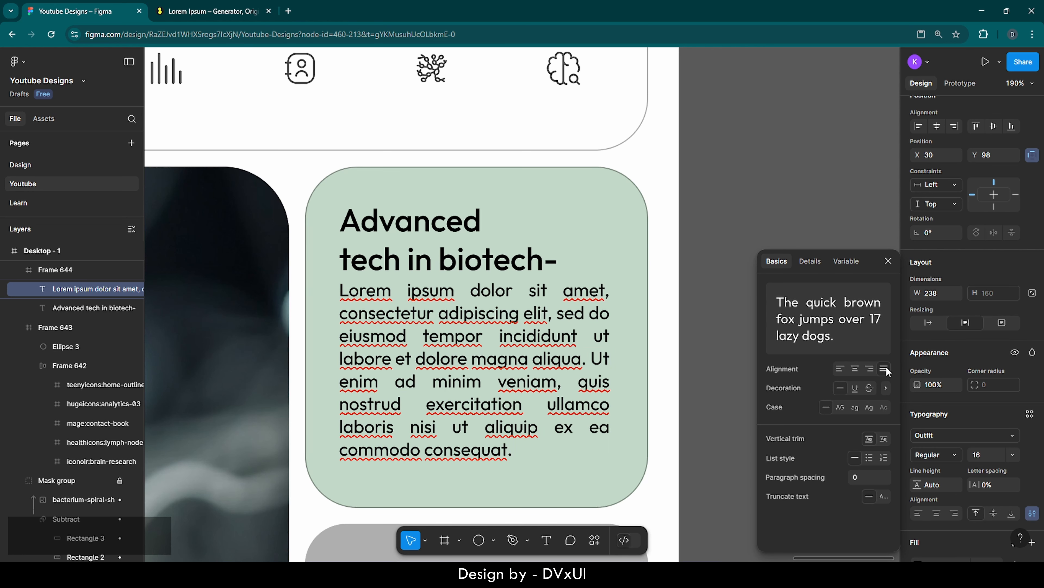
key("Escape")
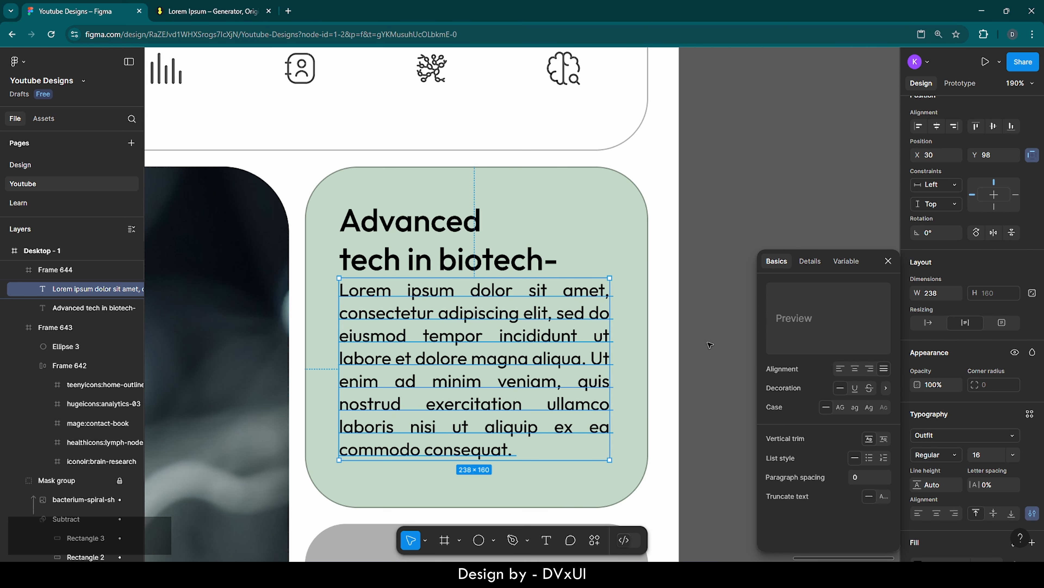
key("Escape")
Nudge the paragraph down to Y 106 to leave a gap below the heading
double_click(506, 362)
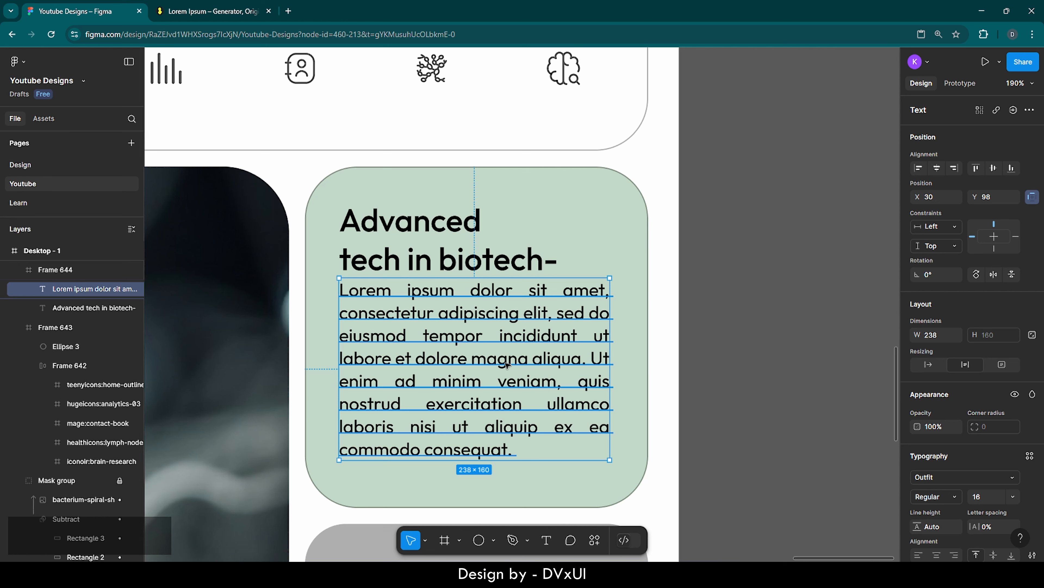
key("Down")
key("Down")
key("Down")
key("Down")
key("Down")
key("Down")
key("Down")
key("Down")
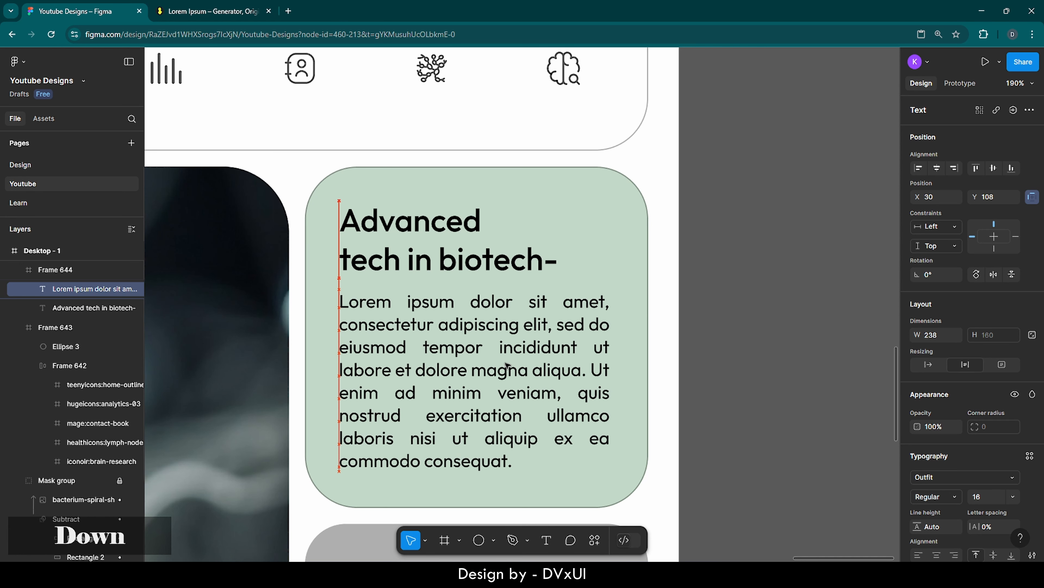
key("Up")
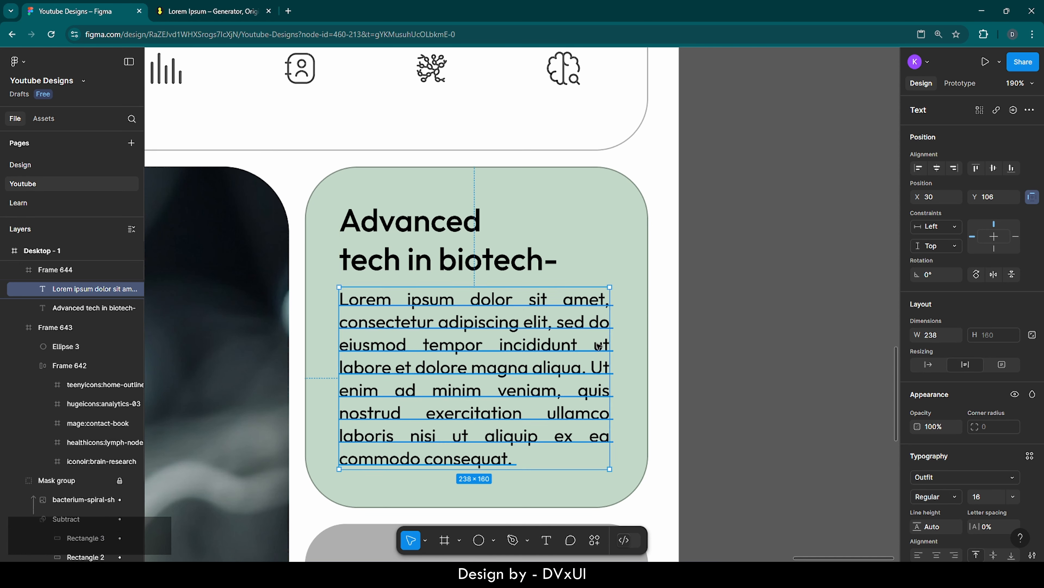
Lower the paragraph's black fill opacity to 60% and deselect it
scroll(946, 486, "down", 4)
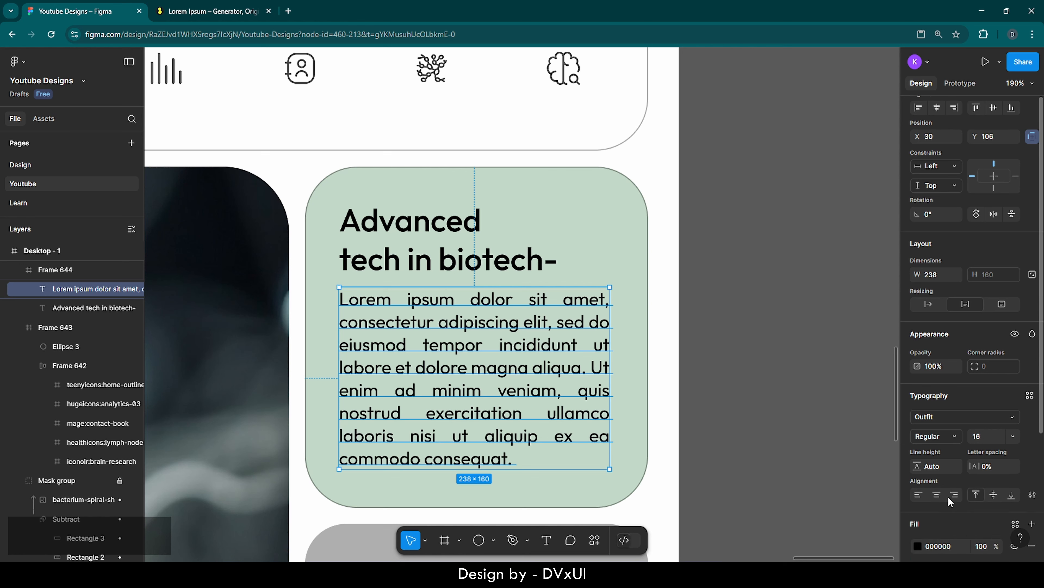
left_click(980, 451)
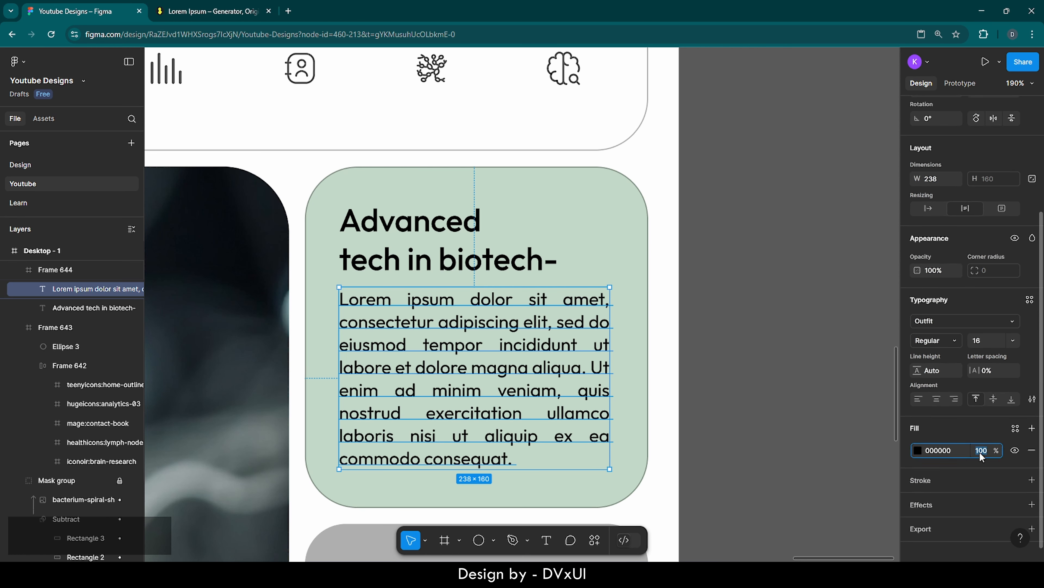
type("70")
key("Return")
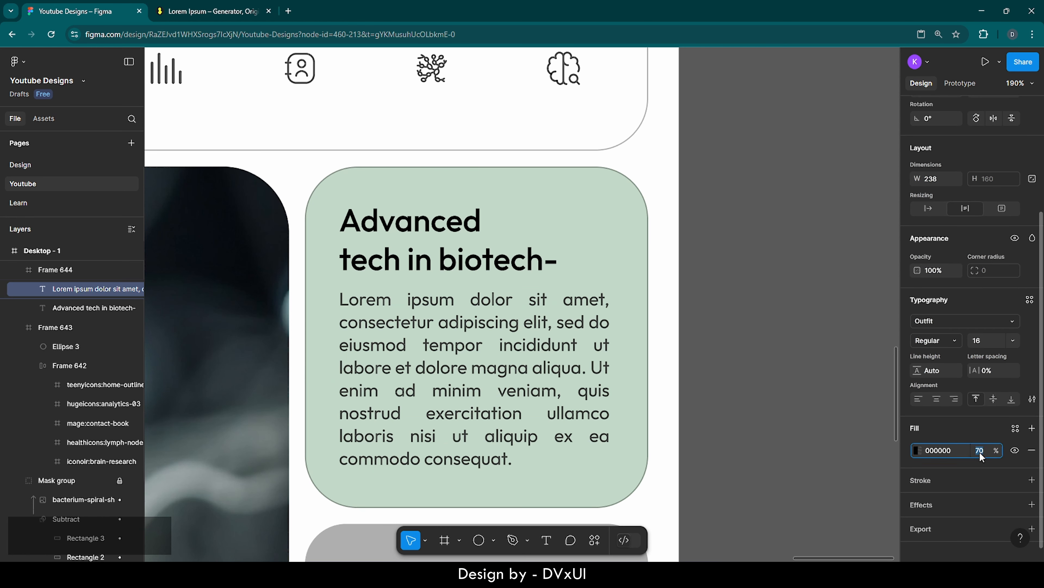
key("BackSpace")
type("60")
key("Return")
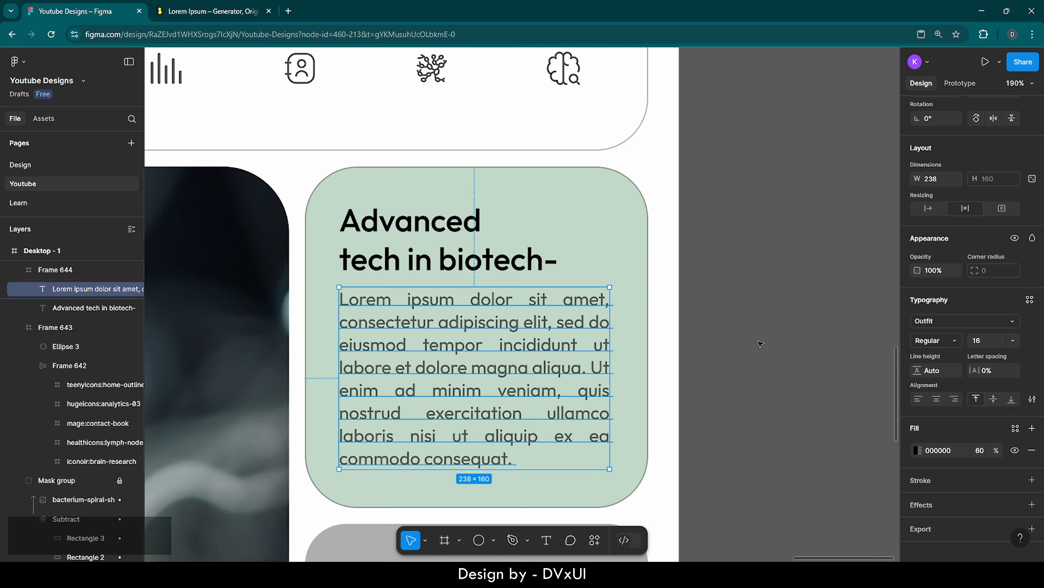
left_click(760, 343)
Copy the large bacterium image from the Resources frame
scroll(760, 343, "down", 10)
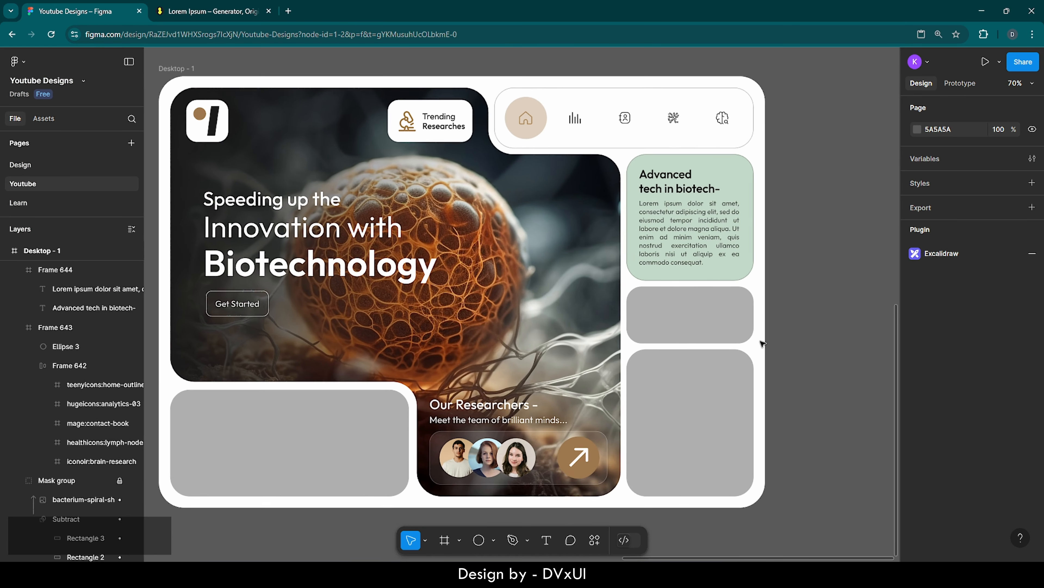
scroll(761, 343, "left", 3)
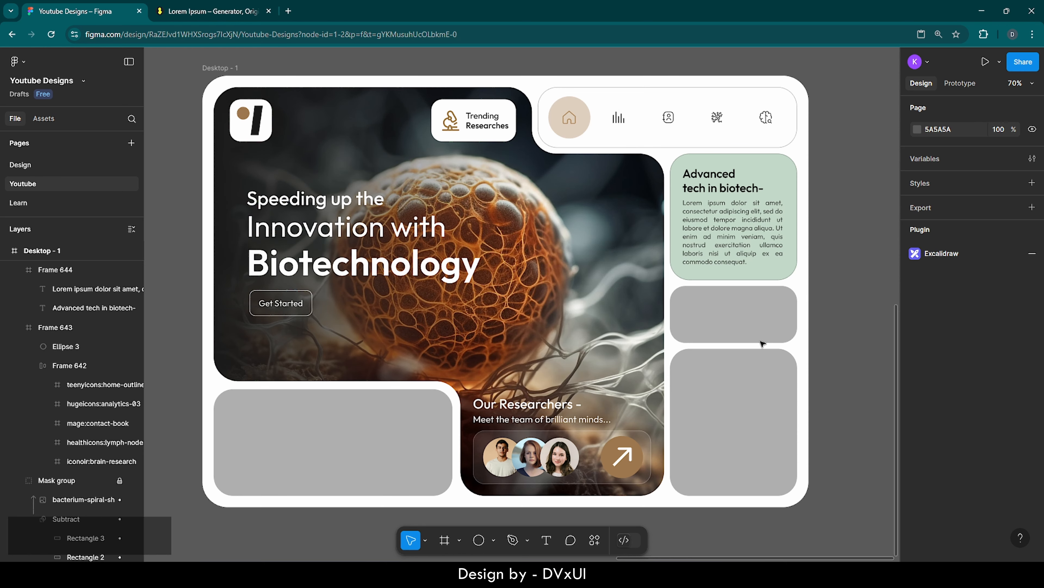
scroll(822, 309, "up", 5)
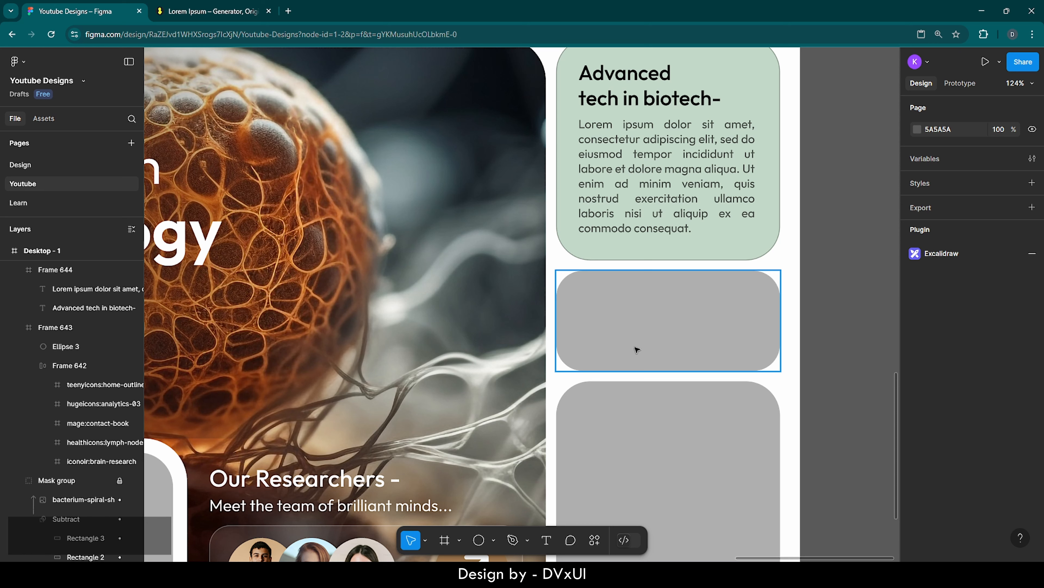
left_click(3, 252)
scroll(49, 360, "down", 6)
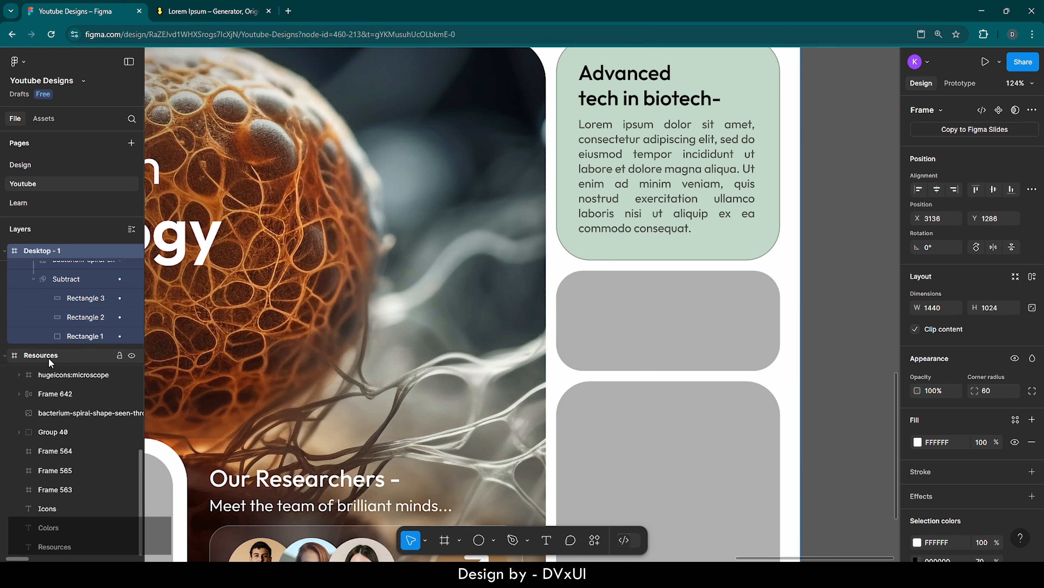
left_click(15, 357)
key("shift+2")
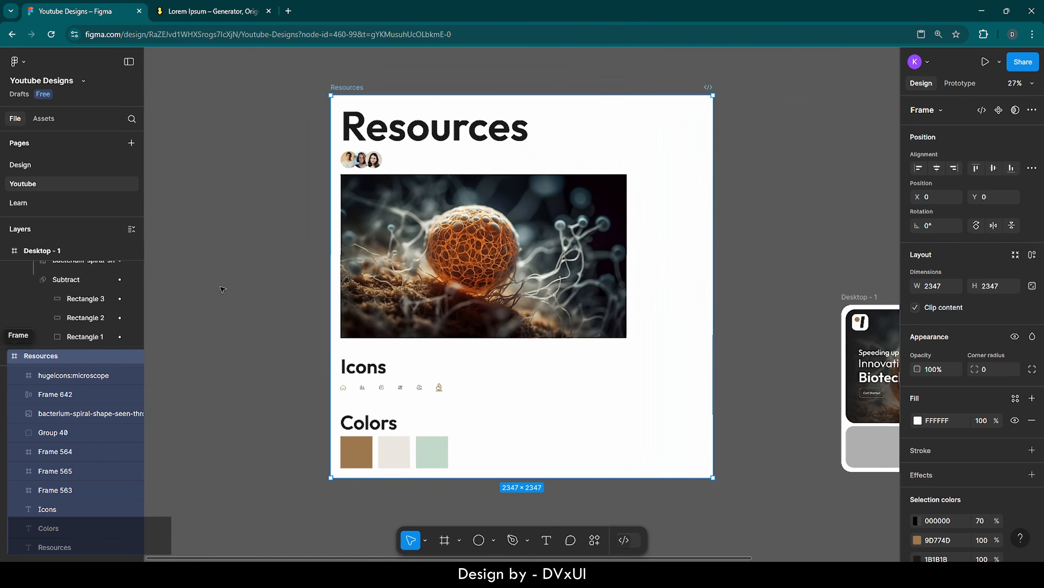
left_click(452, 230)
key("ctrl+c")
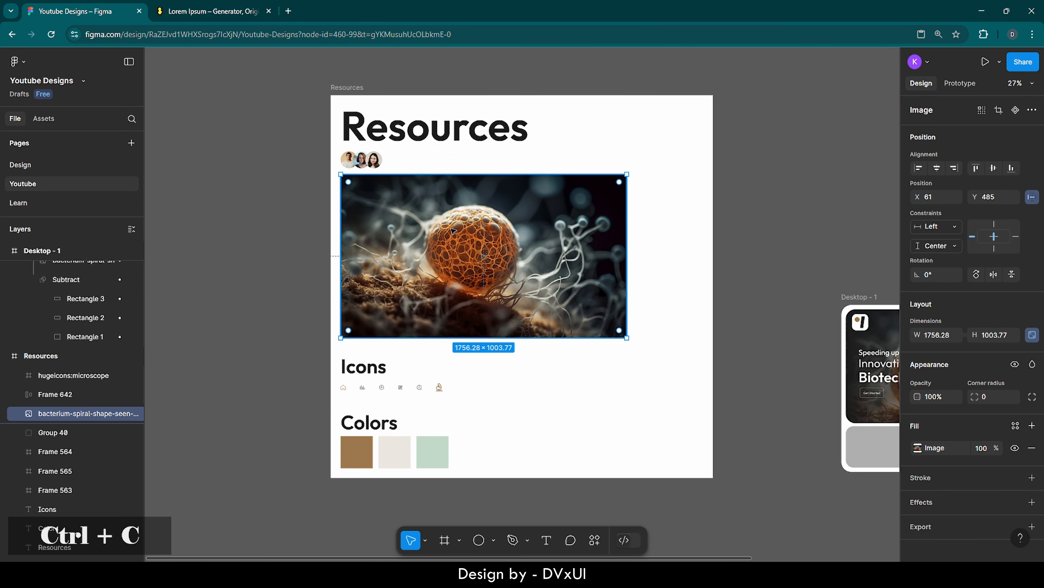
left_click(15, 252)
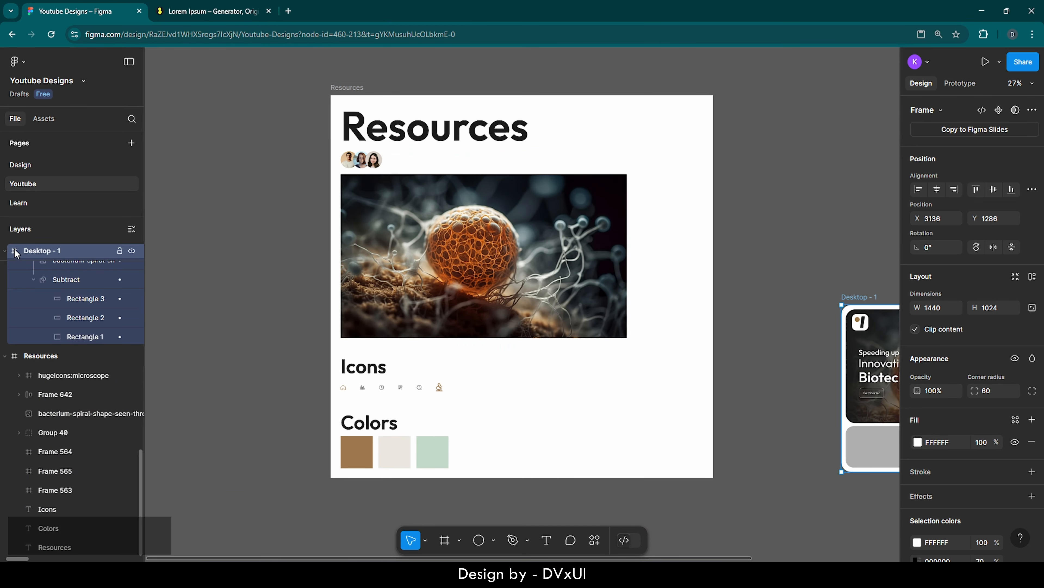
left_click(293, 285)
scroll(297, 284, "right", 10)
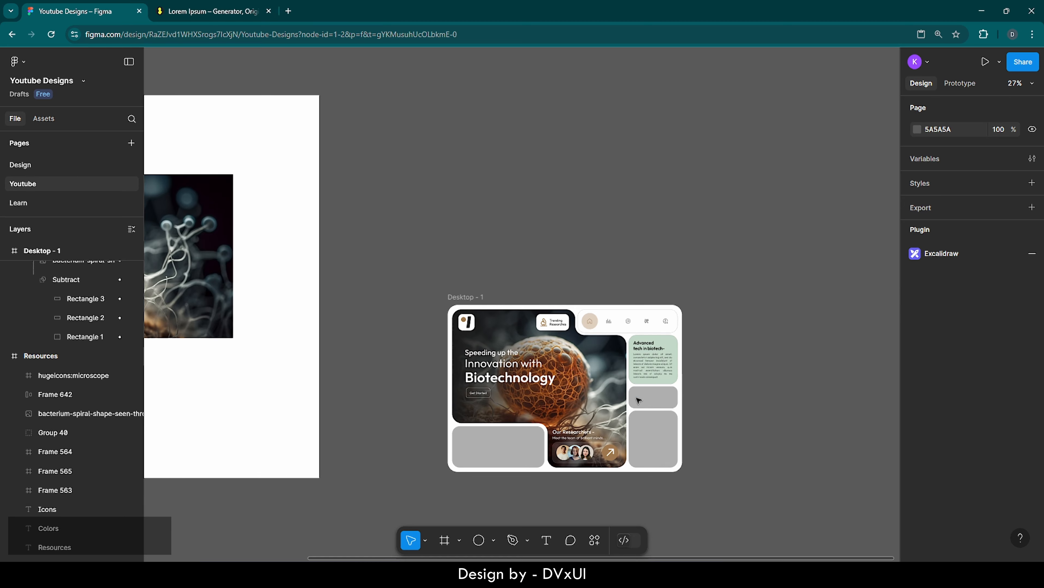
left_click(679, 401)
scroll(683, 402, "up", 5, "ctrl")
scroll(678, 405, "up", 5, "ctrl")
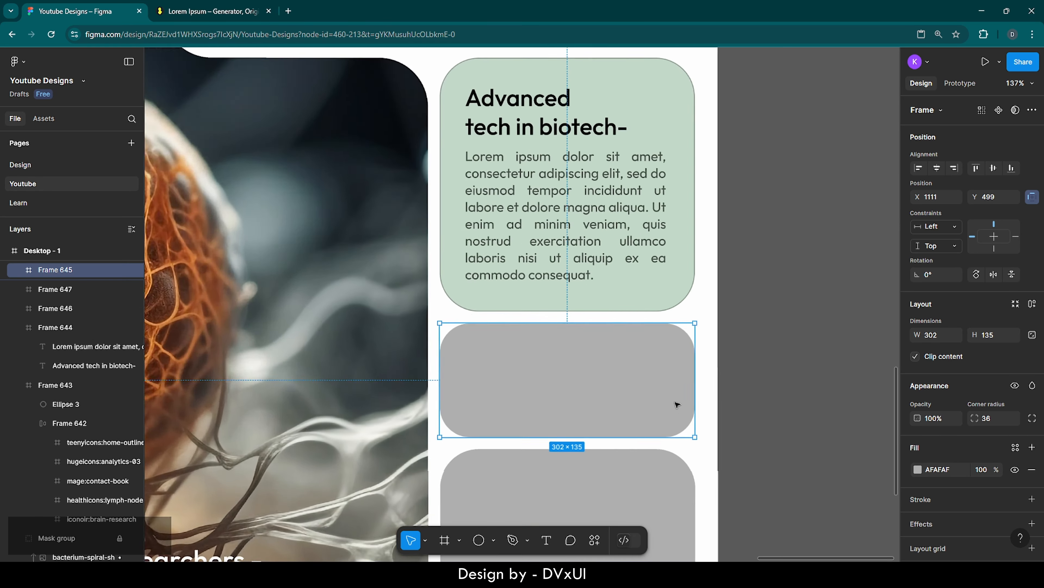
key("ctrl+v")
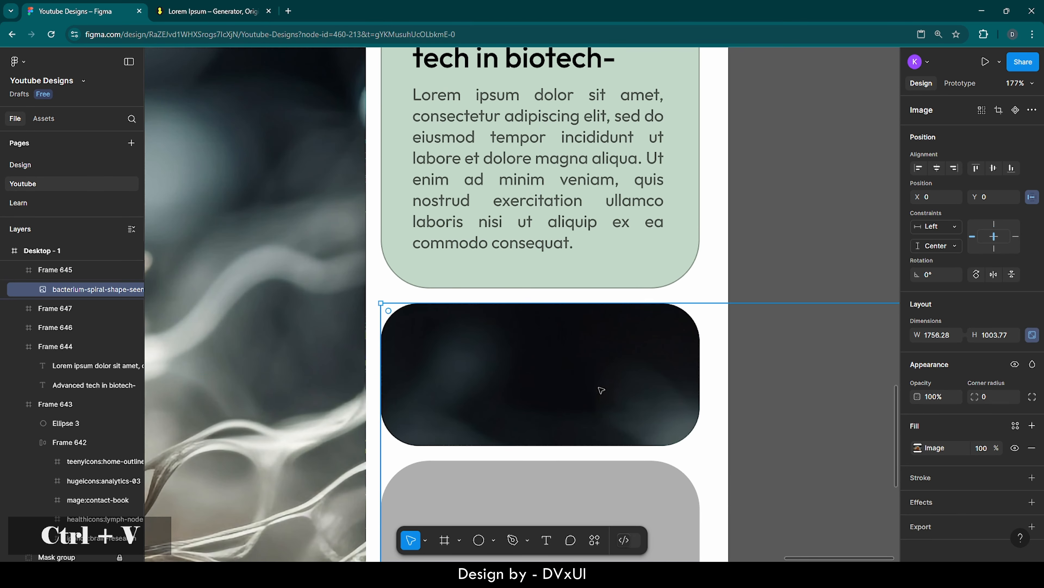
scroll(468, 368, "down", 3, "ctrl")
scroll(469, 369, "down", 8, "ctrl")
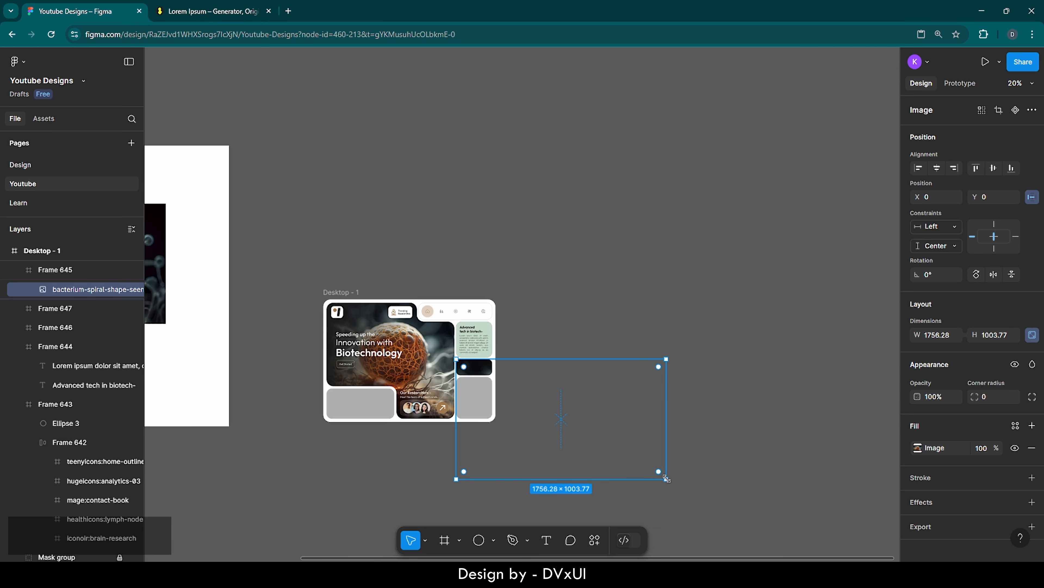
key("shift+alt")
left_click_drag(665, 477, 473, 372)
scroll(473, 373, "up", 10)
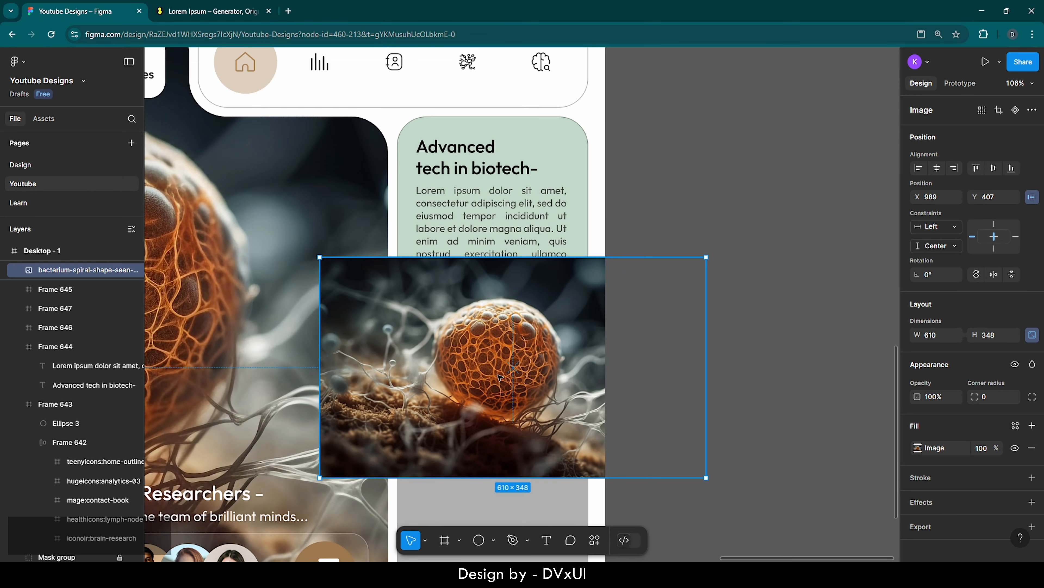
left_click_drag(499, 376, 482, 481)
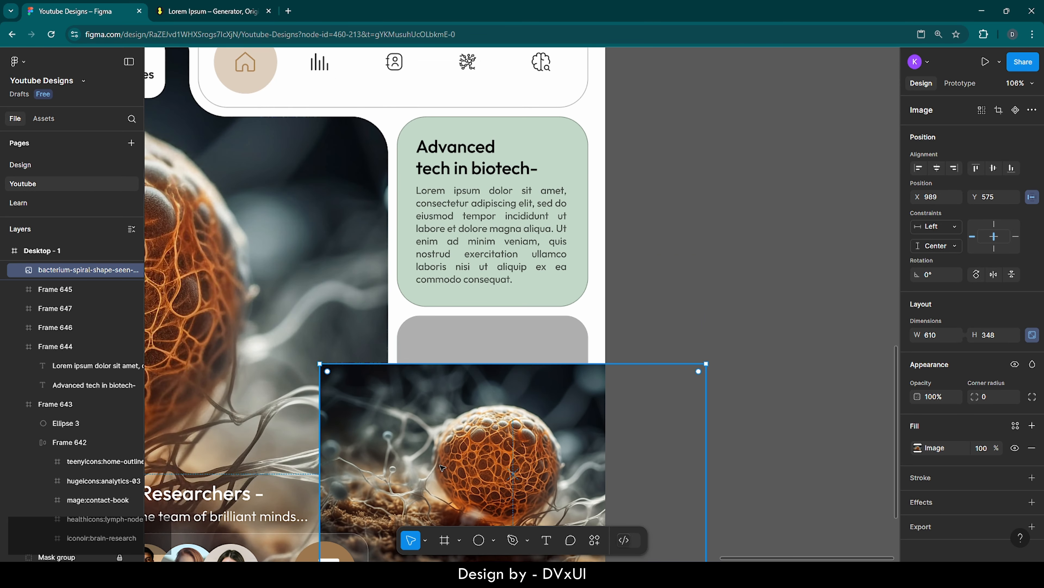
key("ctrl")
key("Delete")
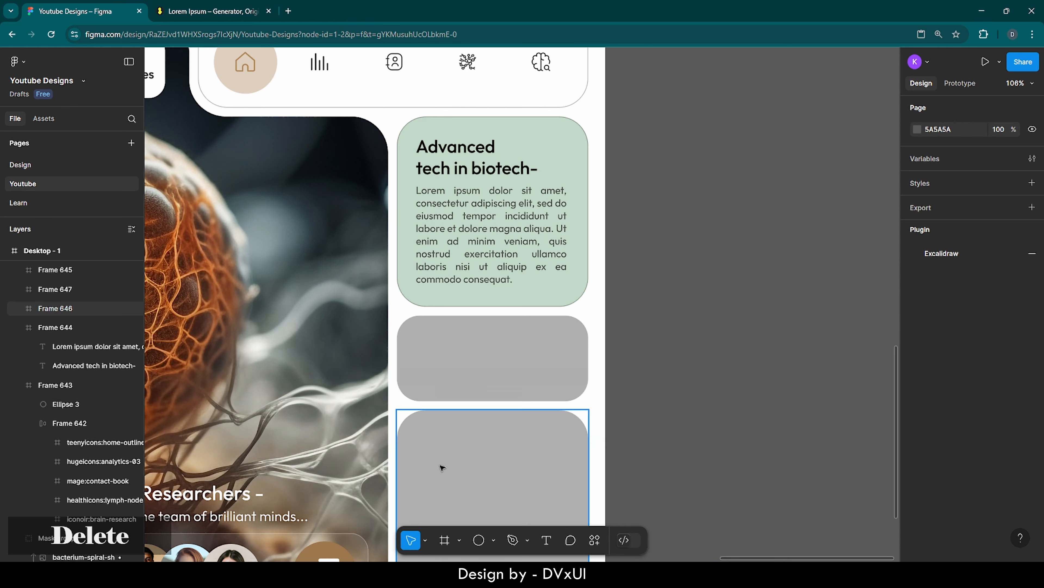
Paste the copied bacterium image into the small grey card below the green one and scale it down to about 394 × 225
left_click(425, 370)
key("ctrl+v")
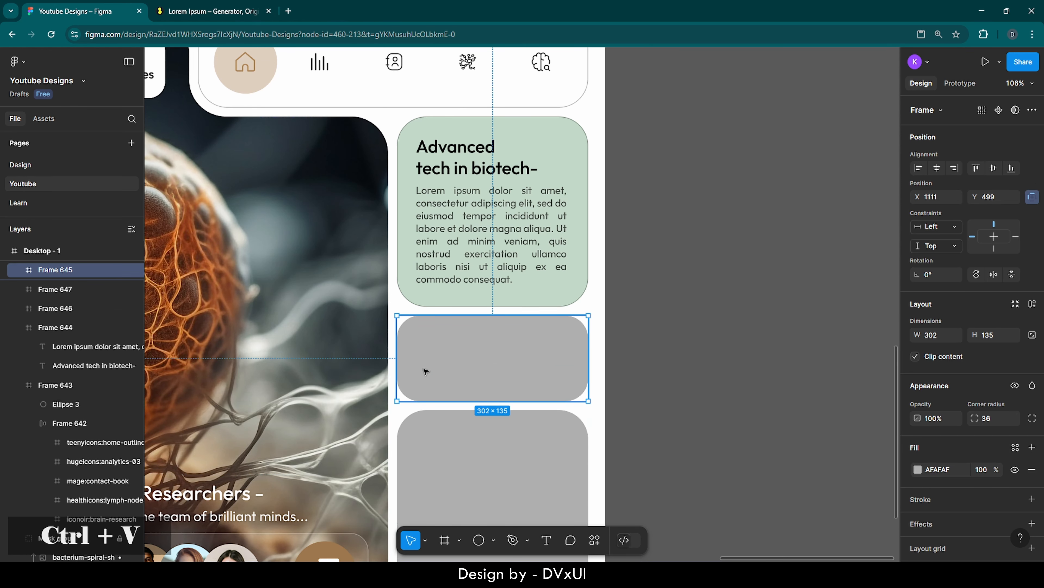
scroll(543, 430, "down", 8)
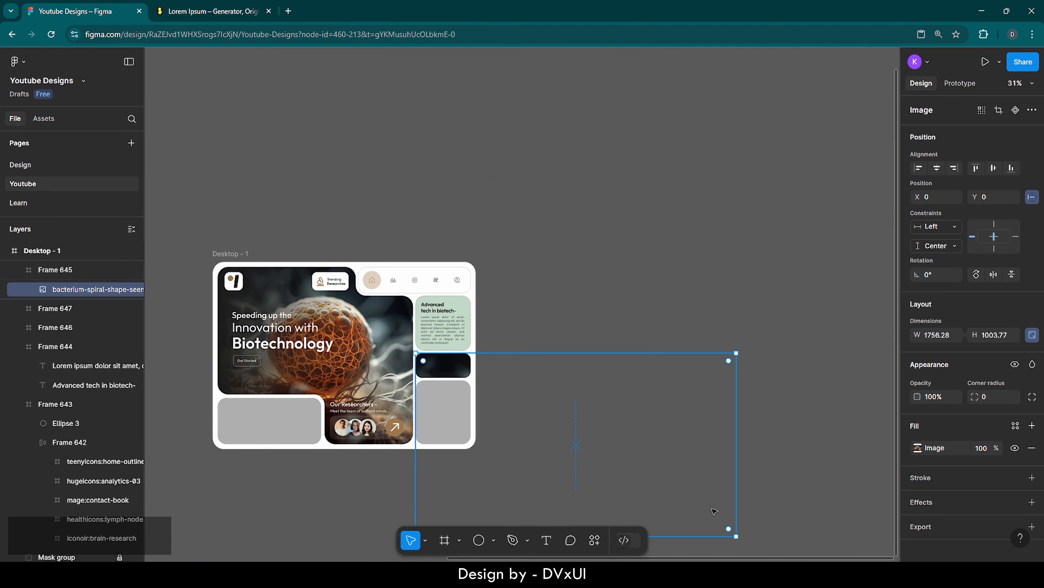
key("shift")
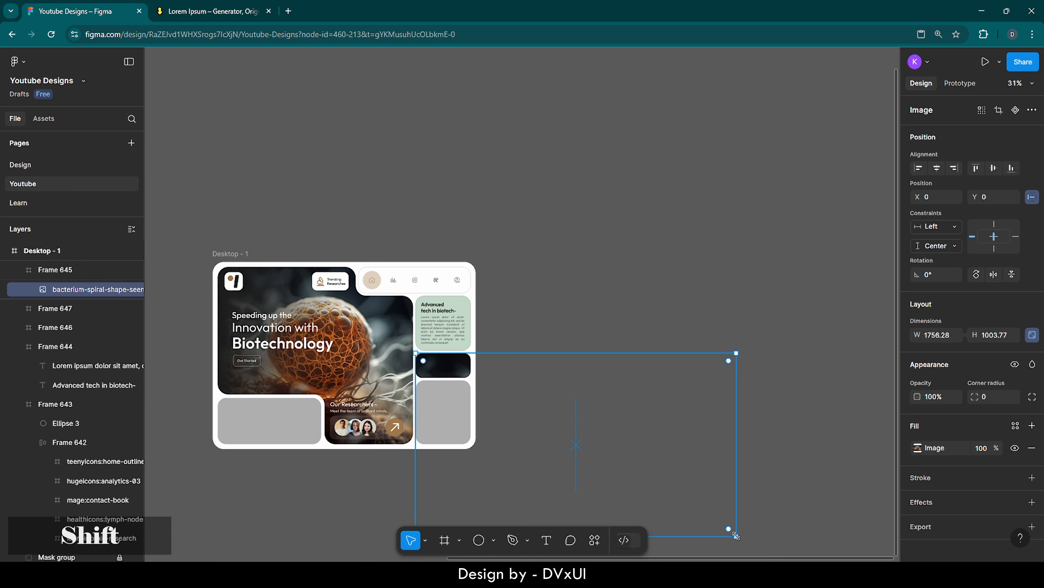
left_click_drag(736, 536, 488, 394)
scroll(488, 393, "up", 5)
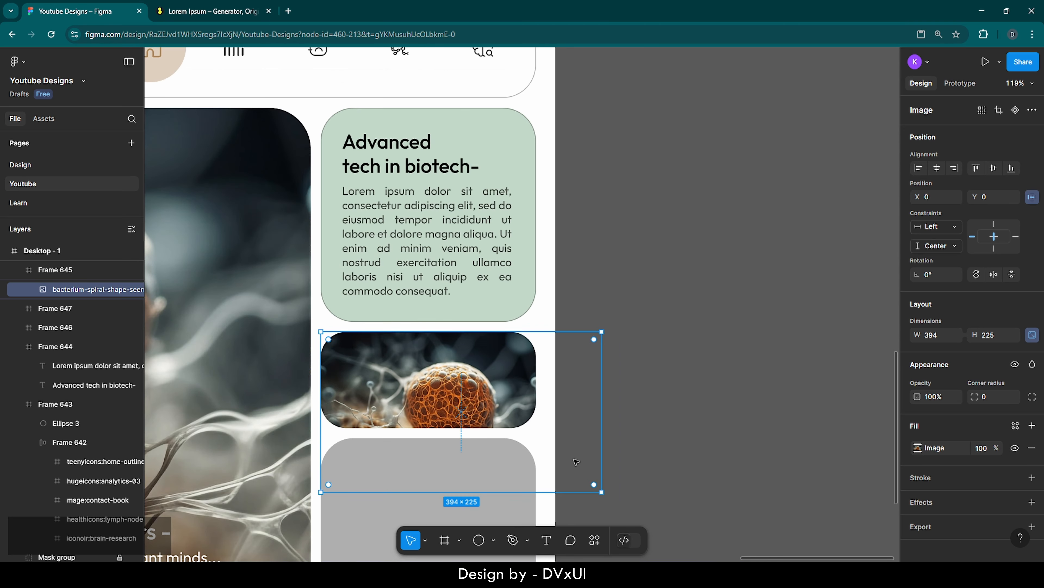
Shrink the pasted image proportionally to about 310 × 177 and centre it horizontally and vertically in the card
left_click_drag(602, 495, 542, 457)
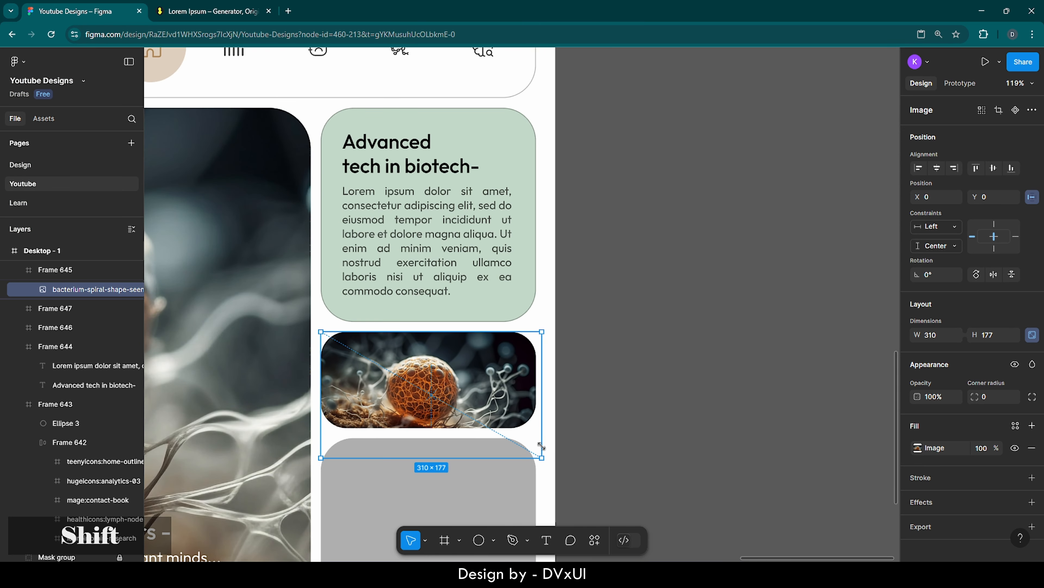
left_click(937, 169)
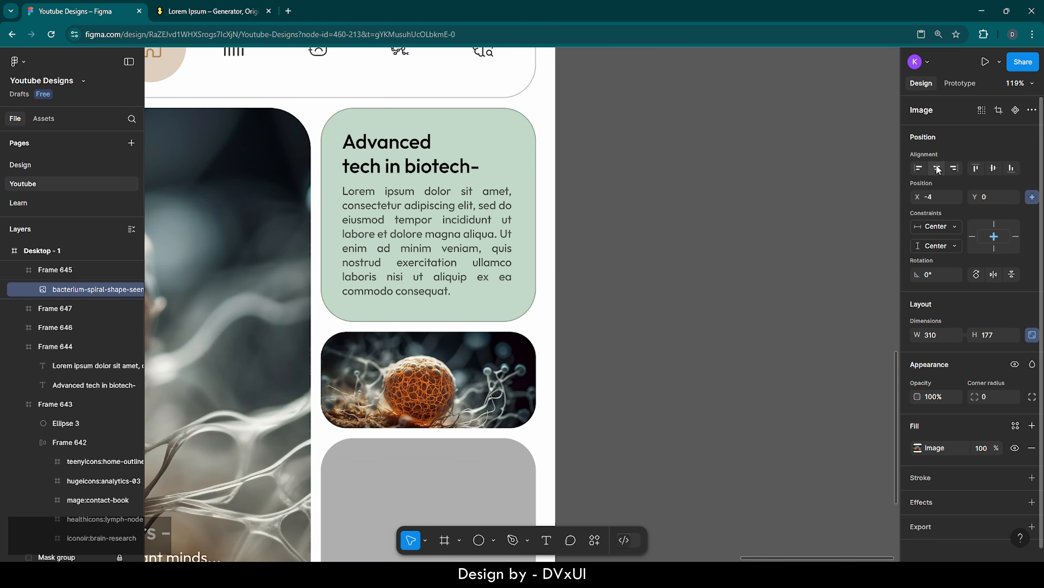
left_click(995, 169)
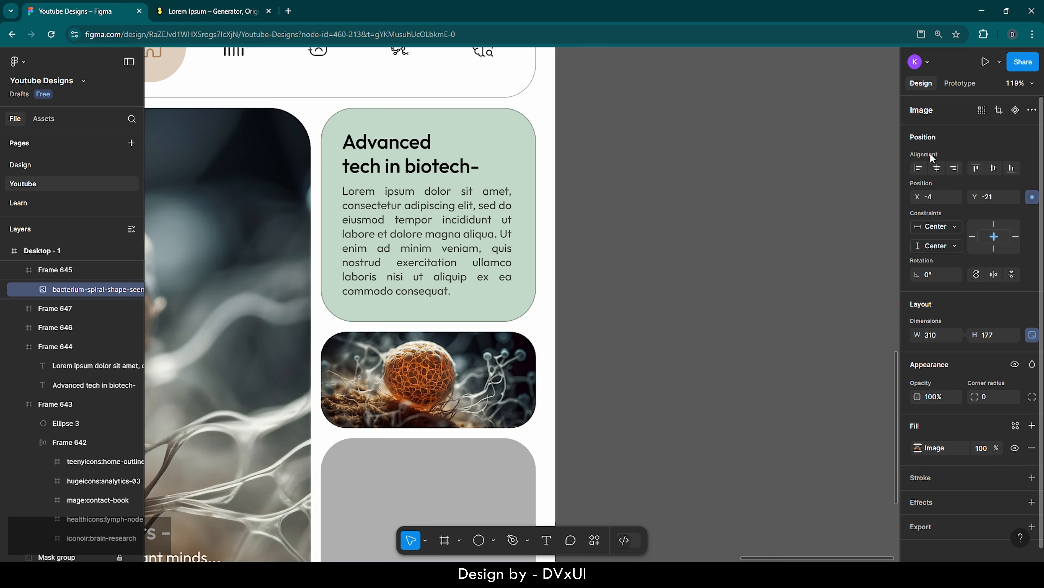
Place a 100 × 100 circle at the middle of the image card and fill it with white (FFFFFF)
scroll(355, 372, "up", 5)
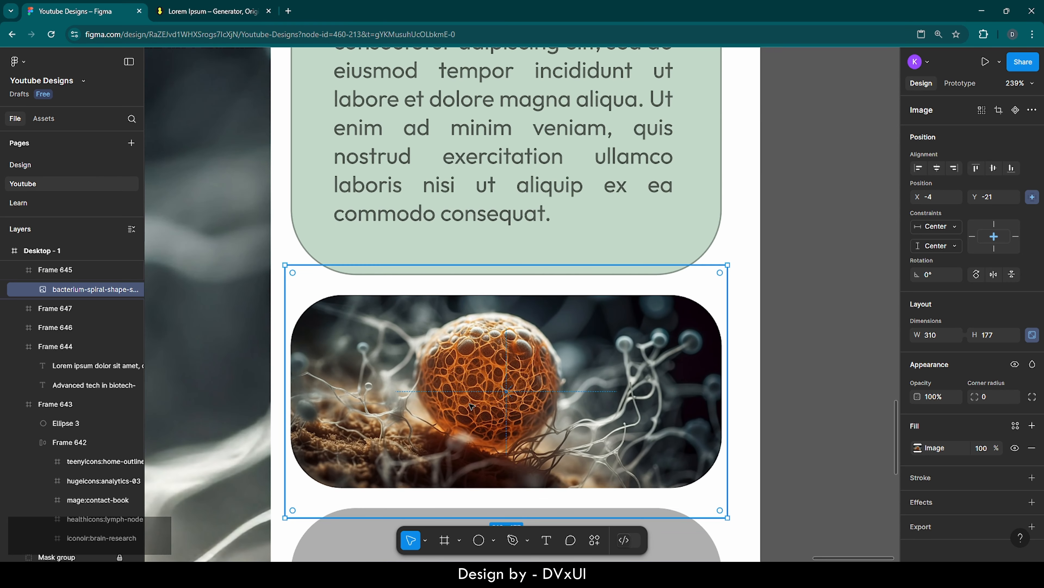
key("o")
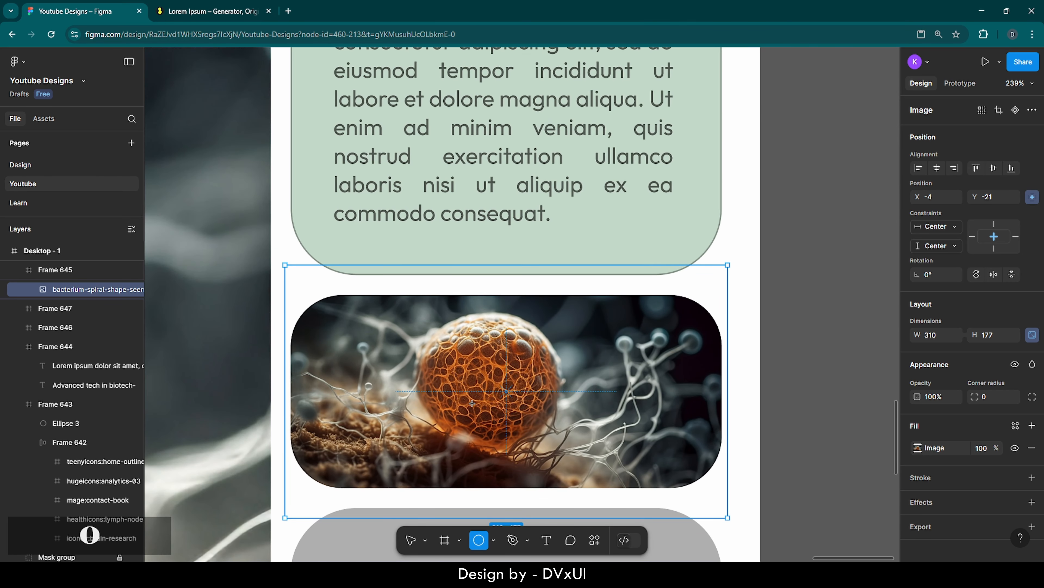
left_click(505, 393)
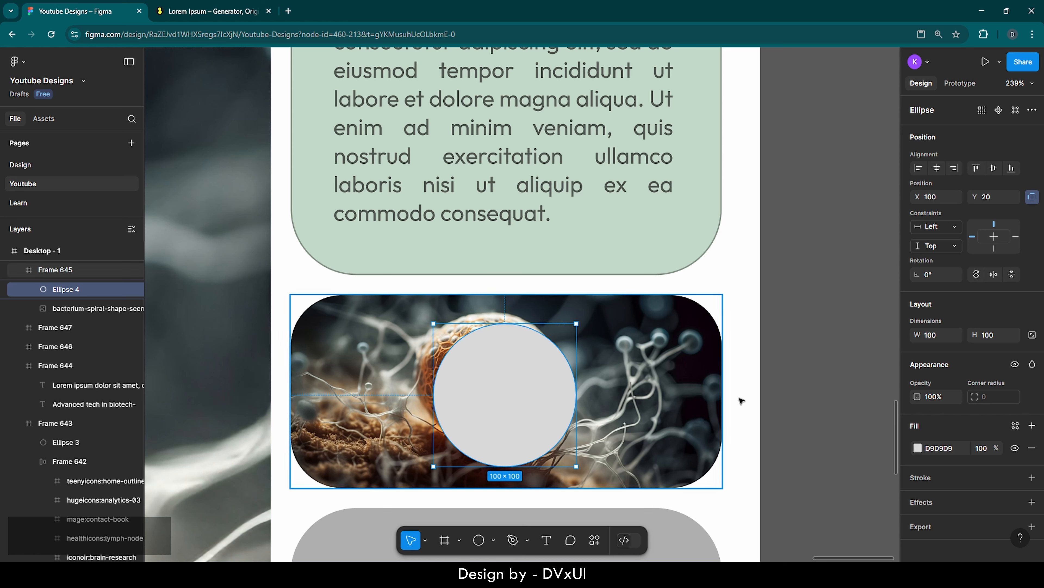
left_click(946, 447)
type("fff")
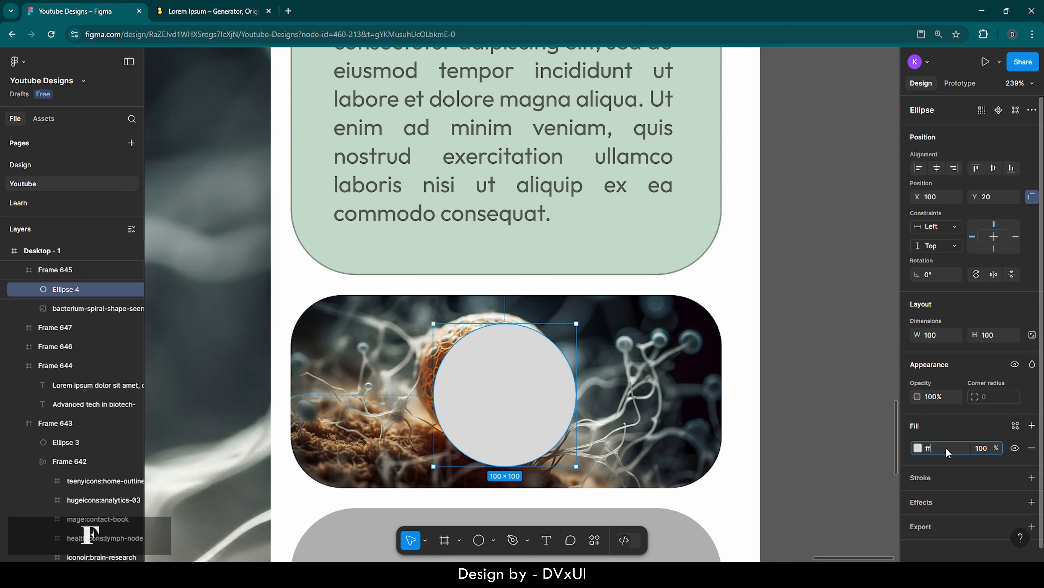
key("Return")
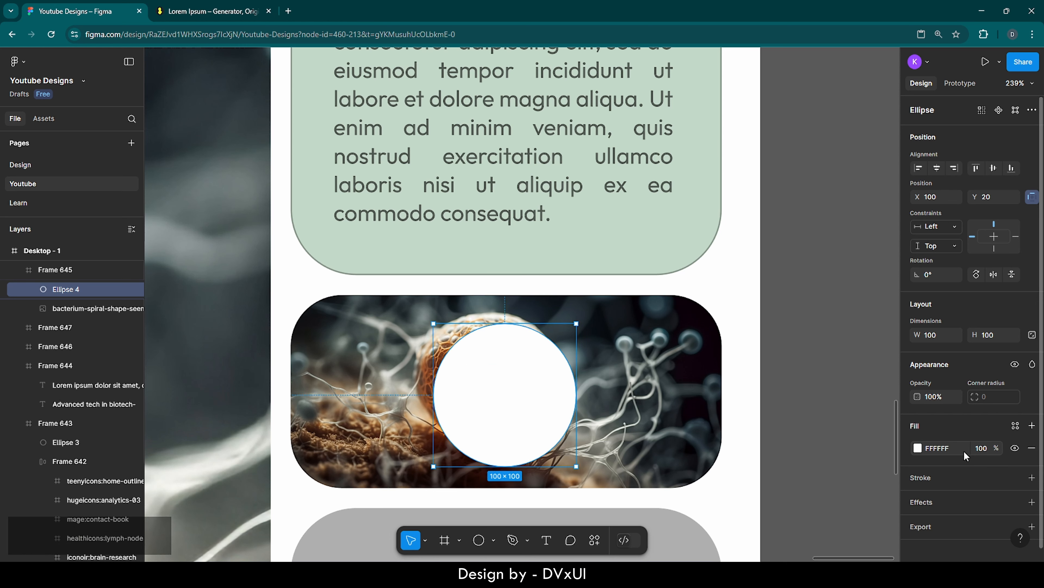
Add a white (FFFFFF) stroke at 30% opacity to the circle
left_click(920, 476)
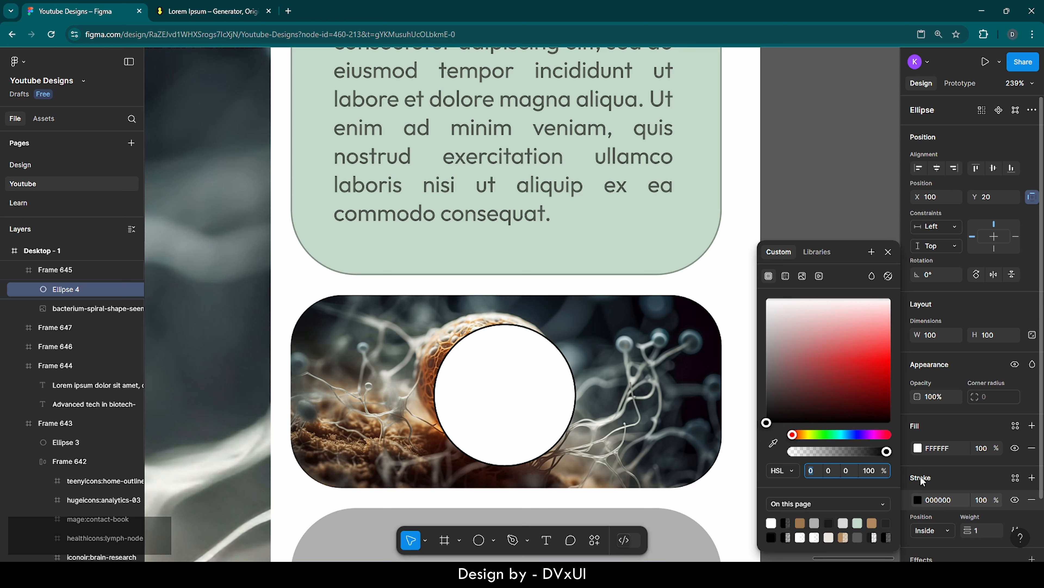
left_click(952, 501)
type("fff")
key("Return")
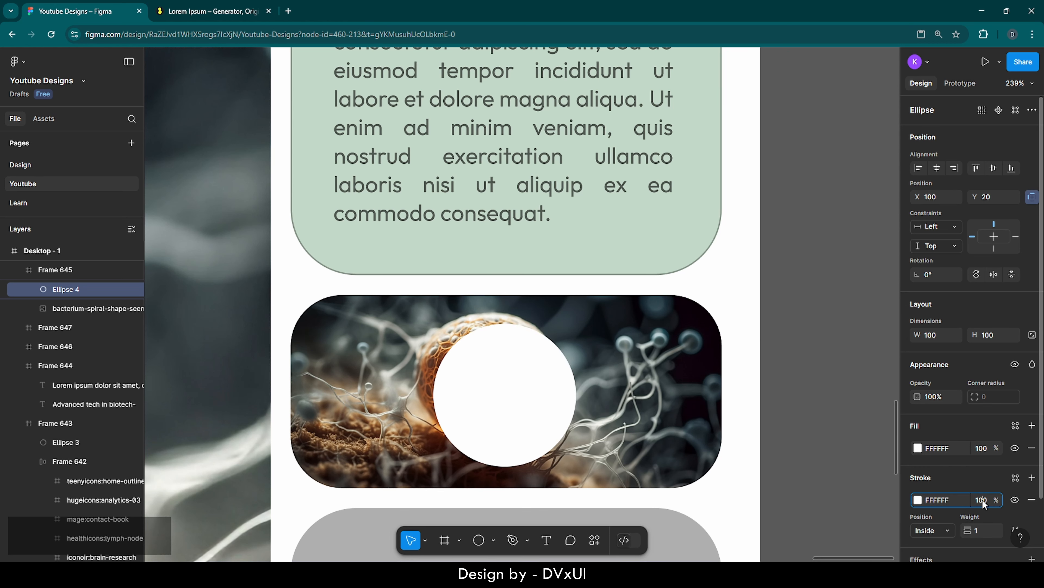
type("30")
key("Return")
Lower the circle's white fill opacity to 20%
left_click(981, 447)
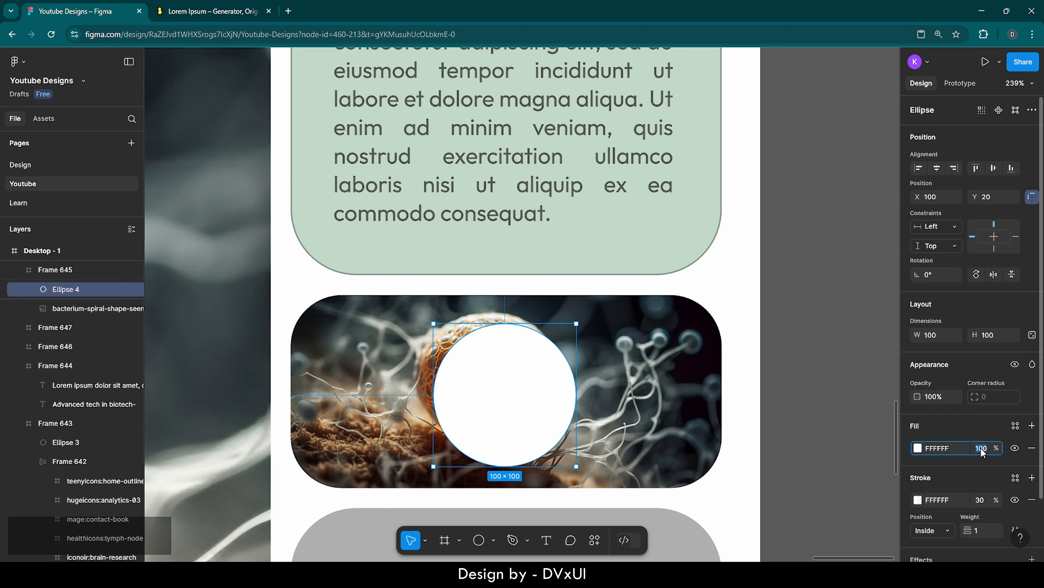
type("20")
key("Return")
Give the circle a background blur effect and deselect it
scroll(980, 485, "down", 1)
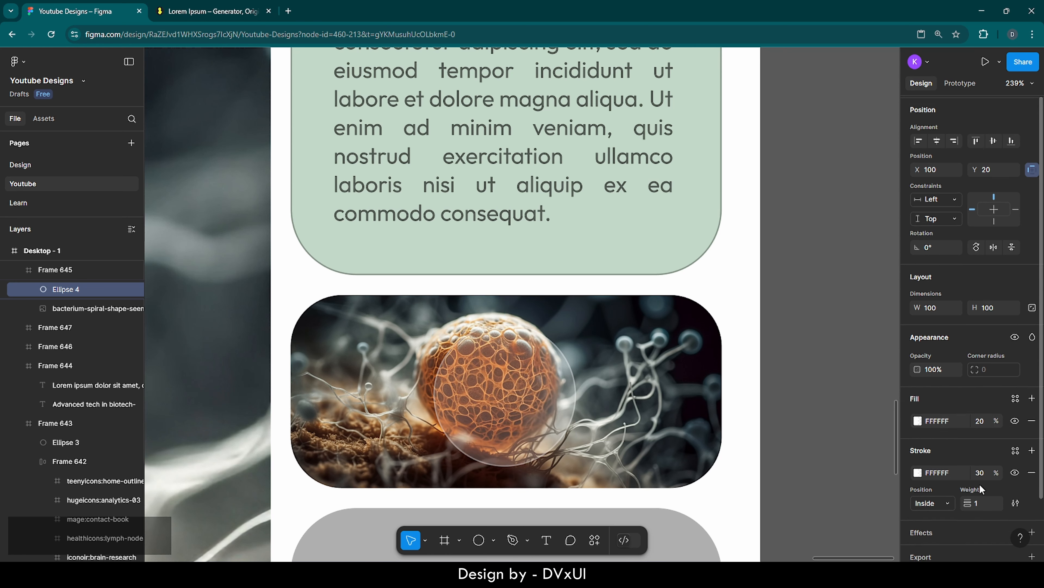
scroll(980, 485, "down", 1)
left_click(920, 494)
scroll(920, 494, "down", 1)
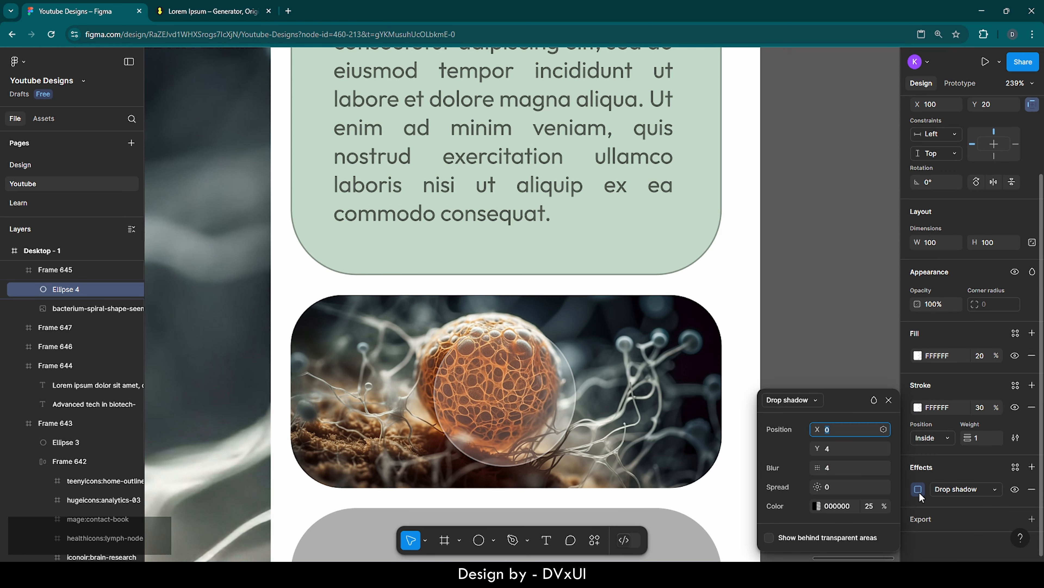
left_click(950, 490)
left_click(951, 514)
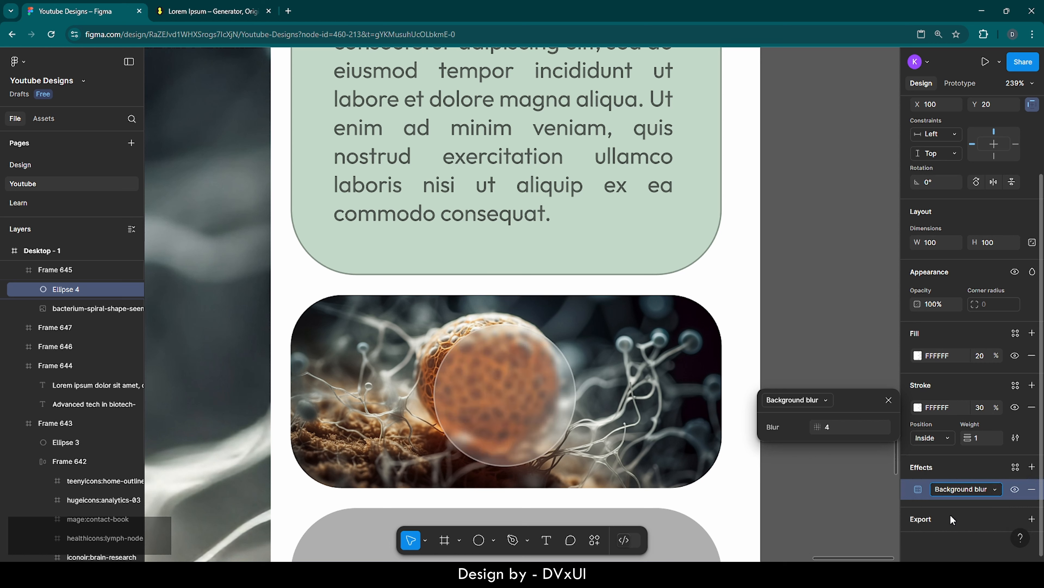
left_click(837, 346)
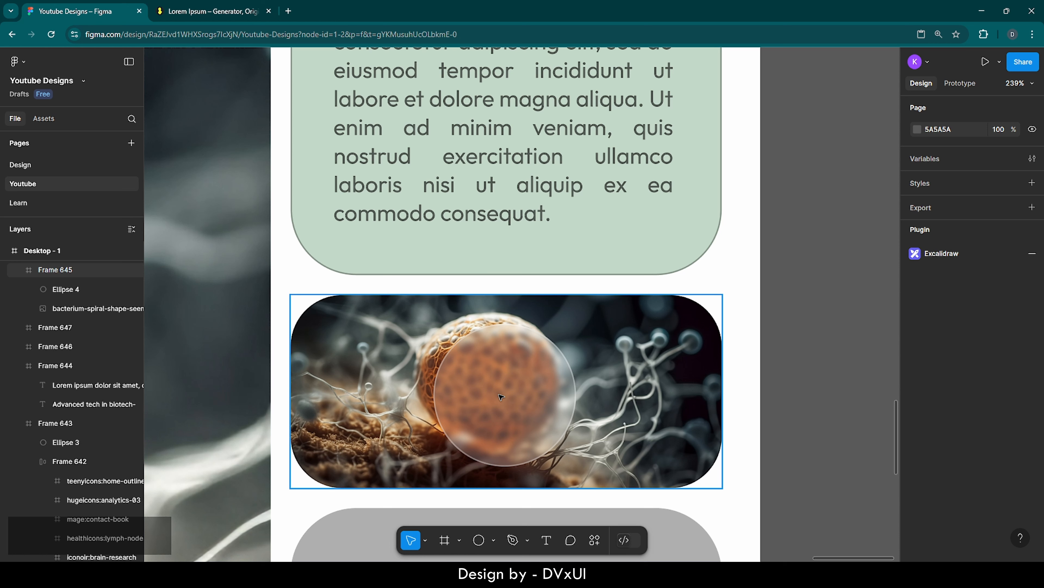
Place a triangle polygon over the circle, lock its proportions and set its size to 60 × 60
left_click(493, 540)
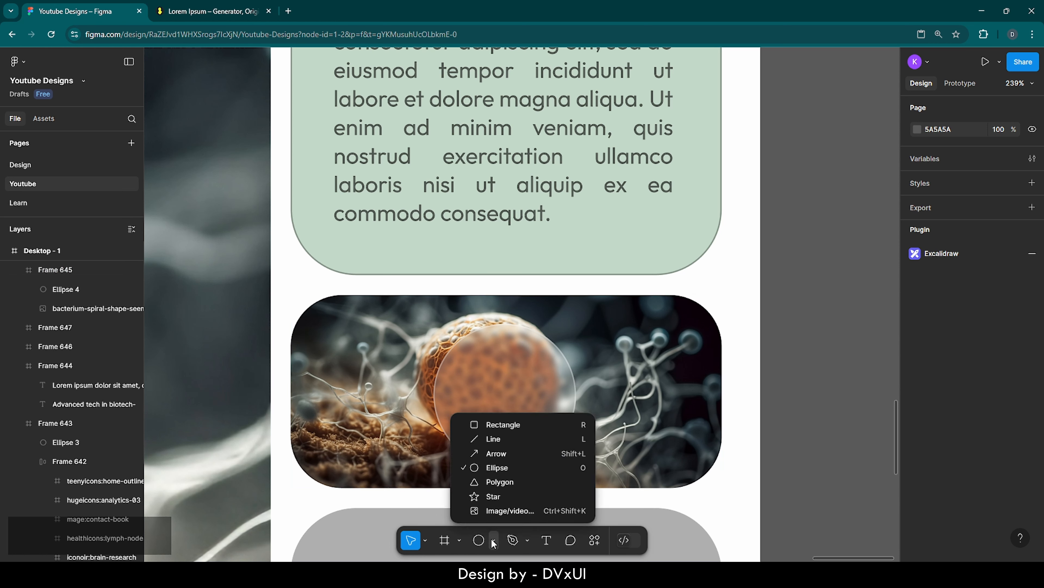
left_click(492, 482)
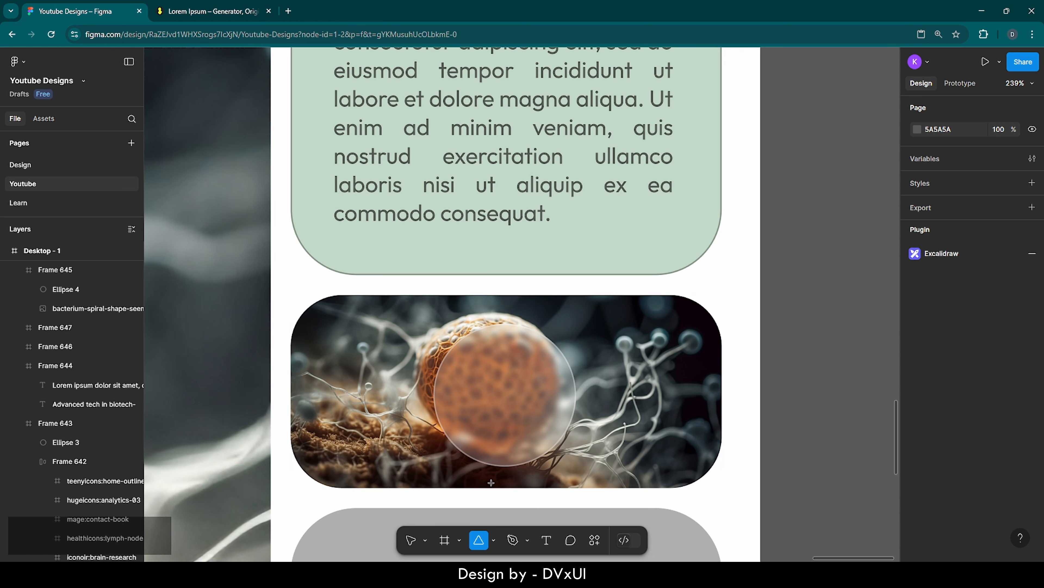
left_click(490, 379)
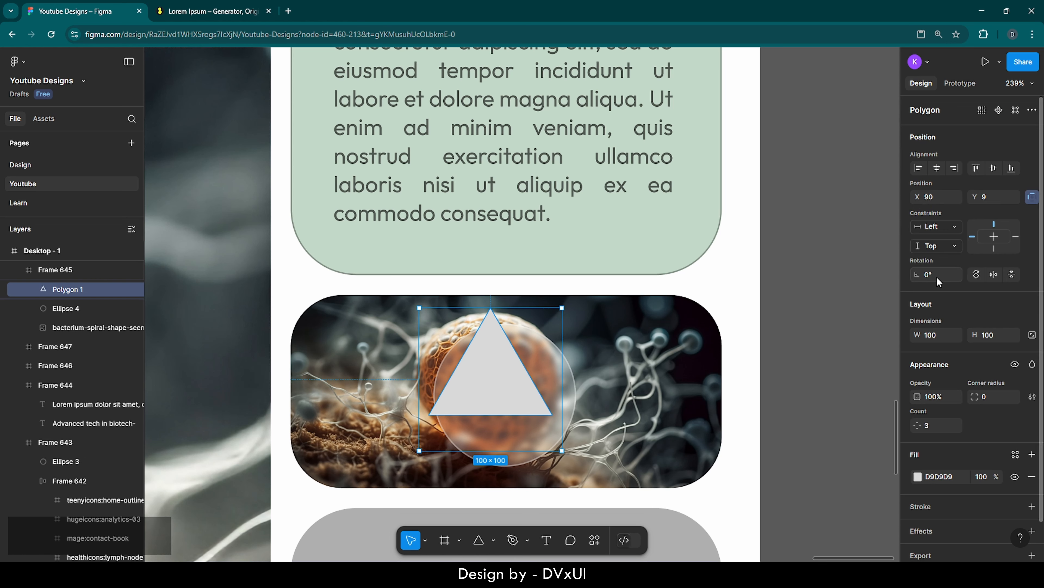
left_click(1032, 335)
key("BackSpace")
type("80")
key("Return")
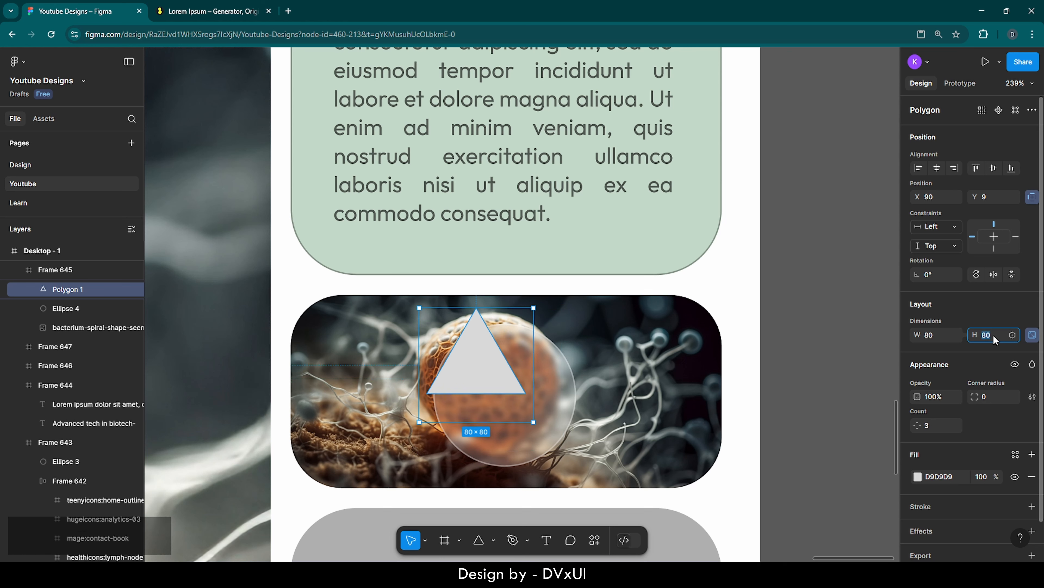
key("BackSpace")
type("60")
key("Return")
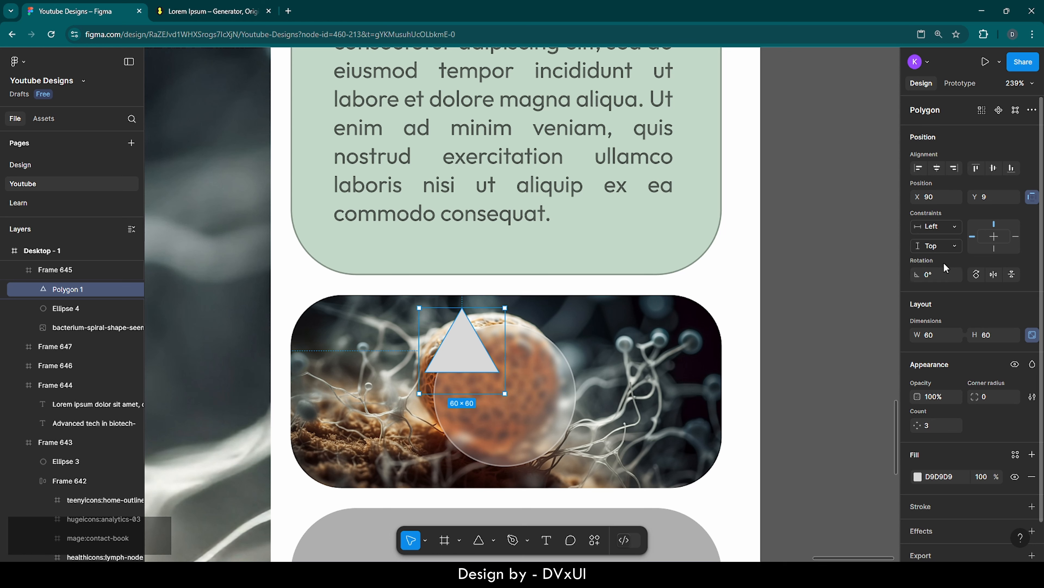
Set the triangle's rotation to 60° and move it to the middle of the circle
key("BackSpace")
type("60")
key("Return")
left_click_drag(461, 347, 505, 389)
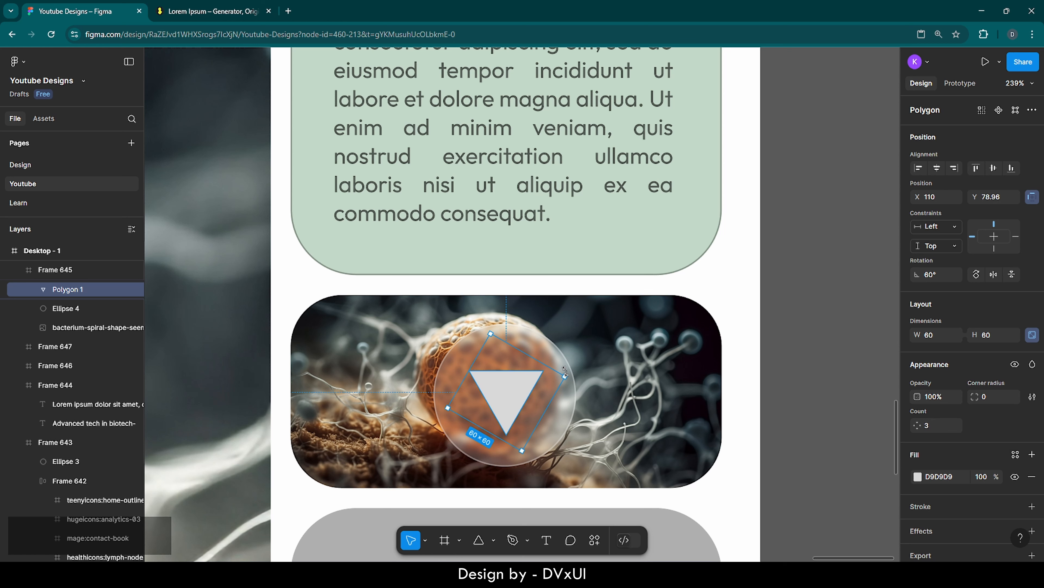
Rotate the triangle to about 32° so it points right like a play icon, and nudge it to X 106.67, Y 59.34
left_click_drag(568, 372, 581, 408)
key("Left")
key("Left")
key("Left")
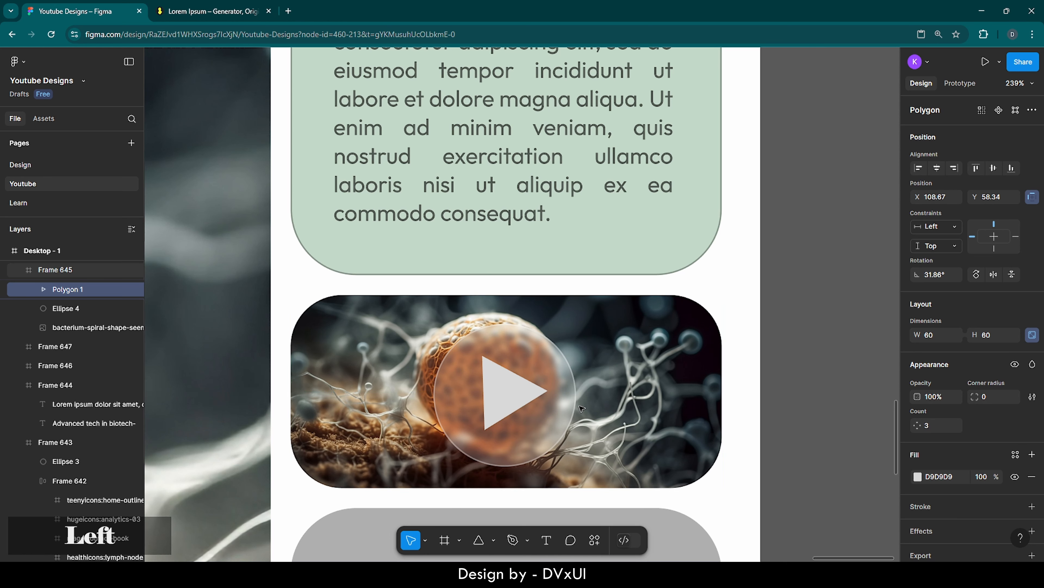
key("Down")
key("Down")
key("Up")
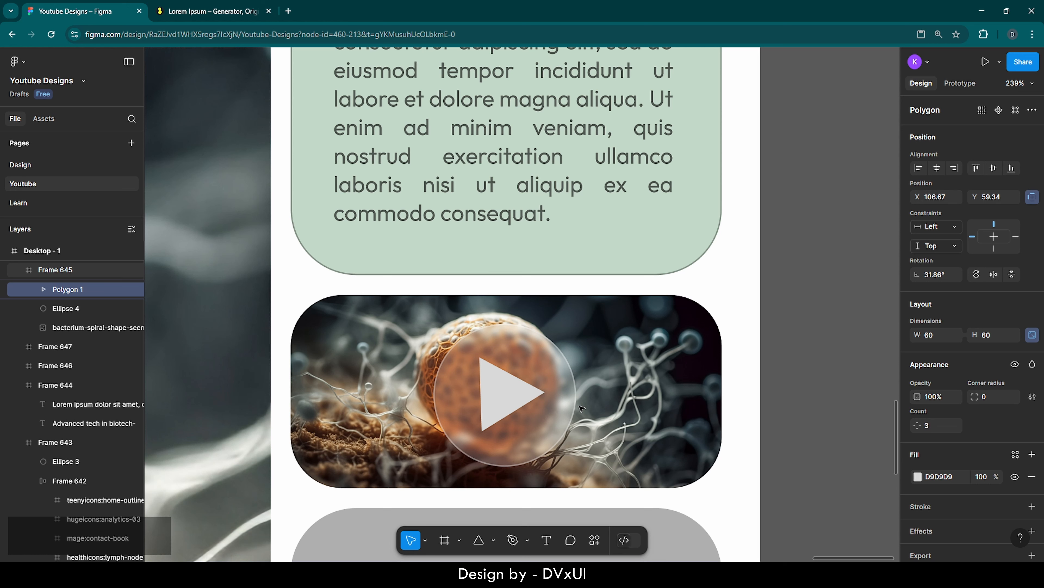
Fill the play triangle with white (FFFFFF) and round its corners with a radius of 2
left_click(935, 476)
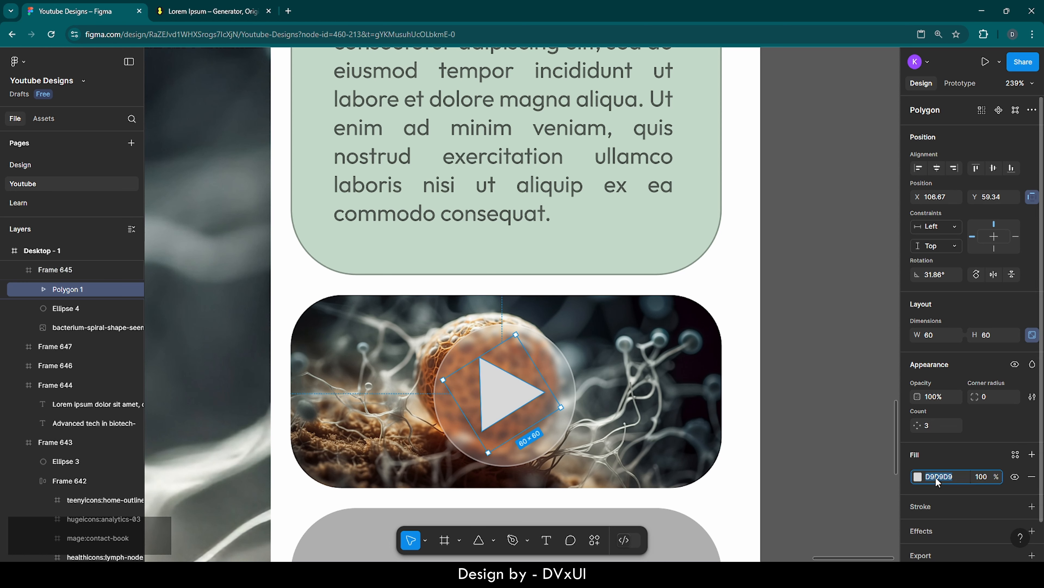
type("FFFFFF")
key("Return")
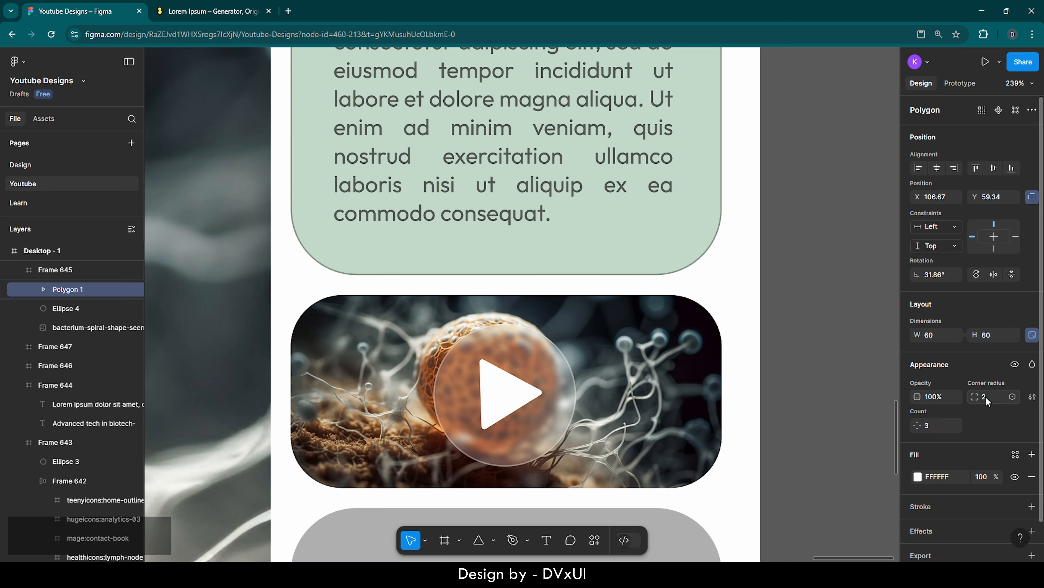
Nudge the play triangle sideways to X 107.67 and deselect it
key("Right")
key("Right")
key("Left")
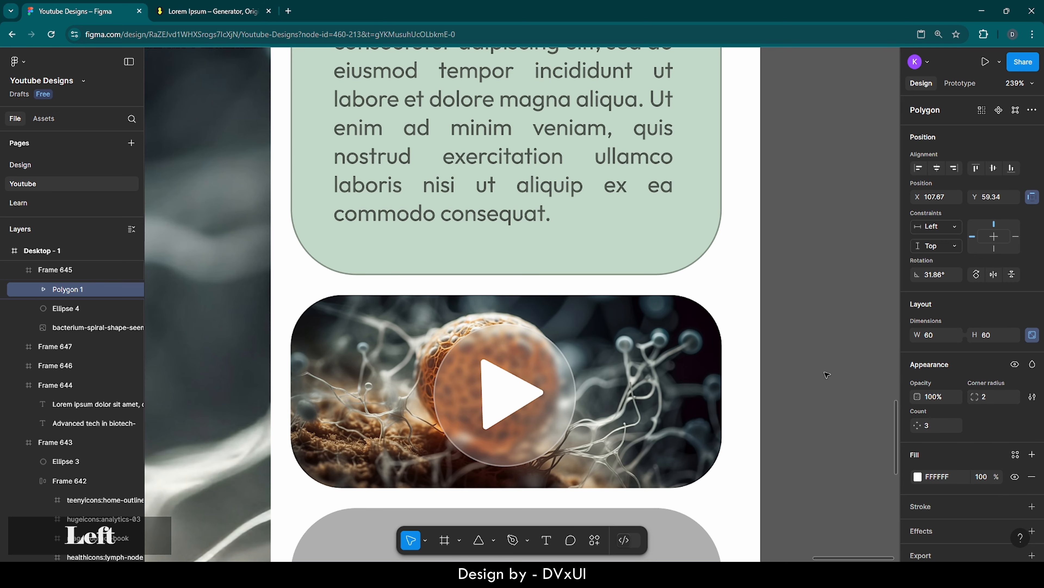
scroll(829, 370, "down", 2)
scroll(833, 365, "down", 6)
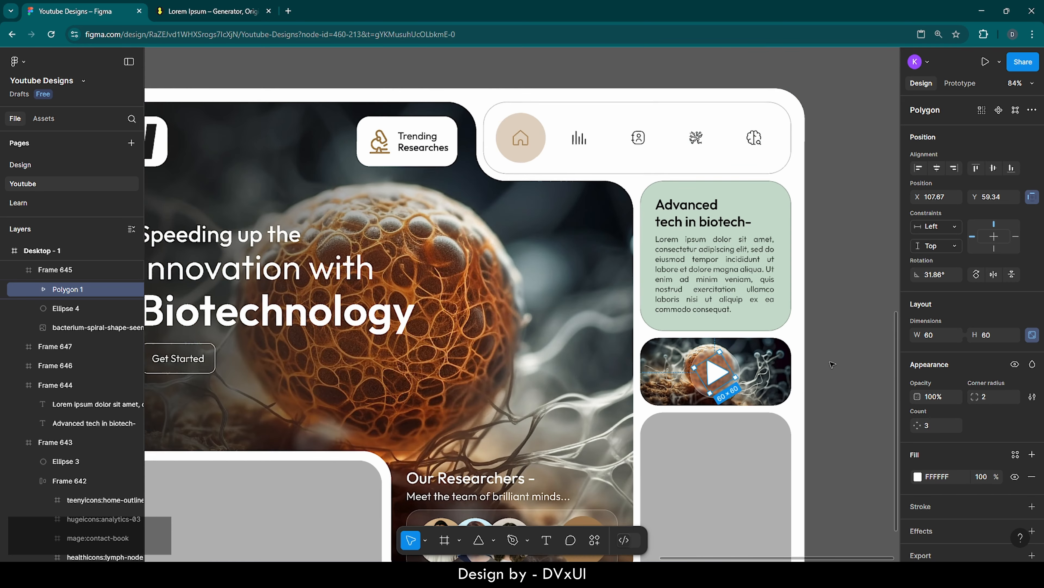
left_click(833, 365)
scroll(833, 365, "left", 1)
scroll(833, 365, "down", 2)
scroll(832, 365, "down", 2)
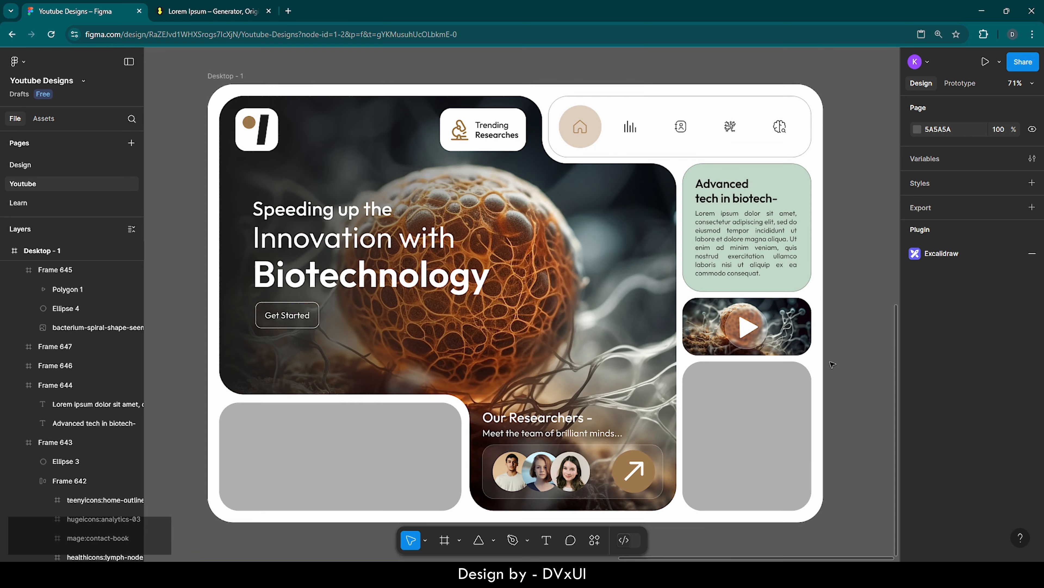
Enlarge the background image inside the video card proportionally to about 413 × 236
scroll(837, 312, "up", 8)
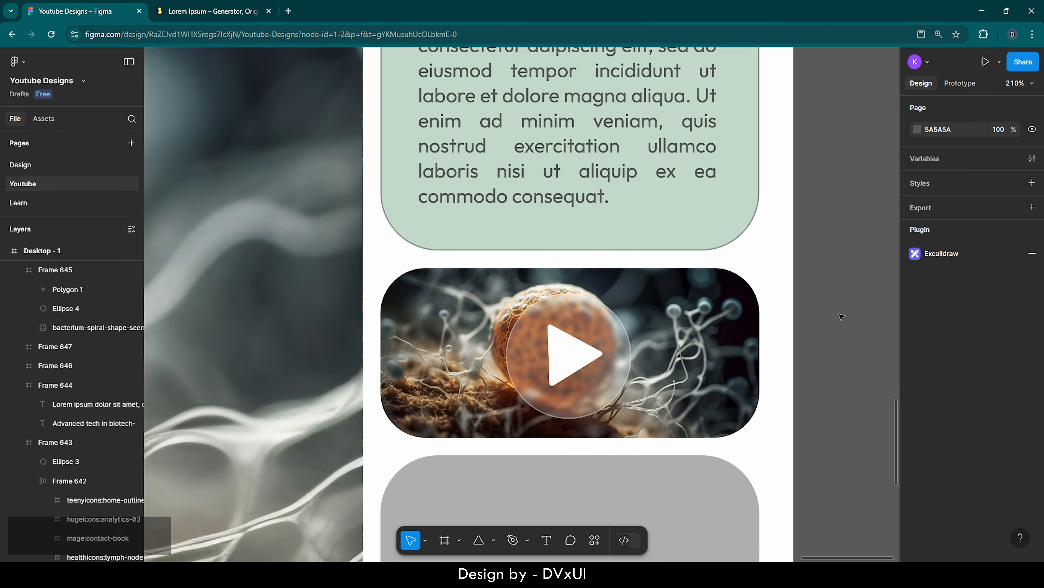
left_click(530, 314)
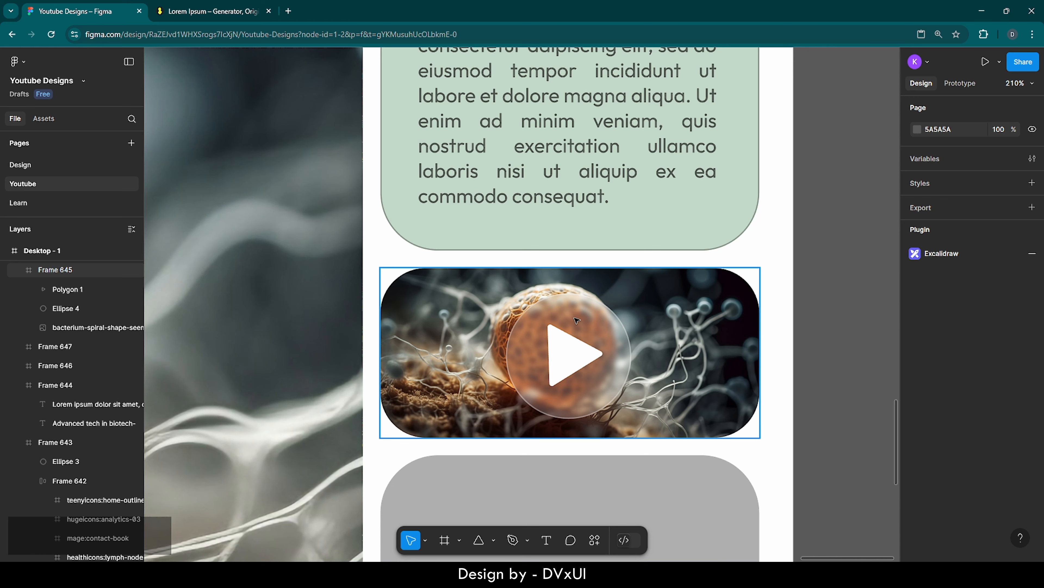
double_click(665, 326)
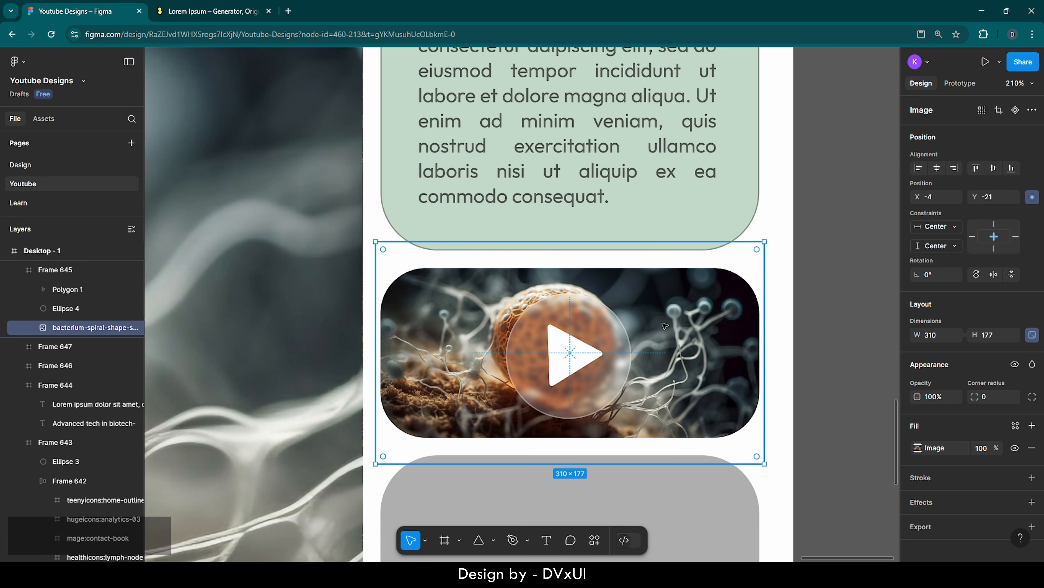
left_click_drag(769, 464, 867, 538)
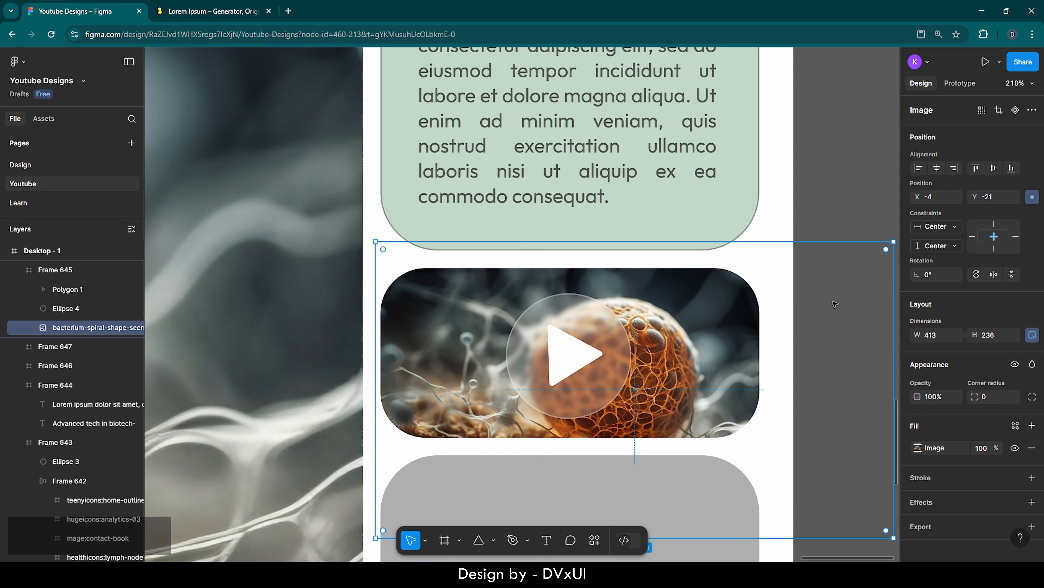
Shift the video card's image until the orange cell sits left of the play button, enlarge it to about 455 × 260 and deselect it
left_click_drag(831, 307, 757, 317)
key("ctrl+z")
left_click_drag(869, 272, 844, 274)
left_click_drag(726, 331, 633, 336)
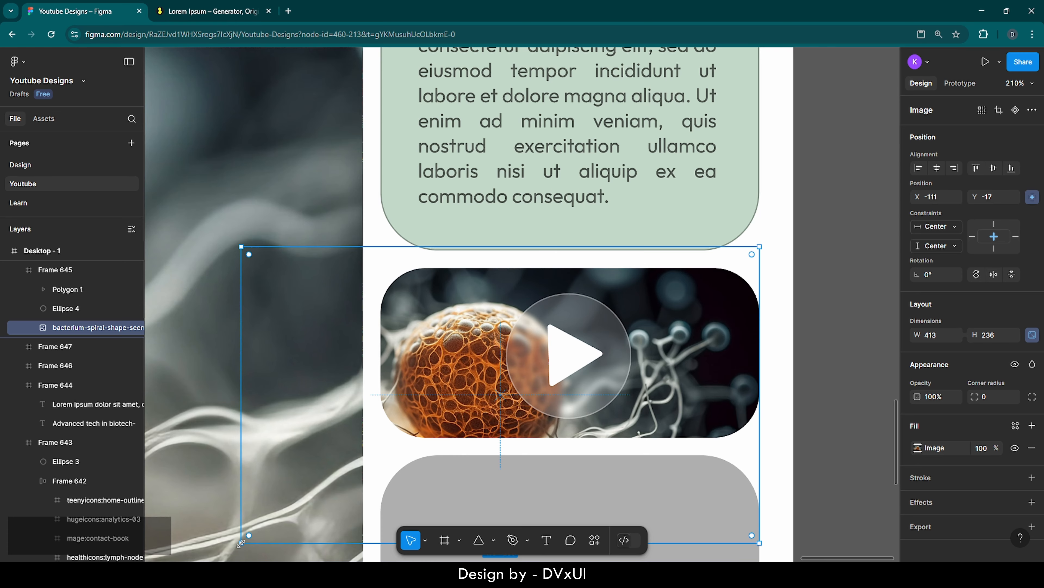
left_click_drag(238, 545, 190, 552)
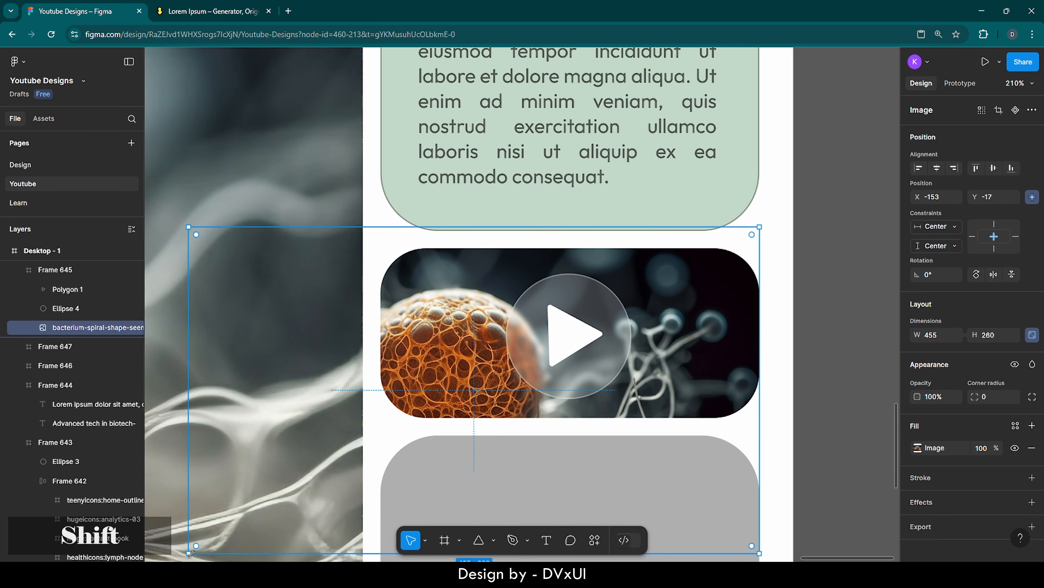
left_click(820, 362)
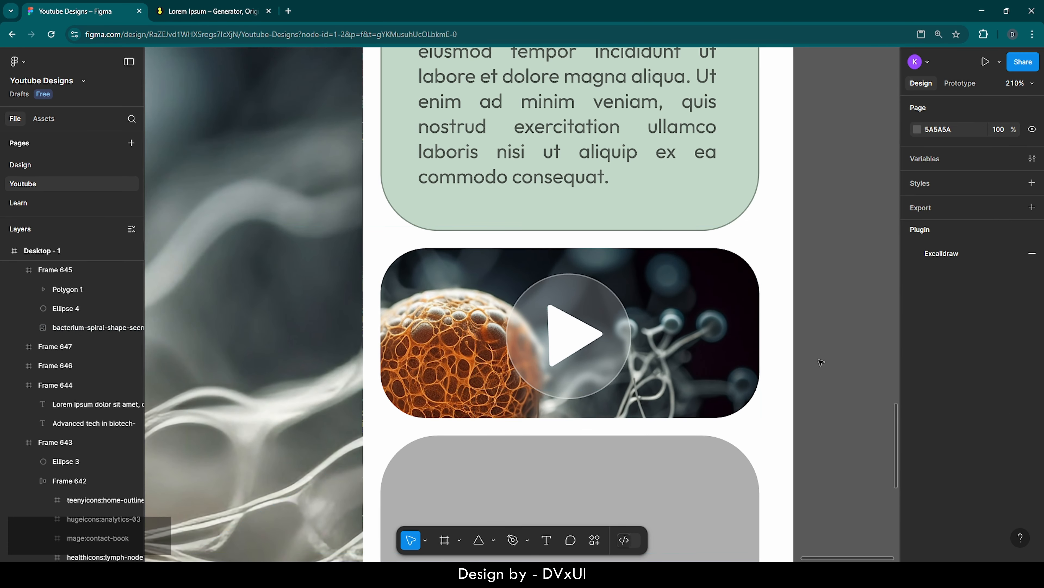
scroll(820, 362, "down", 3)
scroll(820, 362, "down", 5)
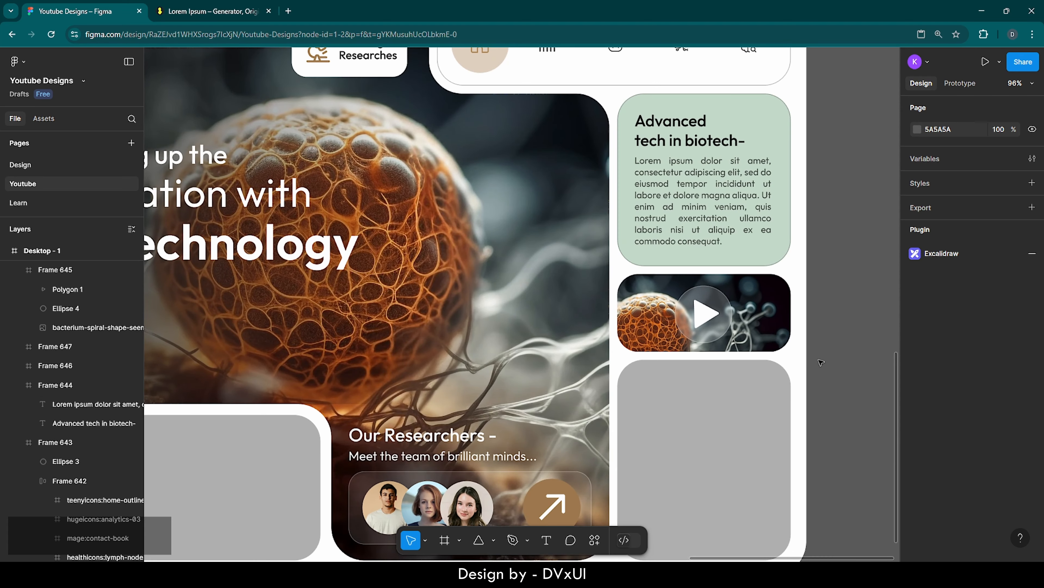
Copy the heading and paragraph from the green card into the empty grey card below the video card
scroll(820, 362, "right", 3)
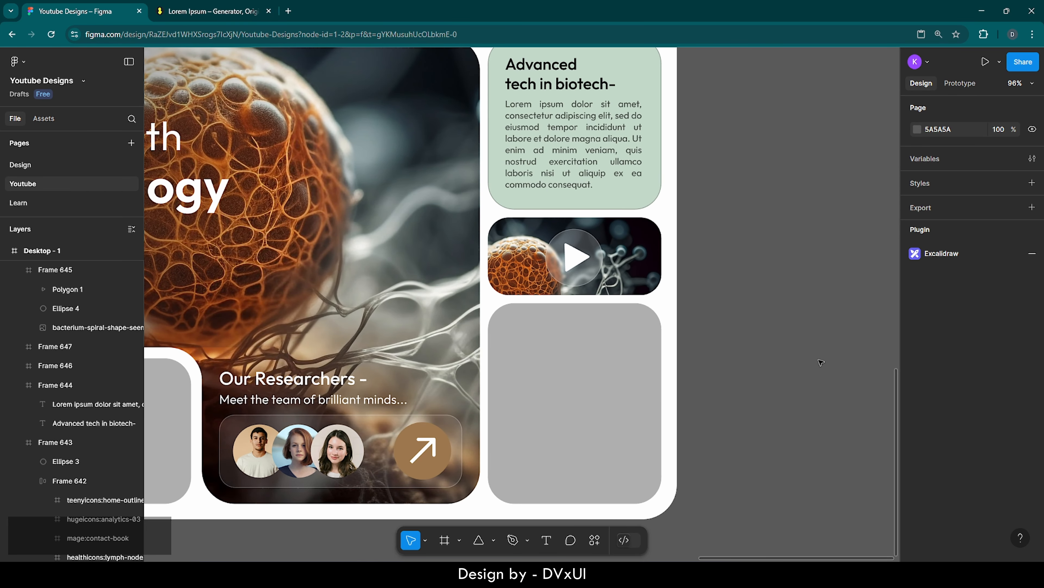
left_click(608, 343)
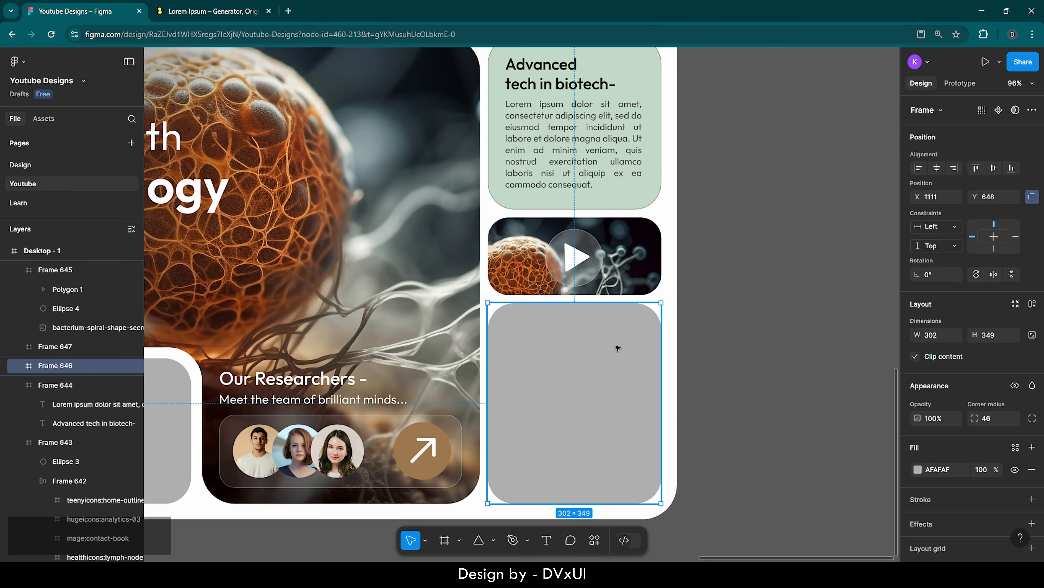
scroll(602, 347, "up", 1)
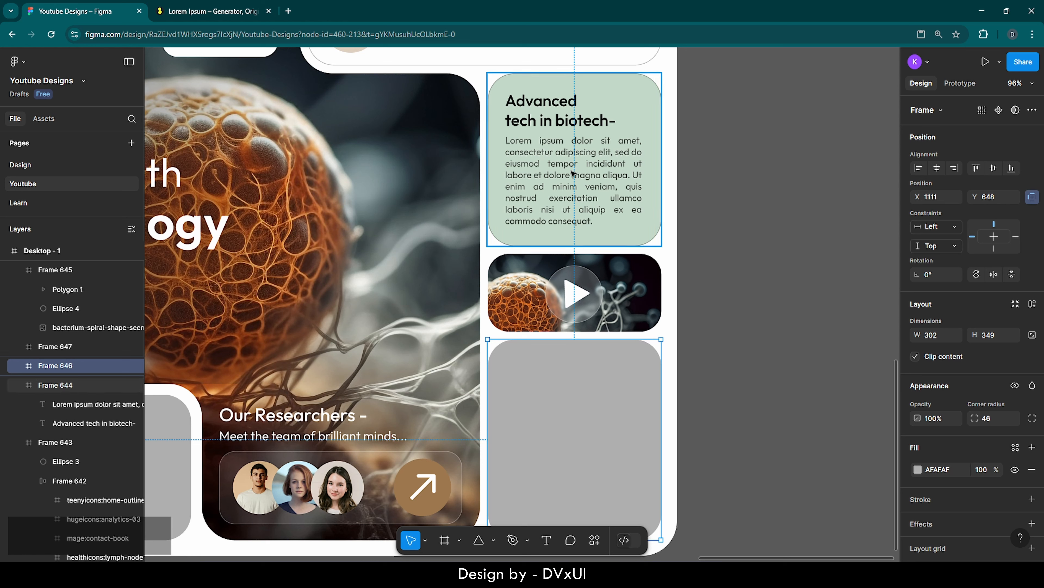
left_click(555, 162)
left_click(555, 163)
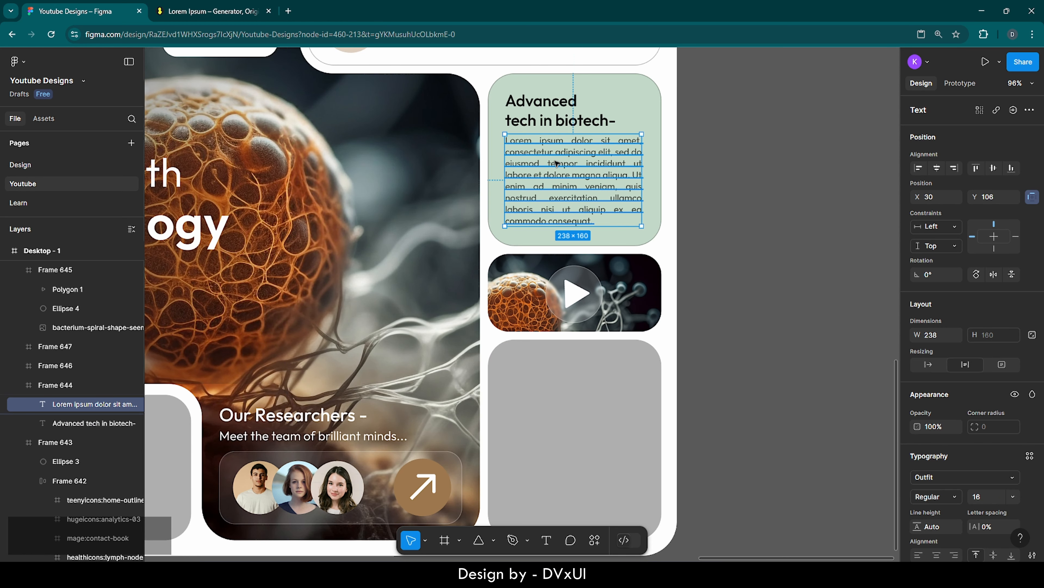
left_click(549, 114, "shift")
key("ctrl+c")
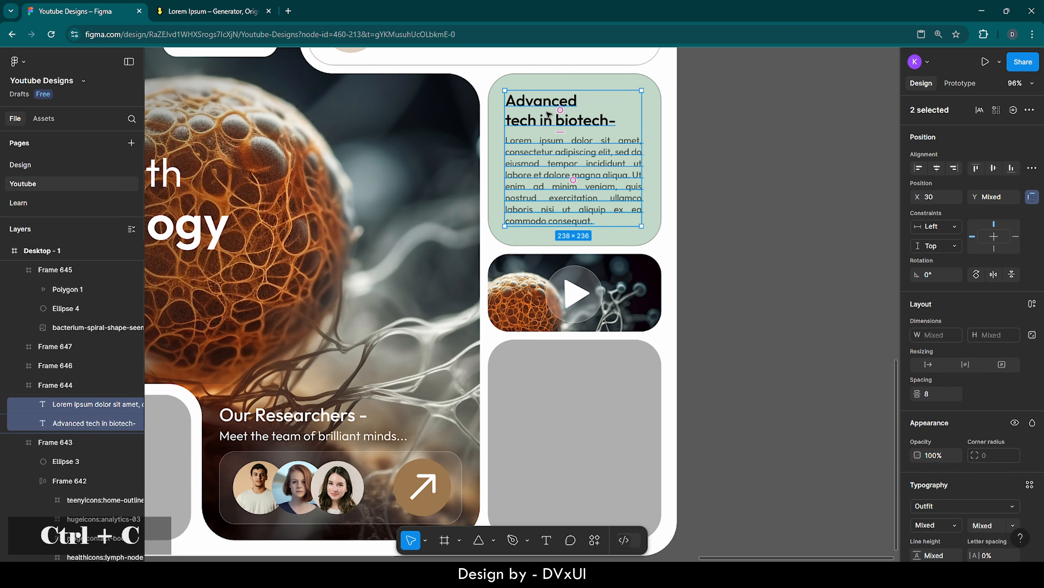
left_click(564, 378)
key("ctrl+v")
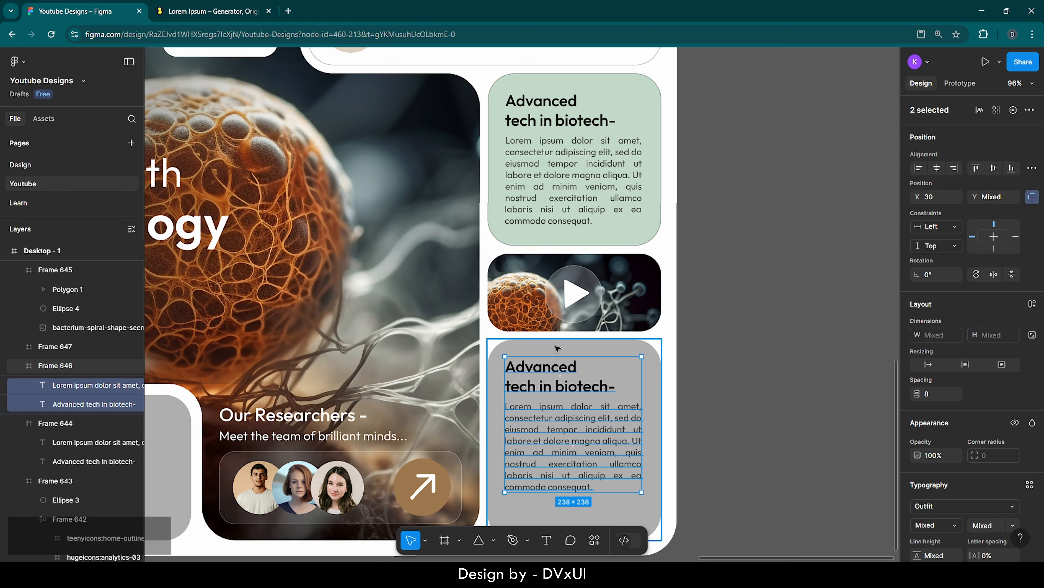
Select the grey card below the video and change its fill to the page's brown, B0895E
key("shift+a")
scroll(621, 367, "up", 3)
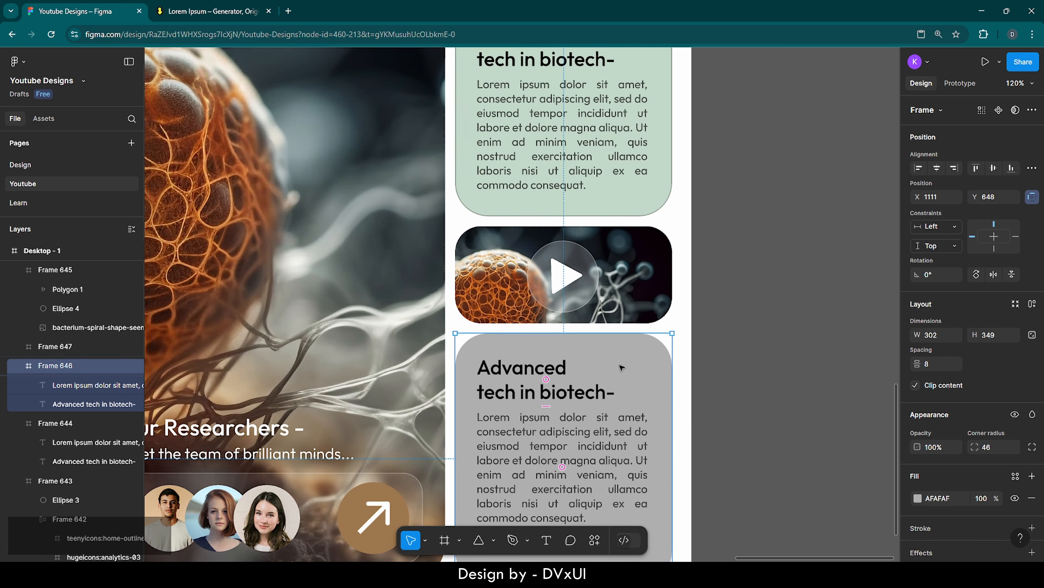
scroll(621, 367, "down", 3)
left_click(917, 498)
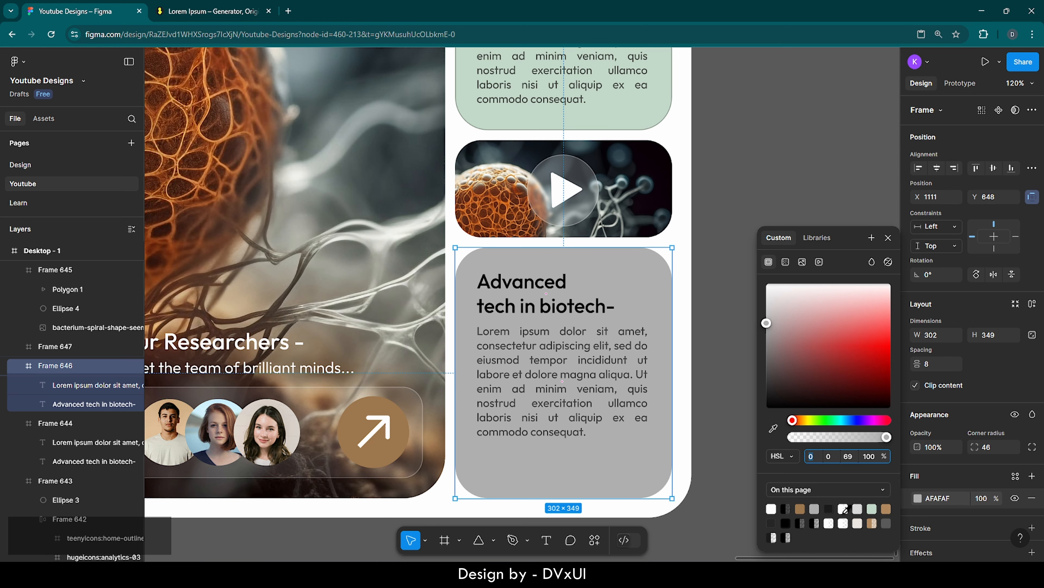
left_click(887, 508)
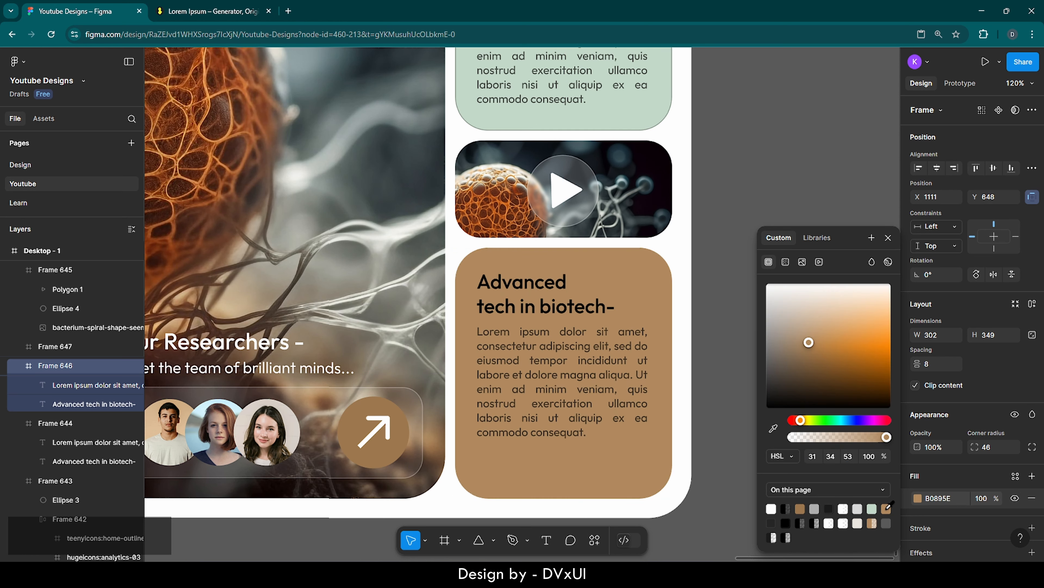
Try fill opacities of 20% and 40% on the brown card
left_click(980, 498)
type("20")
key("Return")
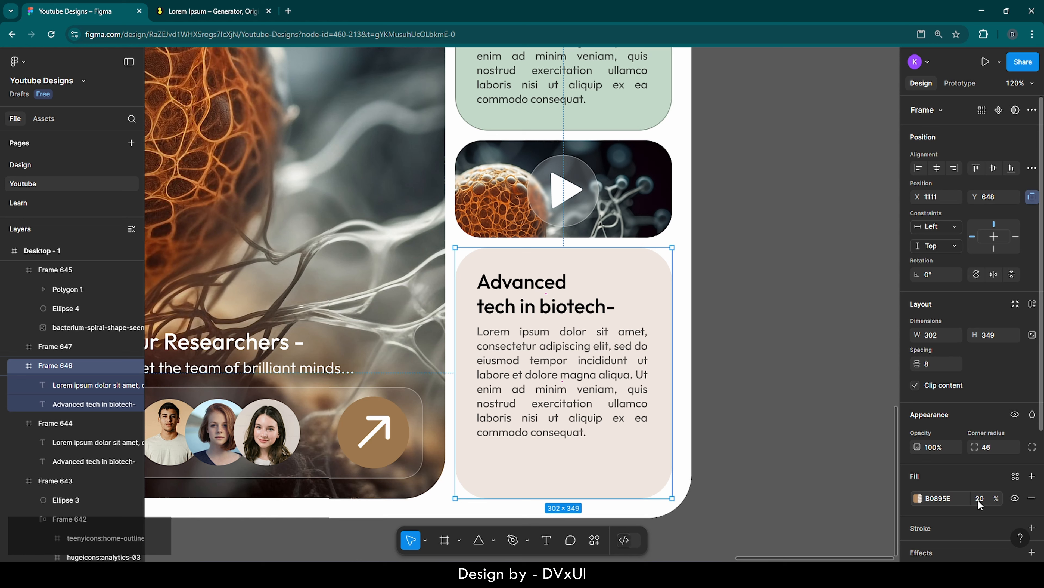
left_click(980, 498)
type("40")
key("Return")
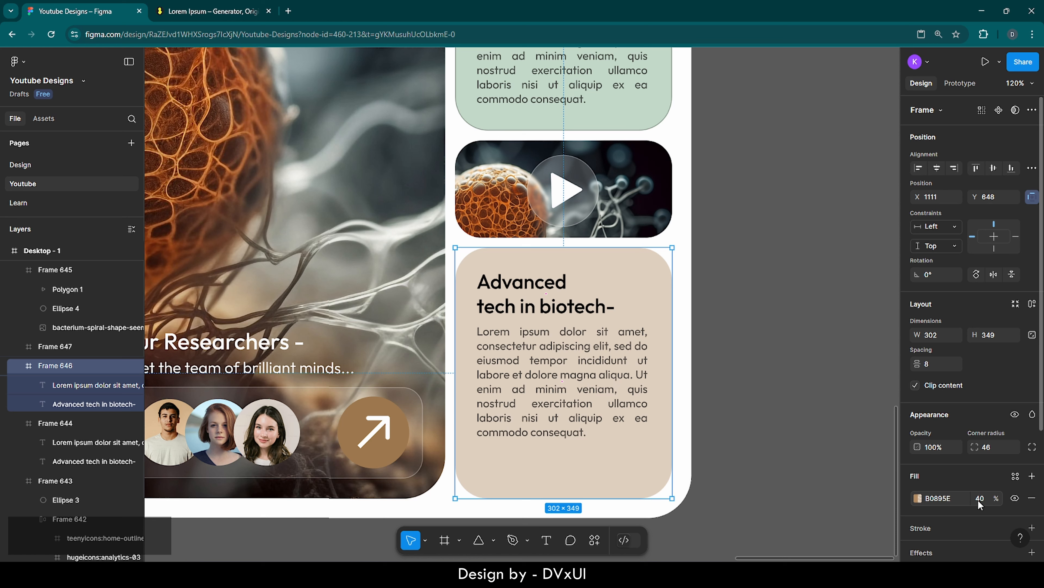
Set the brown card's fill opacity to 30%
left_click(979, 502)
type("30")
key("Return")
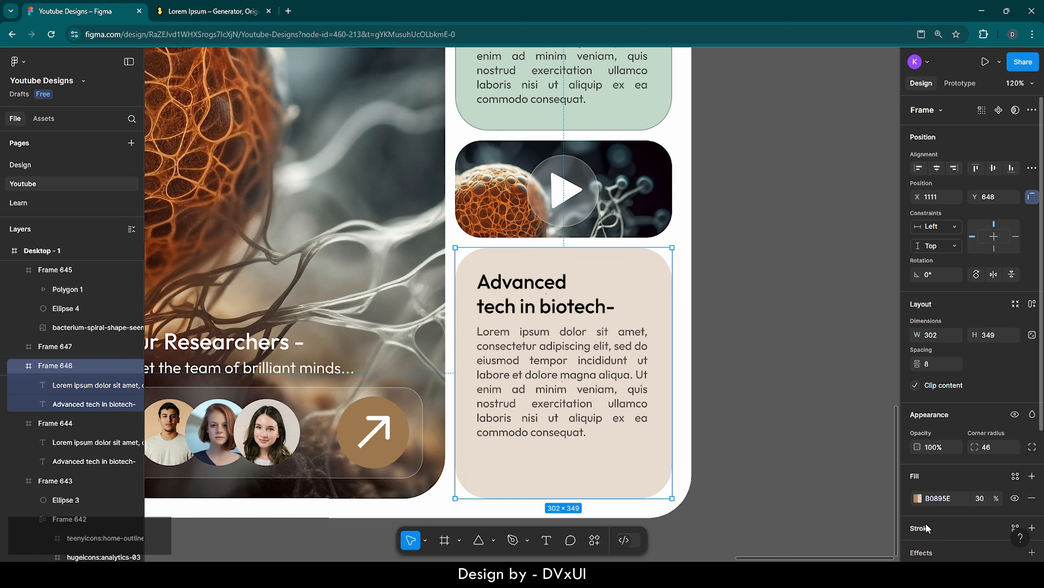
Add a black (000000) stroke to the beige card and set the stroke's opacity to 30%
scroll(927, 528, "down", 3)
left_click(925, 461)
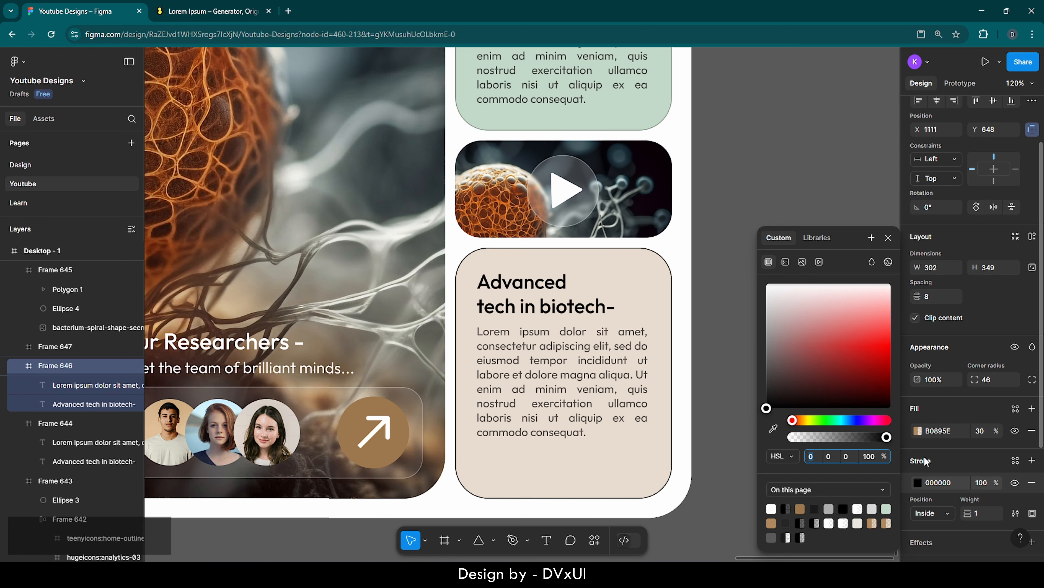
left_click(978, 482)
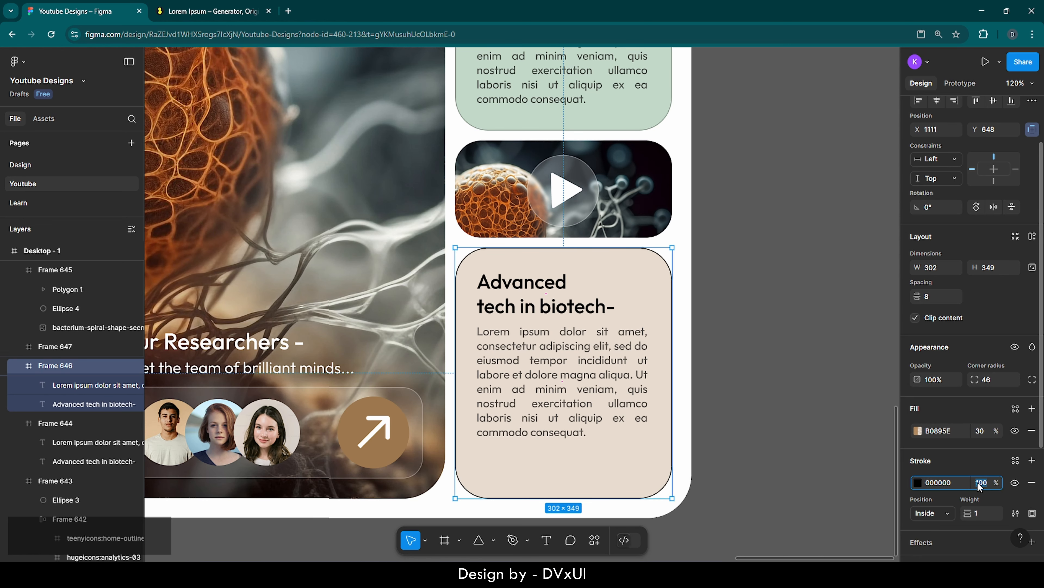
type("30")
key("Return")
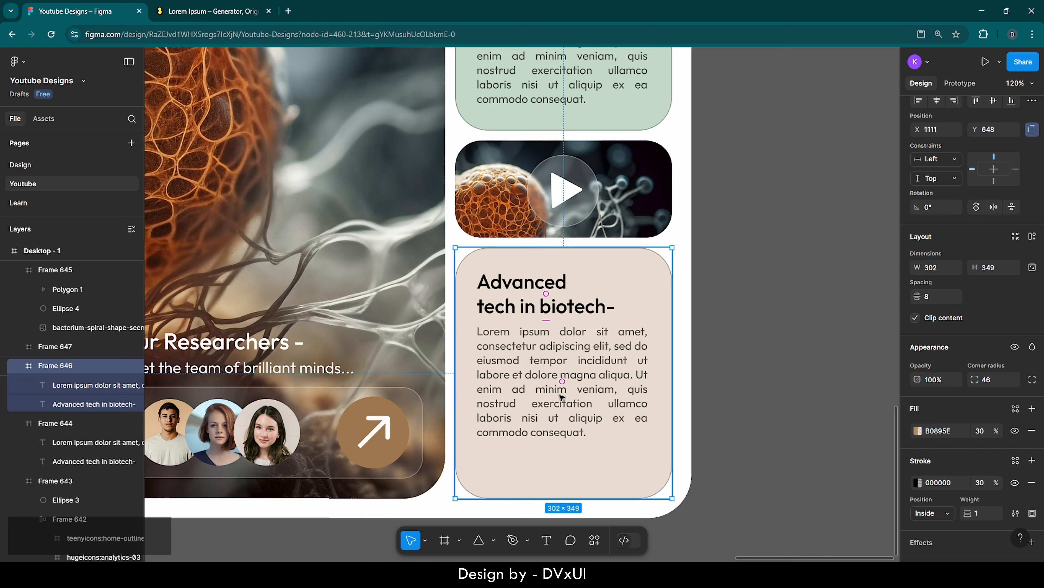
Replace the beige card's heading text with "Biotechnology Core -"
double_click(514, 308)
double_click(514, 309)
key("BackSpace")
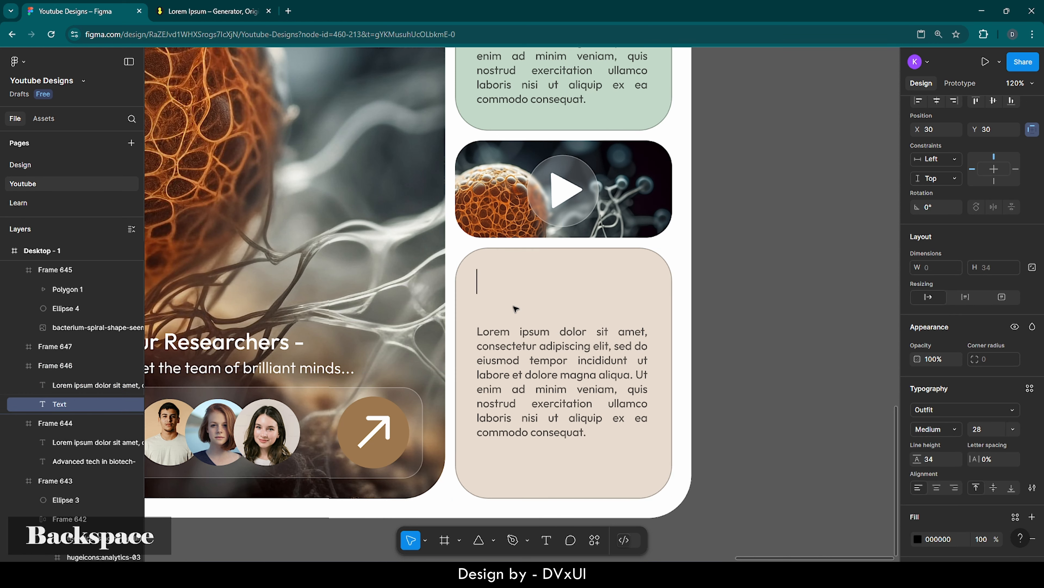
type("Biotechb")
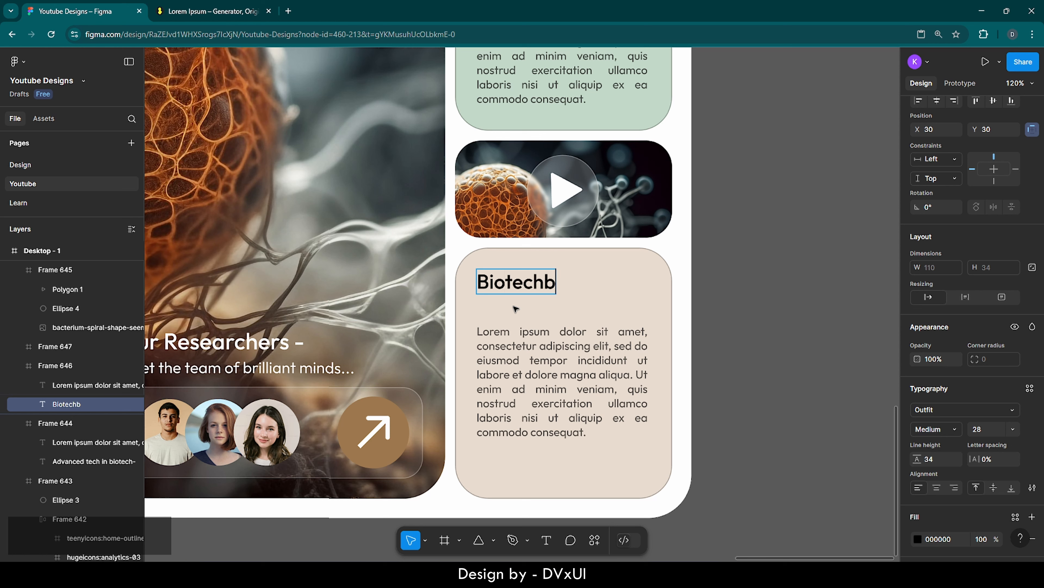
key("BackSpace")
type("nol")
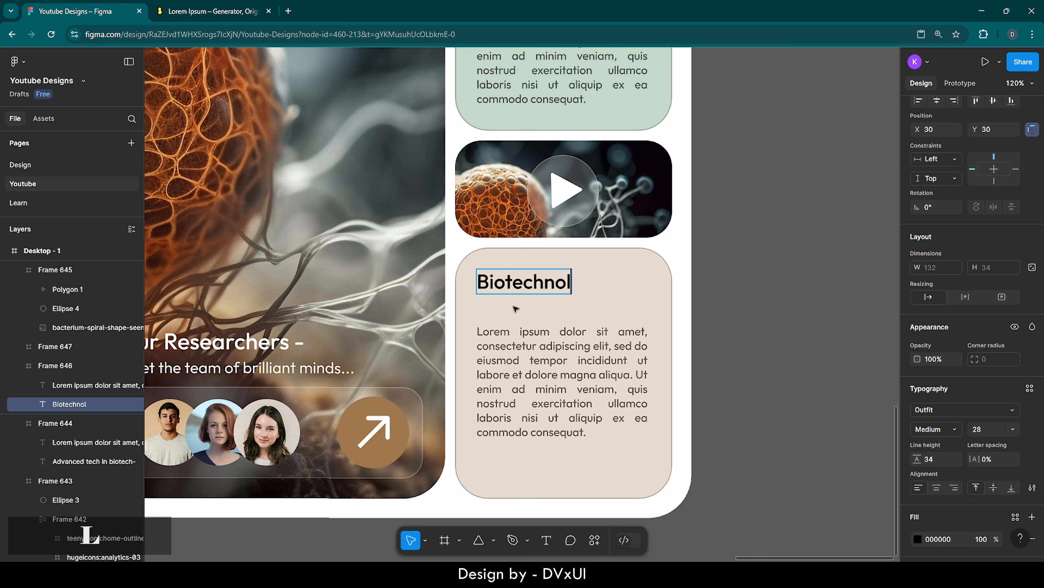
type("ogy Core")
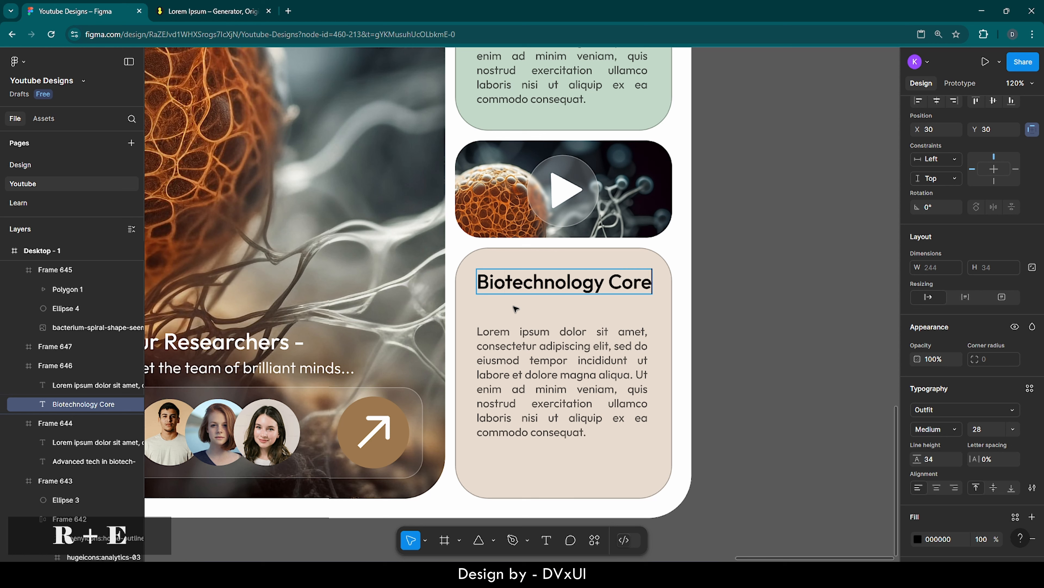
type(" -")
Reduce the font size of the "Biotechnology Core -" heading to 26
key("ctrl+a")
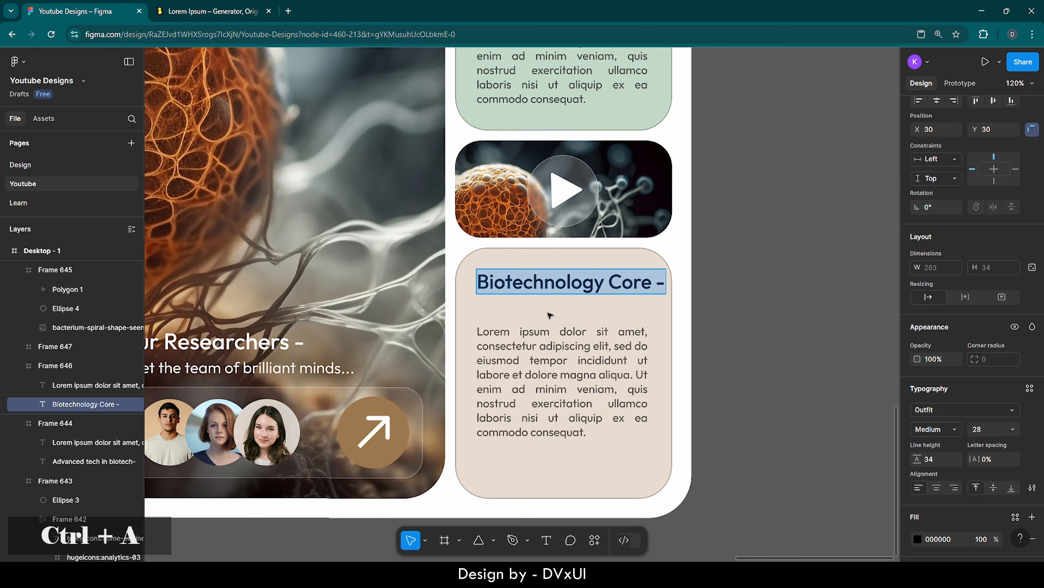
key("Escape")
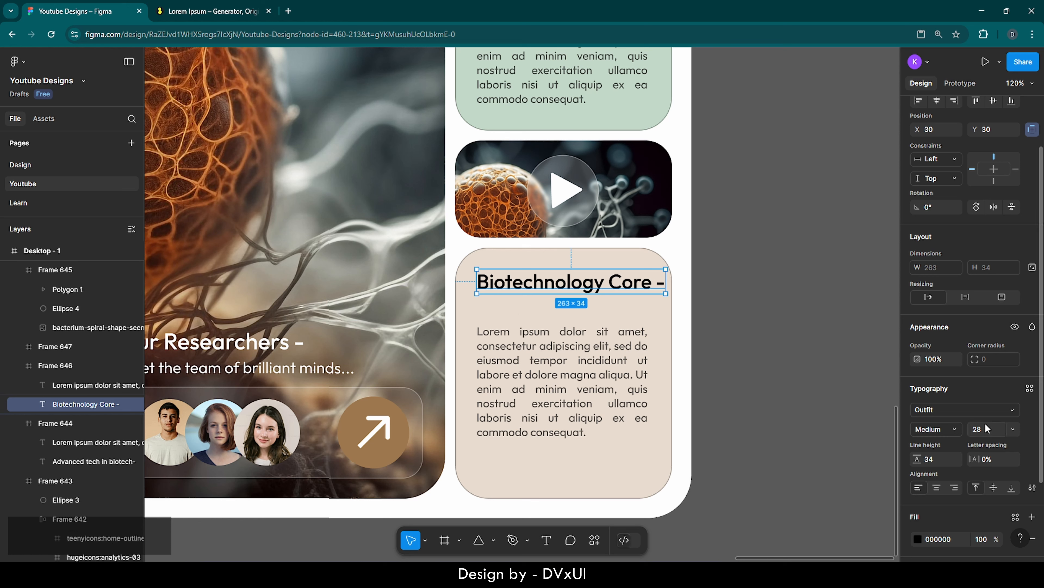
key("Down")
key("Down")
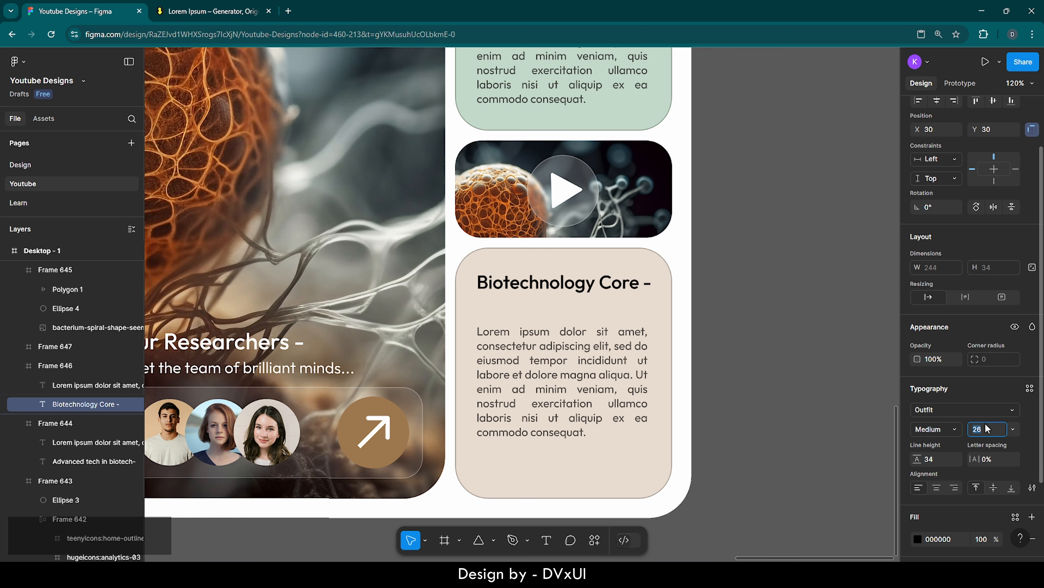
Switch to the Lorem Ipsum generator page and copy its entire first paragraph
left_click(562, 381)
left_click(212, 11)
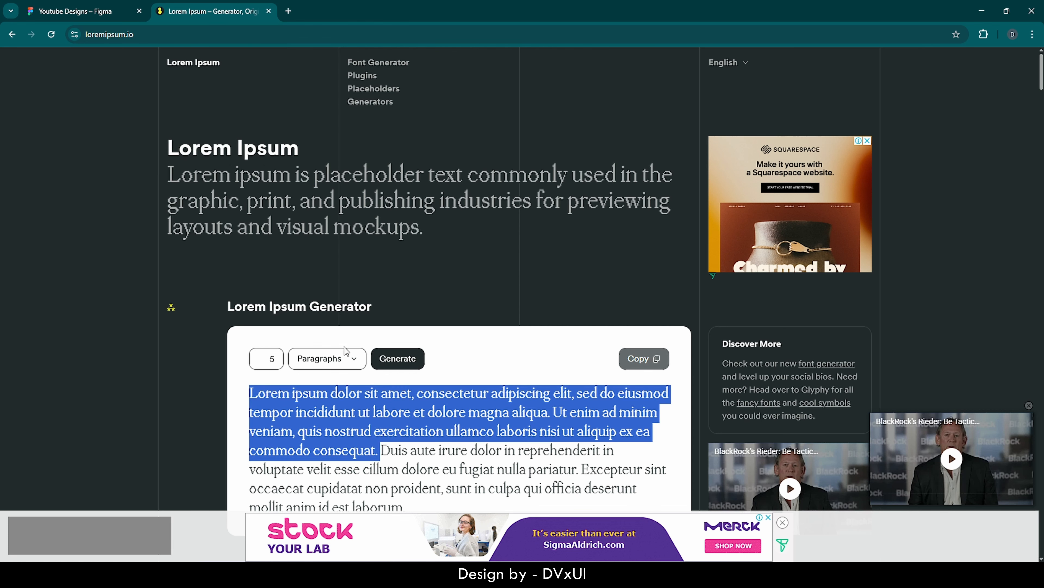
left_click(352, 439)
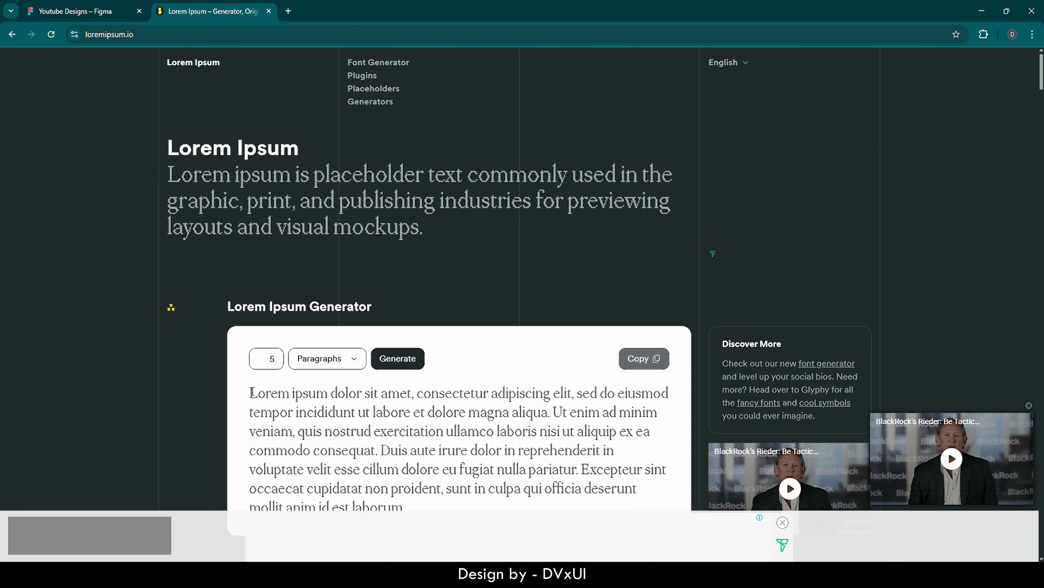
left_click_drag(252, 393, 451, 512)
key("ctrl+c")
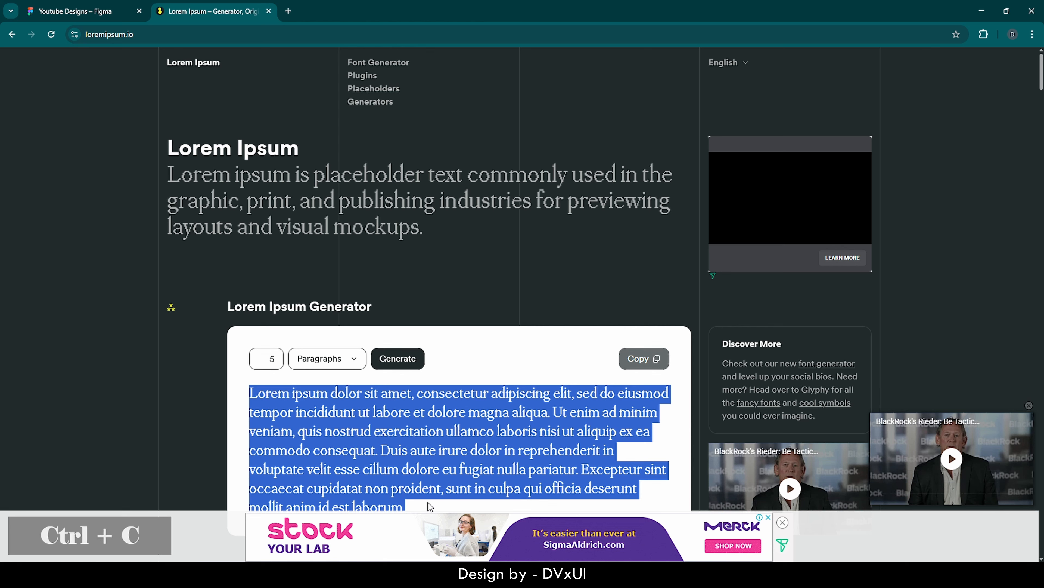
Back in the Figma design, replace the beige card's body text with the copied Lorem ipsum paragraph
left_click(74, 11)
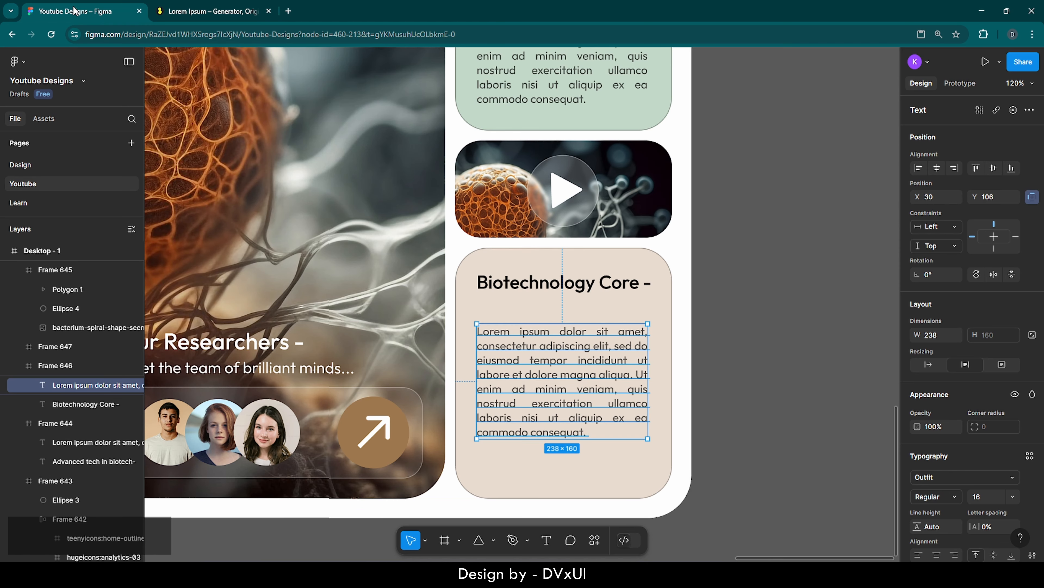
double_click(532, 380)
key("ctrl+a")
key("ctrl+v")
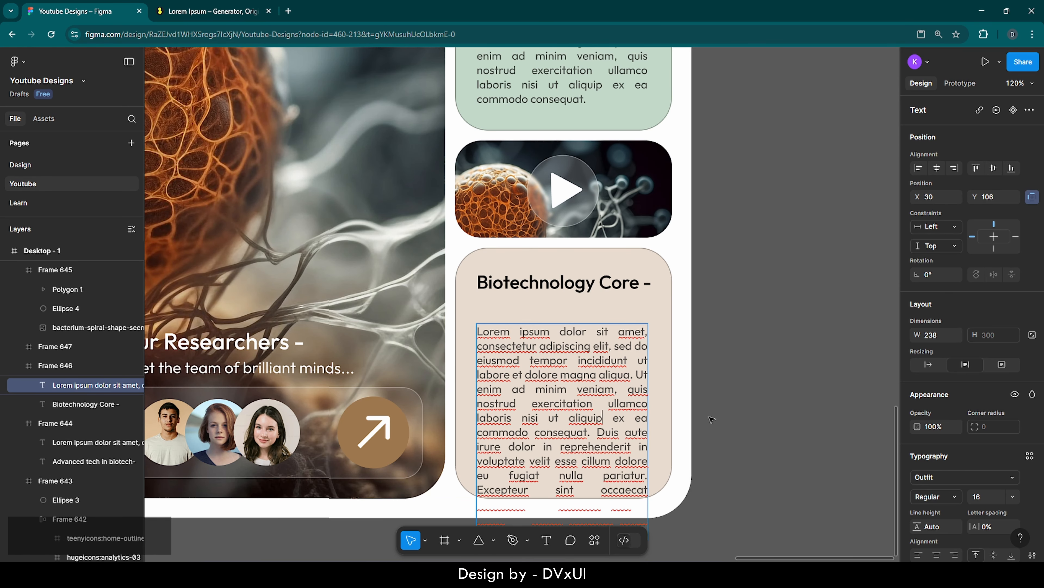
Move the beige card's body paragraph up beneath the "Biotechnology Core -" heading, to Y 76
key("Escape")
key("shift+Up")
key("shift+Up")
key("shift+Up")
key("shift+Up")
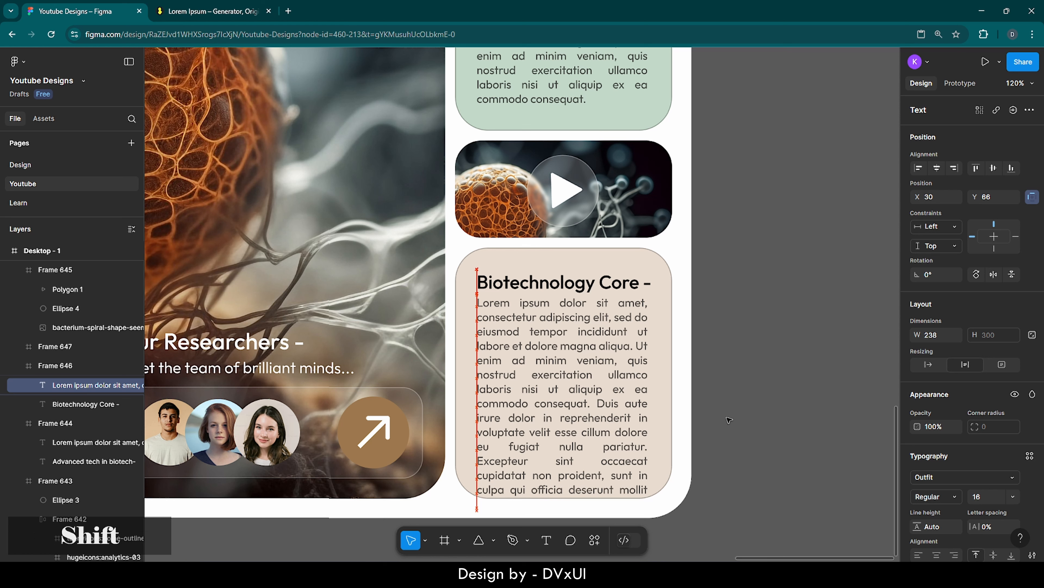
key("shift+Down")
Delete the end of the paragraph from "cupidatat" onward and finish it with a period after "Excepteur sint occaecat"
key("Return")
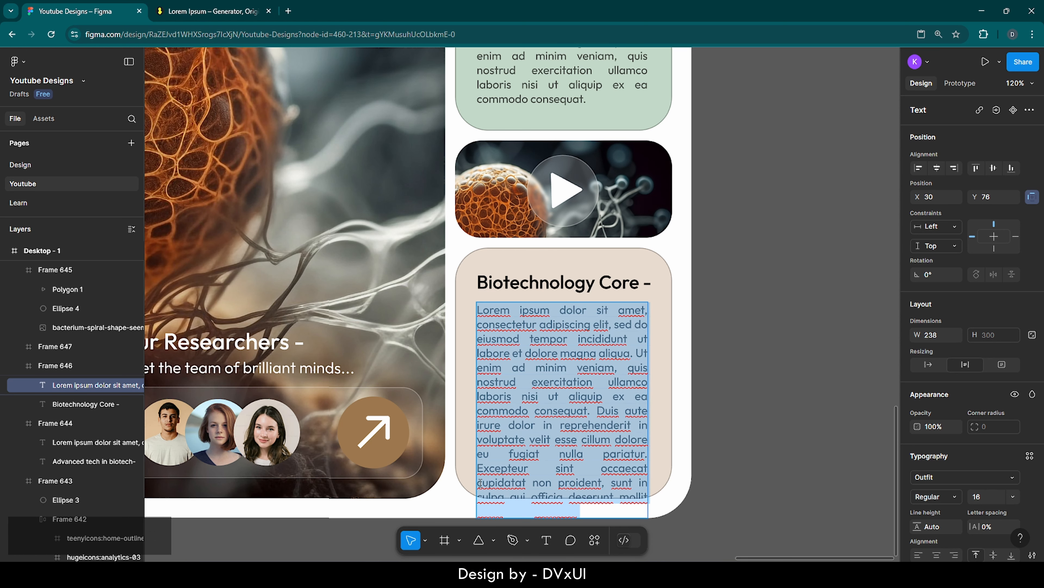
left_click_drag(480, 482, 636, 542)
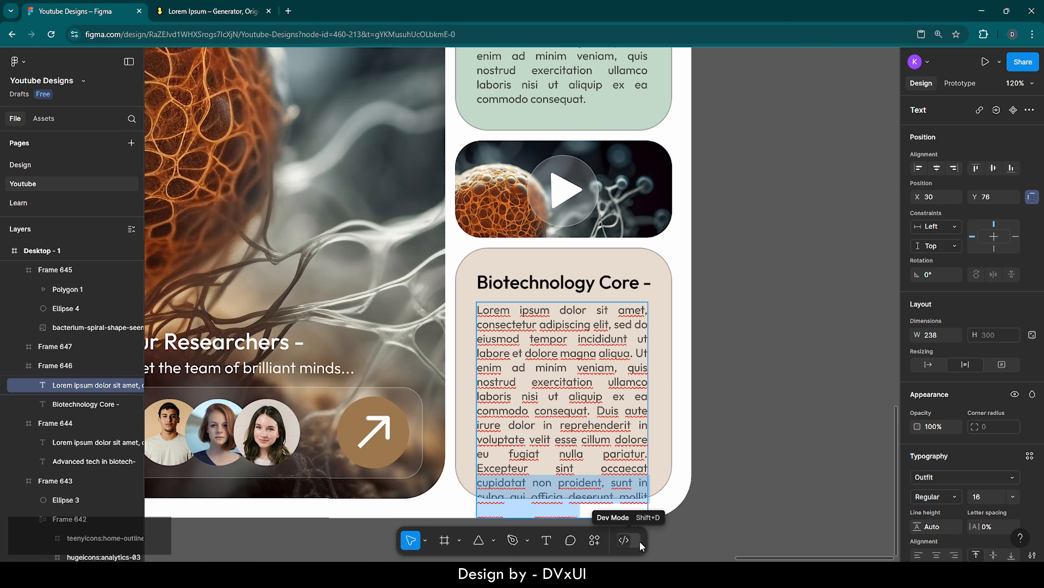
key("BackSpace")
type(".")
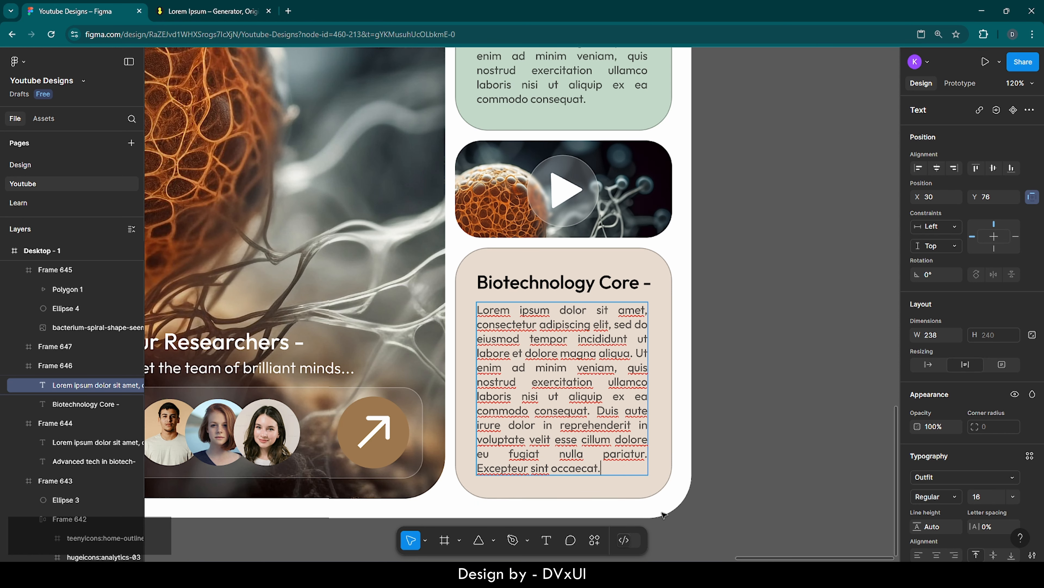
key("Escape")
left_click(717, 510)
scroll(717, 510, "left", 2)
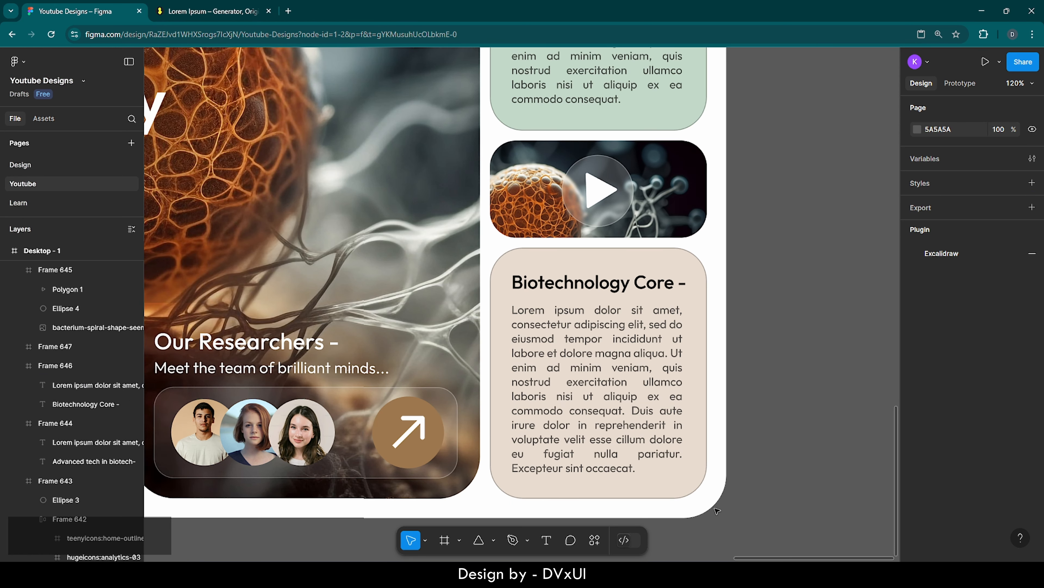
Copy the beige "Biotechnology Core" card's properties and paste them onto the empty gray card beside the researchers section
scroll(718, 510, "down", 5, "ctrl")
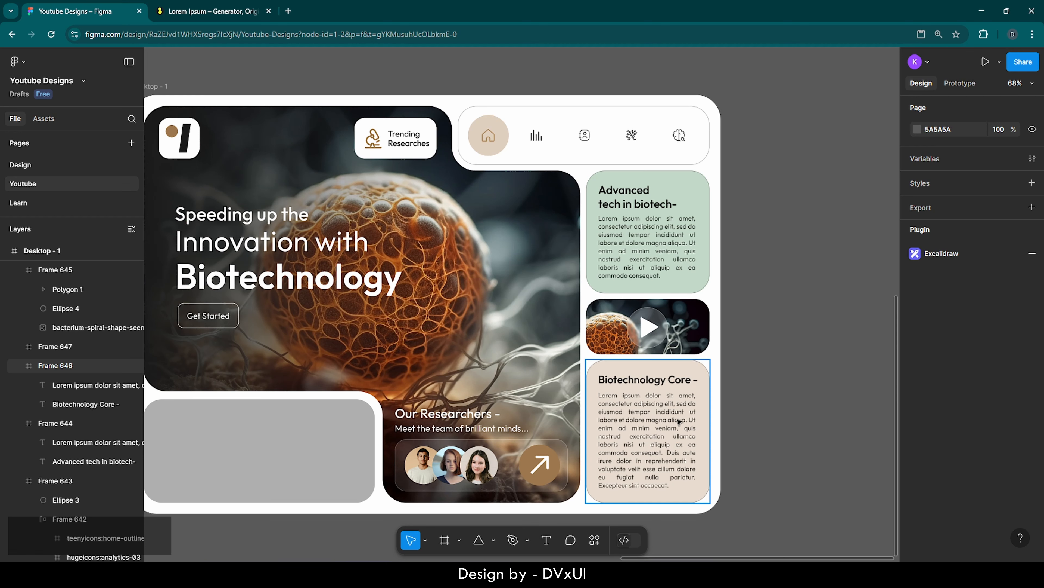
scroll(675, 418, "left", 3)
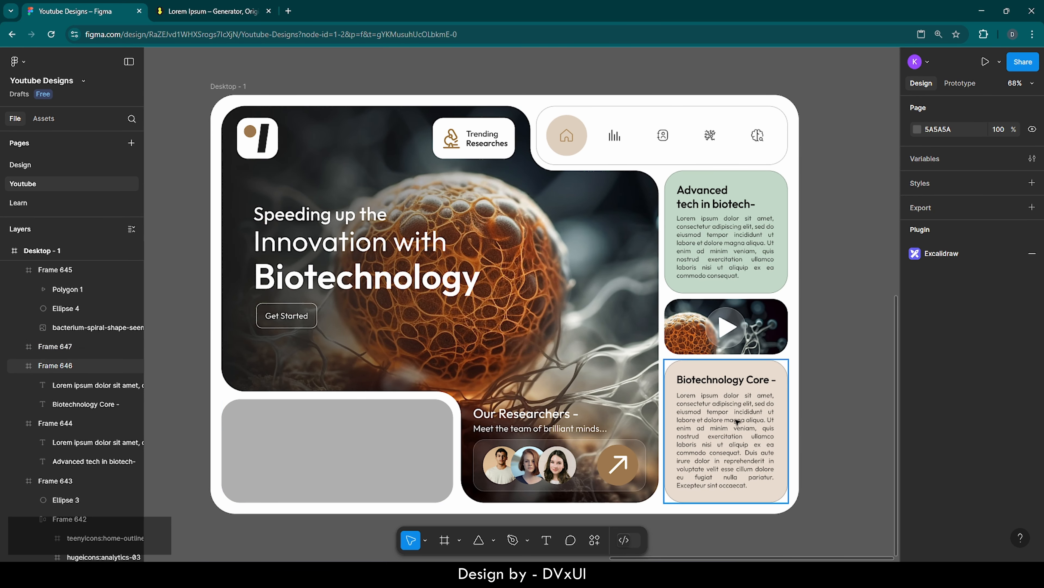
left_click(781, 374)
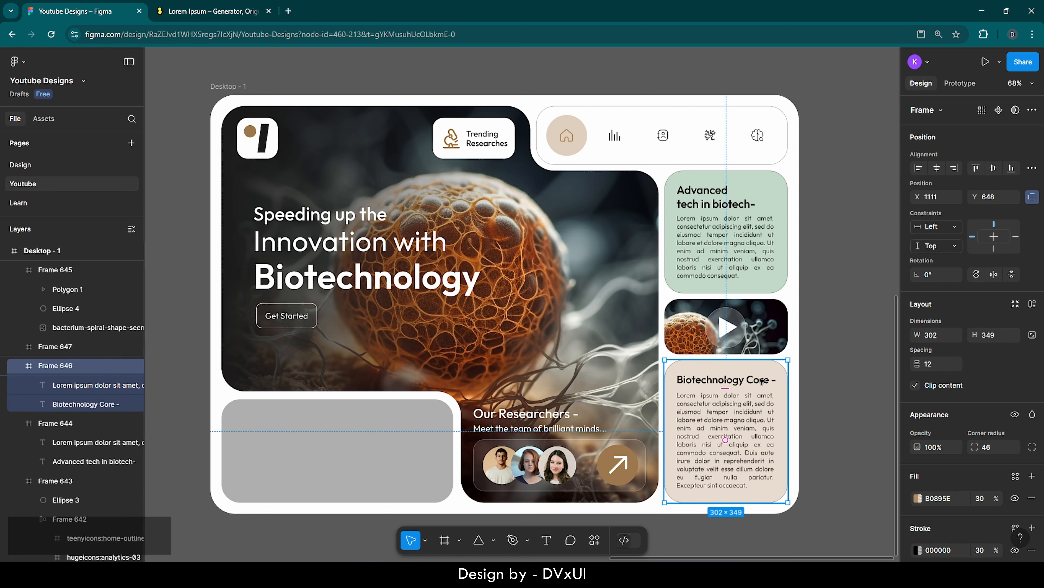
right_click(754, 372)
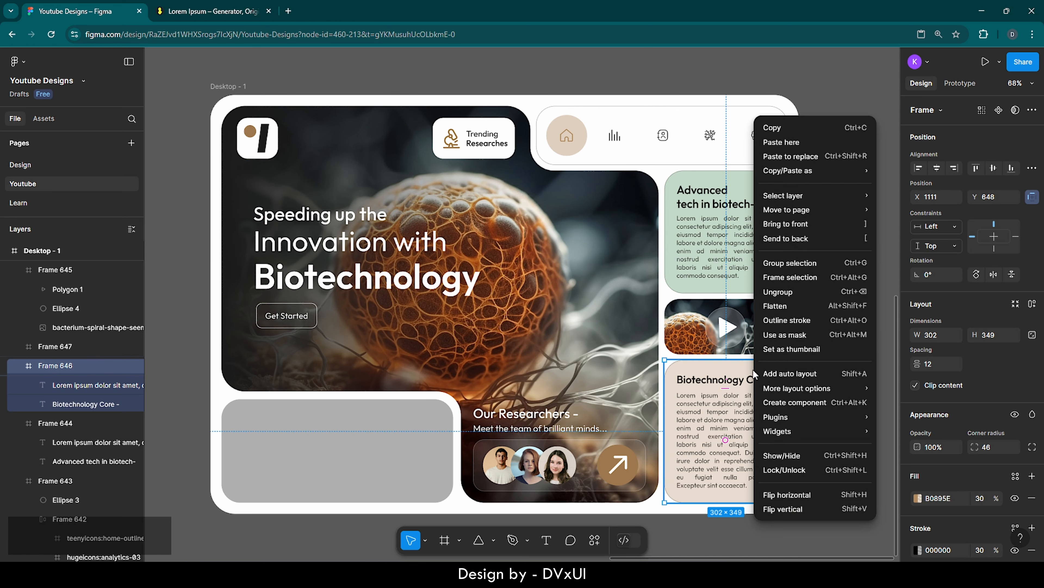
mouse_move(792, 169)
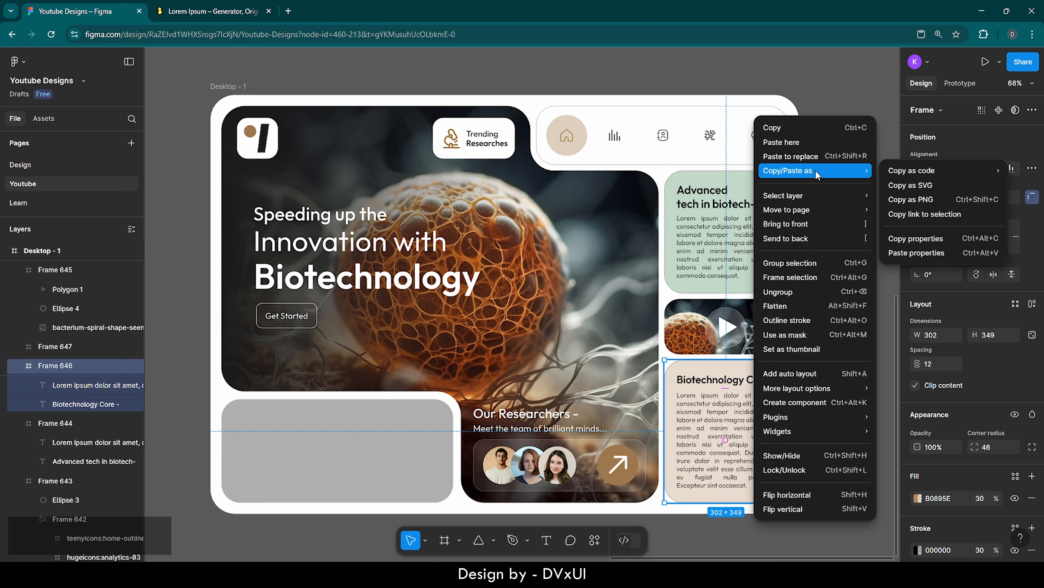
left_click(901, 239)
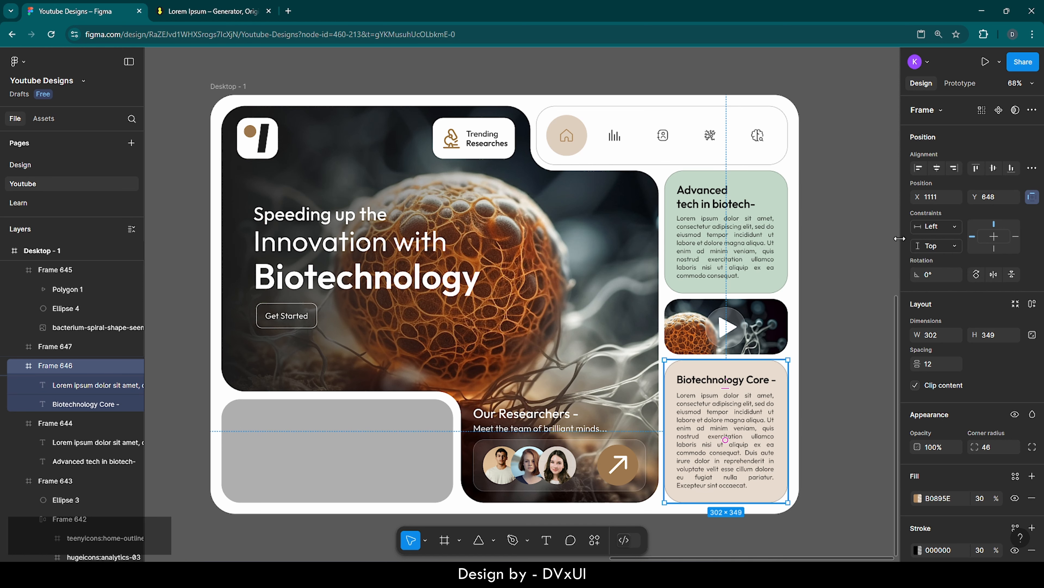
left_click(280, 430)
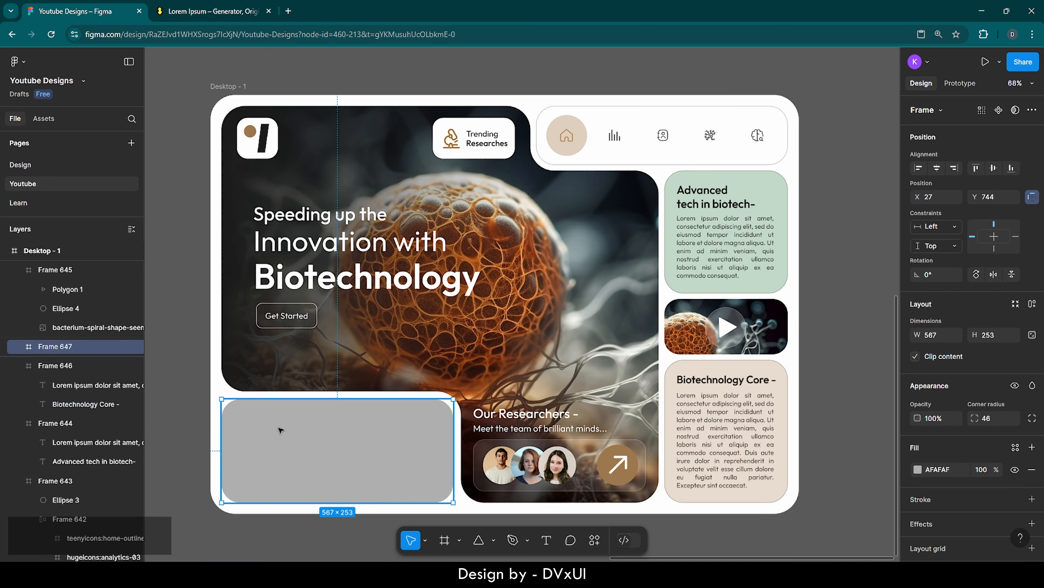
right_click(279, 430)
mouse_move(315, 200)
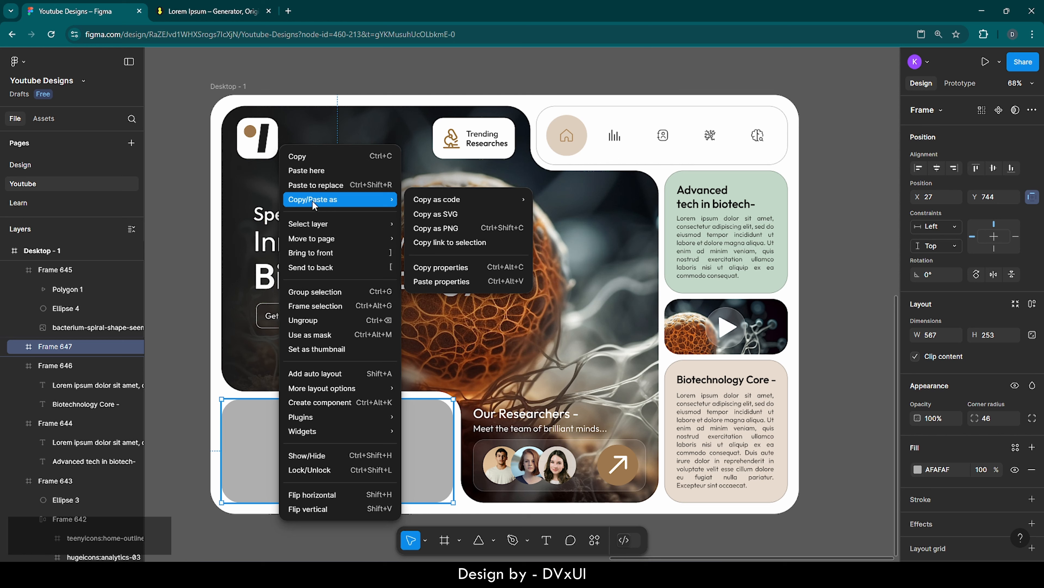
mouse_move(467, 202)
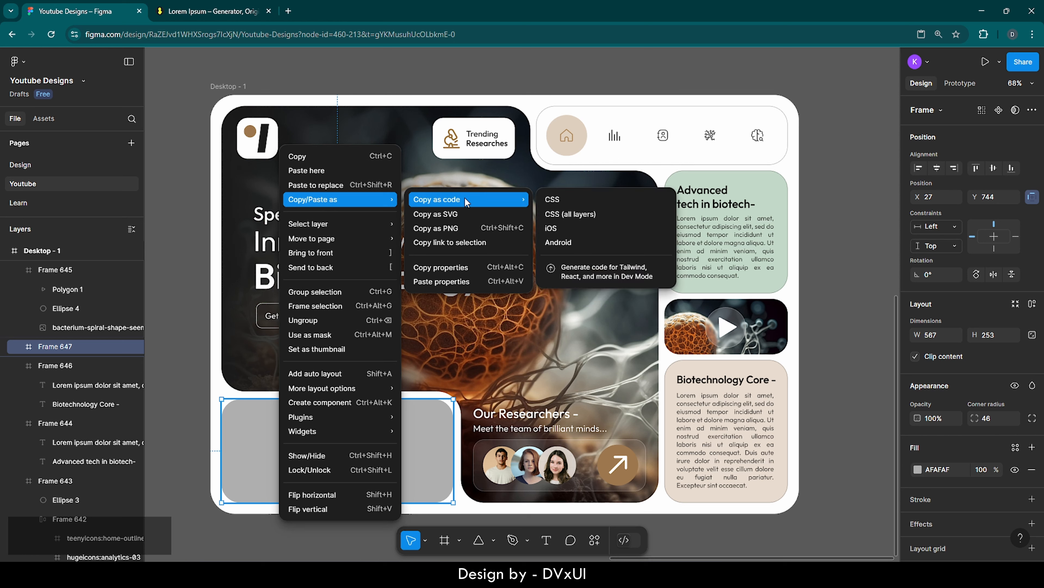
left_click(427, 280)
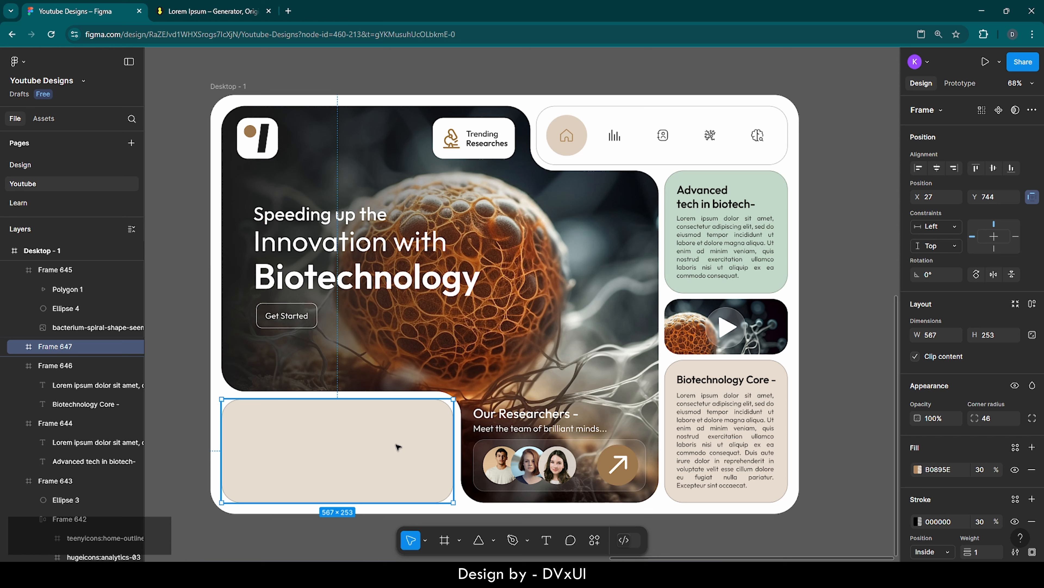
Copy the "Biotechnology Core -" heading and its paragraph into the empty wide beige card
double_click(716, 382)
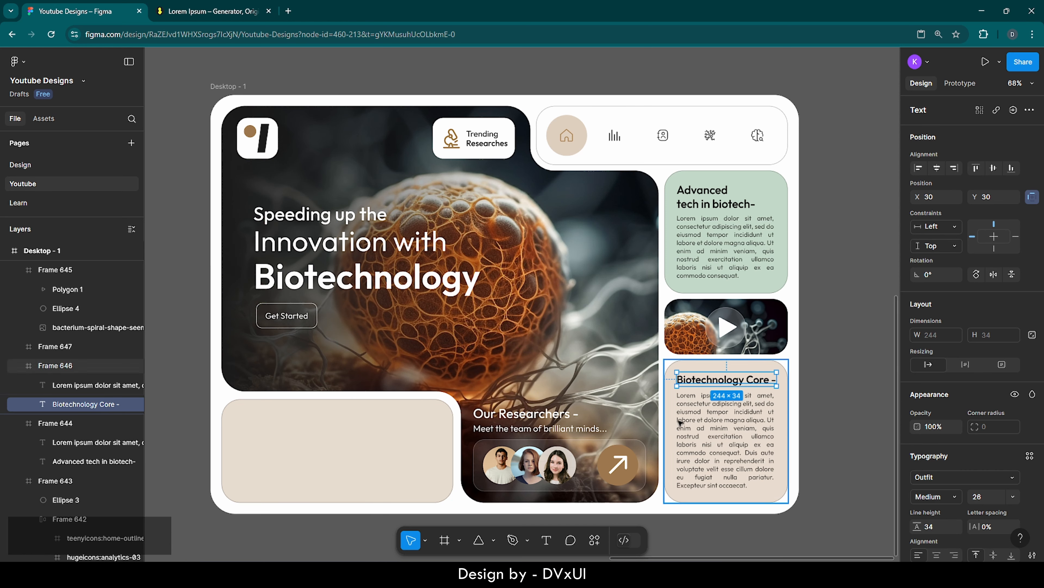
left_click(711, 416, "shift")
key("ctrl+c")
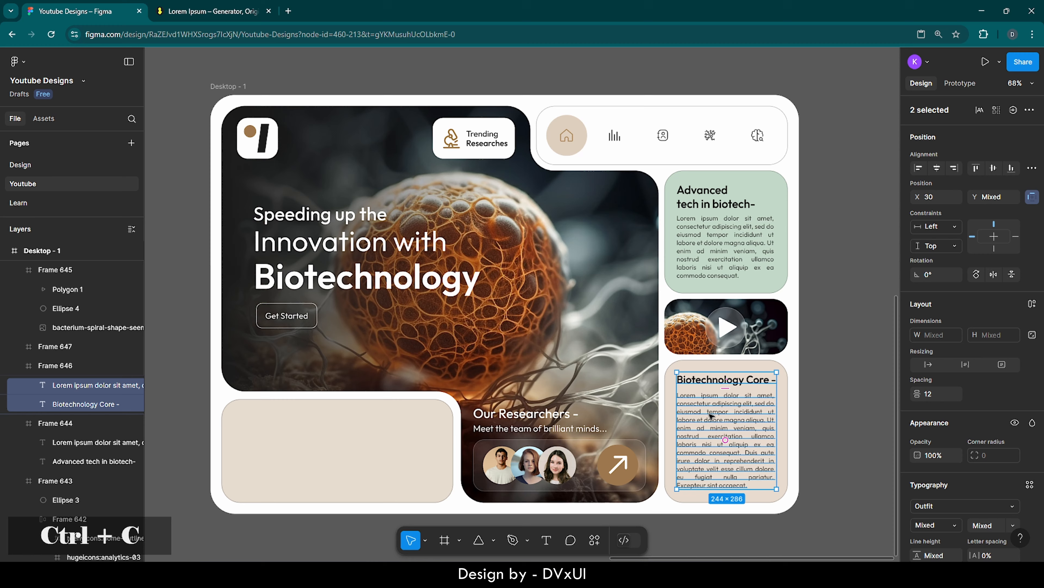
left_click(215, 478)
left_click(279, 467)
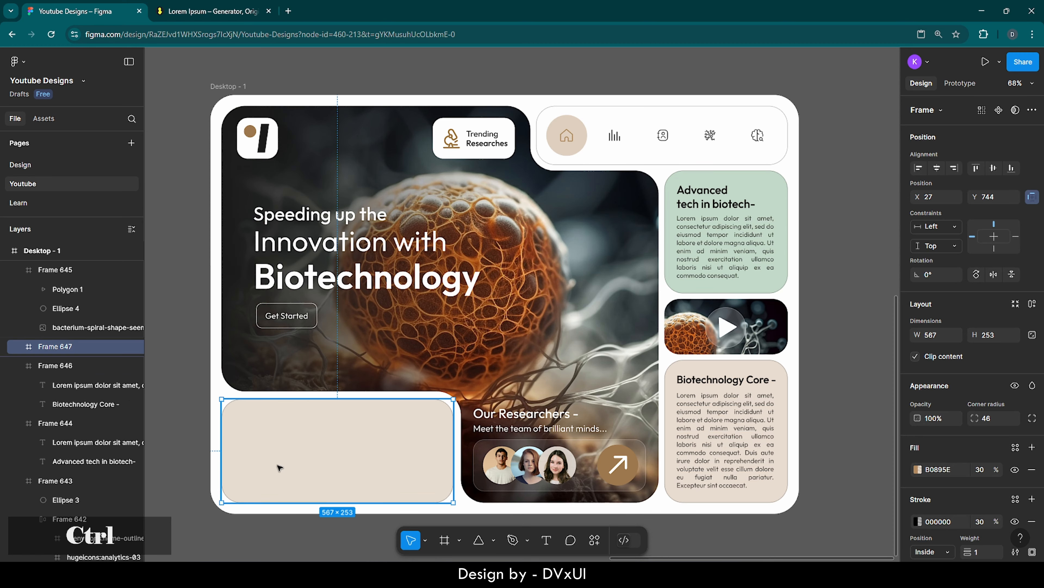
key("ctrl+v")
Widen the pasted paragraph to about 510 so it spans the wide beige card
scroll(219, 436, "up", 5)
scroll(219, 436, "up", 2)
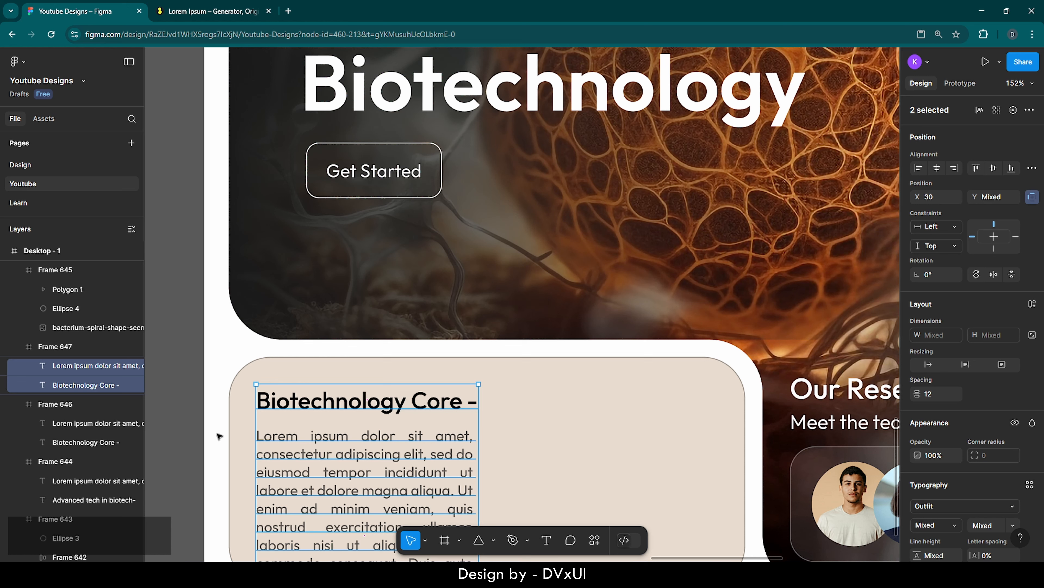
left_click(359, 470)
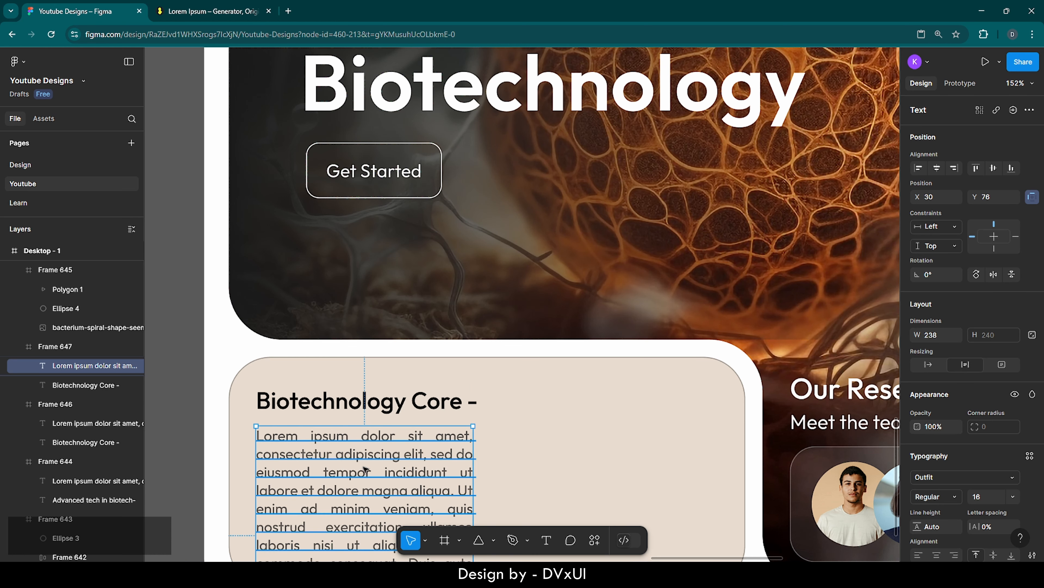
left_click(434, 410)
left_click(466, 460)
left_click_drag(473, 460, 720, 454)
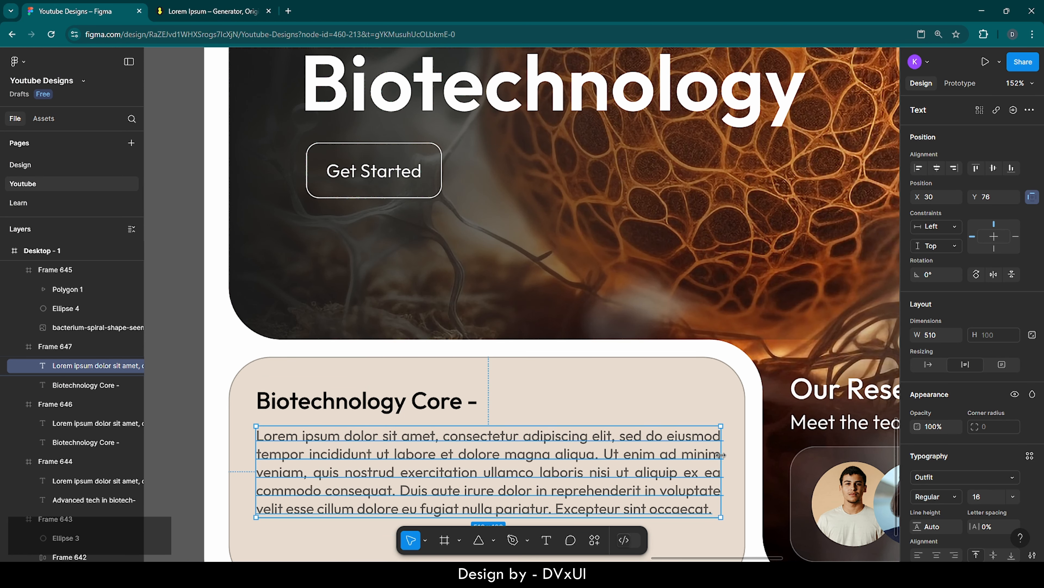
Nudge the wide card's heading and paragraph slightly upward together
left_click(558, 396)
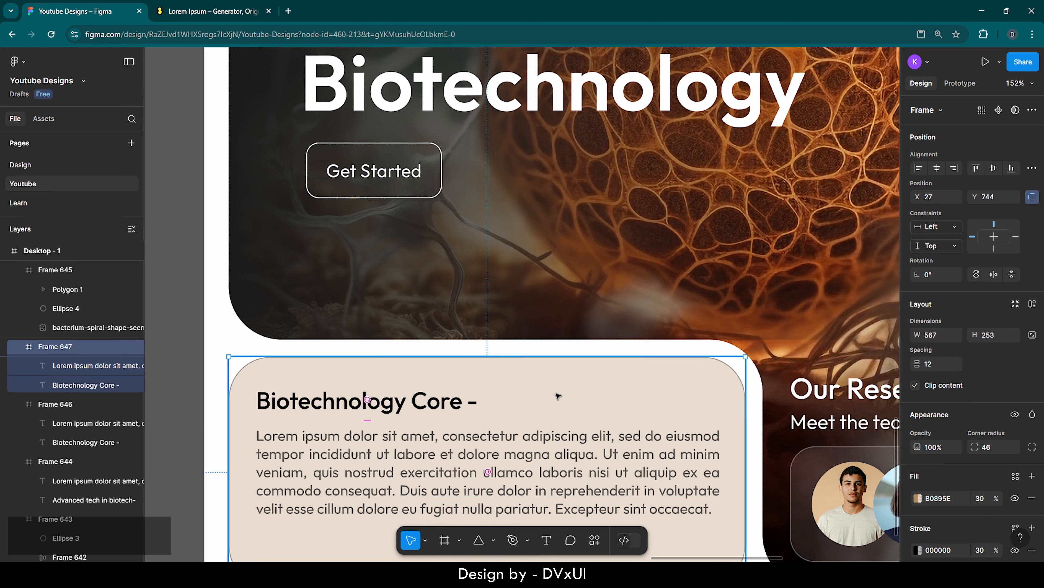
scroll(558, 396, "down", 1)
left_click(498, 434)
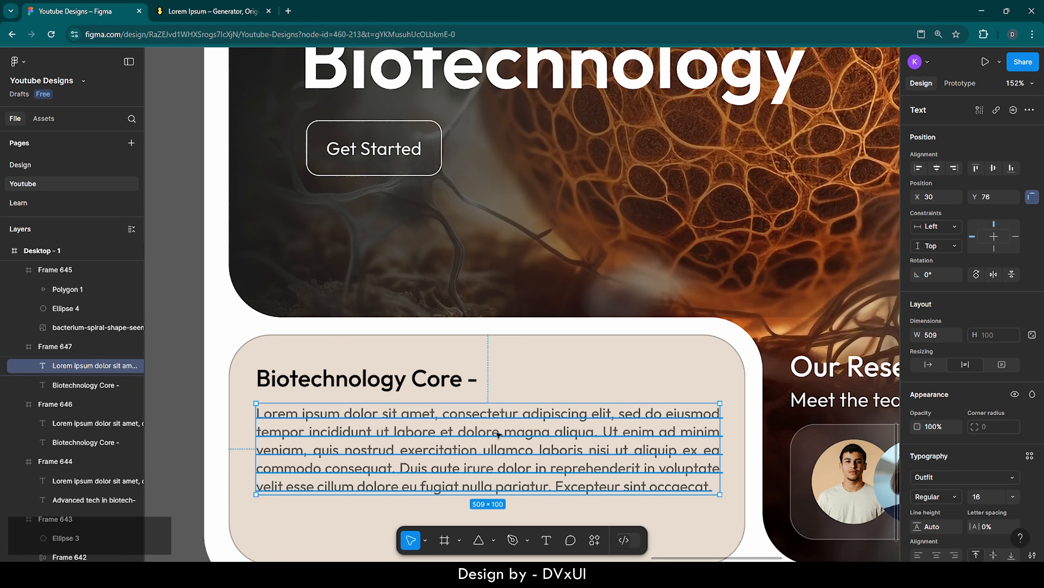
left_click(407, 383, "shift")
key("shift+Up")
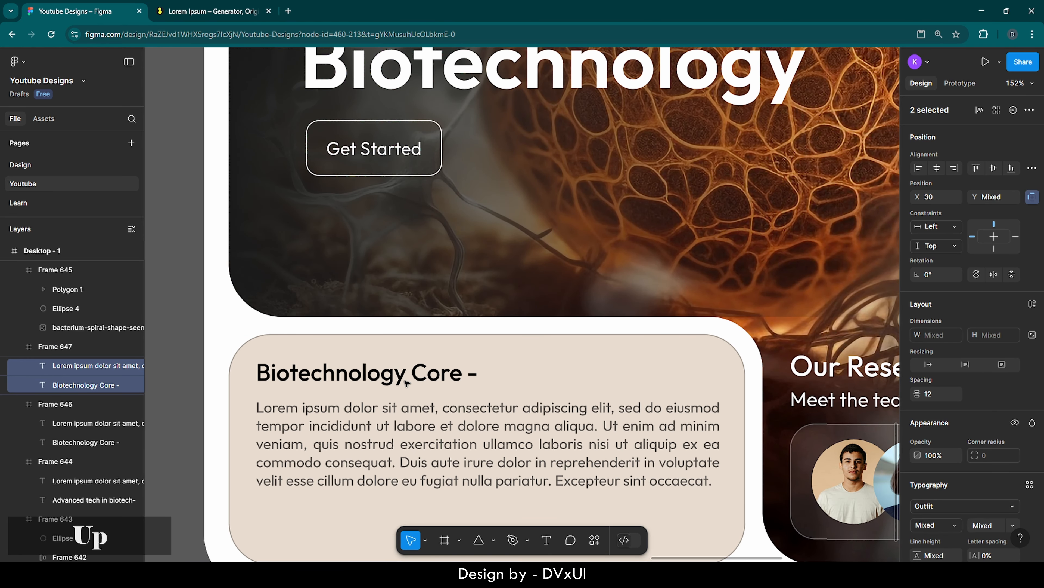
key("Down")
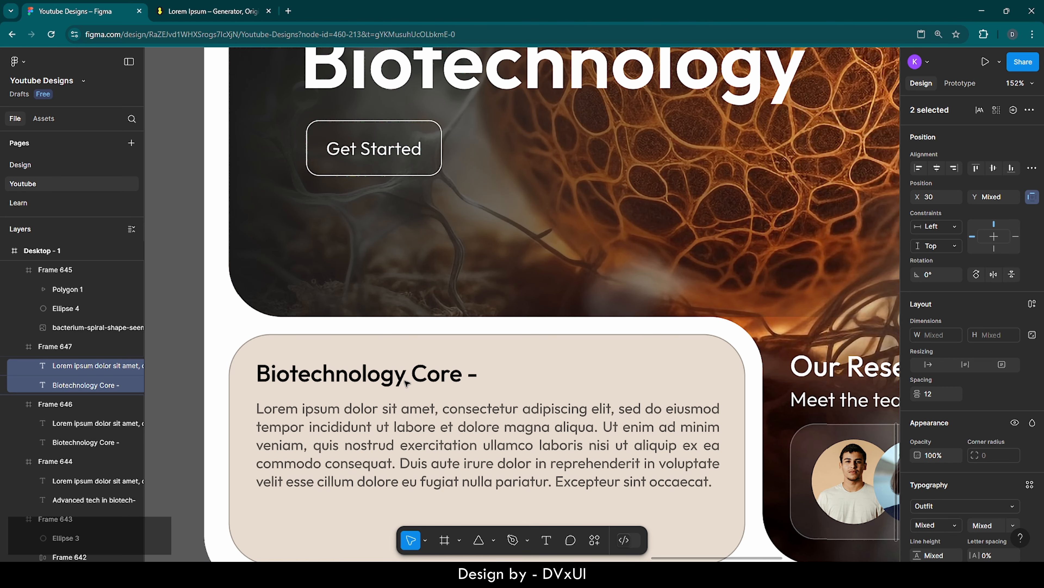
Add a "Read More" text below the paragraph in the wide beige card
scroll(409, 382, "down", 4)
left_click(299, 445)
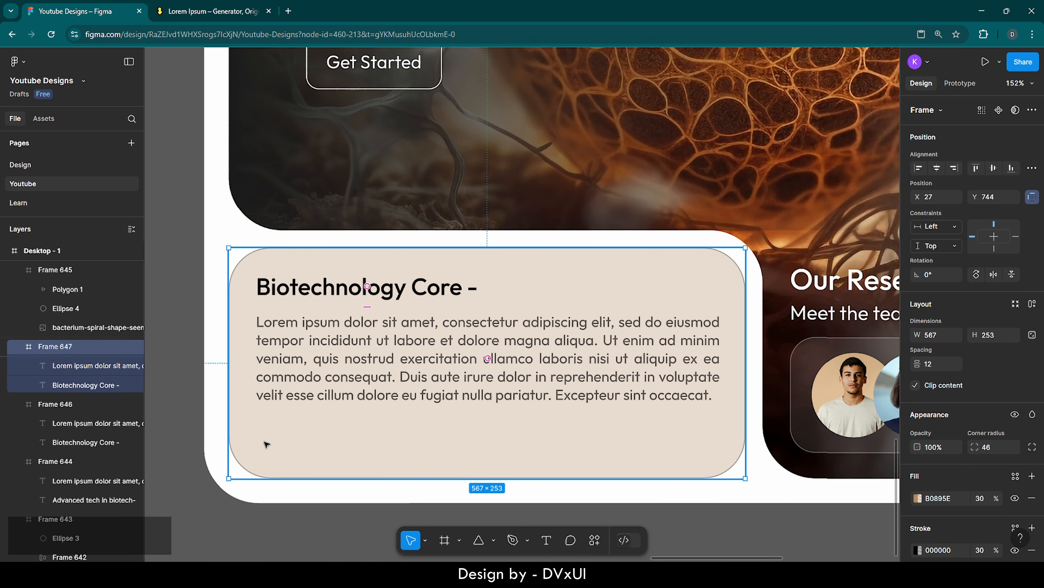
key("t")
left_click(336, 438)
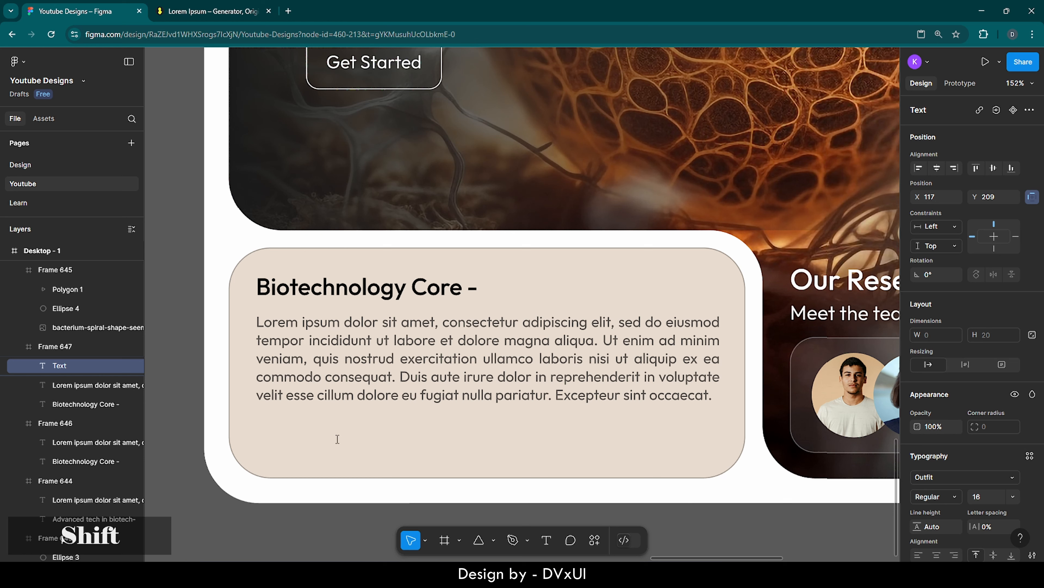
type("Read More")
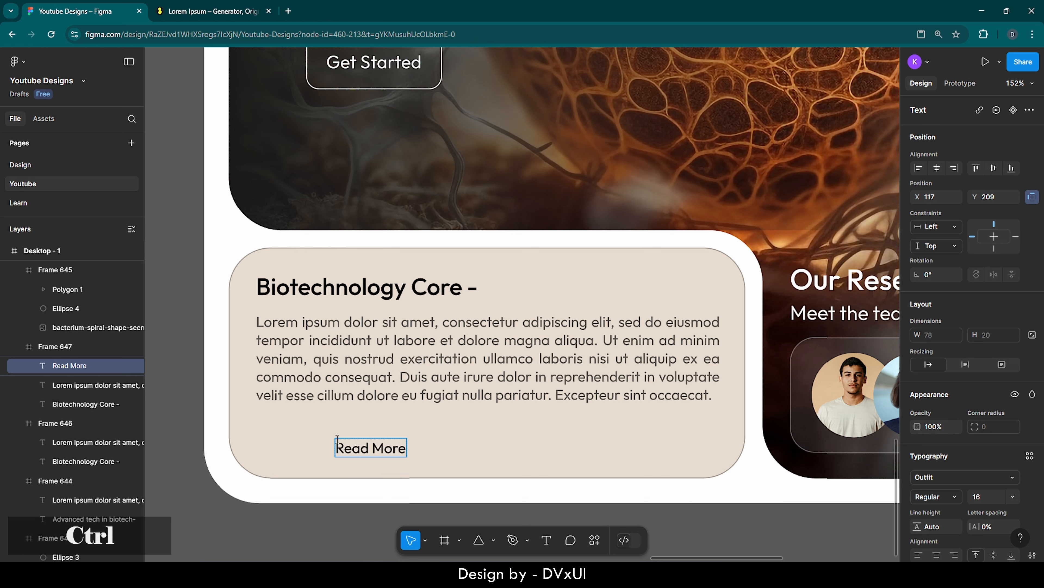
Set the "Read More" text to font size 18 and Medium weight
key("ctrl+a")
left_click(987, 497)
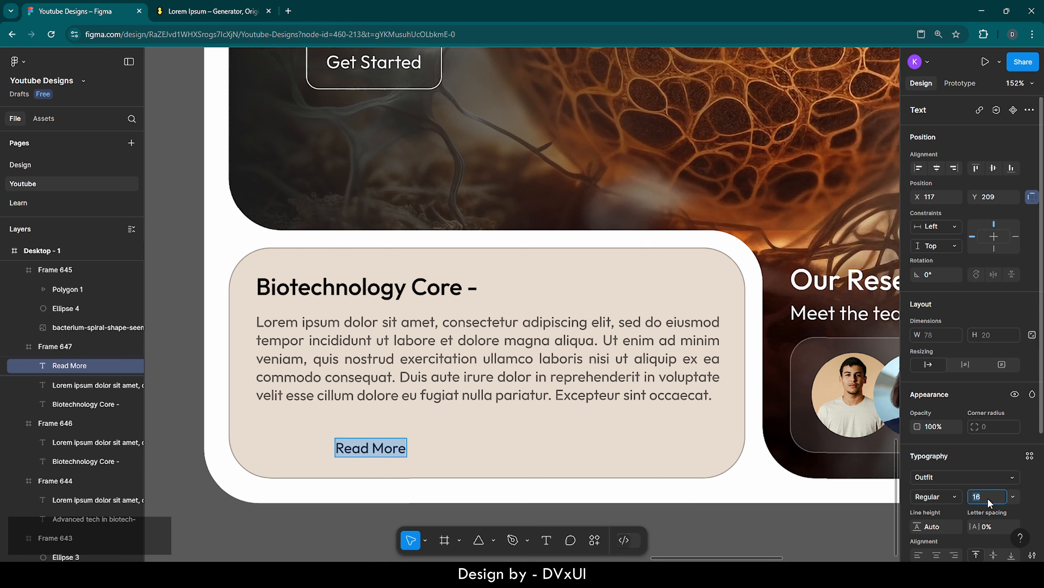
type("18")
key("Return")
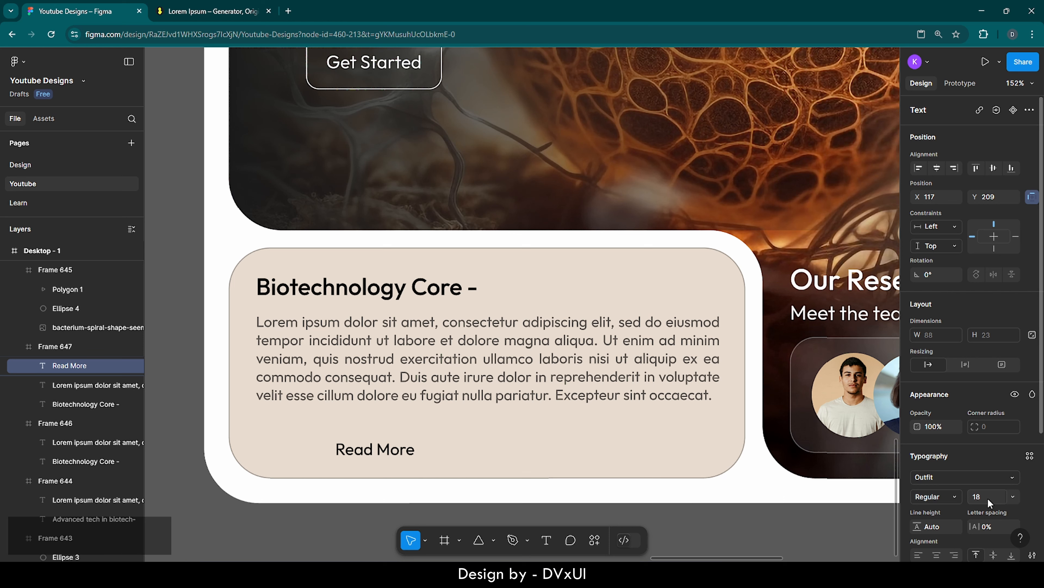
left_click(953, 493)
left_click(941, 435)
Change the "Read More" text's fill color to white (FFFFFF)
scroll(942, 435, "down", 2)
scroll(941, 434, "down", 2)
left_click(946, 465)
type("FFFFFF")
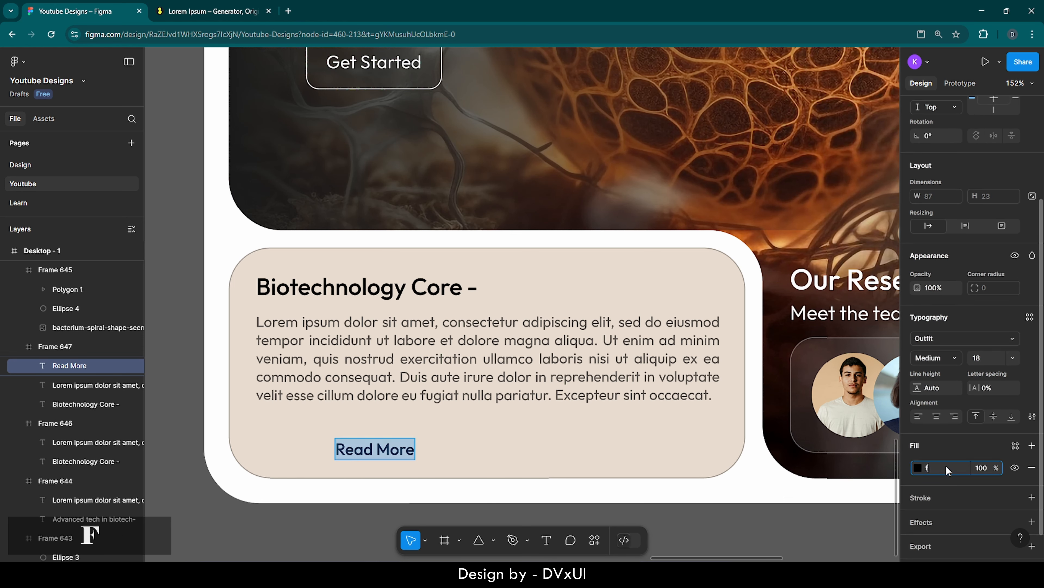
key("Return")
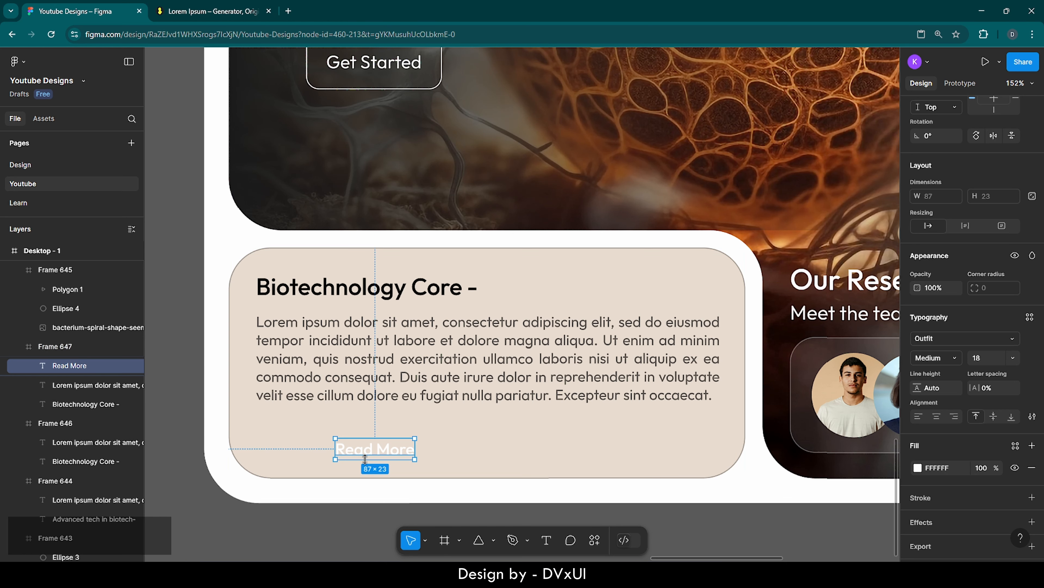
Add auto layout around the "Read More" text and open the color picker for its FFFFFF selection color
right_click(357, 452)
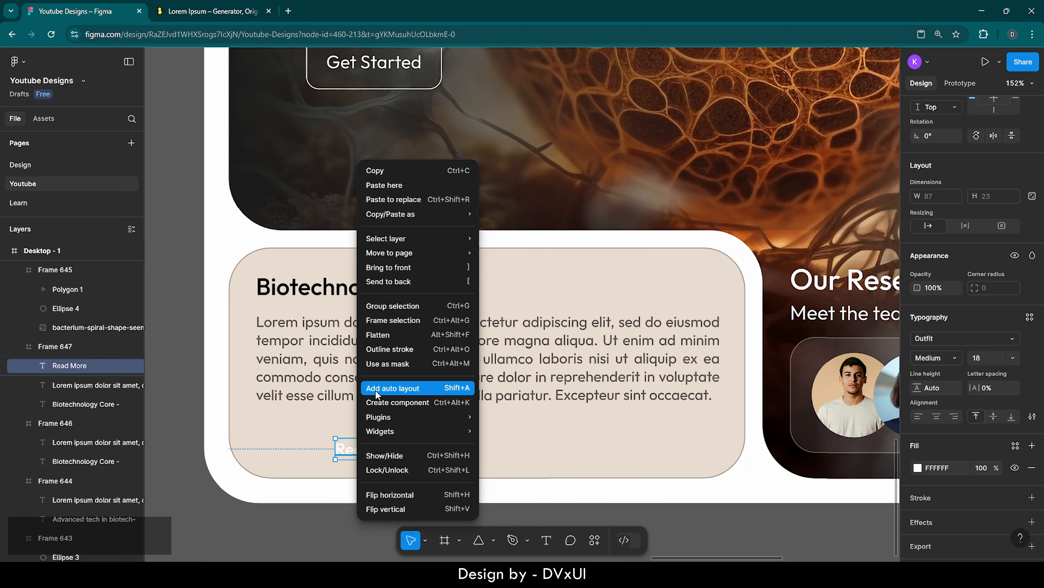
left_click(391, 387)
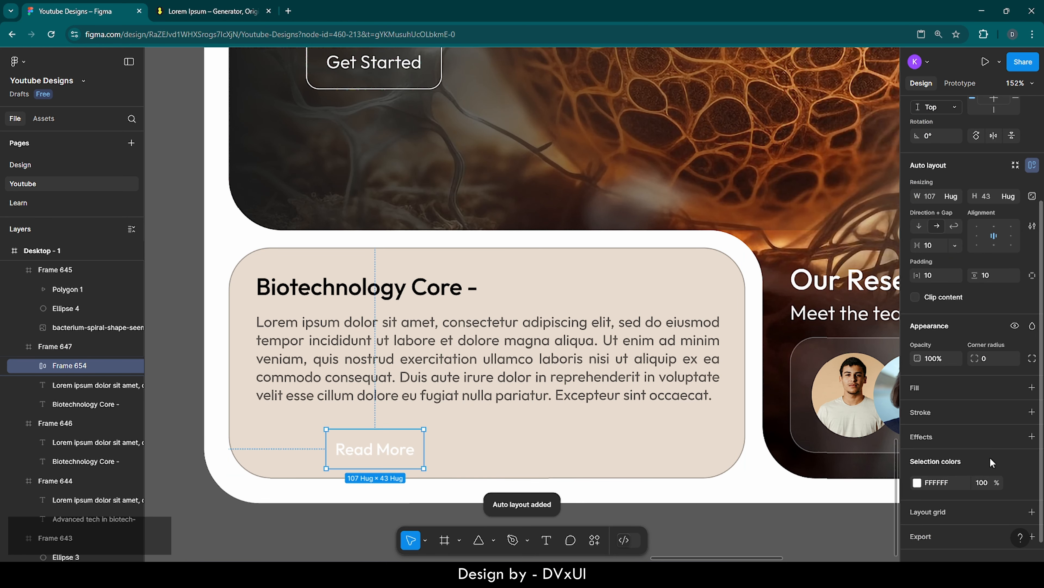
left_click(917, 483)
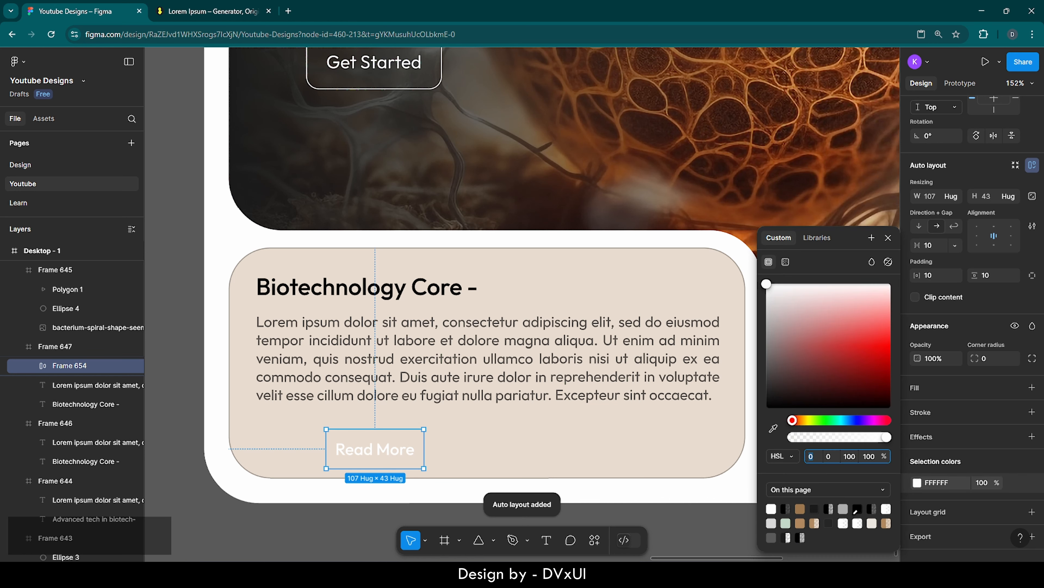